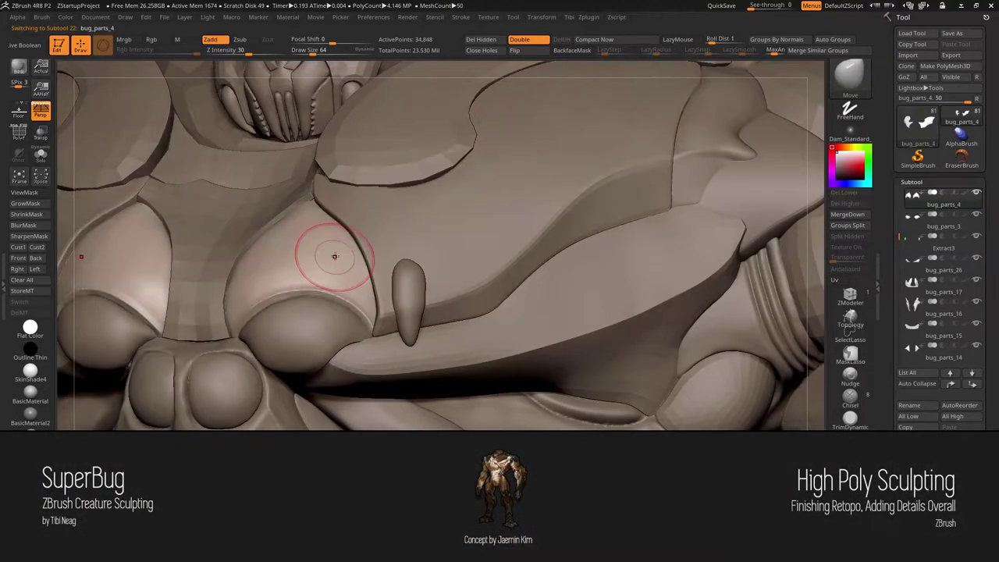
Step: Select the bug_parts_39 subtool and solo it so only the plate pieces show
left_click(328, 252, "alt")
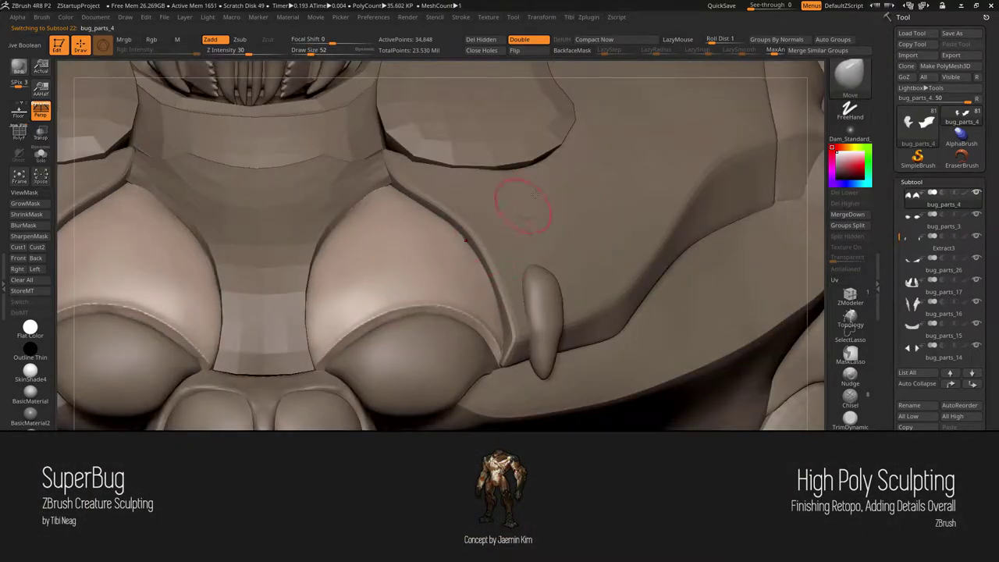
key("ctrl+shift+s")
Step: Switch to the Topology brush, enable LazyMouse, and turn the view to face the plate
key("b")
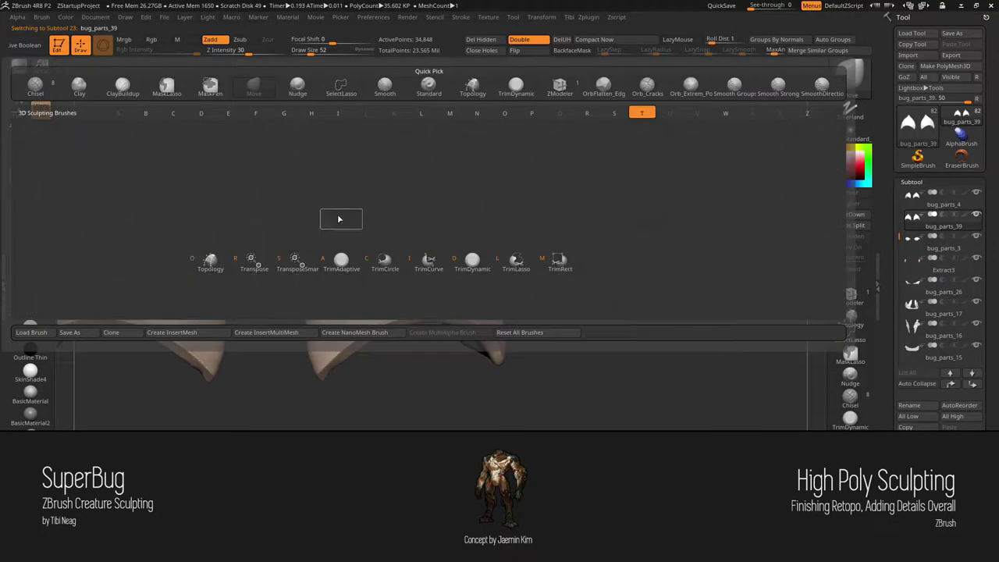
key("t")
key("o")
key("l")
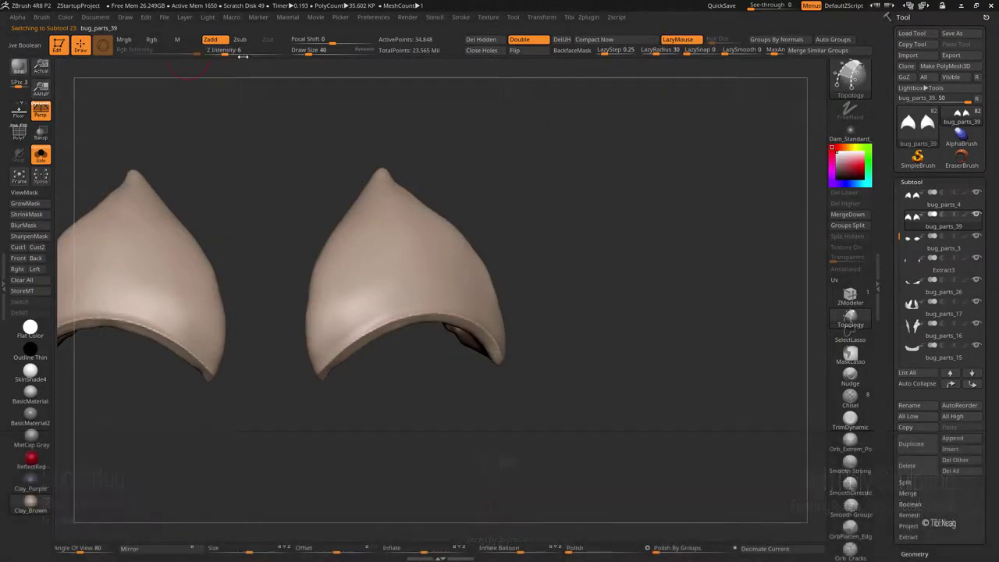
mouse_move(357, 284)
left_mouse_down()
mouse_move(328, 363)
mouse_move(303, 392)
left_mouse_up()
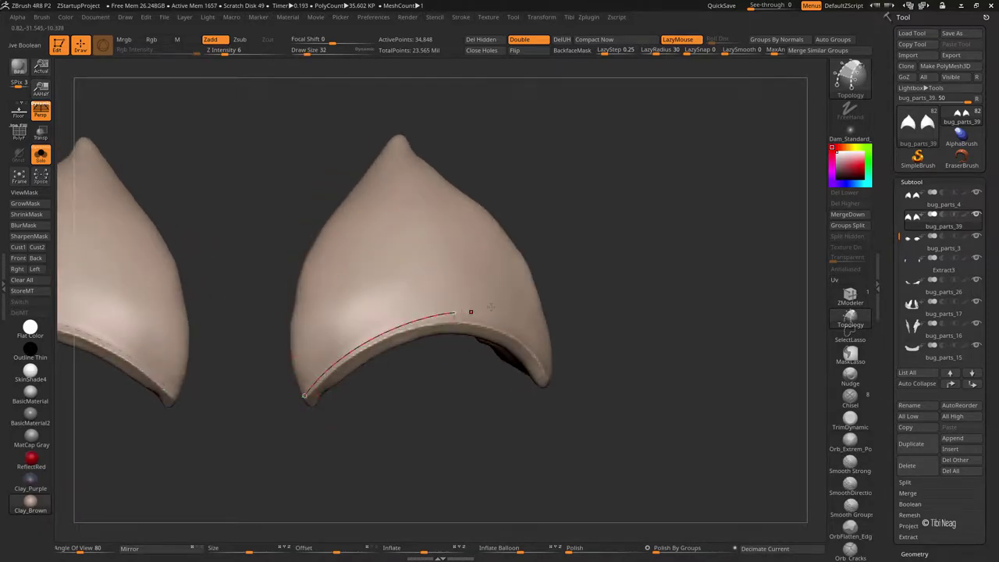
Step: Trace a topology curve along the plate's lower rim and extend it along the edge
left_click_drag(471, 312, 476, 310)
key("ctrl+z")
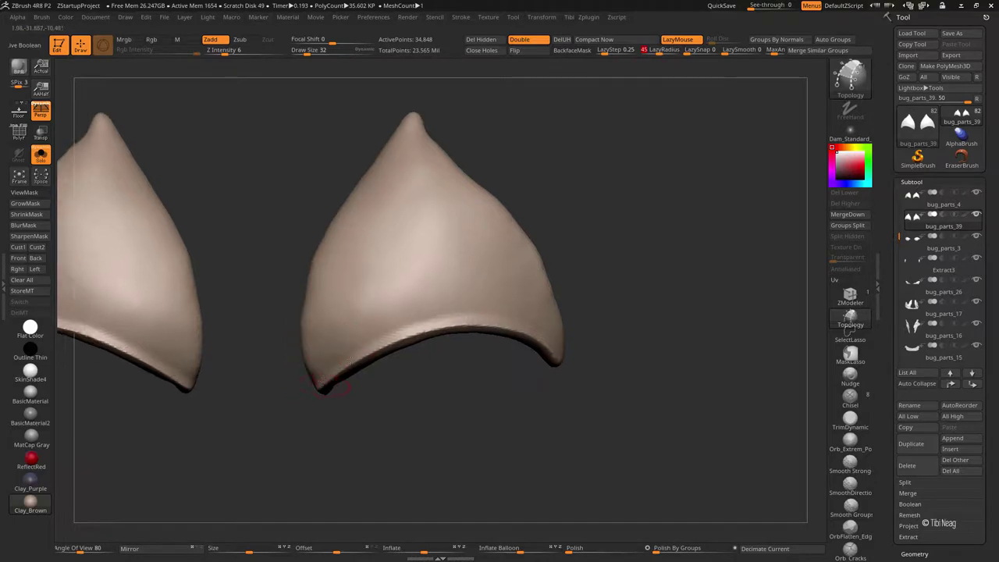
right_click_drag(332, 354, 275, 401)
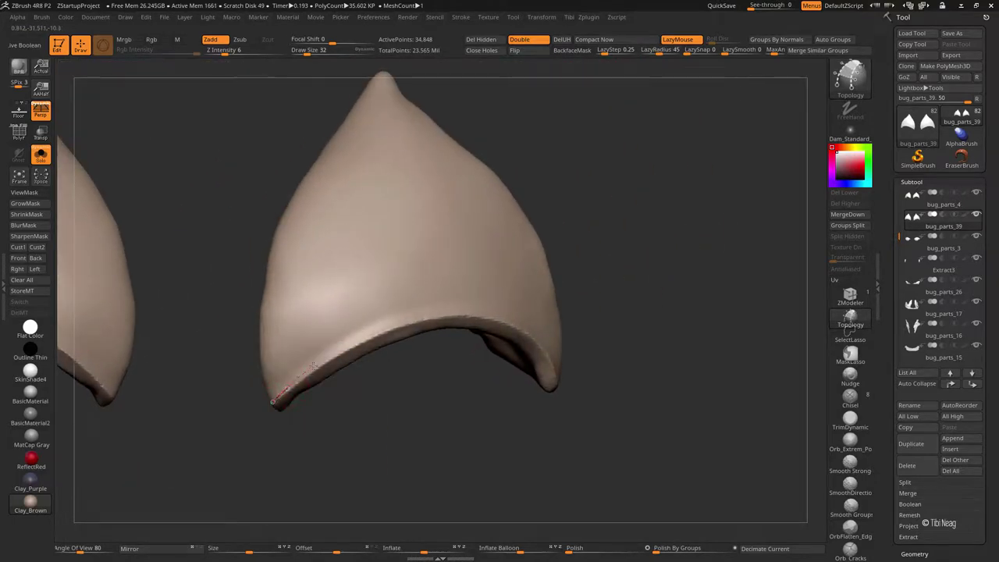
left_click_drag(473, 306, 472, 307)
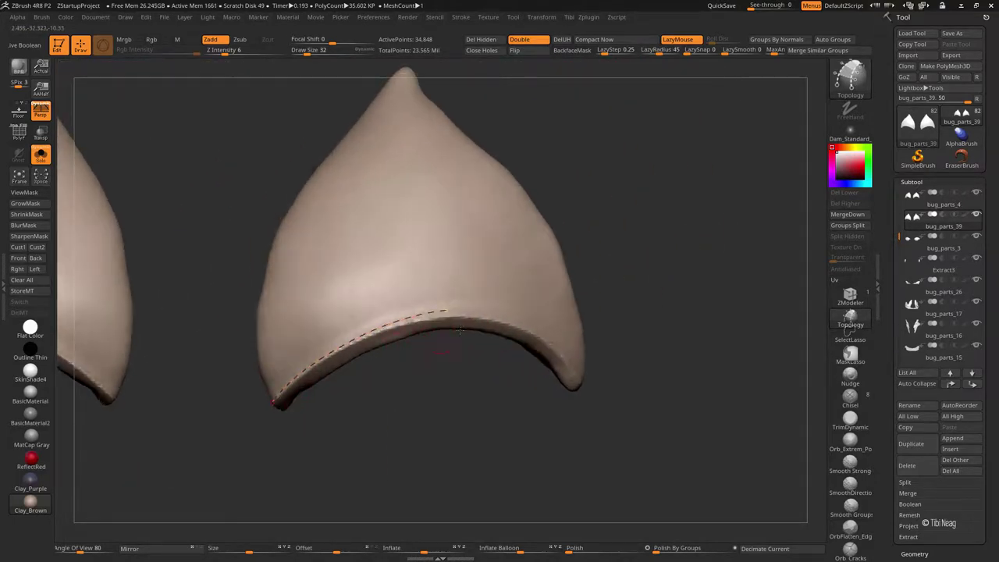
right_click_drag(473, 307, 374, 333)
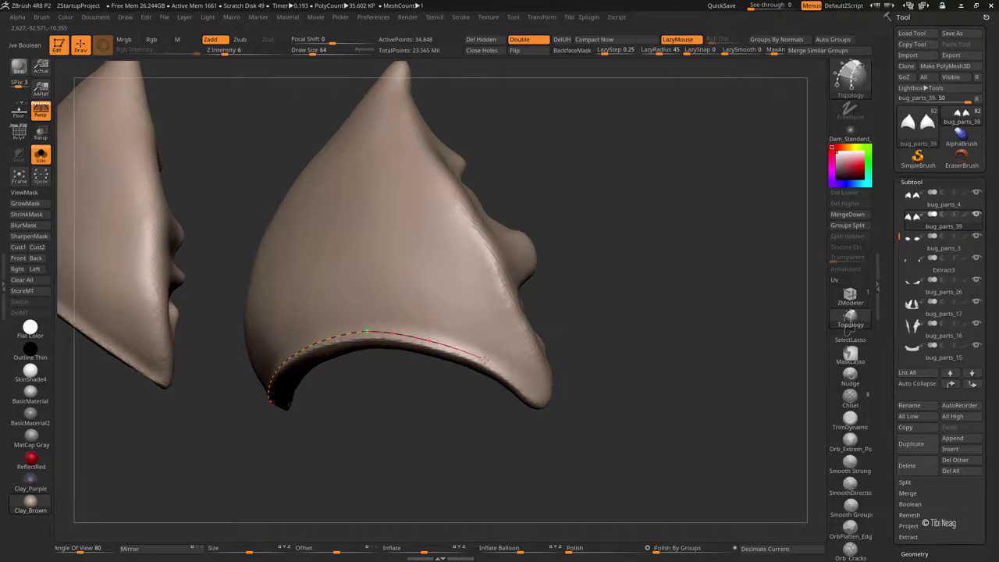
left_click_drag(553, 422, 553, 422)
mouse_move(553, 422)
right_mouse_down()
mouse_move(553, 334)
mouse_move(371, 385)
mouse_move(353, 466)
right_mouse_up()
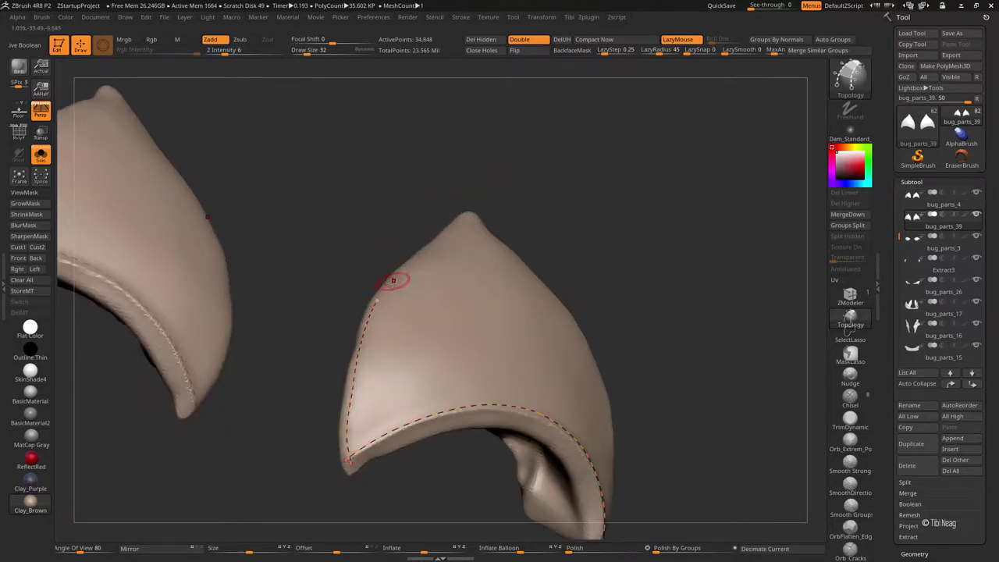
Step: Draw a curve out from the plate's long edge, checking it from several angles
right_click_drag(393, 279, 350, 428)
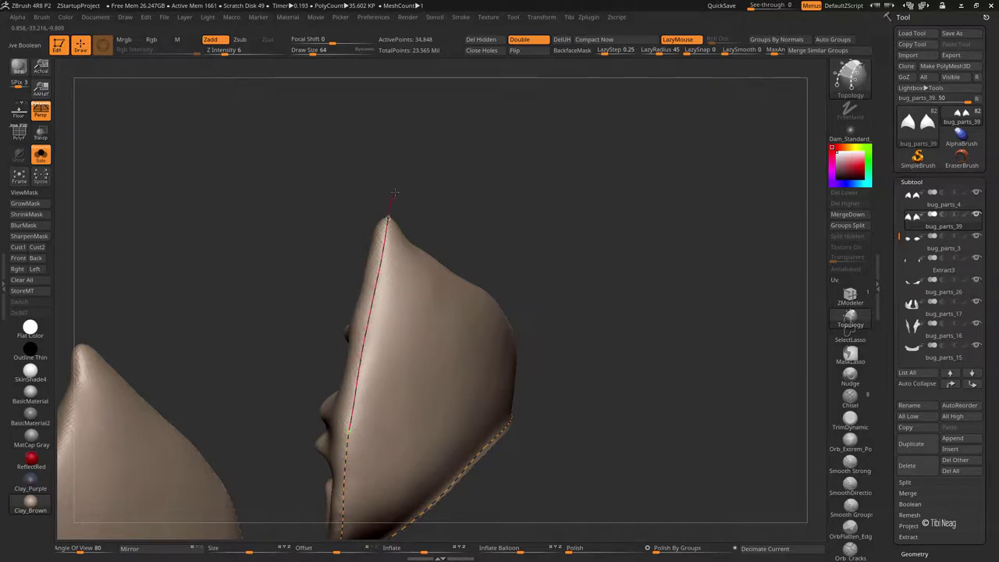
mouse_move(395, 193)
right_mouse_down()
mouse_move(426, 221)
mouse_move(396, 272)
right_mouse_up()
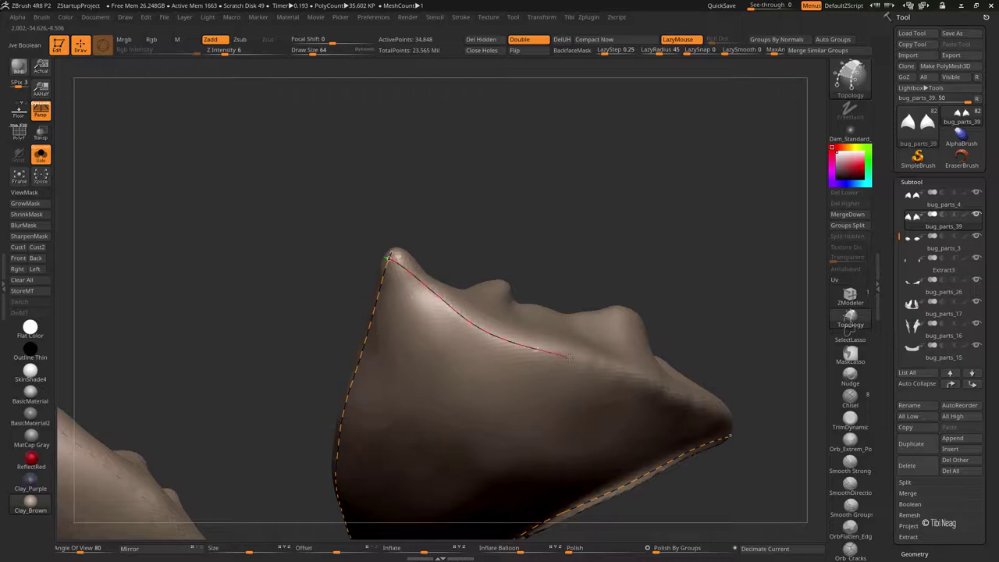
right_click_drag(688, 397, 422, 331)
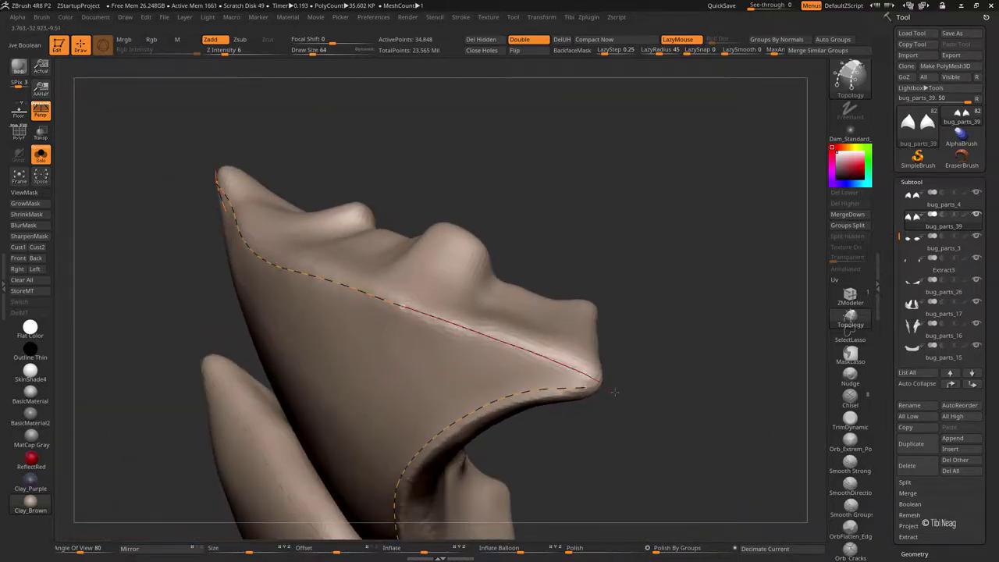
mouse_move(612, 352)
right_mouse_down()
mouse_move(515, 398)
mouse_move(524, 380)
mouse_move(525, 400)
right_mouse_up()
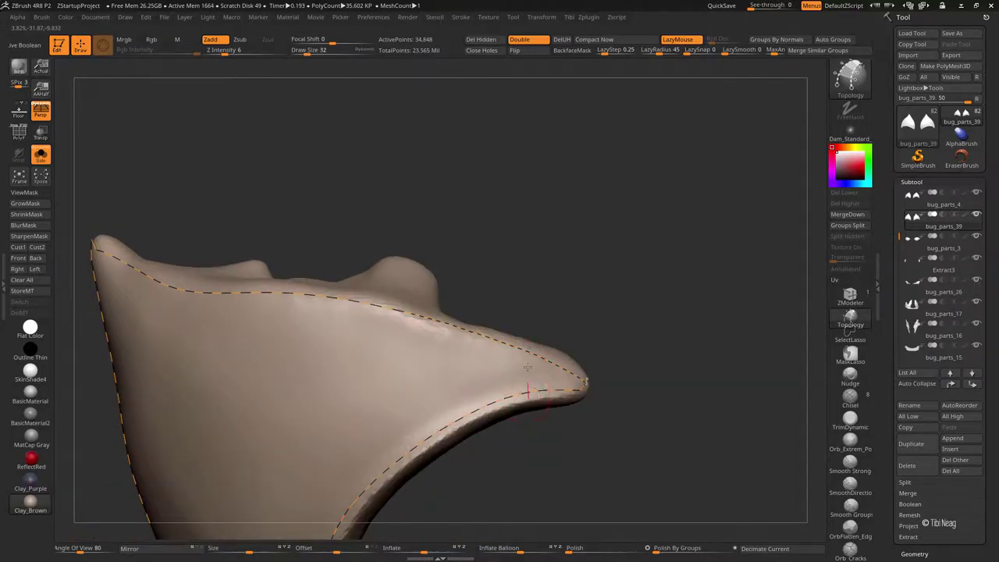
left_click_drag(525, 394, 549, 284)
mouse_move(549, 283)
right_mouse_down()
mouse_move(430, 379)
mouse_move(344, 326)
right_mouse_up()
mouse_move(449, 279)
right_mouse_down()
mouse_move(471, 315)
mouse_move(459, 315)
mouse_move(473, 292)
mouse_move(376, 390)
right_mouse_up()
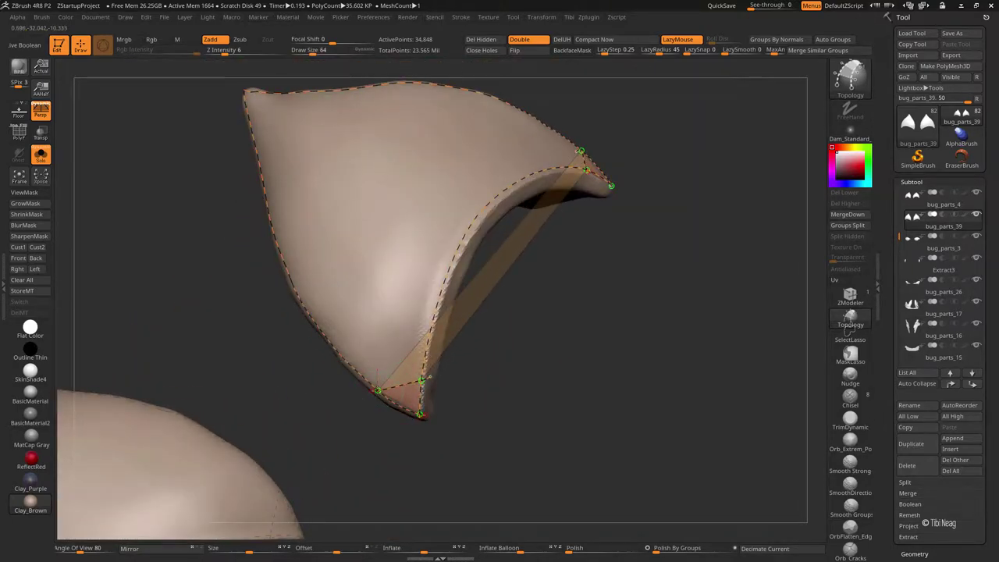
Step: Remove the stray curve near the plate tip and connect a curve to the tip, closing a patch
mouse_move(443, 172)
right_mouse_down()
mouse_move(408, 328)
mouse_move(390, 338)
mouse_move(354, 330)
right_mouse_up()
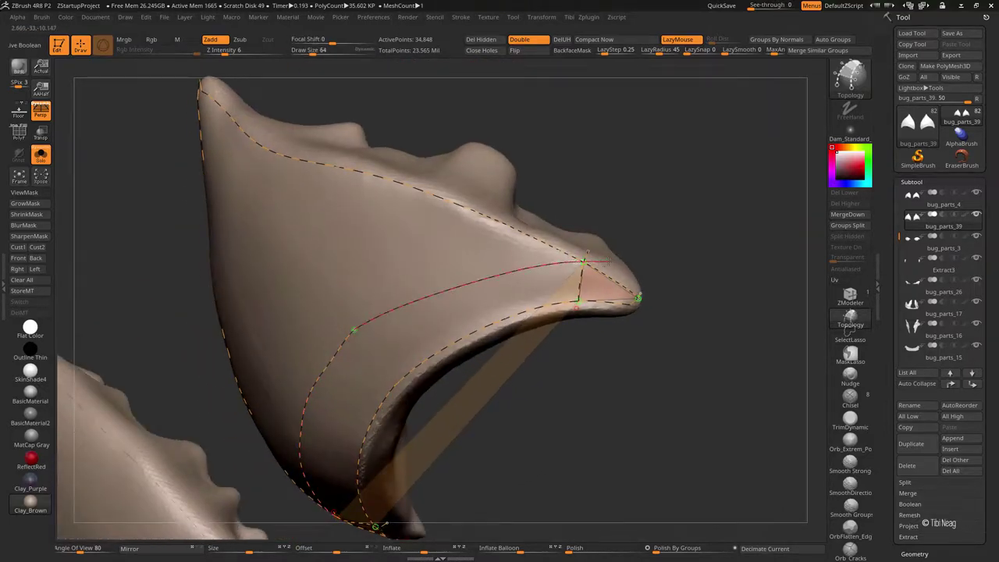
right_click_drag(354, 329, 517, 261)
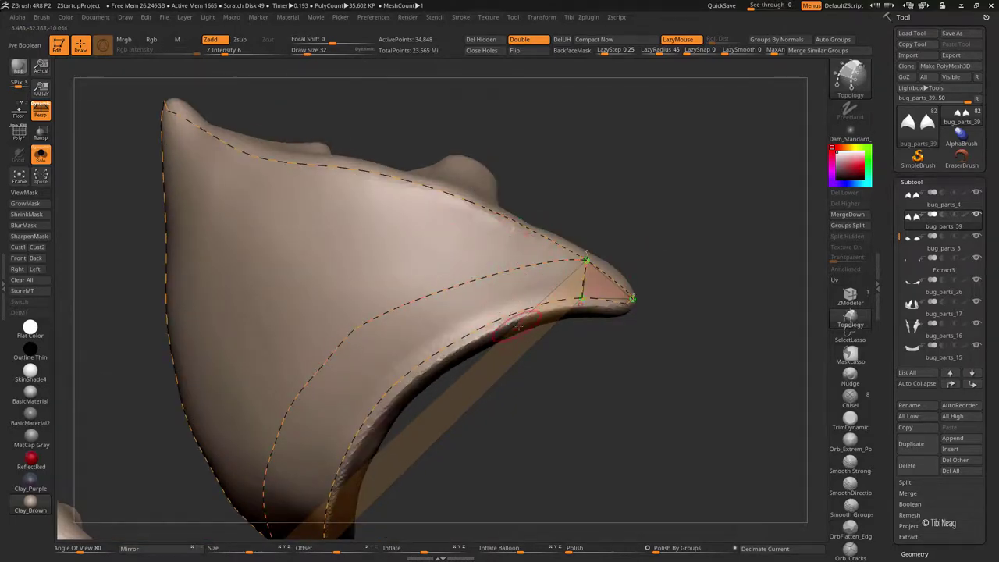
right_click_drag(591, 313, 664, 208)
left_click(663, 207)
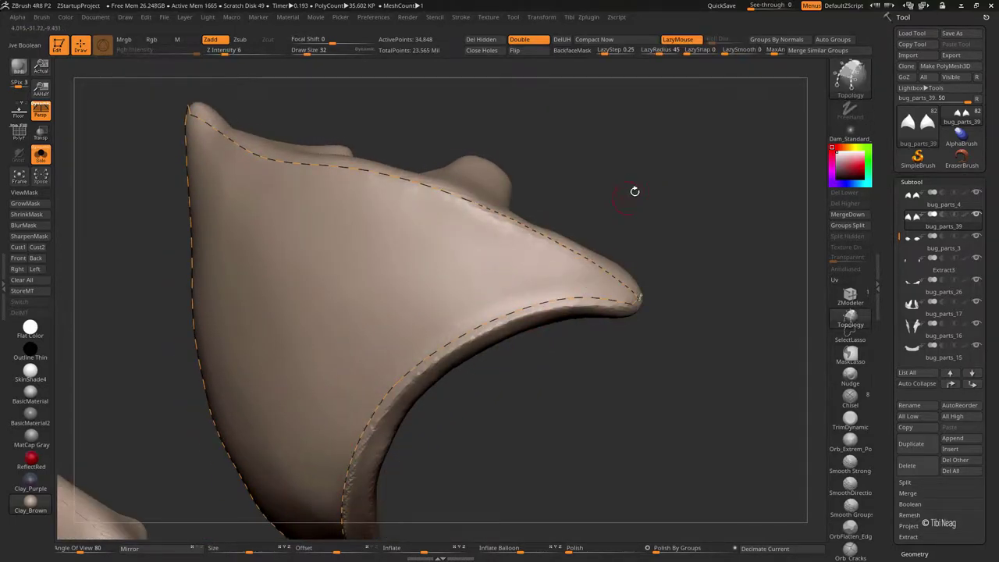
left_click_drag(635, 191, 546, 301)
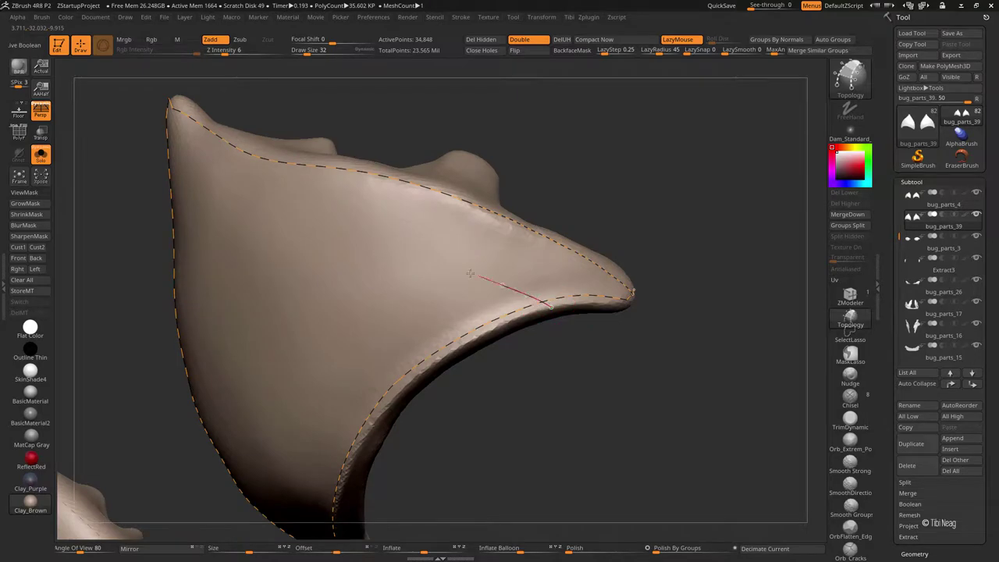
left_click(166, 87)
Step: Draw crossing curves over the plate surface to divide the patch into quads
mouse_move(474, 116)
right_mouse_down()
mouse_move(250, 180)
mouse_move(257, 223)
right_mouse_up()
left_click_drag(230, 237, 322, 199)
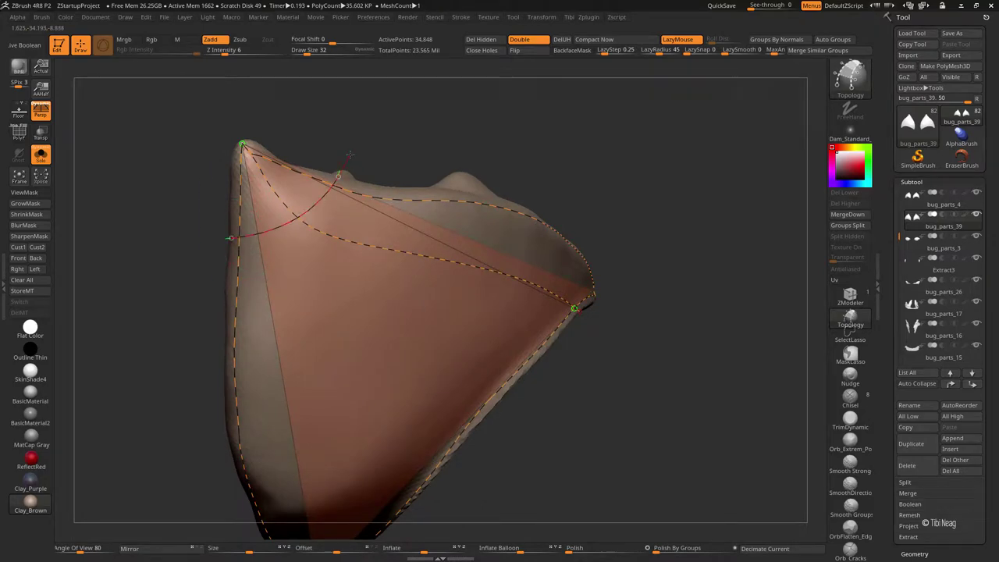
mouse_move(349, 154)
right_mouse_down()
mouse_move(415, 133)
mouse_move(310, 196)
mouse_move(339, 144)
mouse_move(285, 156)
mouse_move(278, 175)
right_mouse_up()
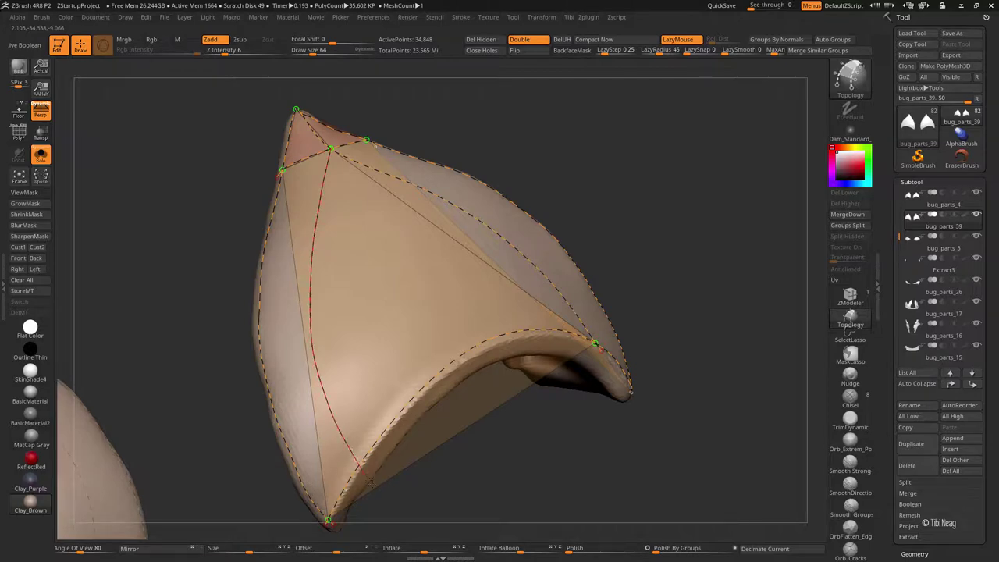
left_click_drag(377, 492, 361, 467)
mouse_move(361, 467)
right_mouse_down()
mouse_move(445, 305)
mouse_move(264, 360)
mouse_move(262, 134)
right_mouse_up()
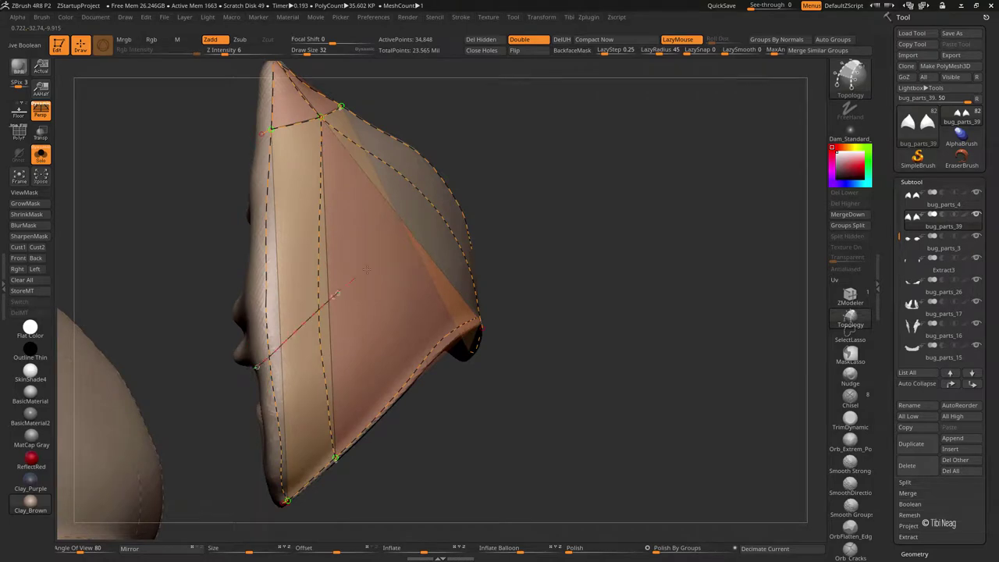
Step: Check the curve grid from side views and generate the 48-point low-poly shell
right_click_drag(468, 203, 435, 224)
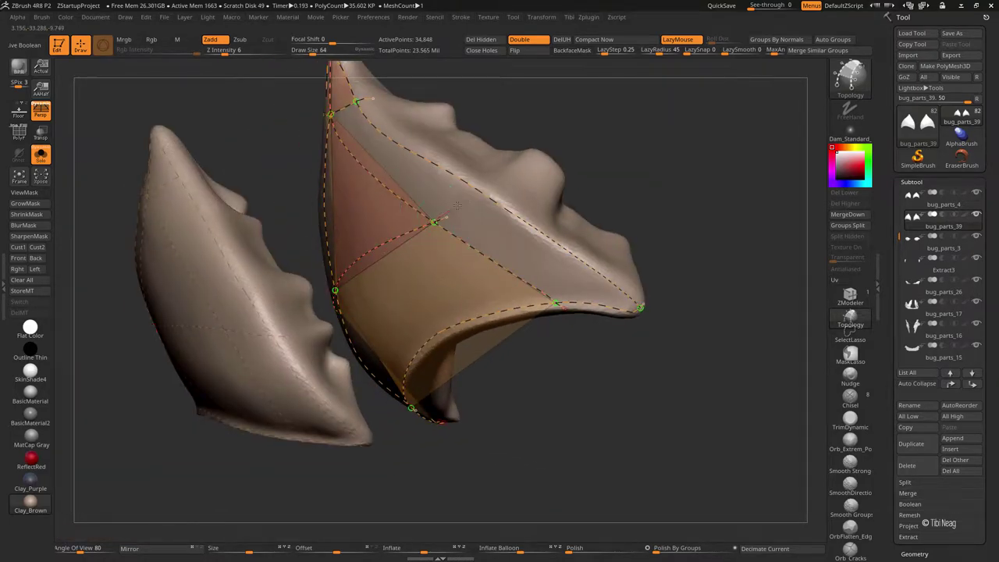
mouse_move(533, 170)
right_mouse_down()
mouse_move(635, 133)
mouse_move(635, 151)
right_mouse_up()
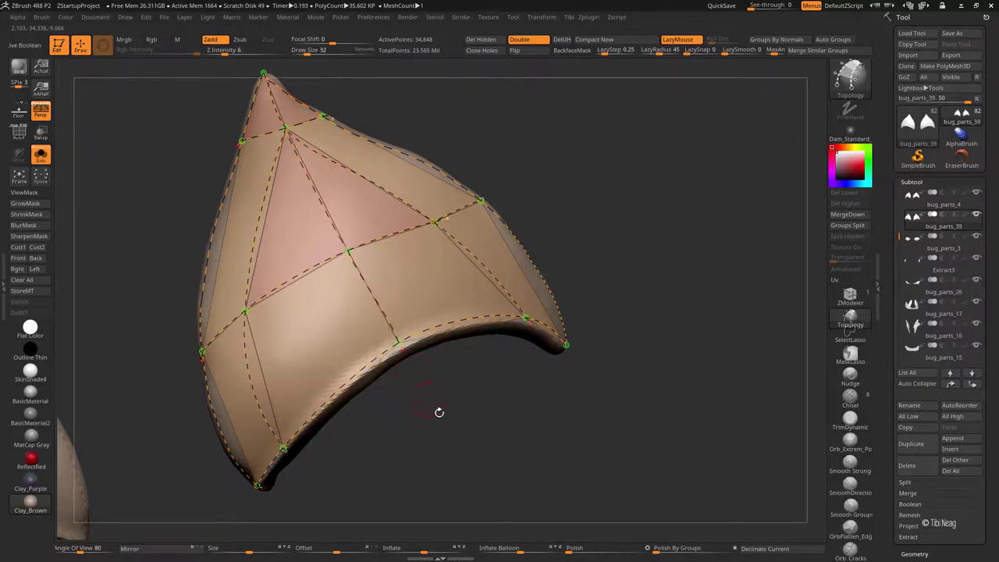
mouse_move(440, 413)
right_mouse_down()
mouse_move(412, 414)
mouse_move(333, 457)
right_mouse_up()
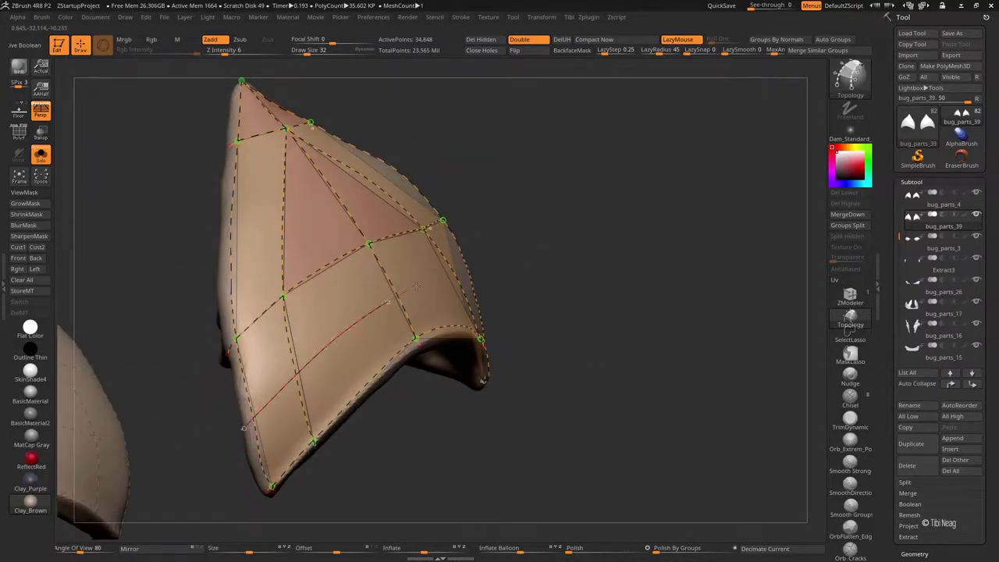
right_click_drag(418, 288, 422, 286)
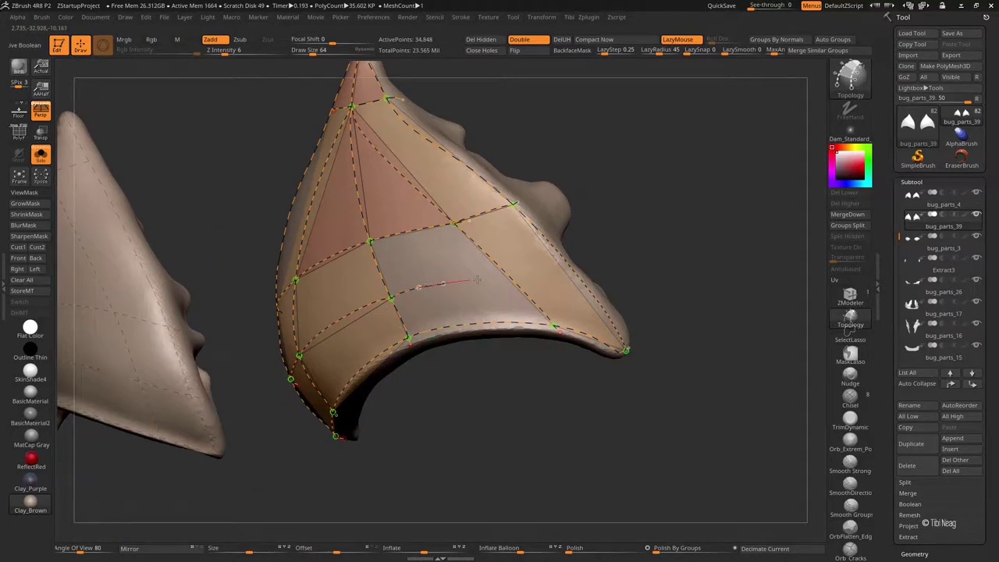
mouse_move(631, 230)
right_mouse_down()
mouse_move(554, 179)
mouse_move(528, 219)
mouse_move(412, 323)
mouse_move(370, 326)
right_mouse_up()
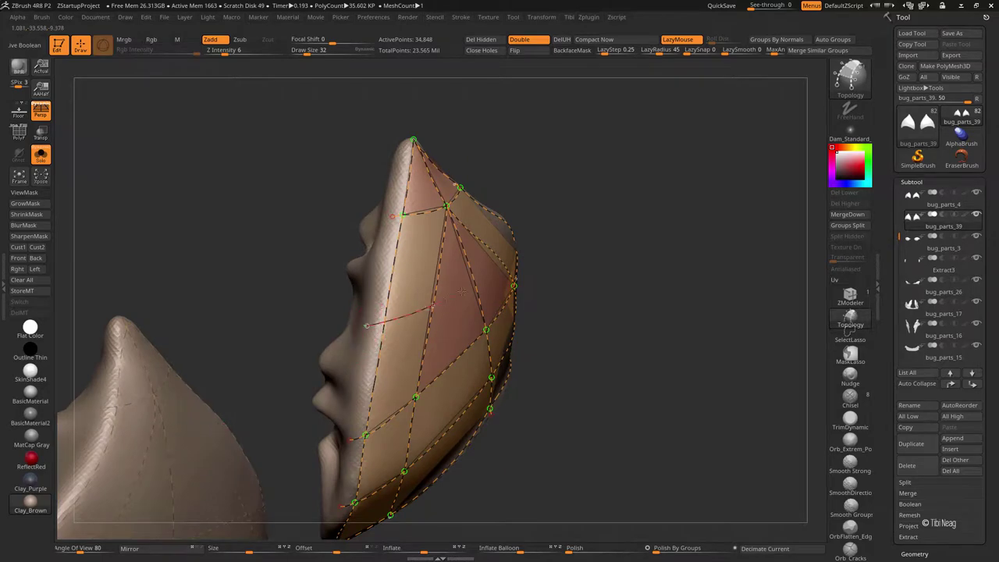
right_click_drag(479, 278, 461, 276)
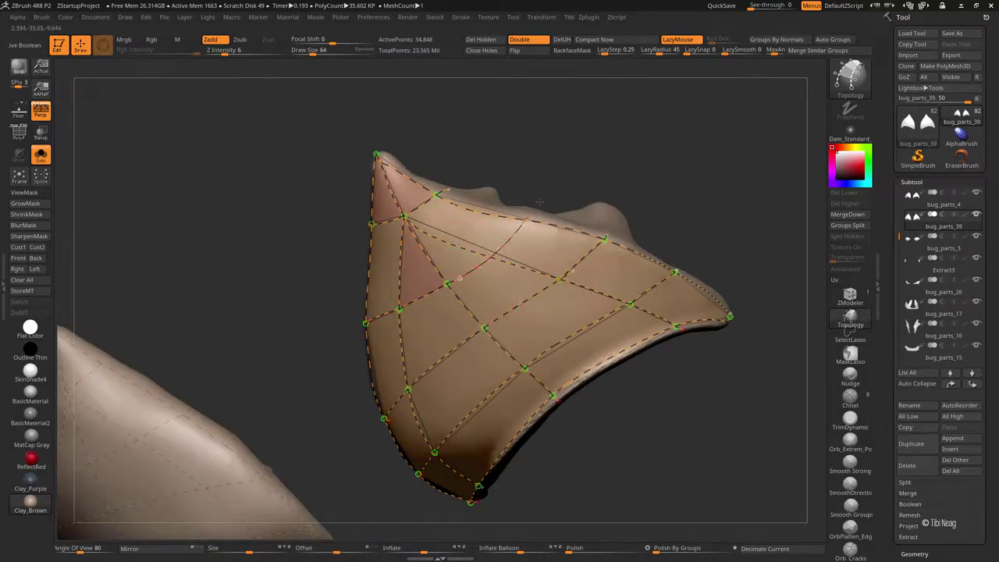
mouse_move(622, 137)
right_mouse_down()
mouse_move(672, 135)
mouse_move(642, 168)
right_mouse_up()
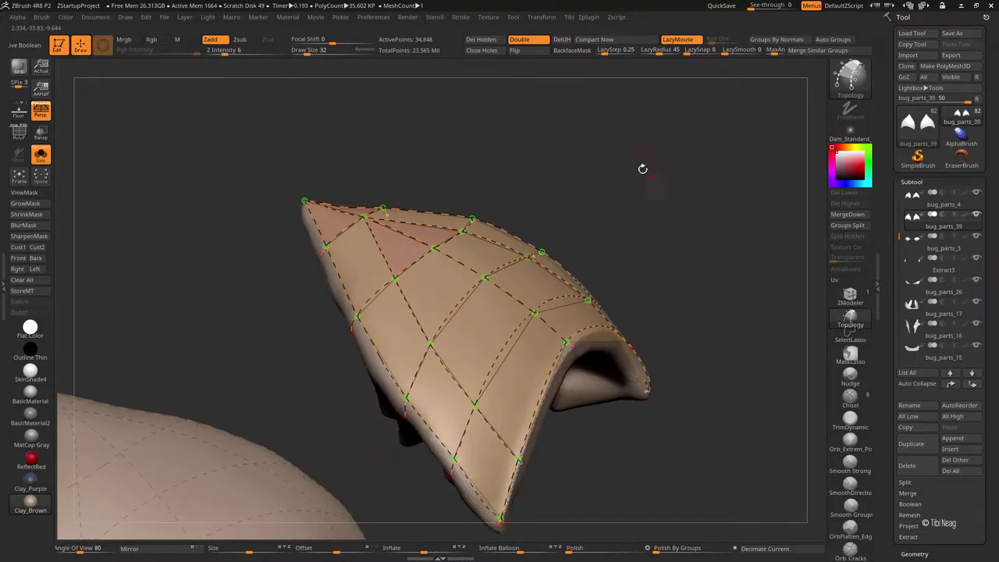
left_click_drag(379, 367, 424, 338)
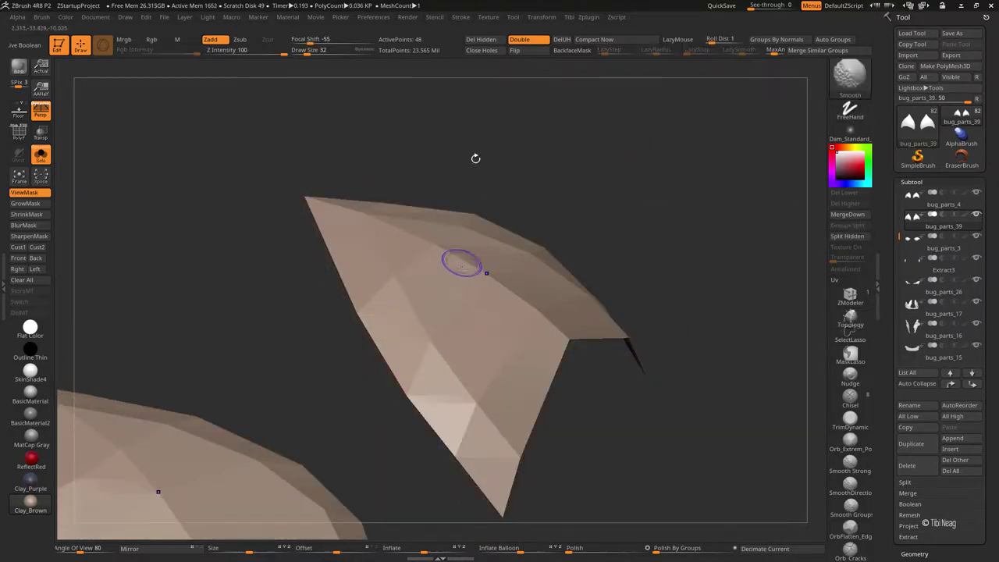
Step: Show polygroups on the new shells and clear all creases with UnCreaseAll
key("shift+f")
key("b")
key("m")
key("t")
right_click_drag(535, 172, 464, 62)
key("g")
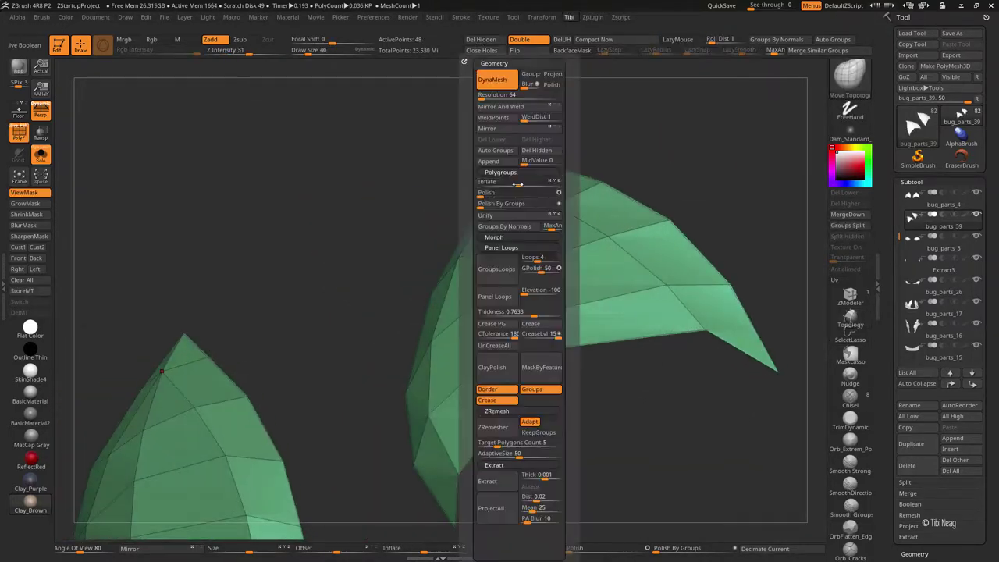
left_click(505, 351)
key("g")
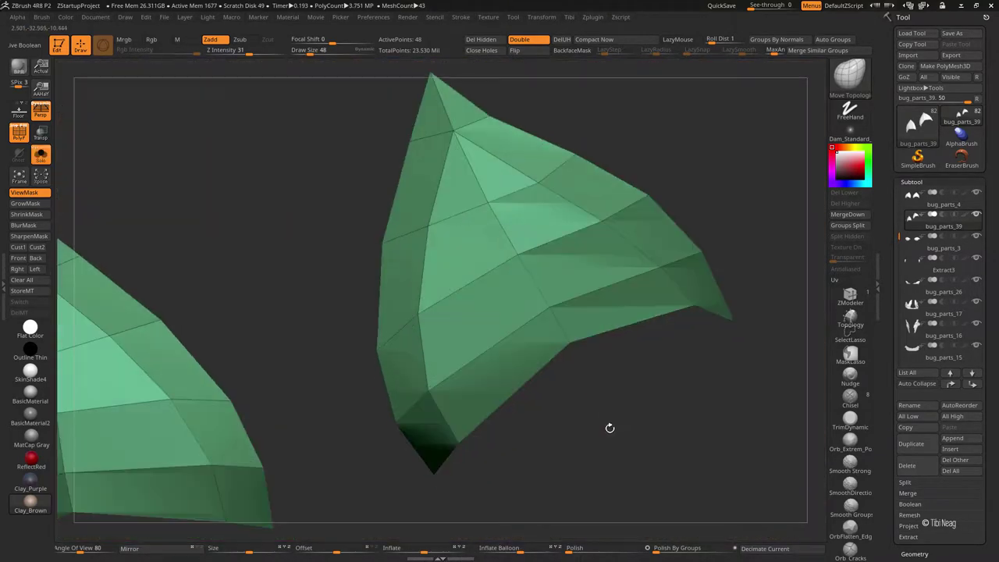
Step: With the ZModeler brush, insert an edge loop running down from the right shell's tip
mouse_move(609, 426)
left_mouse_down()
mouse_move(602, 390)
mouse_move(622, 384)
mouse_move(614, 402)
mouse_move(585, 406)
mouse_move(573, 357)
left_mouse_up()
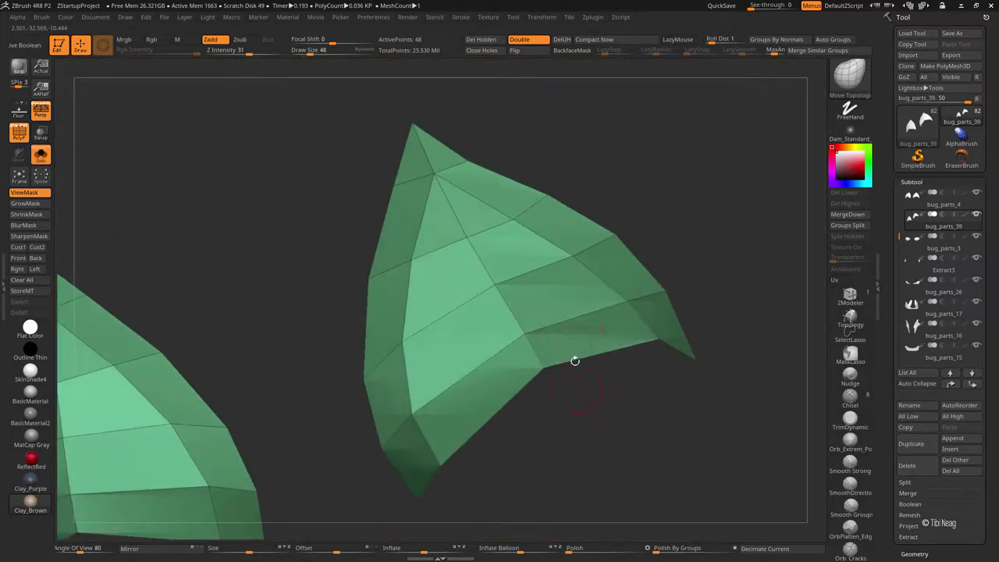
key("b")
key("z")
key("m")
left_click(441, 228)
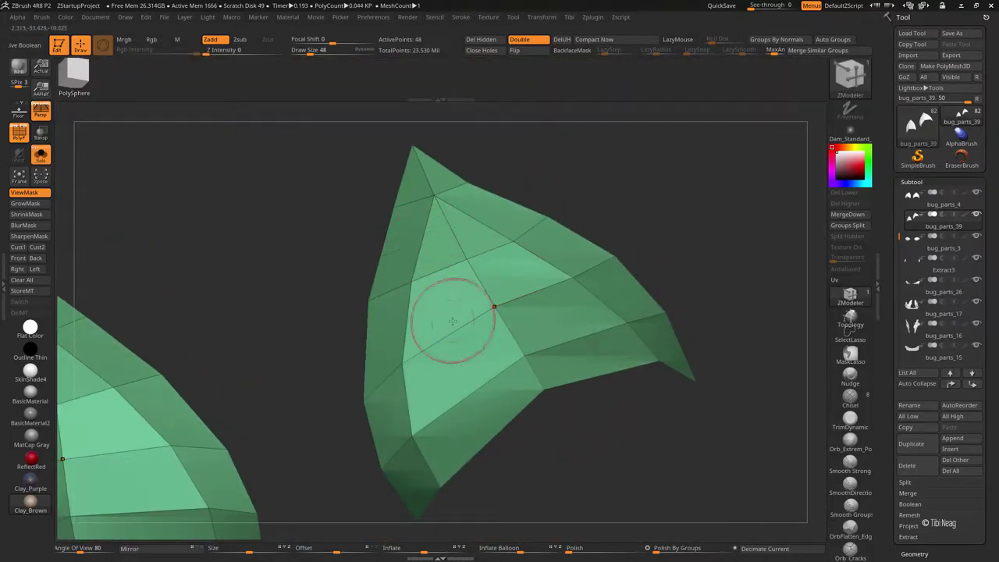
Step: Add an edge loop on the right shell's broad face, replacing a misplaced one
left_click_drag(448, 327, 567, 194)
left_click(533, 289)
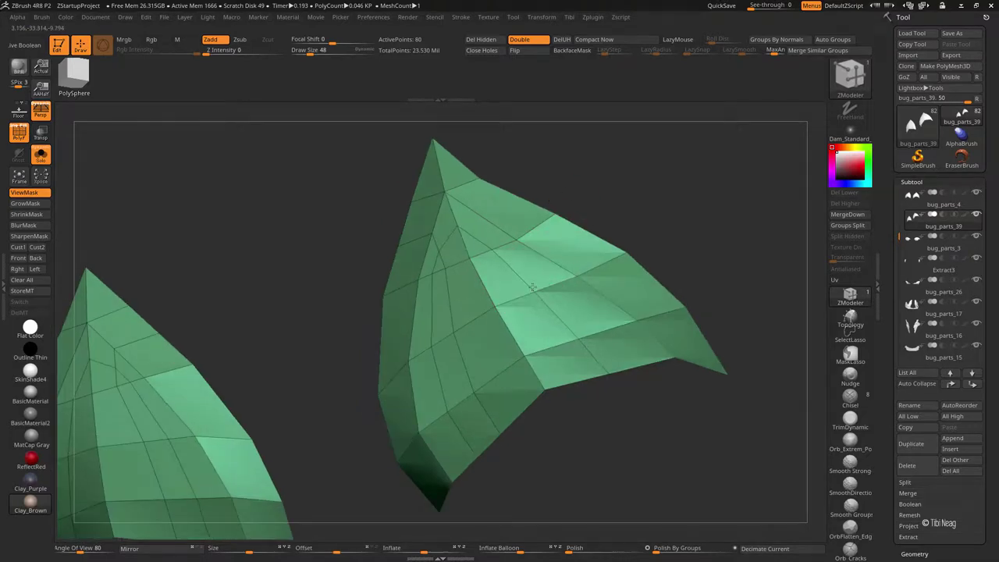
left_click(491, 251, "alt")
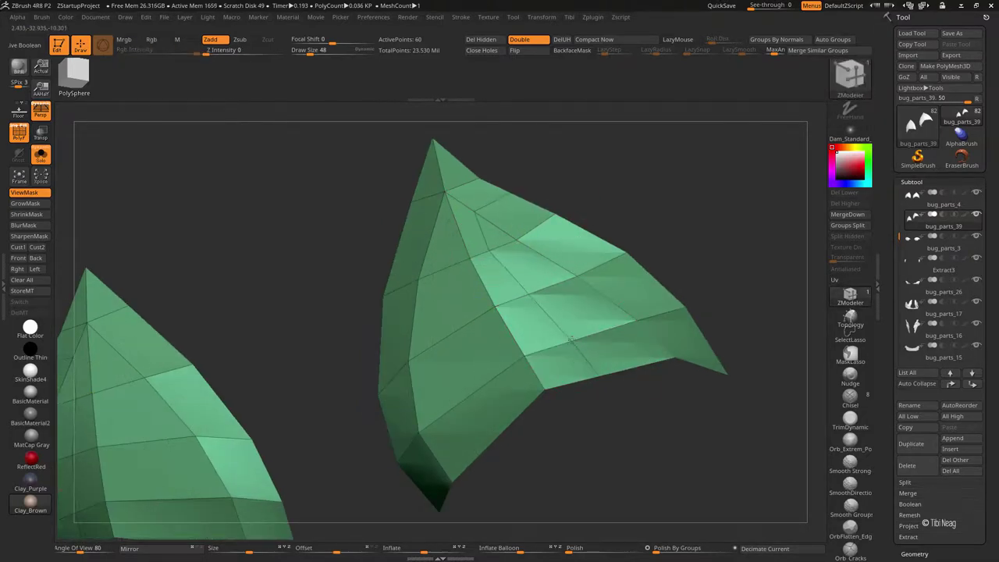
left_click(482, 382)
left_click_drag(644, 164, 424, 290)
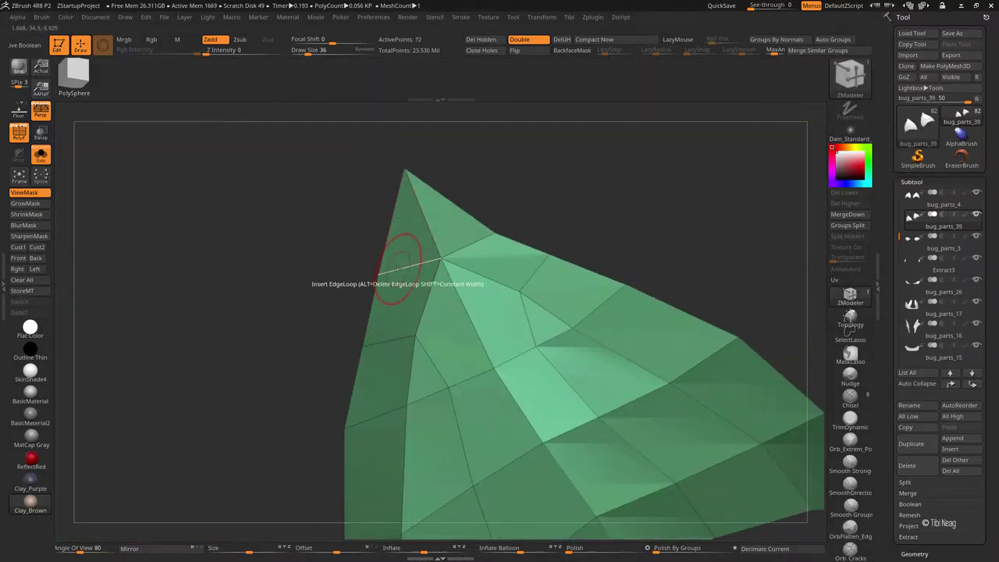
Step: Delete a stray edge on the left face and split an edge on the upper-left face
key("space")
left_click(404, 275)
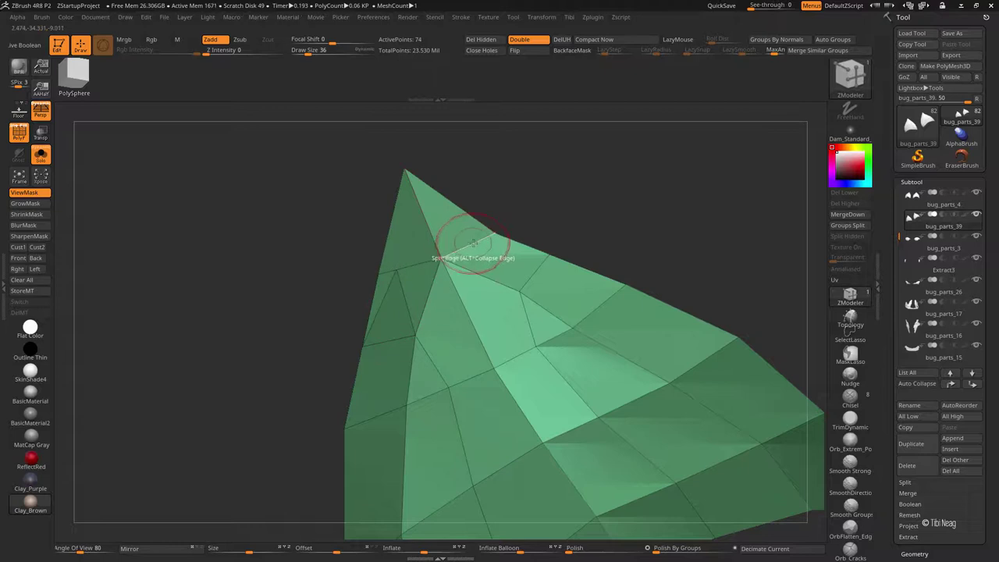
key("space")
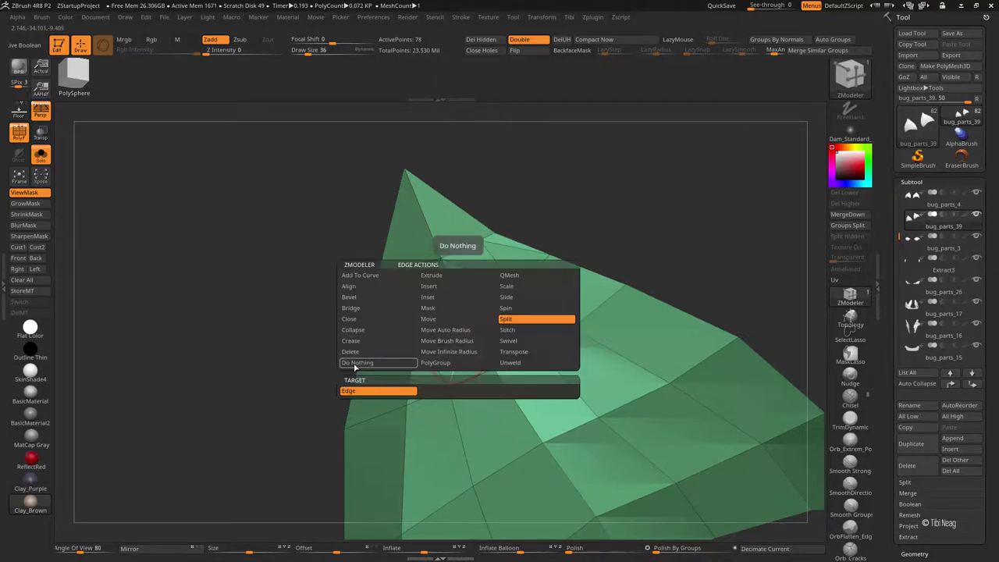
left_click(536, 317)
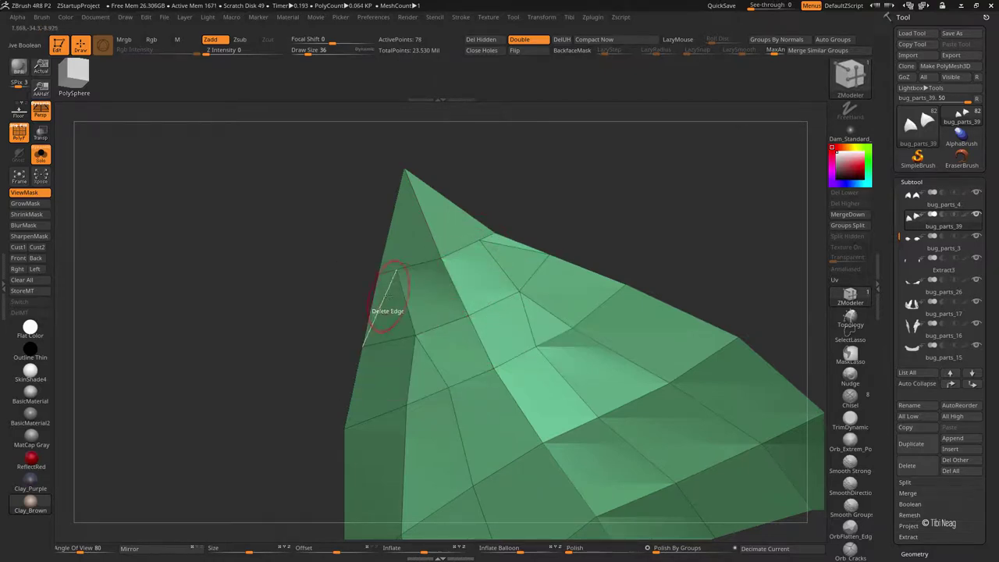
left_click(479, 234)
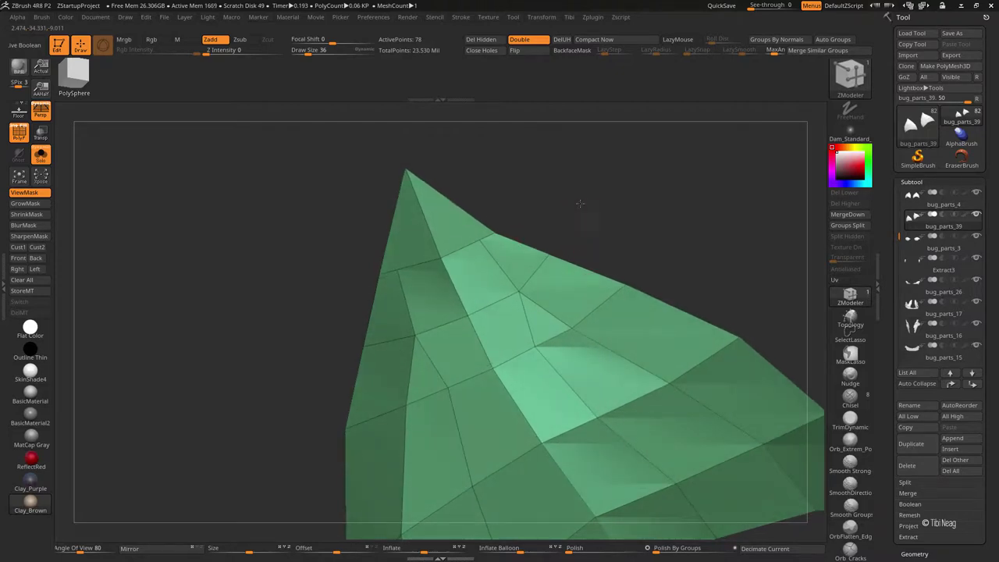
key("space")
left_click(557, 328)
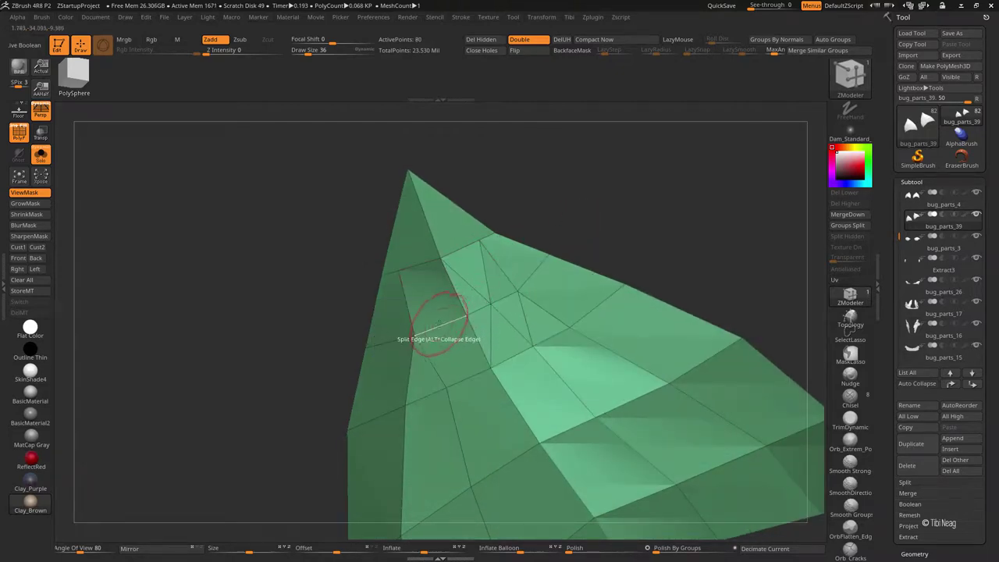
left_click(439, 320)
Step: Split edges on the left face so new edges fan toward the tip
key("space")
left_click(435, 351)
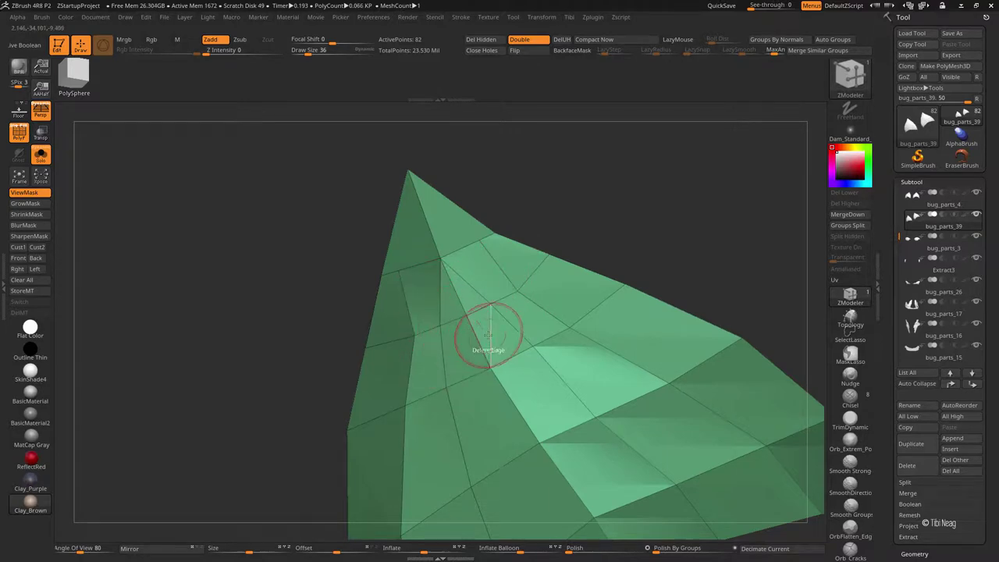
key("space")
left_click(461, 207)
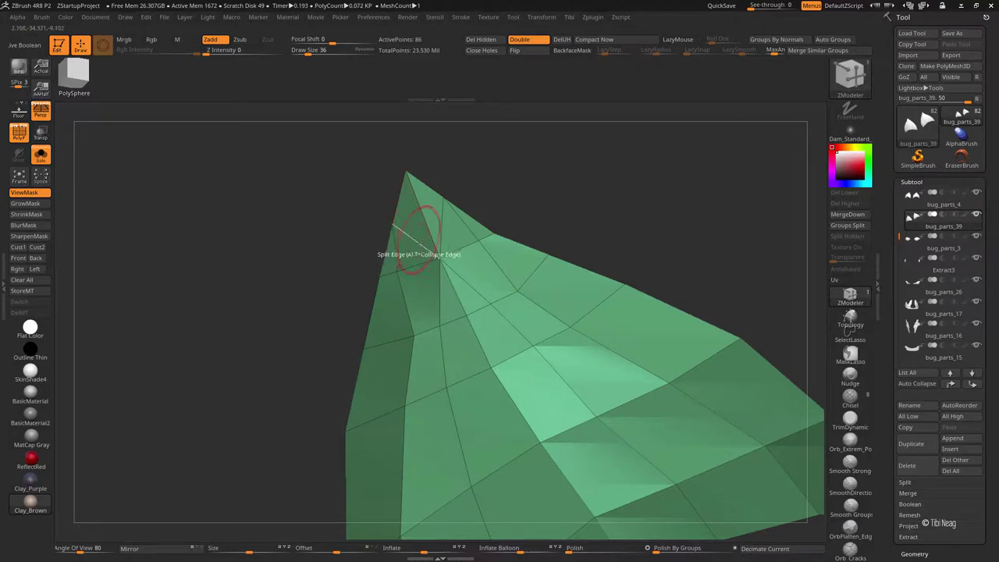
key("space")
left_click(340, 316)
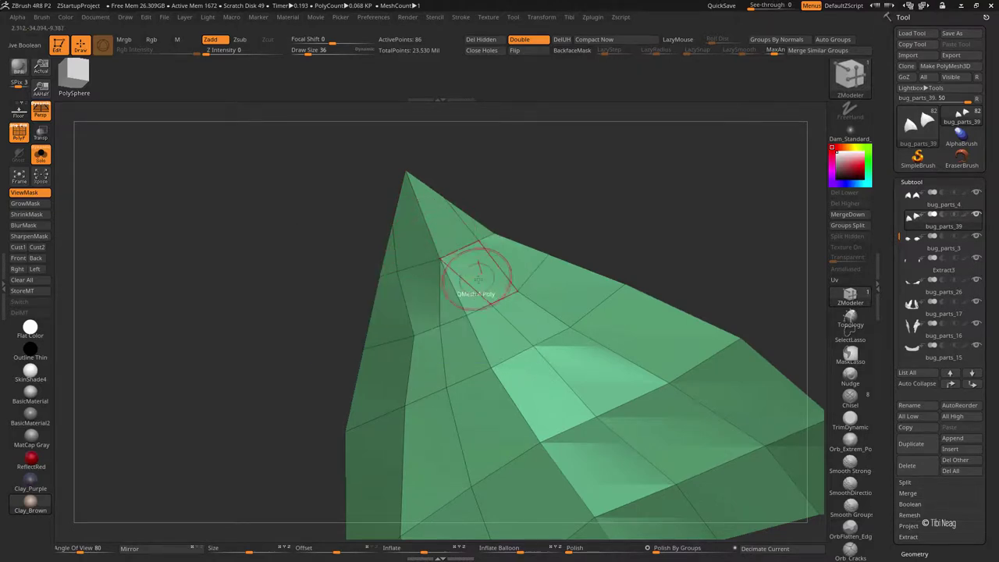
key("space")
left_click(508, 290)
left_click(457, 248)
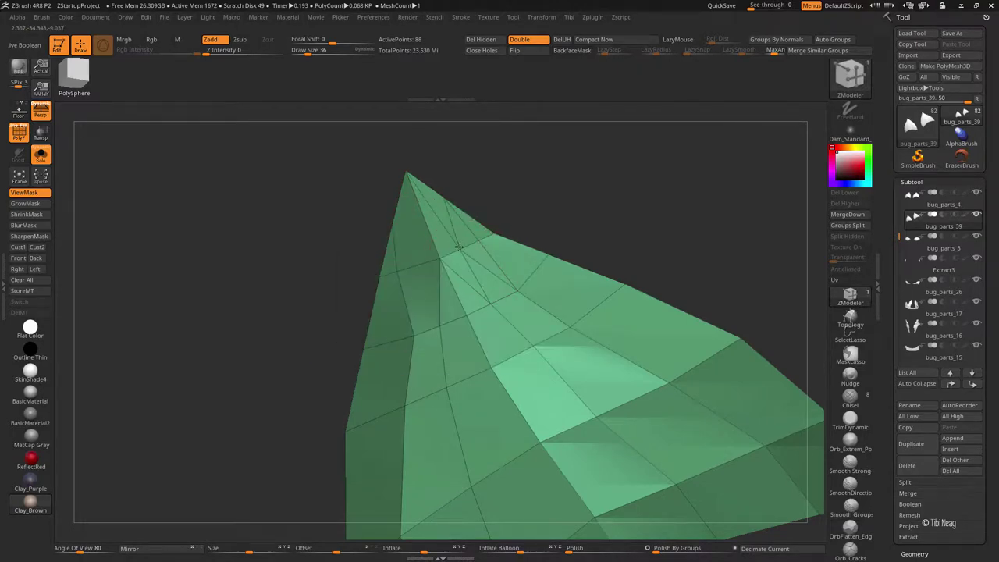
left_click(413, 266)
Step: Reshape the faces near the tip with QMesh and the Move Topological brush
key("space")
left_click(379, 350)
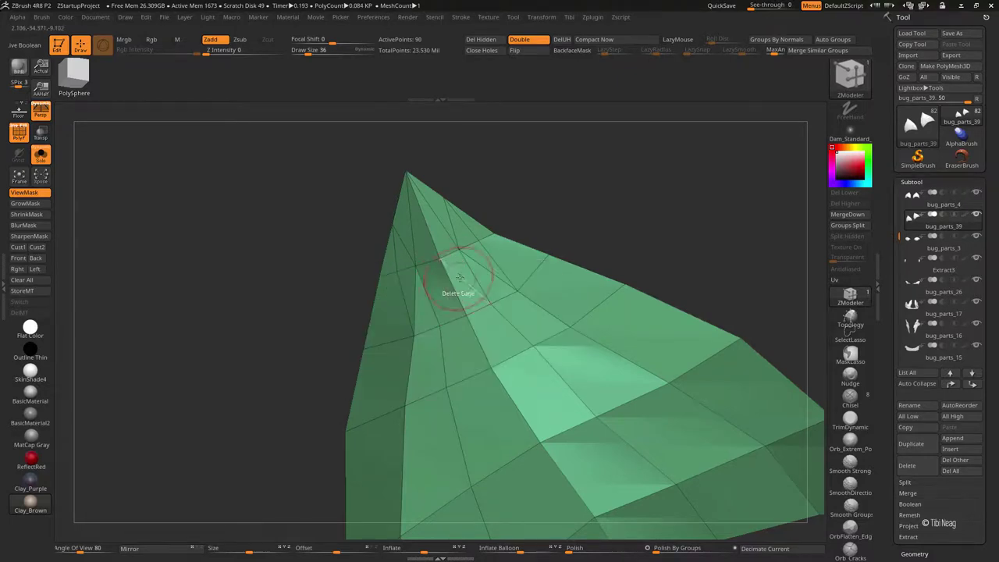
mouse_move(405, 251)
left_mouse_down()
mouse_move(486, 185)
mouse_move(459, 232)
left_mouse_up()
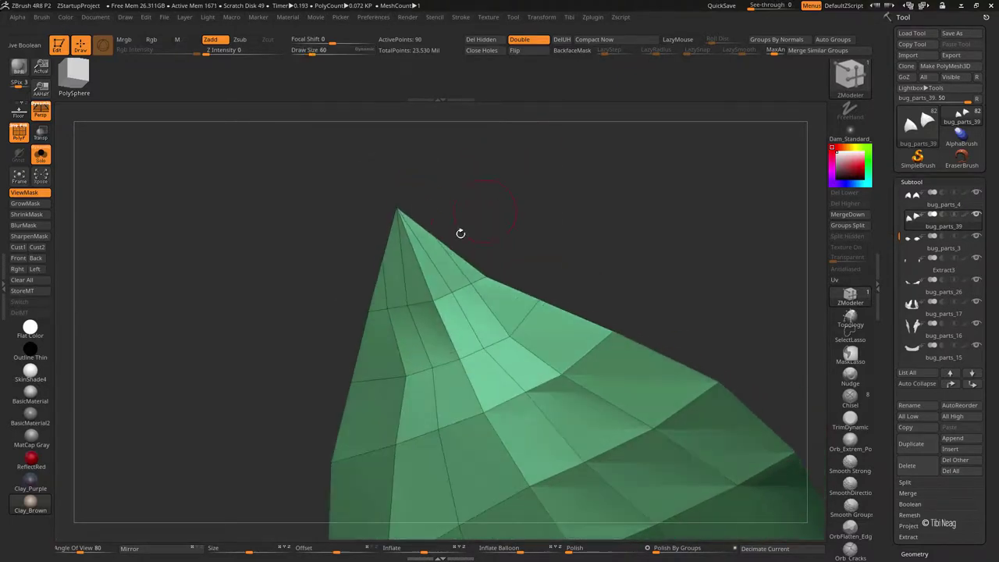
key("b")
key("m")
key("t")
left_click_drag(406, 355, 424, 346)
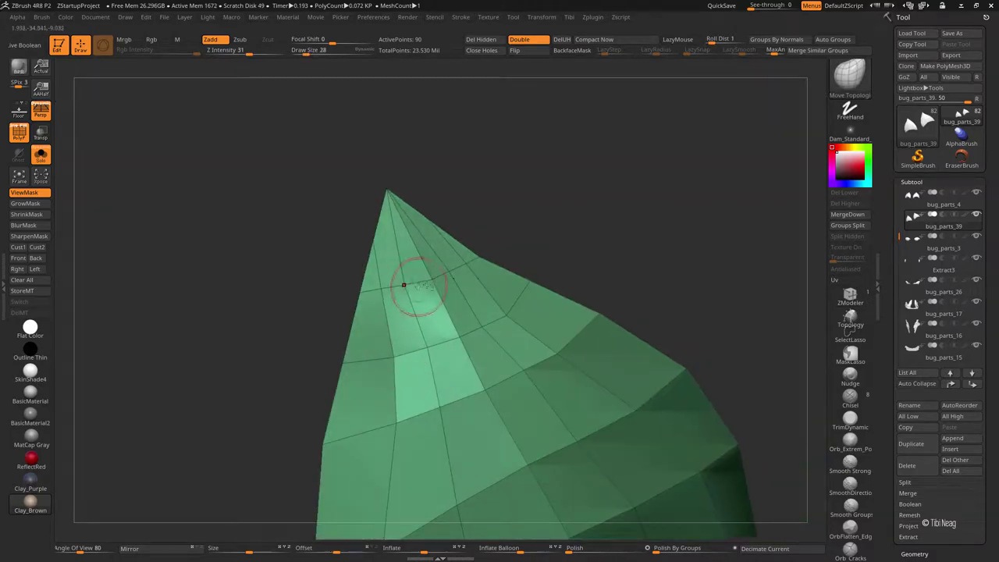
mouse_move(407, 284)
left_mouse_down()
mouse_move(469, 261)
mouse_move(479, 239)
mouse_move(442, 274)
mouse_move(458, 349)
mouse_move(362, 364)
left_mouse_up()
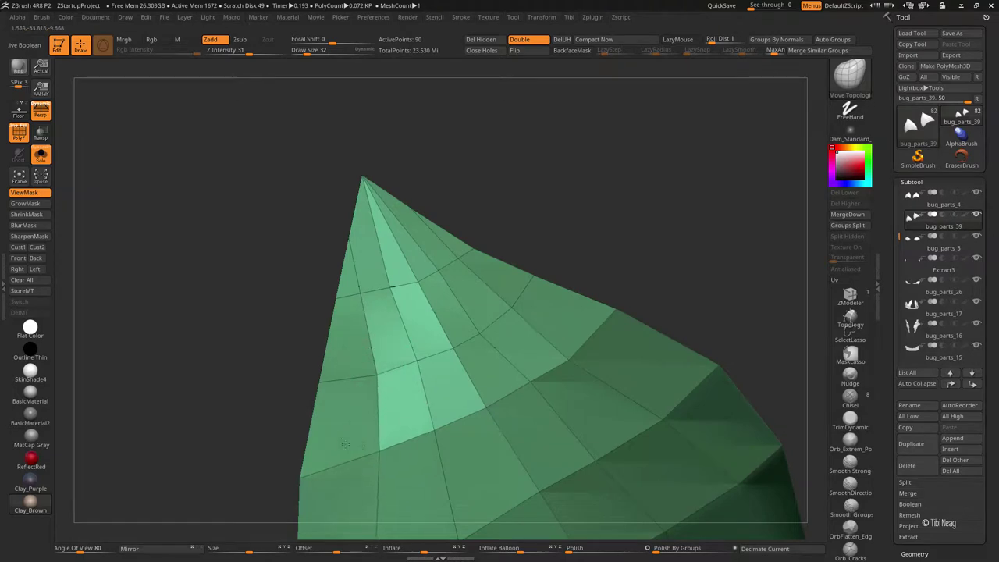
left_click_drag(344, 444, 388, 287)
left_click_drag(377, 234, 518, 210)
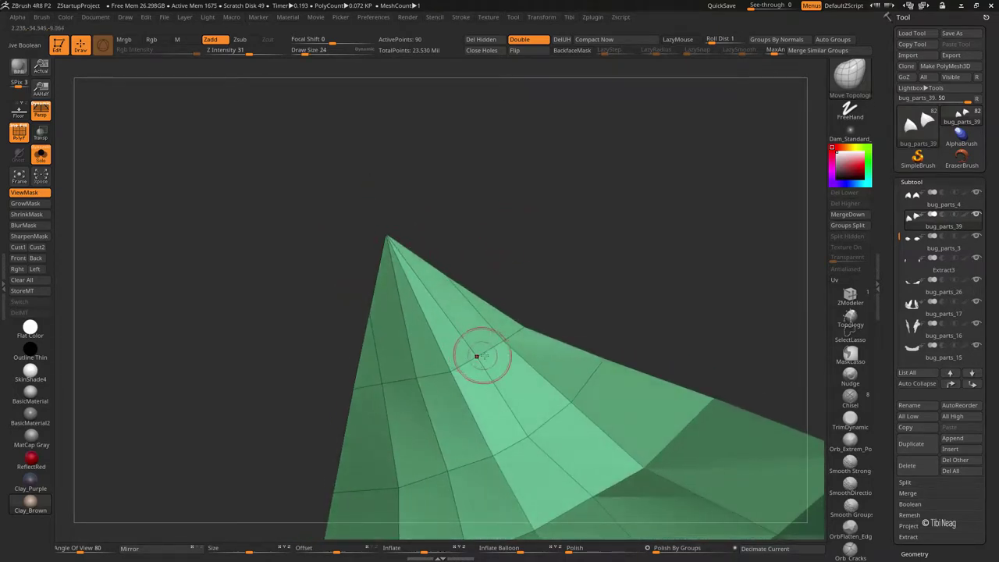
Step: Bridge two points on the shell with the ZModeler Bridge action
key("b")
key("z")
key("m")
key("space")
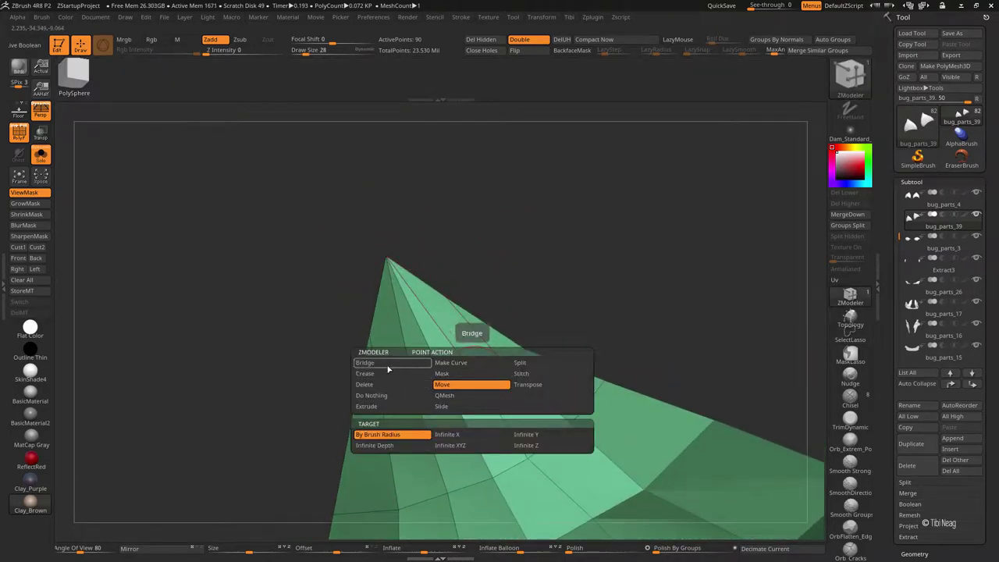
left_click(387, 363)
left_click(460, 434)
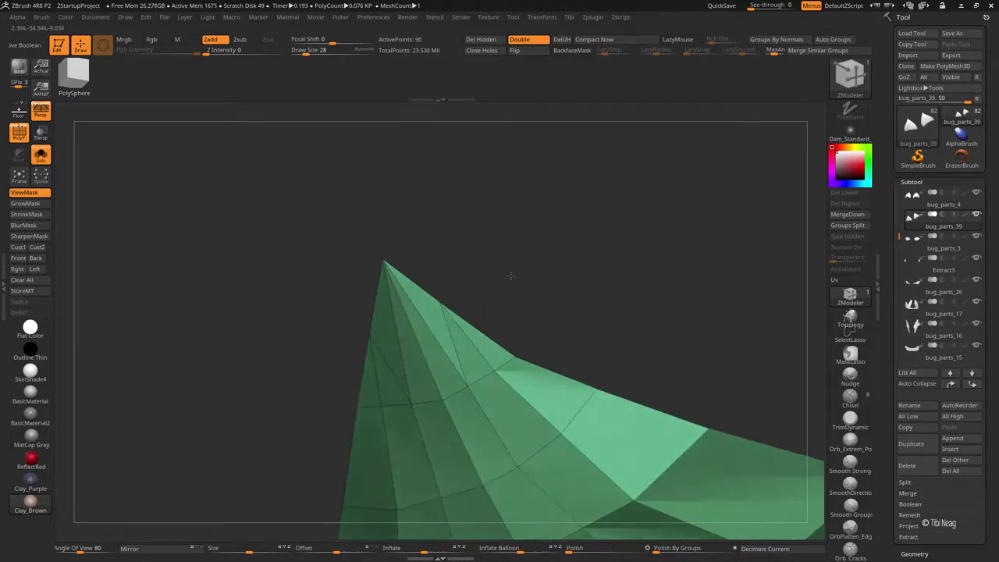
Step: Remove the thin polygon near the apex and delete leftover stray edges
mouse_move(504, 244)
left_mouse_down()
mouse_move(426, 269)
mouse_move(378, 300)
mouse_move(390, 330)
left_mouse_up()
key("space")
key("space")
left_click(312, 361)
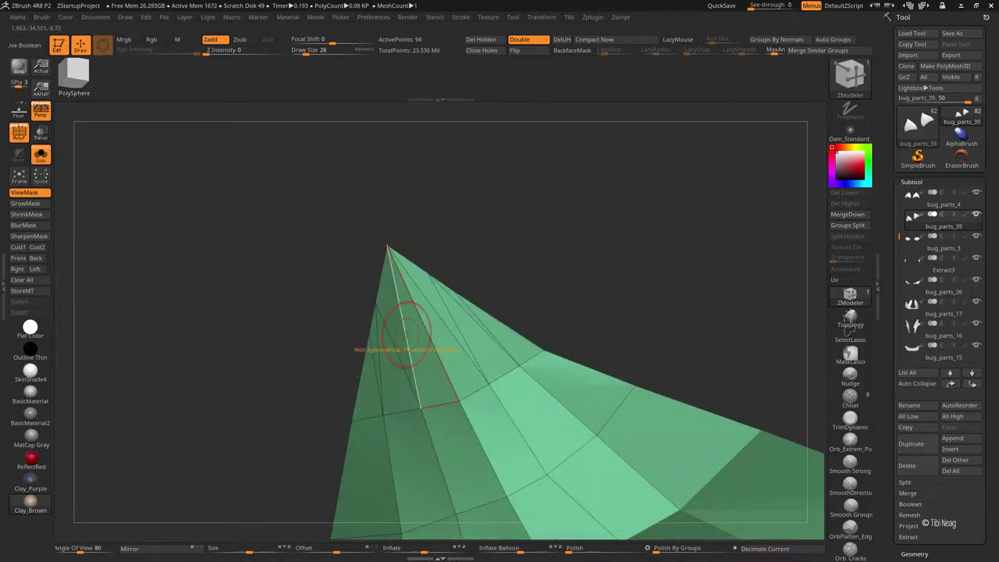
left_click(403, 324)
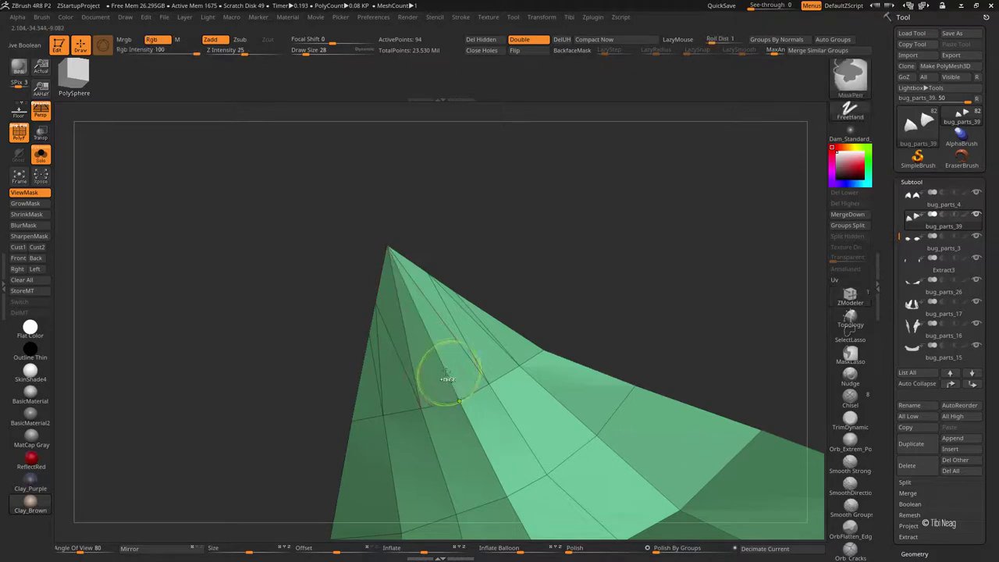
key("space")
left_click(421, 315)
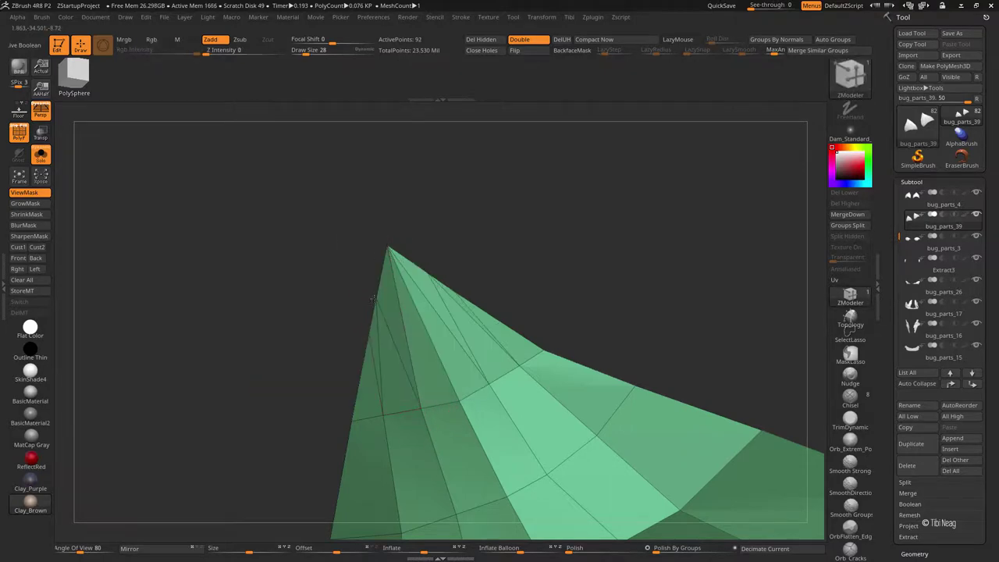
mouse_move(376, 295)
left_mouse_down()
mouse_move(500, 234)
mouse_move(530, 203)
left_mouse_up()
key("space")
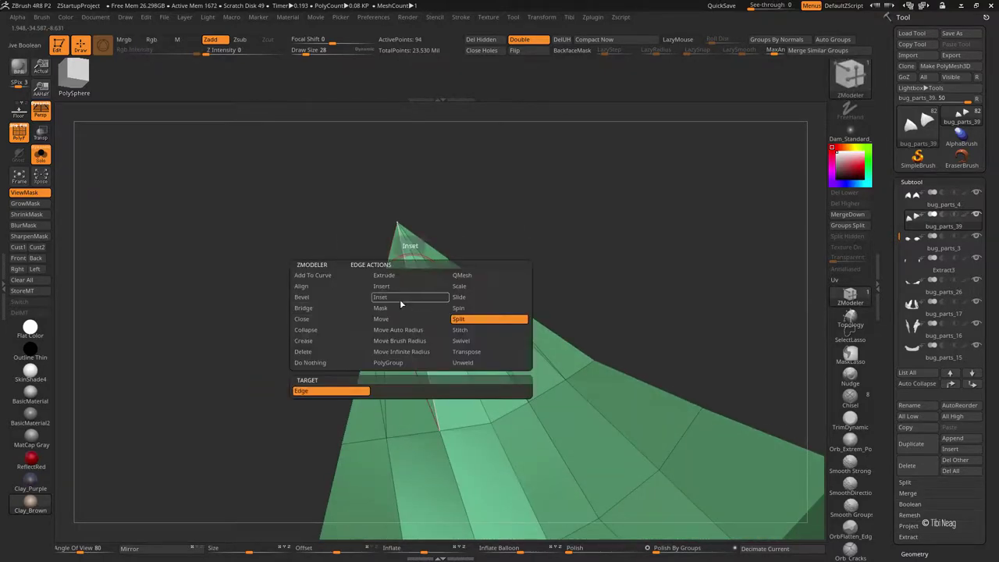
left_click(486, 317)
mouse_move(494, 286)
left_mouse_down()
mouse_move(568, 223)
mouse_move(596, 248)
mouse_move(569, 198)
mouse_move(526, 235)
left_mouse_up()
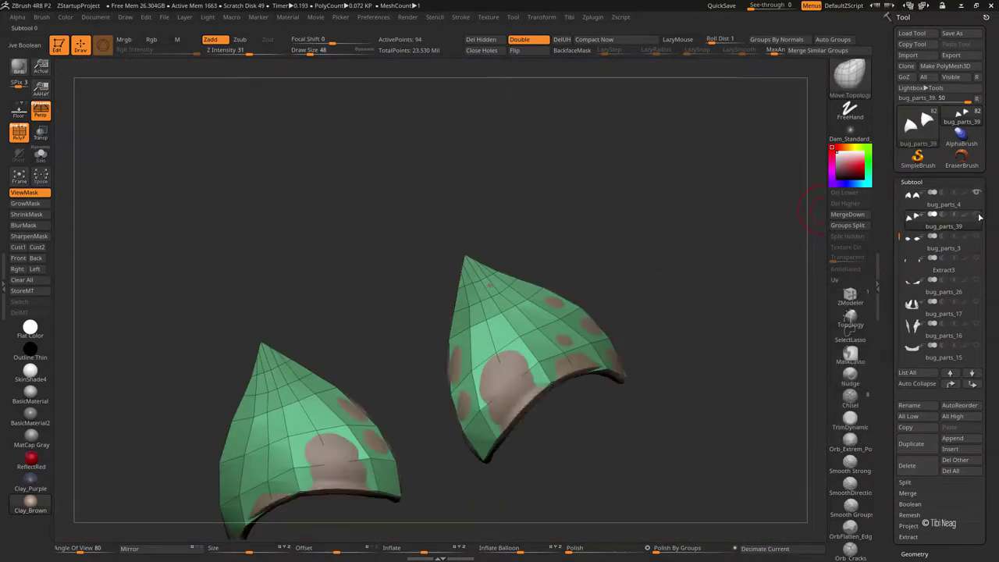
Step: Project the two shells onto the creature's surface with Inflate raised to 23
left_click_drag(678, 278, 642, 333)
mouse_move(559, 364)
left_mouse_down()
mouse_move(562, 354)
mouse_move(508, 344)
mouse_move(499, 388)
left_mouse_up()
left_click_drag(478, 349, 449, 414)
mouse_move(390, 360)
left_mouse_down()
mouse_move(368, 397)
mouse_move(623, 249)
mouse_move(616, 258)
left_mouse_up()
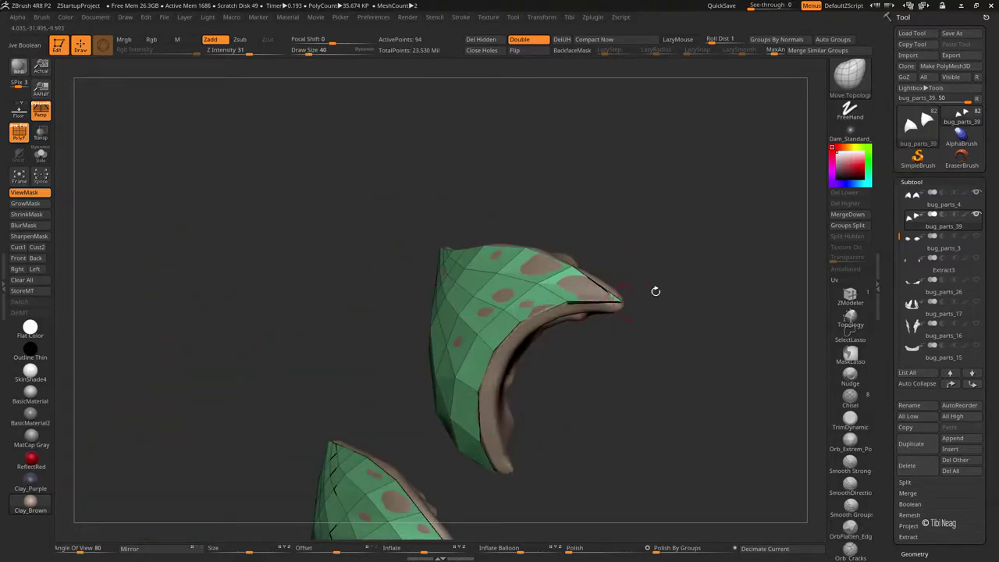
left_click_drag(655, 291, 937, 486)
left_click(909, 525)
left_click(910, 410)
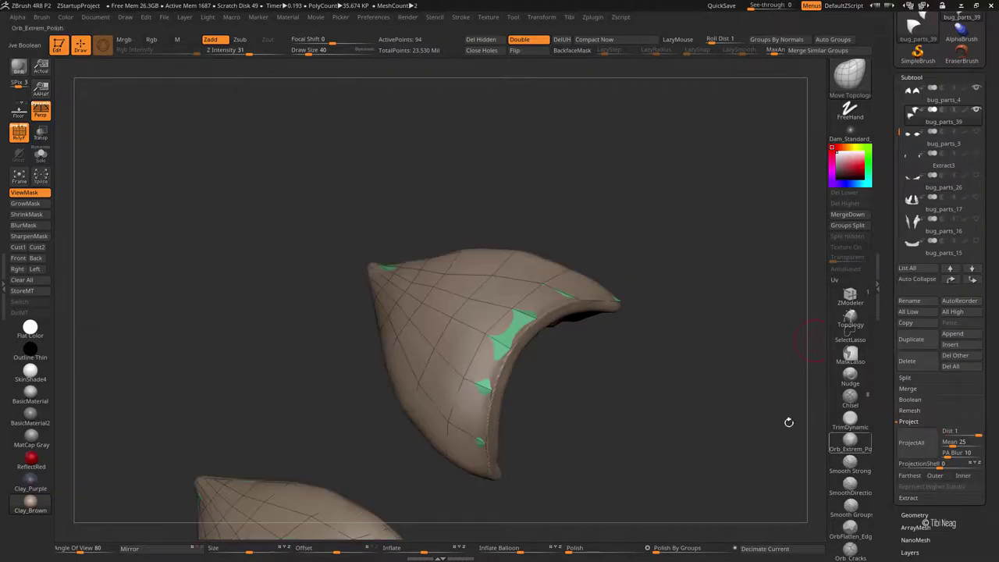
left_click_drag(443, 548, 436, 551)
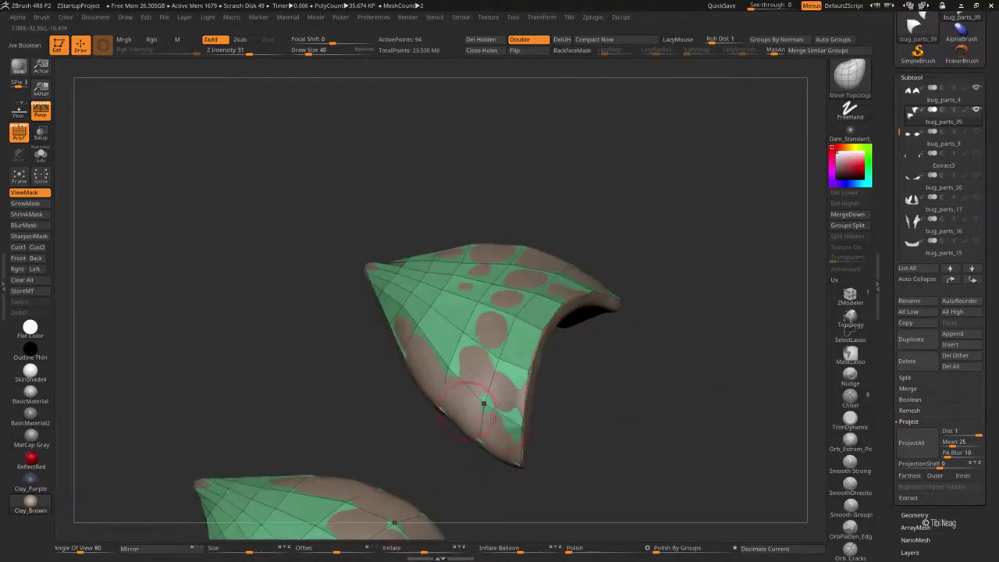
left_click_drag(484, 403, 605, 336)
Step: Push the shells with ZModeler and Move Topological so they hug the ankle joints
key("b")
key("z")
key("m")
key("space")
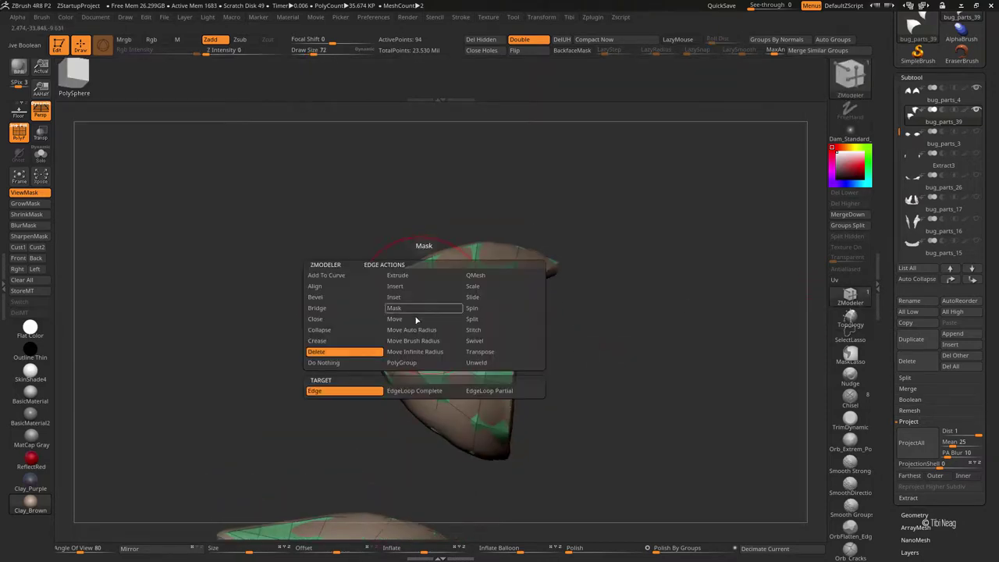
left_click(316, 308)
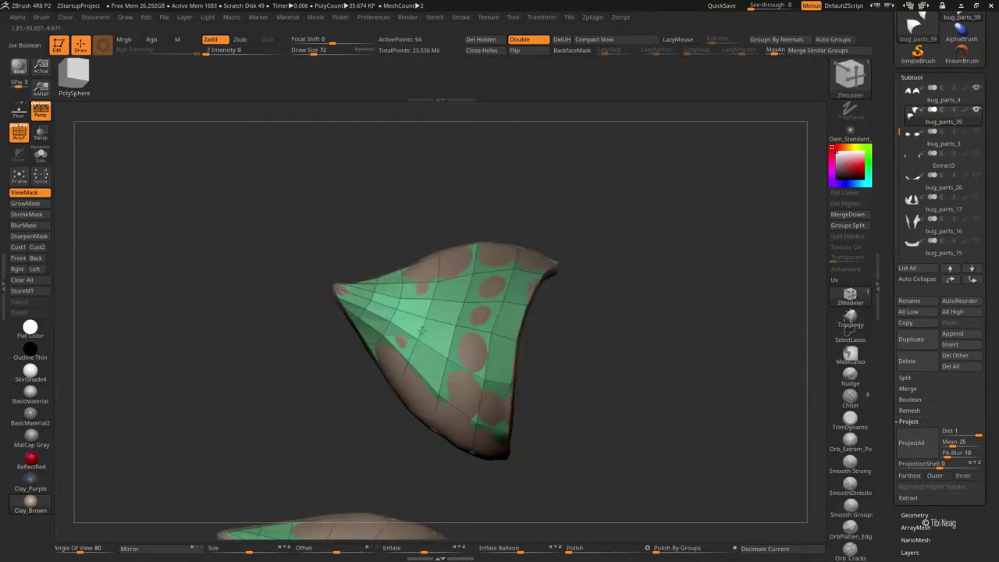
mouse_move(422, 331)
right_mouse_down()
mouse_move(505, 320)
mouse_move(424, 313)
mouse_move(439, 374)
right_mouse_up()
key("b")
key("m")
key("t")
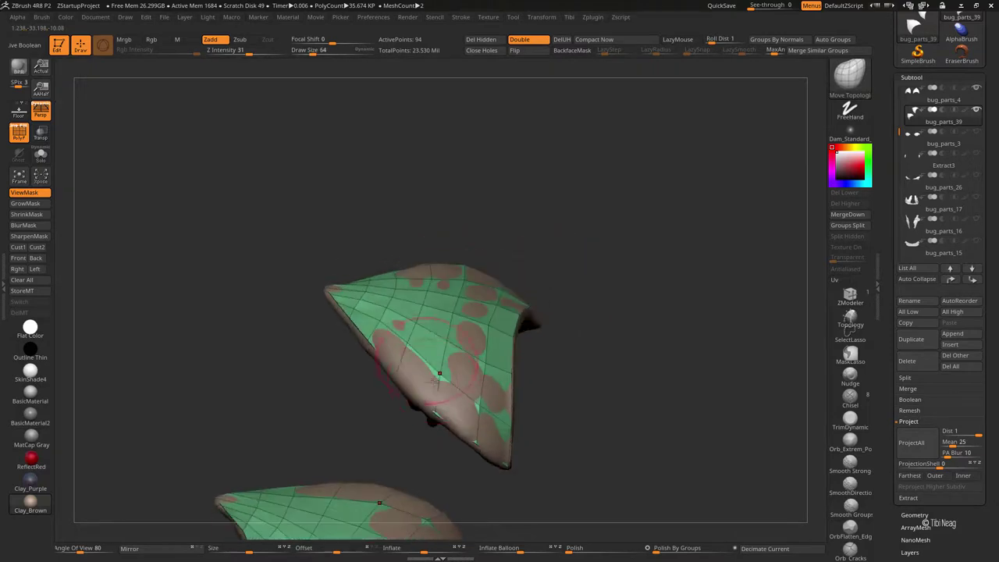
right_click_drag(455, 413, 506, 257)
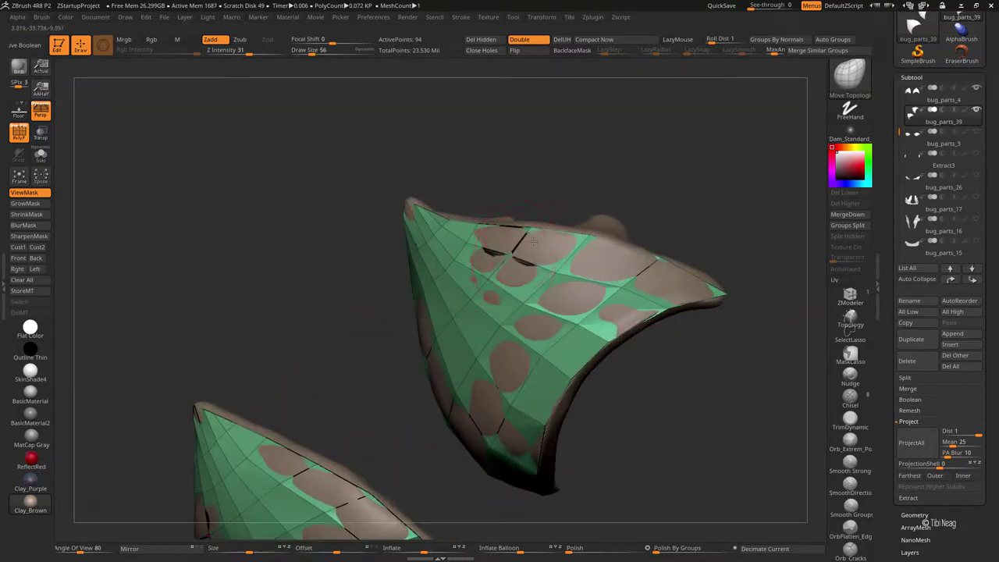
mouse_move(595, 243)
right_mouse_down()
mouse_move(415, 286)
mouse_move(567, 166)
mouse_move(596, 214)
mouse_move(703, 195)
right_mouse_up()
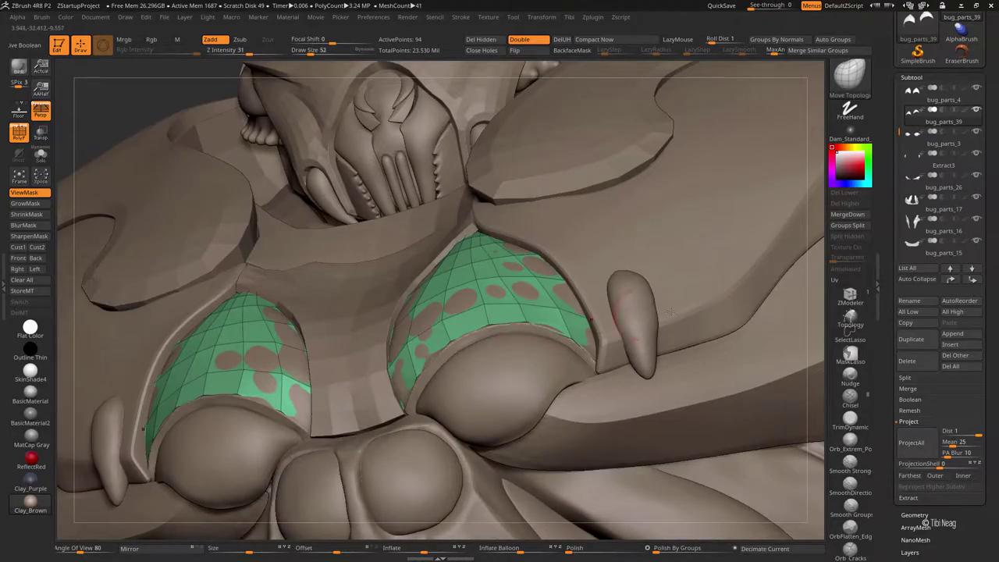
Step: Extrude the soloed shells into thick plates, toggling Double to check their back sides
key("alt+shift+s")
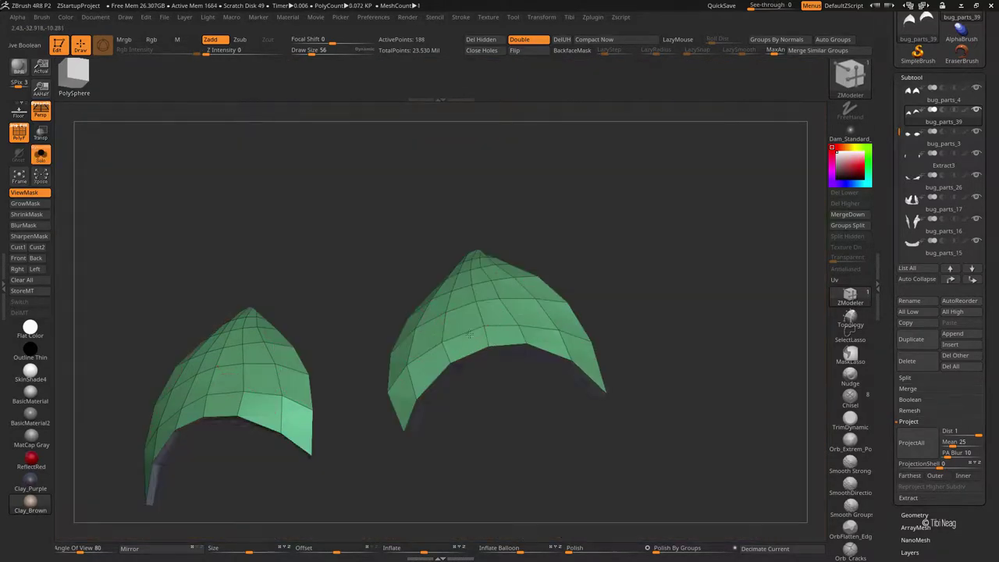
key("alt+shift+s")
key("alt+shift+s")
key("alt+shift+s")
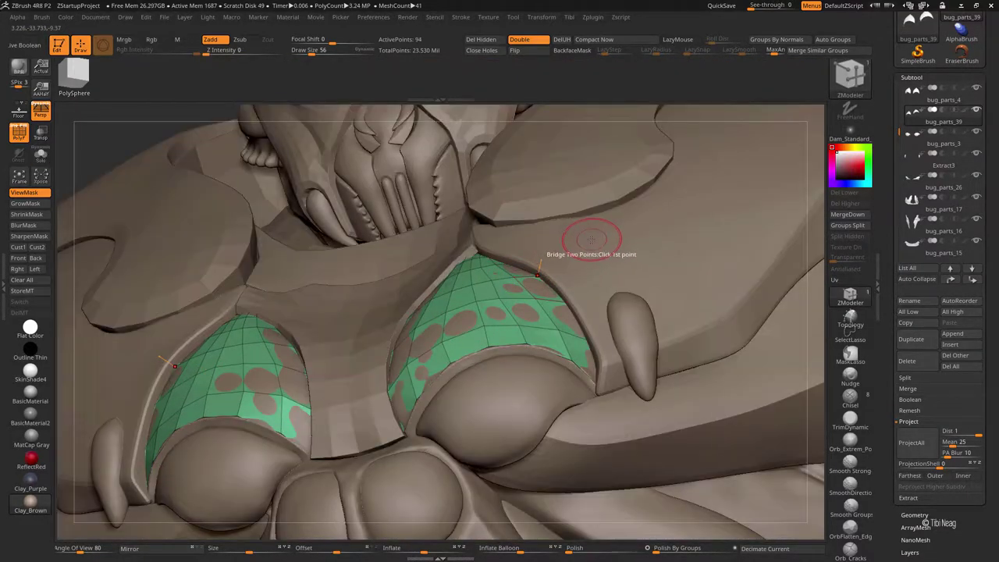
key("alt+shift+s")
left_click_drag(521, 312, 526, 339)
key("alt+shift+s")
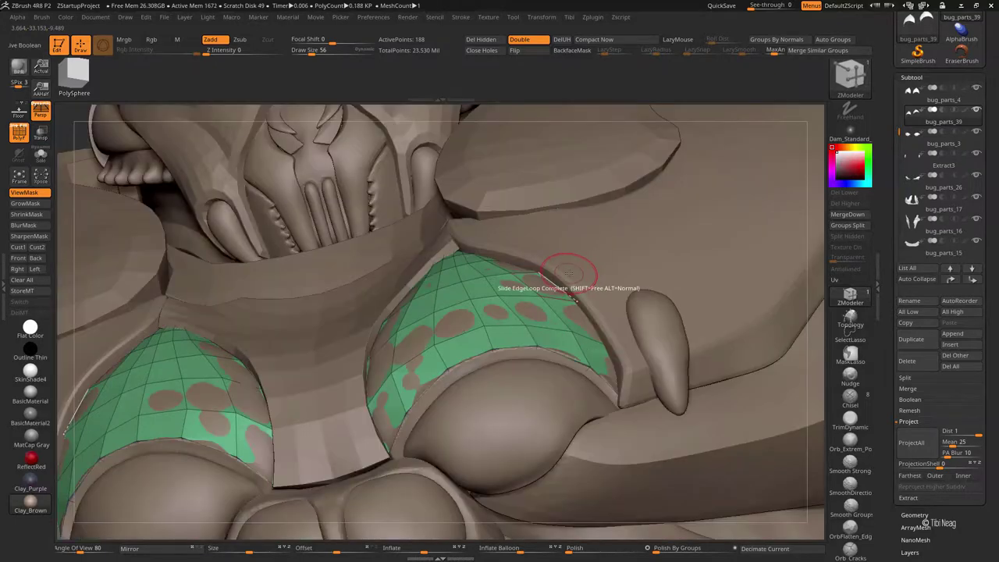
key("alt+shift+s")
left_click(533, 42)
left_click(533, 43)
mouse_move(527, 189)
left_mouse_down()
mouse_move(572, 254)
mouse_move(519, 178)
mouse_move(593, 248)
mouse_move(595, 311)
left_mouse_up()
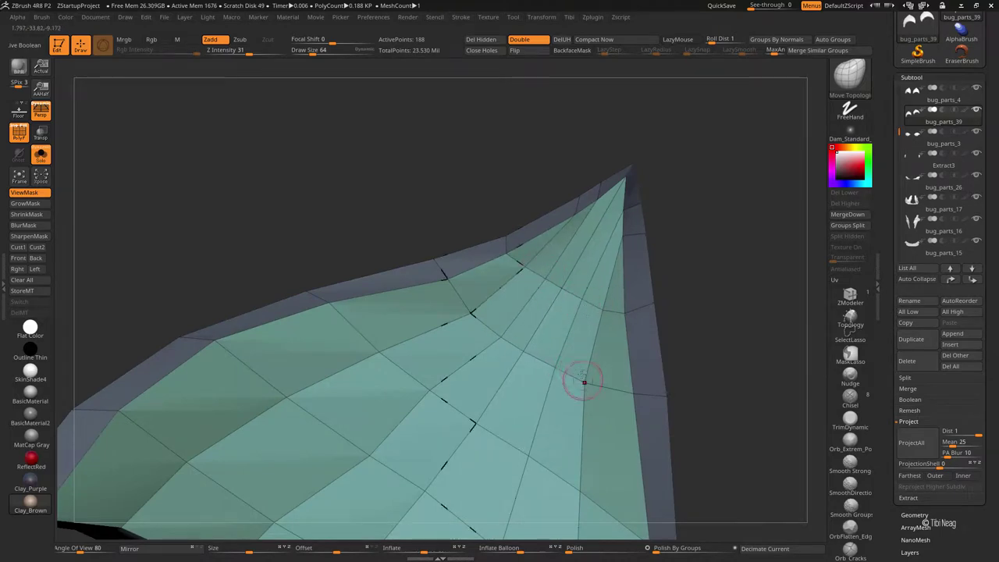
Step: Inset a polygon rim on the shell flaps using ZModeler Inset with the Polygroup Island target
key("f")
left_click_drag(555, 401, 686, 211)
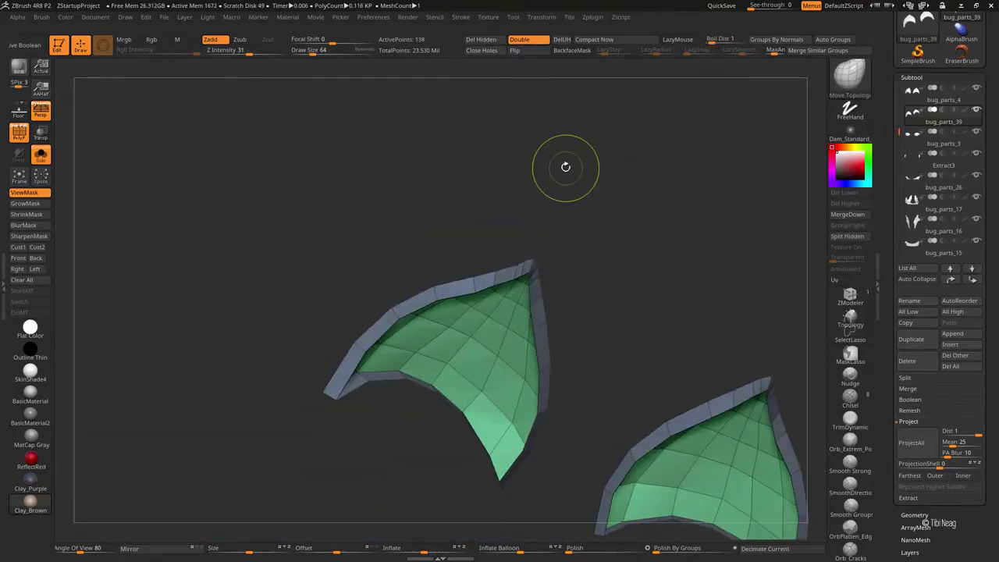
left_click_drag(569, 167, 455, 342)
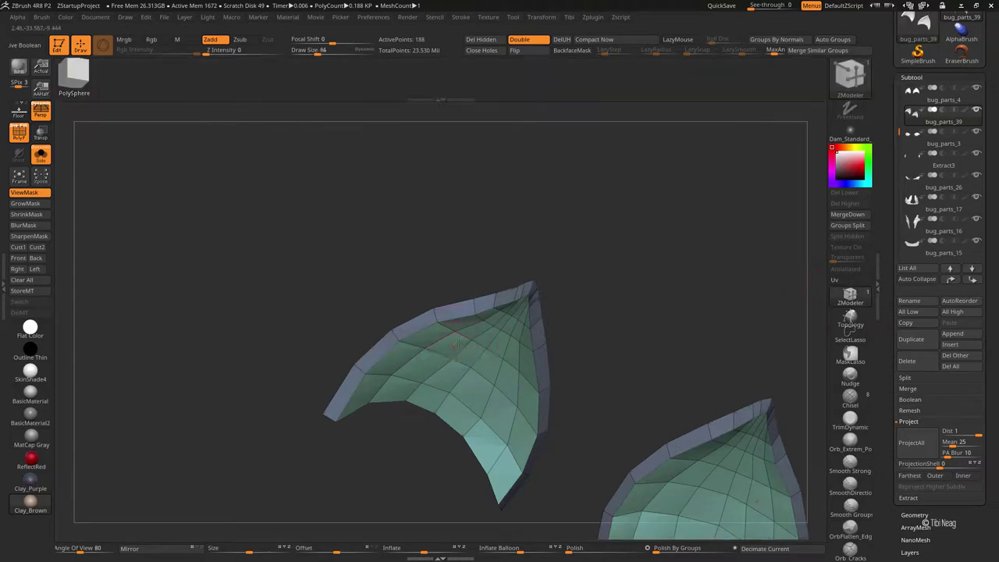
key("space")
left_click(548, 336)
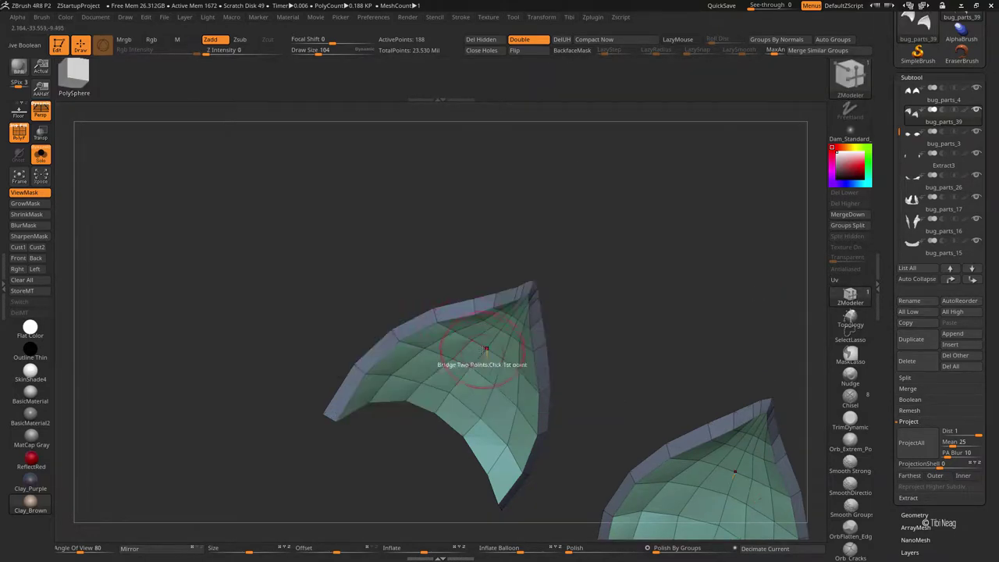
left_click_drag(468, 369, 483, 372)
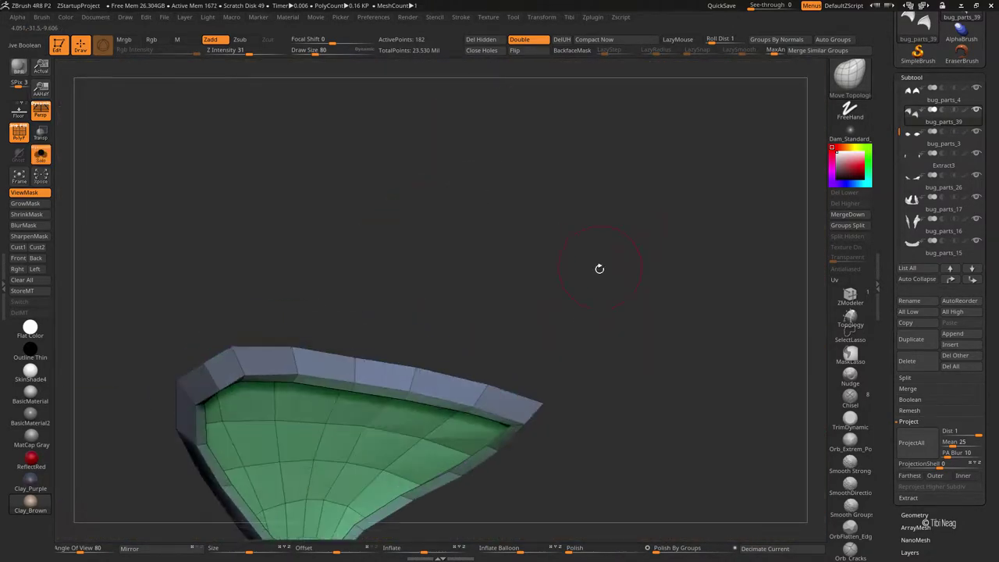
Step: Hide the inner part and the right side of the arch, then unhide all to check the rim band
left_click_drag(681, 168, 702, 151)
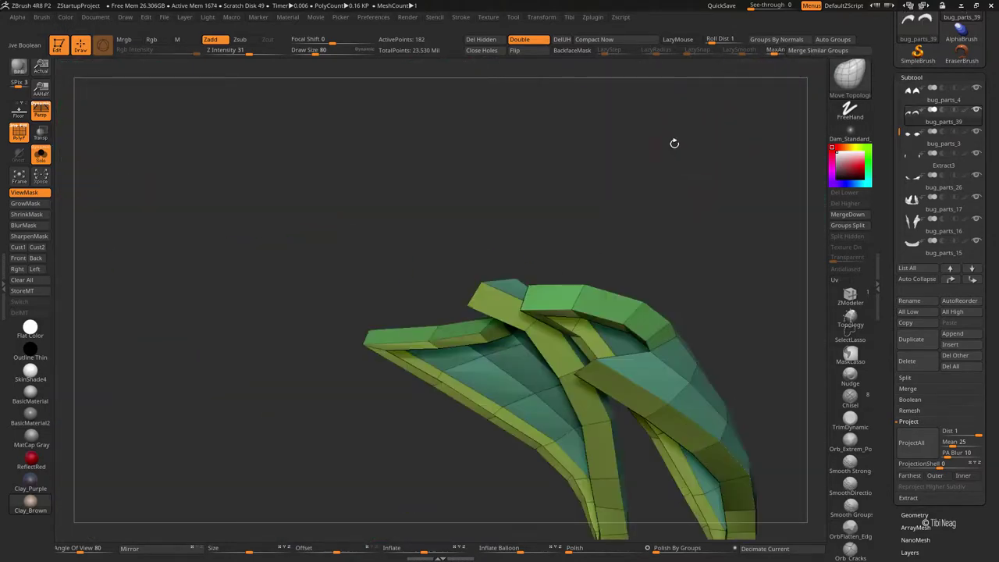
left_click_drag(702, 151, 752, 136)
left_click(690, 225, "ctrl+shift")
left_click_drag(694, 151, 712, 193)
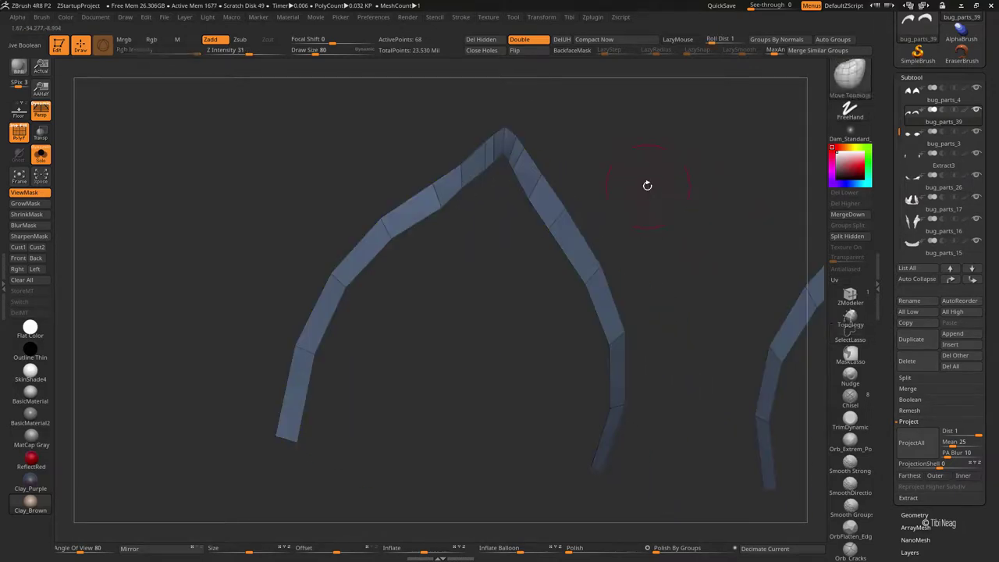
left_click_drag(511, 110, 672, 142, "ctrl+alt+shift")
left_click(673, 142, "ctrl+shift")
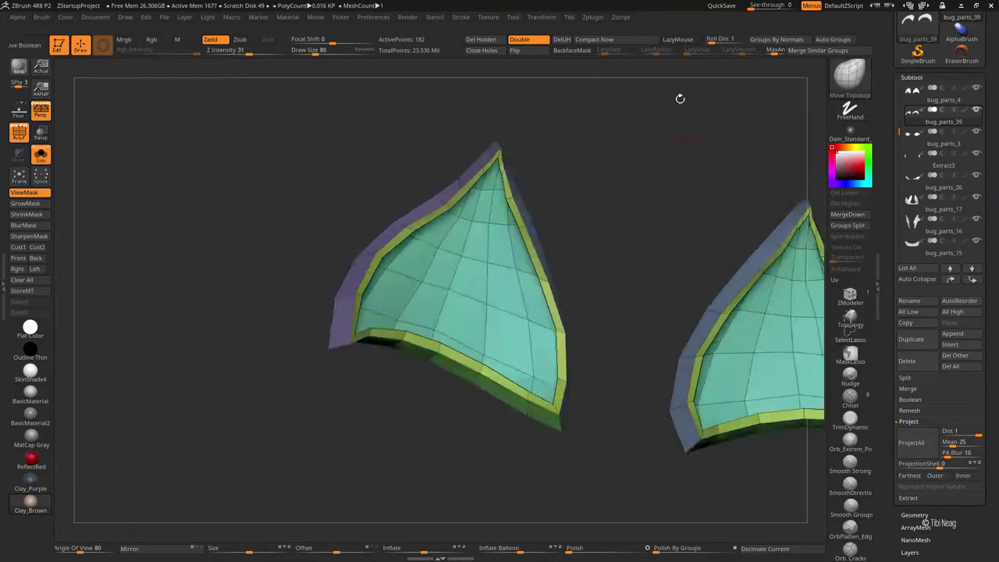
Step: Check both curved bands in close-up and drop the shells to the lower subdivision level
left_click_drag(680, 98, 671, 211)
key("g")
left_click(669, 354)
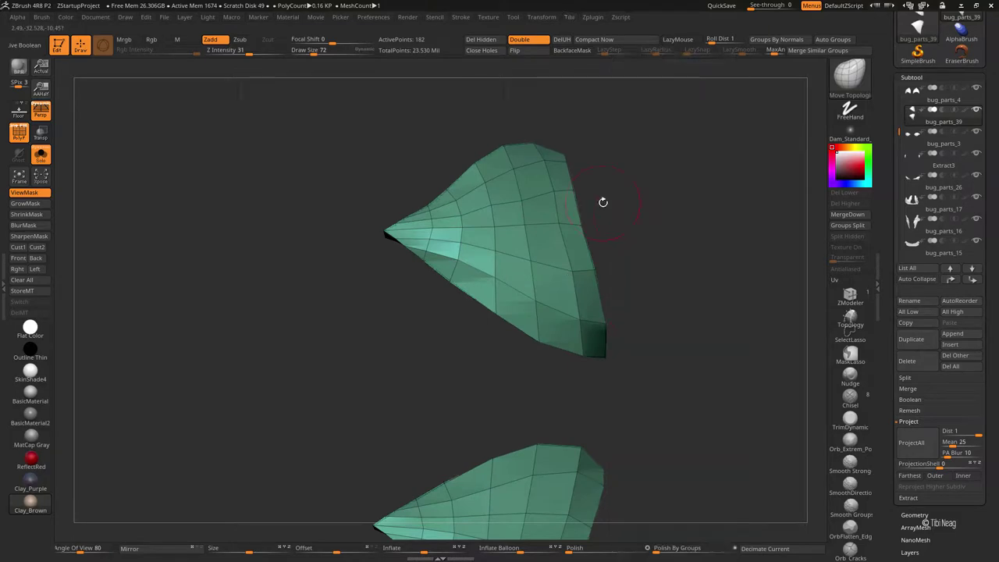
mouse_move(602, 201)
left_mouse_down()
mouse_move(690, 194)
mouse_move(676, 197)
left_mouse_up()
key("shift+f")
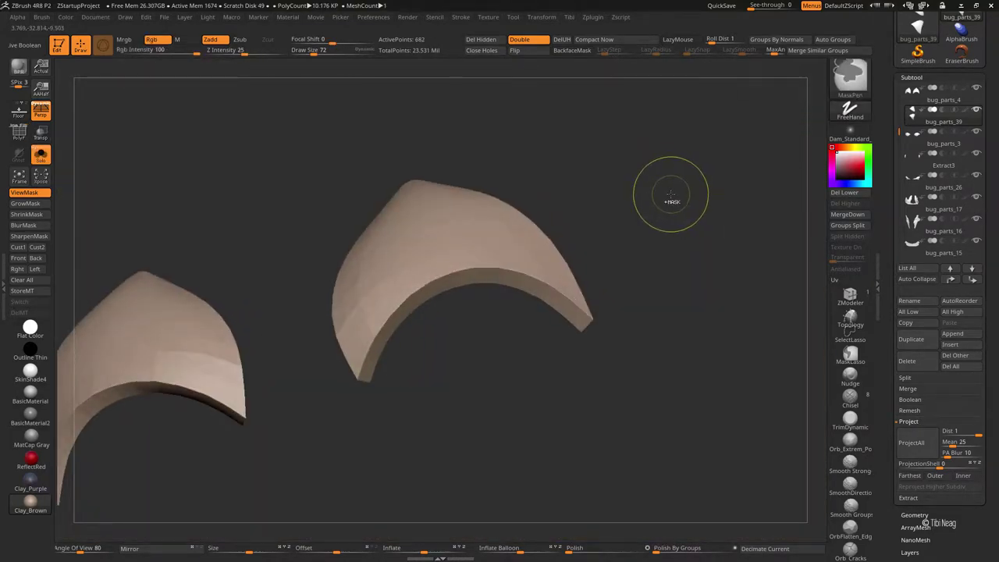
key("shift+d")
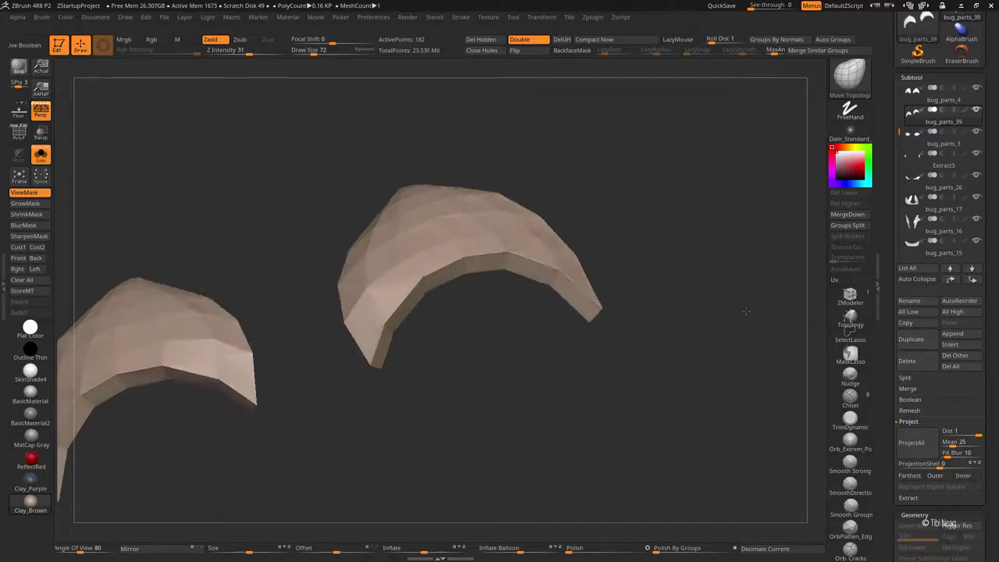
Step: Subdivide the shells to SDiv 7, turn off PolyF and Solo, then drop back to a low subdivision level
key("shift+f")
left_click_drag(609, 234, 698, 290, "shift")
key("g")
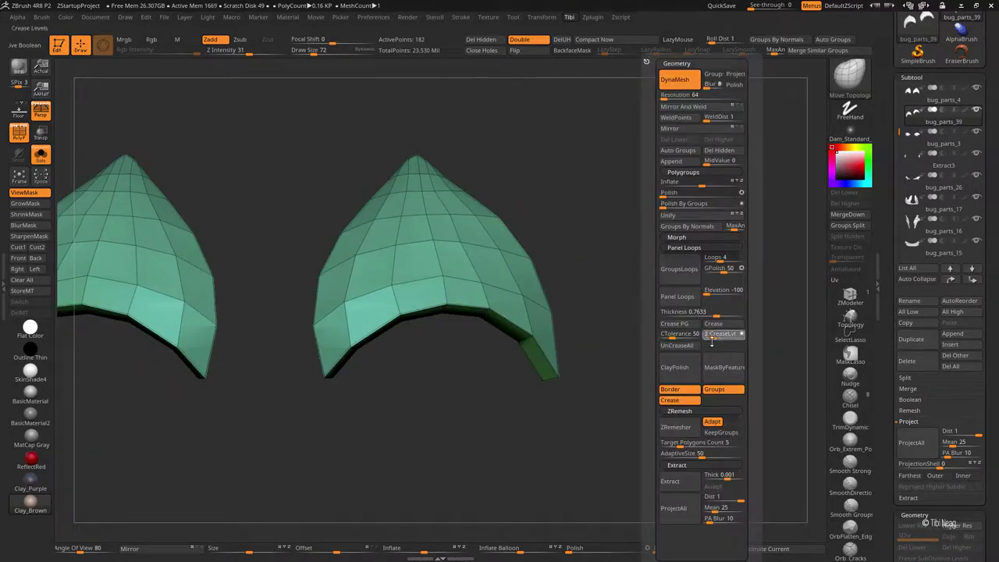
key("ctrl+d")
key("ctrl+d")
key("ctrl+d")
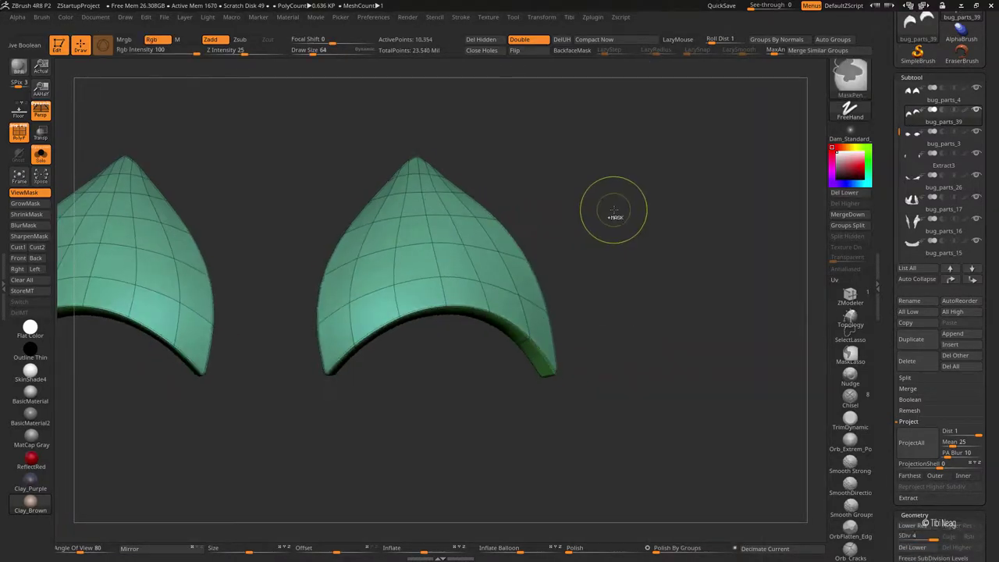
key("ctrl+d")
key("ctrl+d")
key("shift+f")
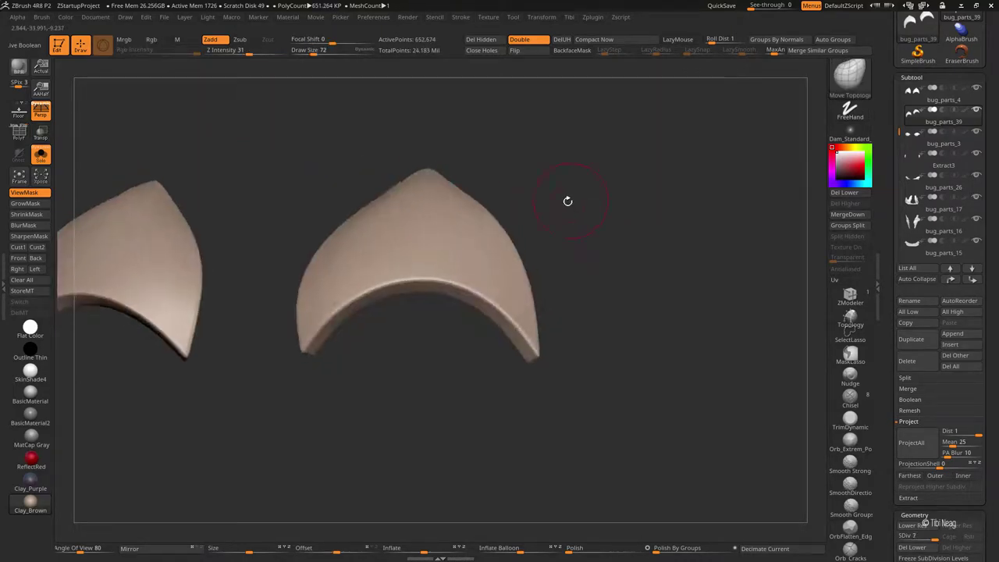
key("alt+s")
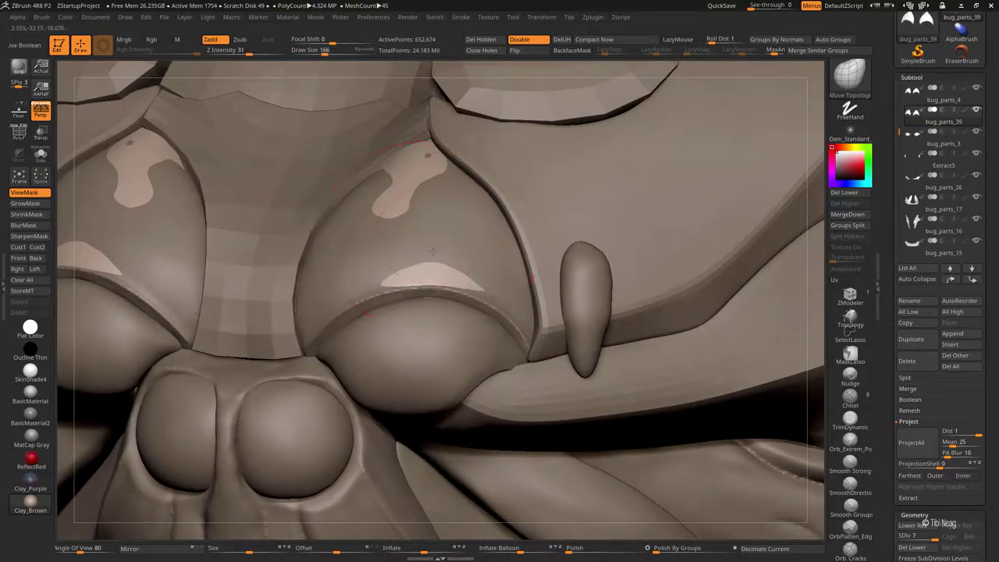
key("shift+d")
key("shift+d")
key("shift+d")
Step: Raise the shells to subdivision level 2 and inspect the chest plate and horn
key("d")
key("bracketleft")
key("bracketleft")
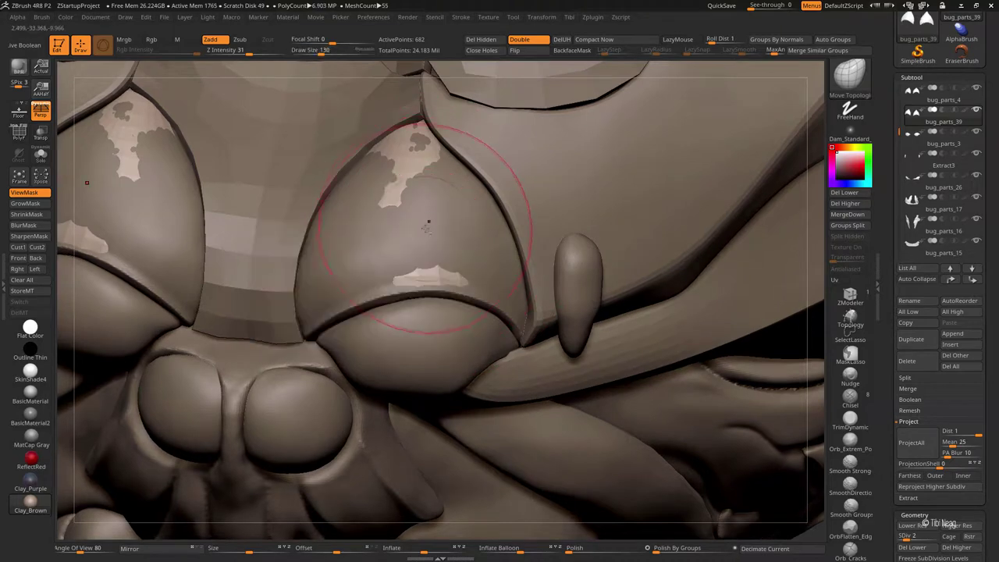
mouse_move(380, 223)
left_mouse_down()
mouse_move(326, 297)
mouse_move(352, 235)
mouse_move(346, 245)
mouse_move(335, 178)
mouse_move(317, 268)
left_mouse_up()
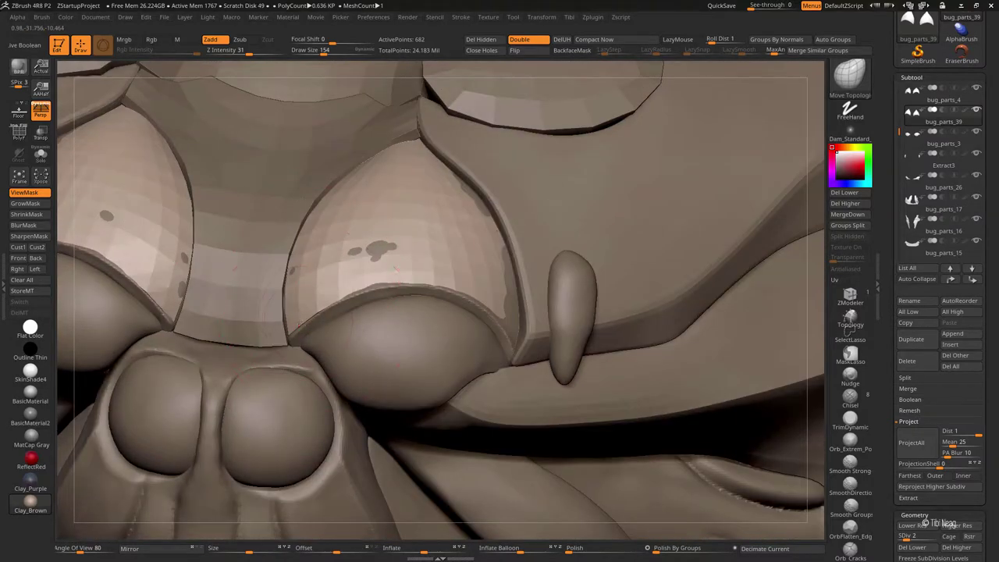
left_click_drag(435, 288, 496, 320)
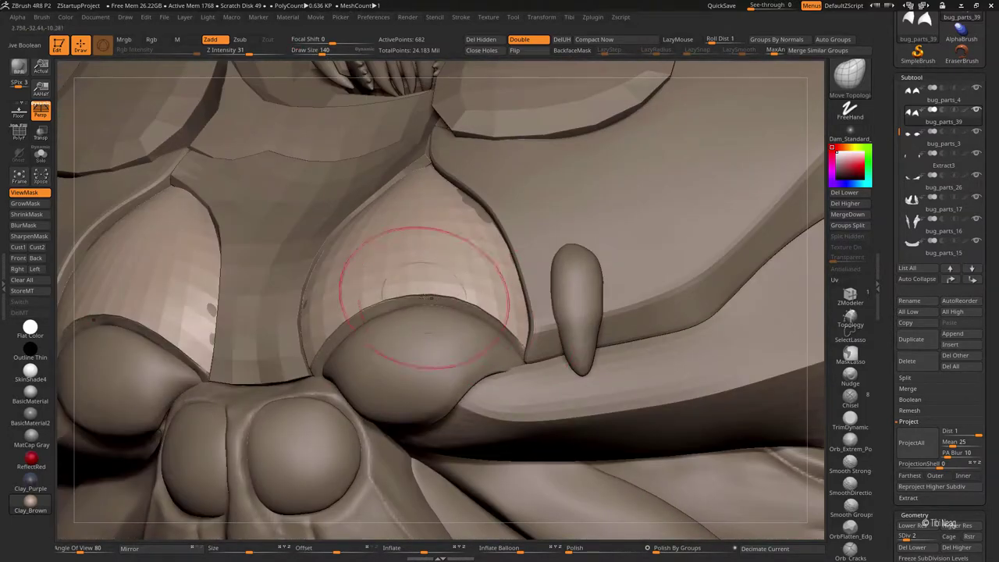
mouse_move(328, 296)
left_mouse_down()
mouse_move(312, 313)
mouse_move(436, 195)
mouse_move(395, 218)
left_mouse_up()
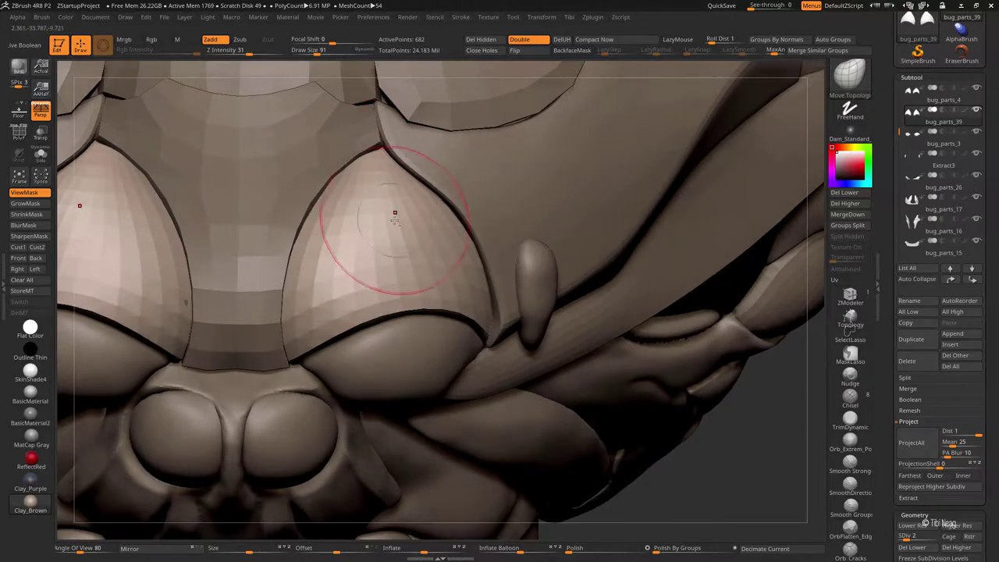
mouse_move(397, 279)
left_mouse_down()
mouse_move(415, 281)
mouse_move(419, 220)
mouse_move(420, 236)
left_mouse_up()
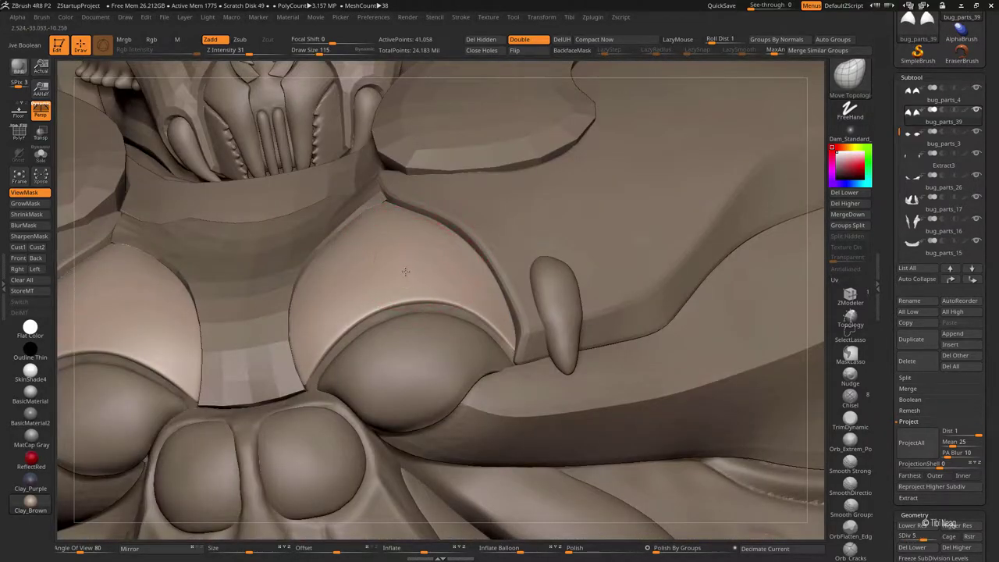
mouse_move(405, 272)
left_mouse_down()
mouse_move(457, 242)
mouse_move(457, 257)
left_mouse_up()
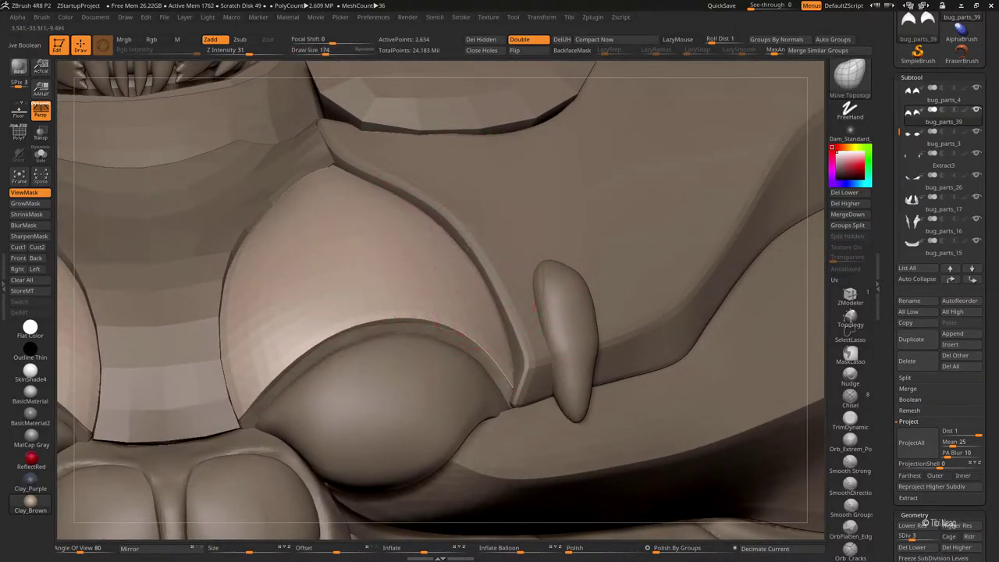
mouse_move(468, 248)
left_mouse_down()
mouse_move(508, 374)
mouse_move(472, 358)
mouse_move(322, 346)
left_mouse_up()
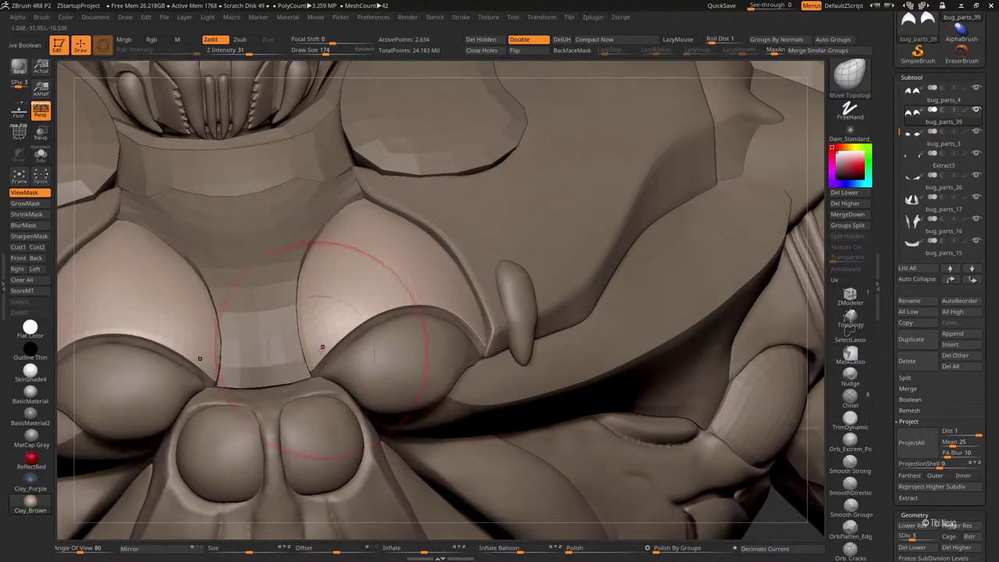
Step: Select bug_parts_4 in the Subtool list and delete it, confirming the warning
left_click(258, 344, "alt")
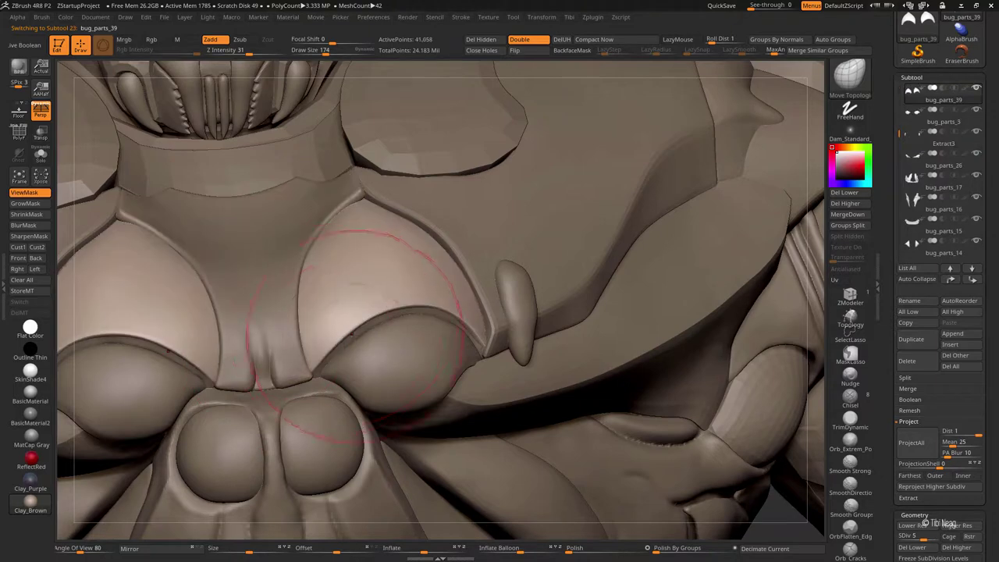
left_click(312, 355, "alt")
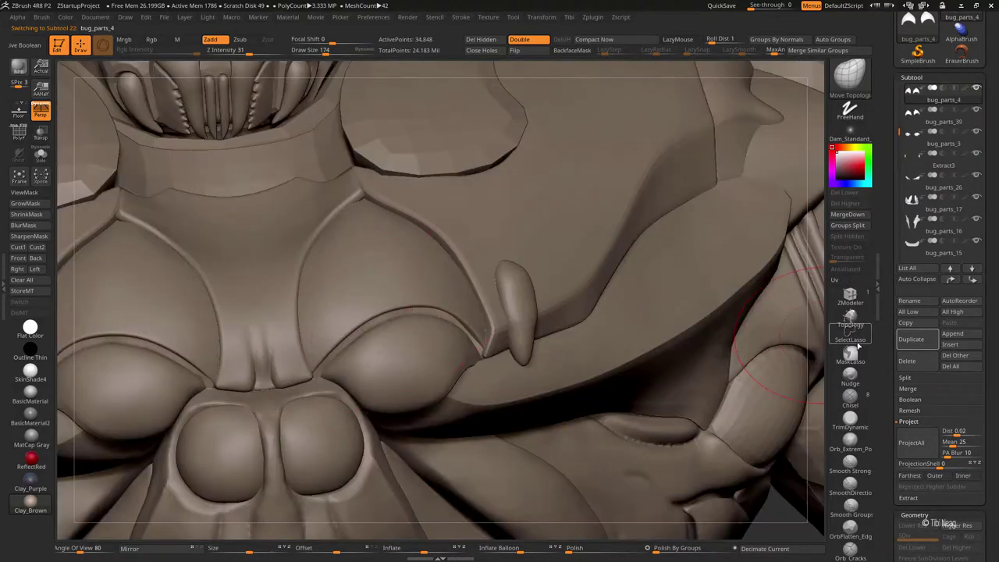
left_click(906, 361)
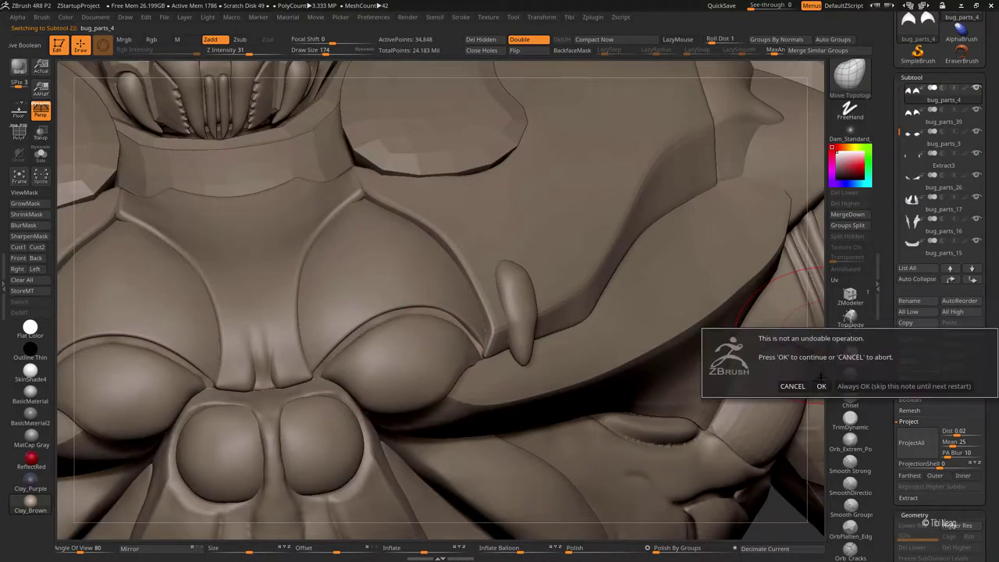
left_click(780, 395)
Step: Inspect the ear-like part in Solo, then trace a cutting curve along the chest plate edge
key("ctrl+shift+s")
mouse_move(426, 395)
left_mouse_down()
mouse_move(415, 258)
mouse_move(482, 152)
mouse_move(437, 183)
left_mouse_up()
key("ctrl+shift+s")
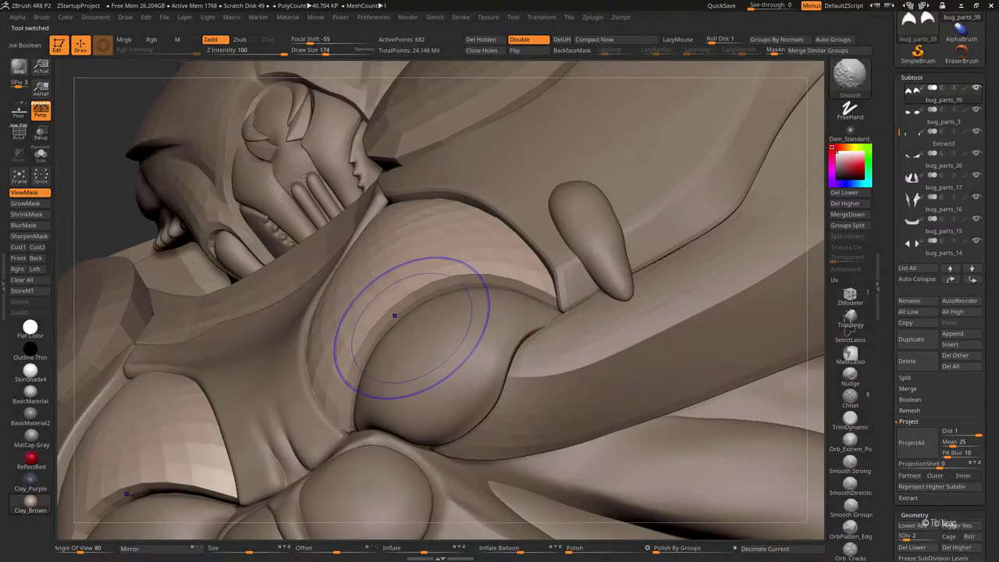
mouse_move(425, 251)
left_mouse_down("ctrl+shift")
mouse_move(371, 353)
mouse_move(377, 335)
mouse_move(364, 335)
left_mouse_up("ctrl+shift")
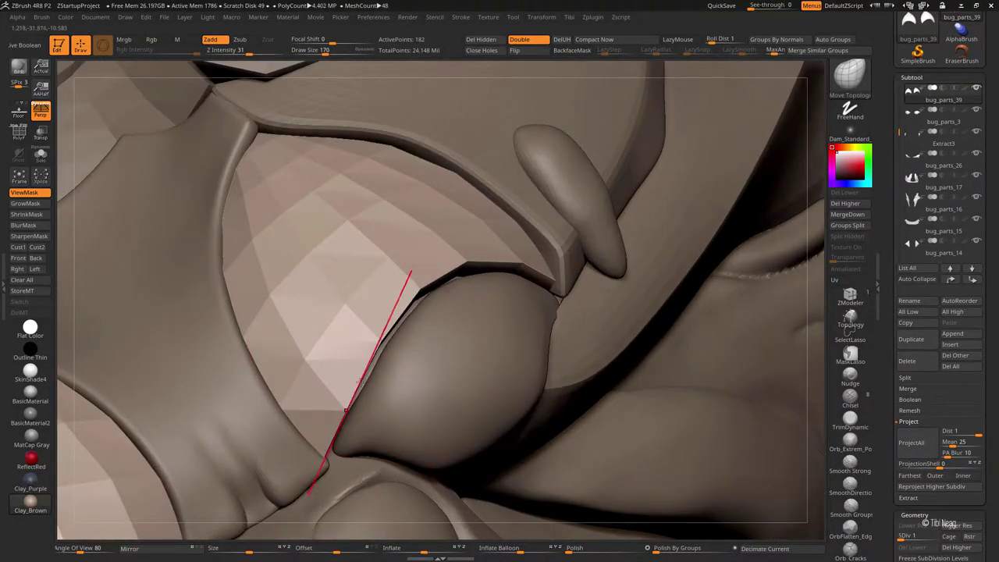
left_click_drag(360, 381, 406, 317, "ctrl+shift")
left_click_drag(468, 268, 479, 257)
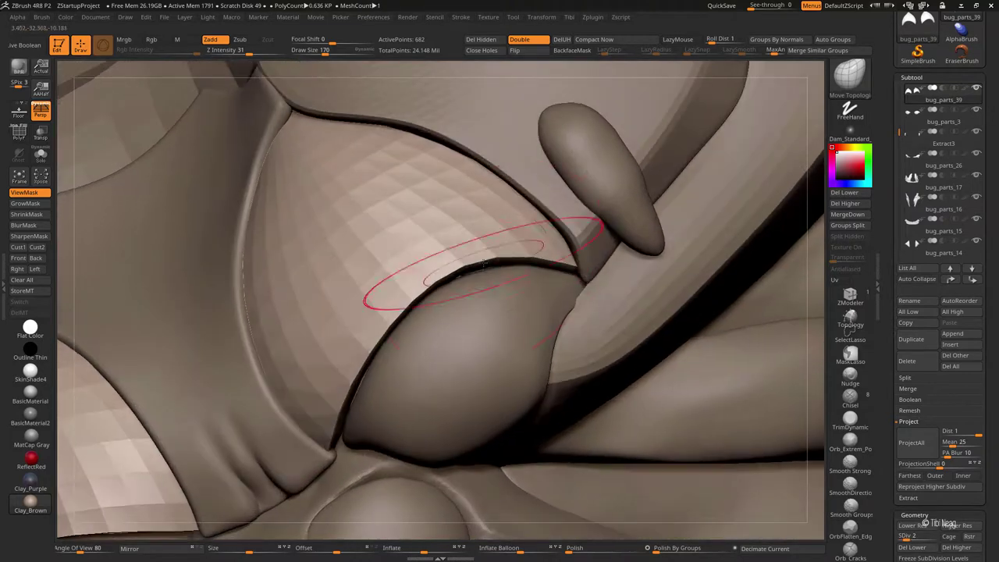
mouse_move(435, 200)
left_mouse_down()
mouse_move(457, 250)
mouse_move(399, 291)
mouse_move(372, 356)
left_mouse_up()
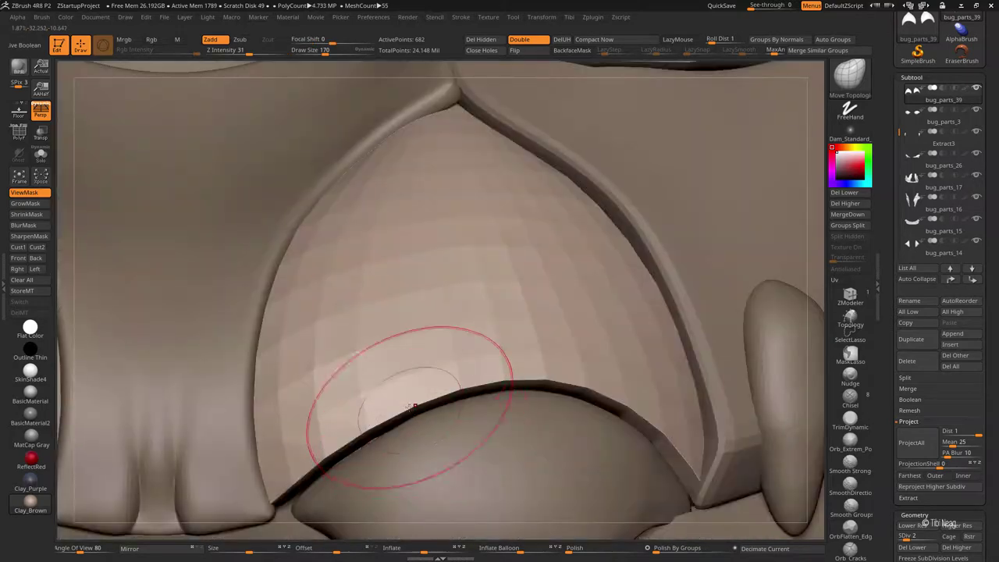
right_click_drag(383, 441, 405, 445)
key("space")
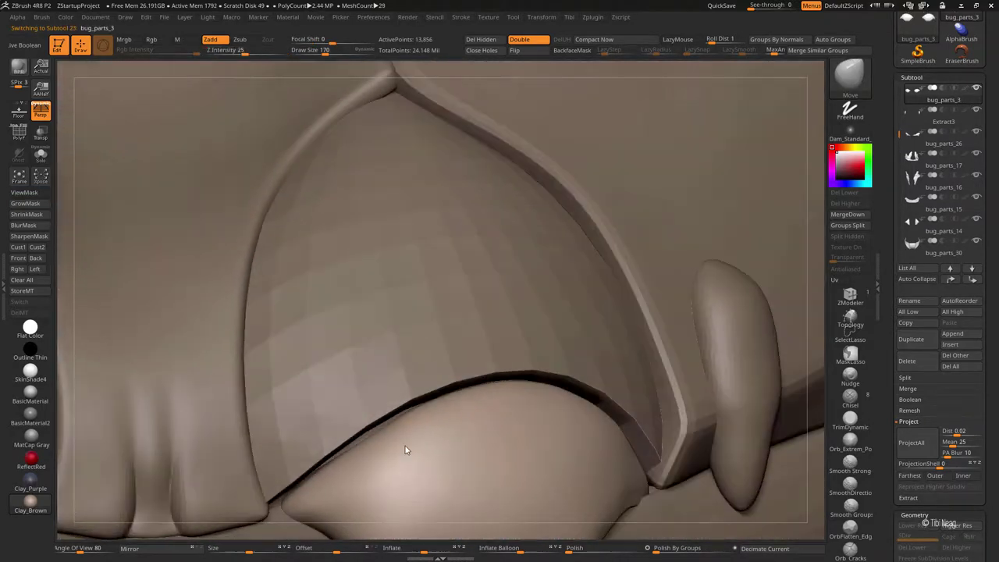
Step: Inflate and smooth the belly with the Inflate brush at size 231 and strength 8
key("space")
left_click_drag(406, 396, 409, 396)
mouse_move(284, 500)
right_mouse_down()
mouse_move(443, 419)
mouse_move(442, 356)
mouse_move(473, 358)
right_mouse_up()
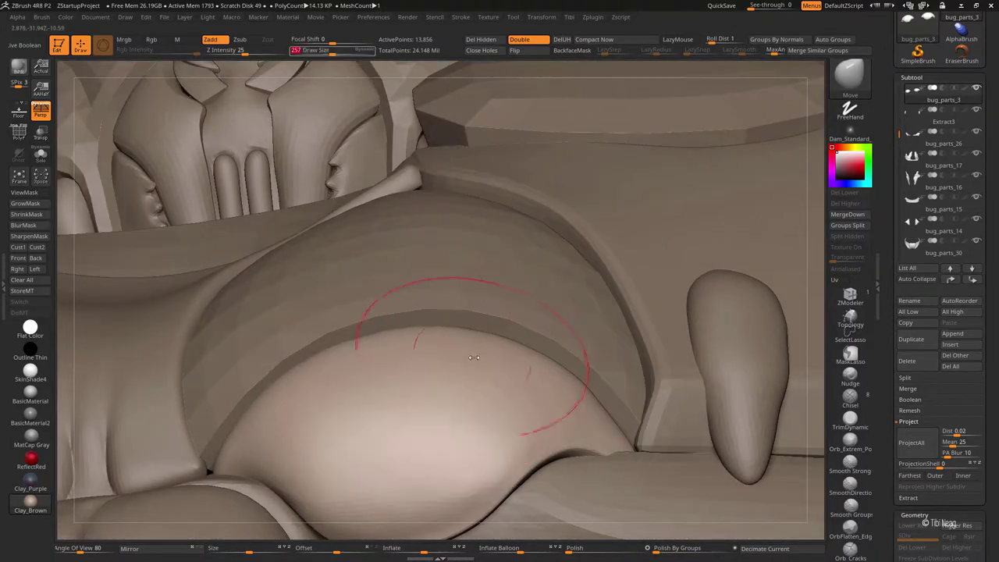
right_click_drag(526, 378, 442, 406)
key("b")
key("i")
key("n")
key("space")
mouse_move(397, 375)
right_mouse_down()
mouse_move(344, 390)
mouse_move(329, 383)
right_mouse_up()
right_click_drag(547, 402, 352, 396)
right_click_drag(433, 383, 410, 321, "alt")
Step: Switch back to the Move brush and dismiss the subdivision levels notice
key("b")
key("m")
key("v")
key("d")
left_click(471, 184)
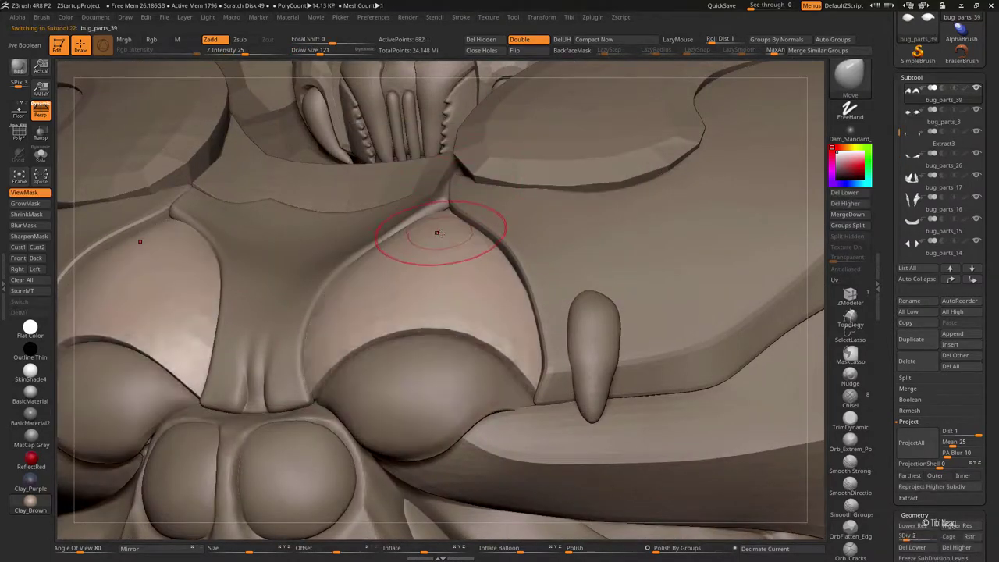
Step: Make bug_parts_39 active, isolate the parts in Solo and show the PolyF wireframe
left_click(310, 188, "alt")
key("f")
mouse_move(310, 187)
right_mouse_down()
mouse_move(357, 357)
mouse_move(406, 420)
right_mouse_up()
key("ctrl+shift+s")
mouse_move(580, 334)
right_mouse_down()
mouse_move(520, 188)
mouse_move(591, 172)
mouse_move(596, 208)
mouse_move(591, 143)
mouse_move(593, 167)
mouse_move(589, 157)
right_mouse_up()
key("shift+f")
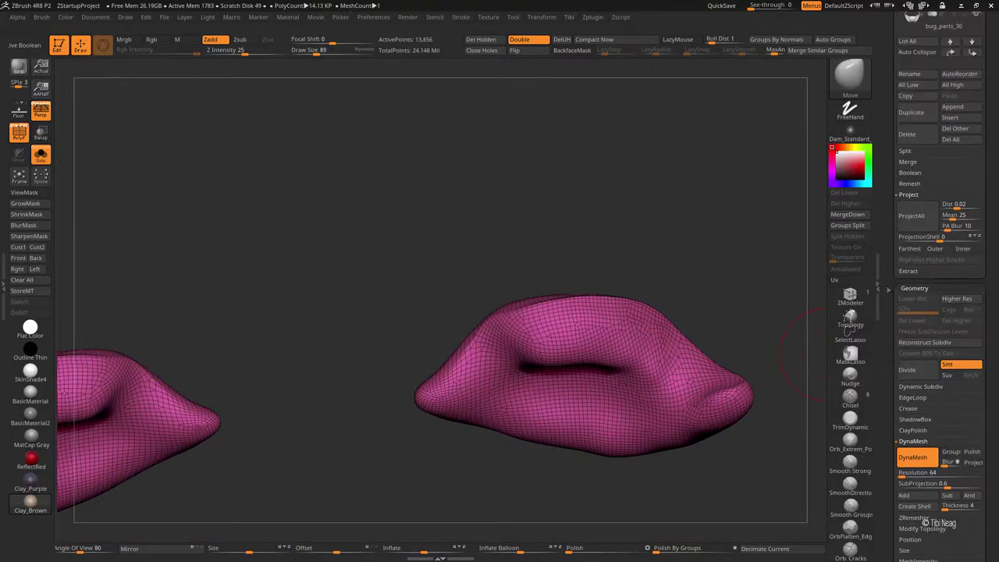
Step: ZRemesh the belly bulge with Target Polygons Count 1 and hide the wireframe
key("ctrl+shift+s")
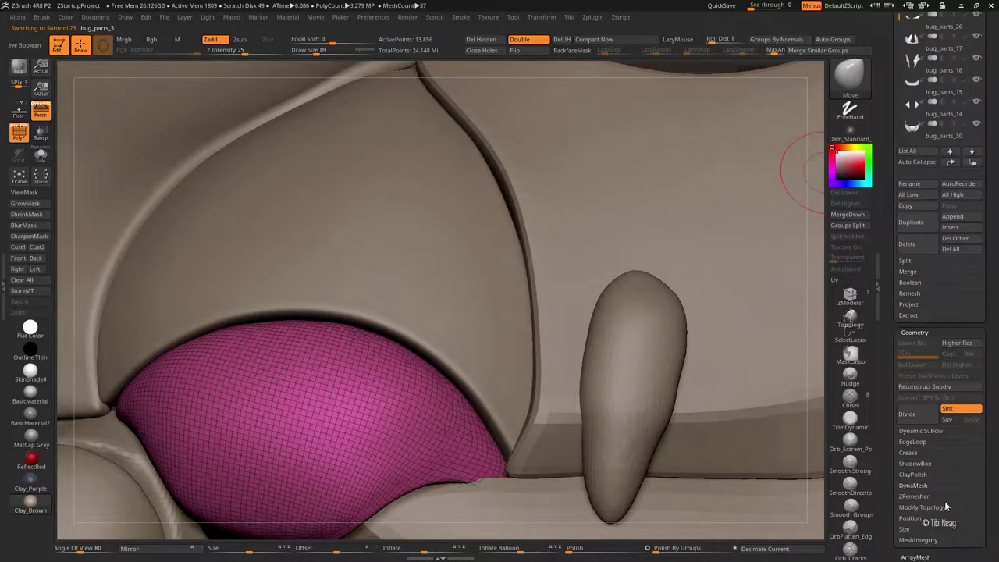
left_click_drag(918, 539, 904, 539)
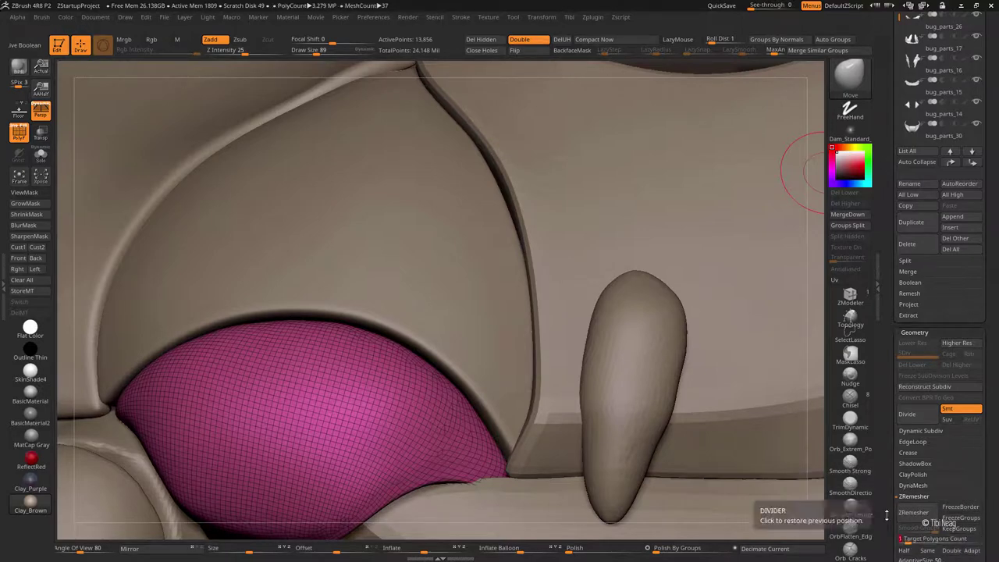
left_click(913, 512)
mouse_move(414, 313)
right_mouse_down()
mouse_move(397, 279)
mouse_move(430, 285)
right_mouse_up()
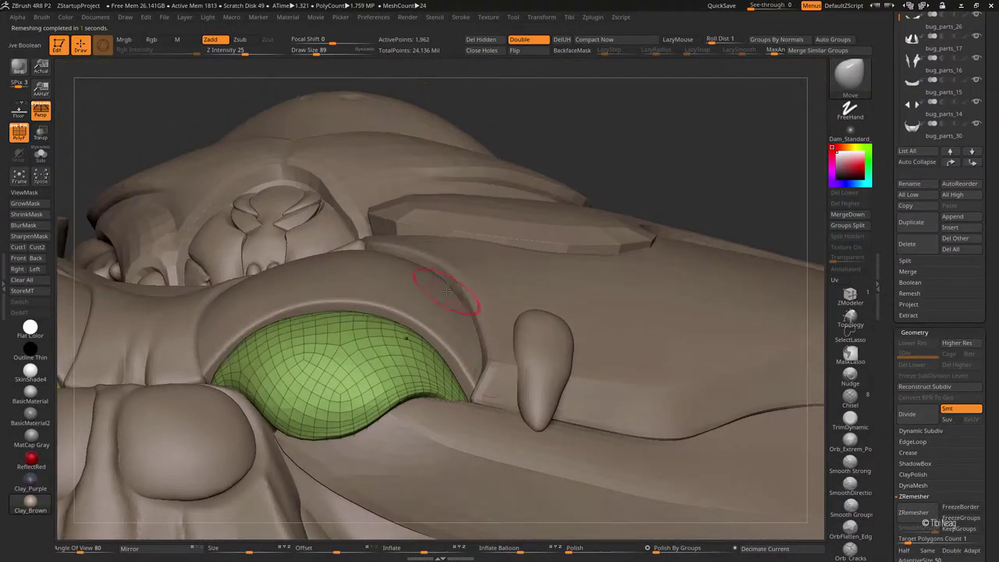
key("shift+f")
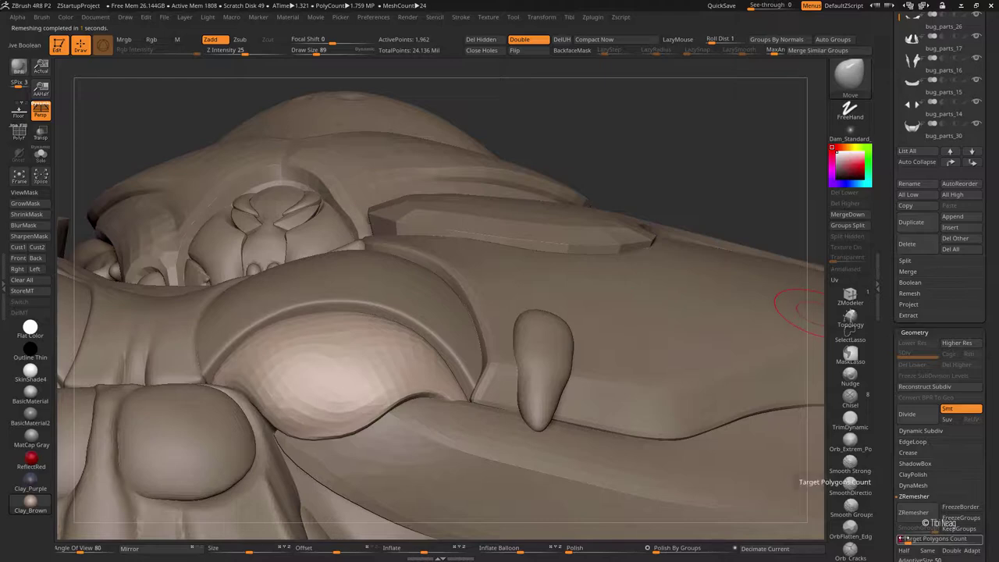
Step: Subdivide the remeshed bulge to SDiv 4, then step down to SDiv 2
key("ctrl+d")
key("ctrl+d")
key("ctrl+d")
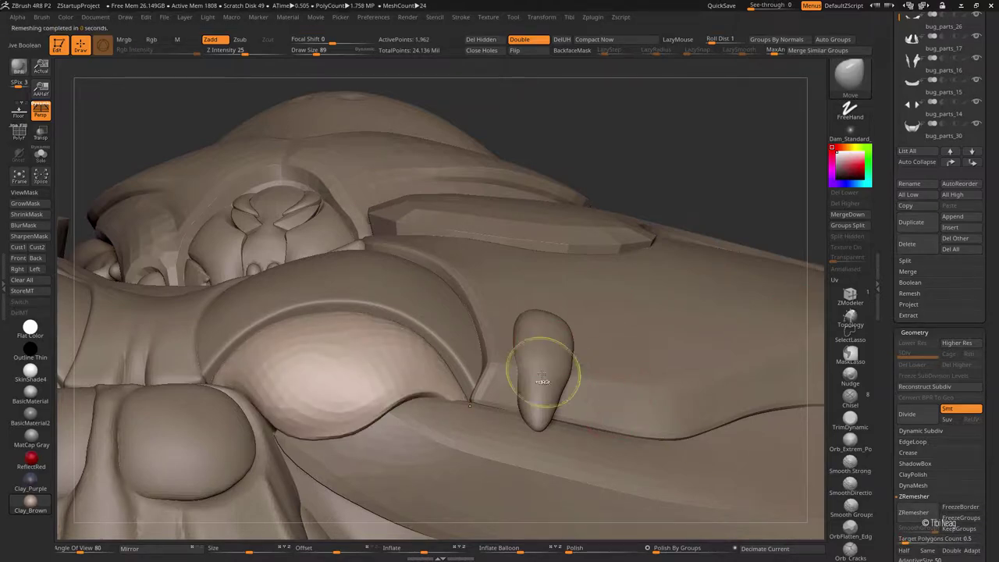
mouse_move(606, 275)
right_mouse_down("ctrl")
mouse_move(591, 290)
mouse_move(599, 296)
right_mouse_up("ctrl")
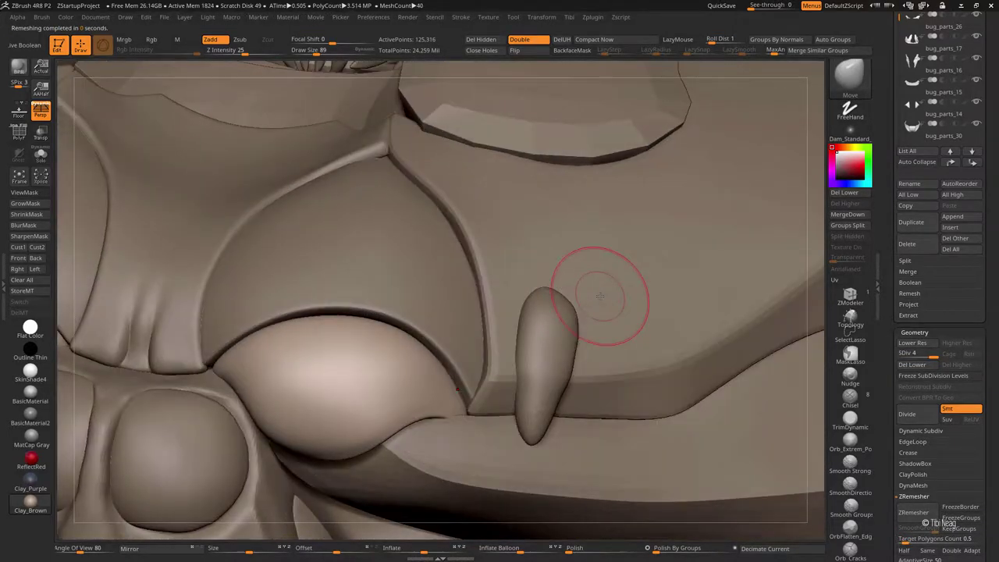
key("shift+d")
key("shift+d")
right_click_drag(487, 401, 516, 384, "ctrl")
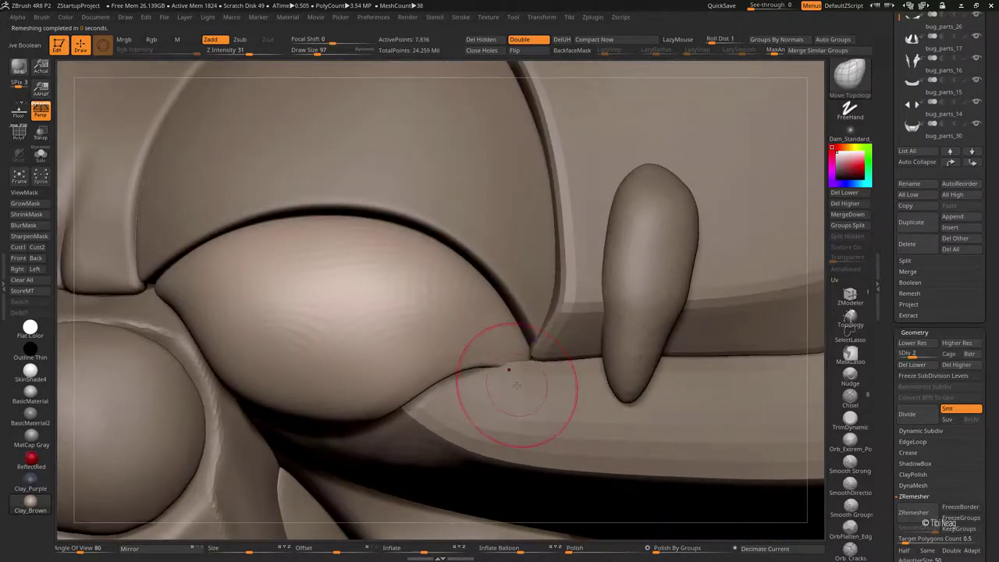
Step: Isolate the bulge in Solo and step between subdivision levels 1 and 2 to inspect it
key("shift+d")
key("ctrl+shift+s")
key("f")
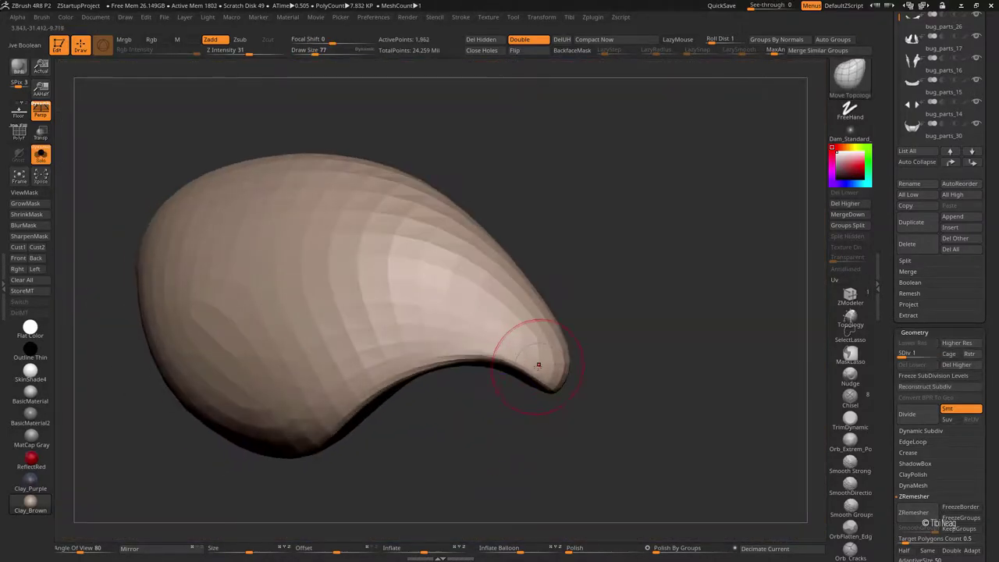
key("d")
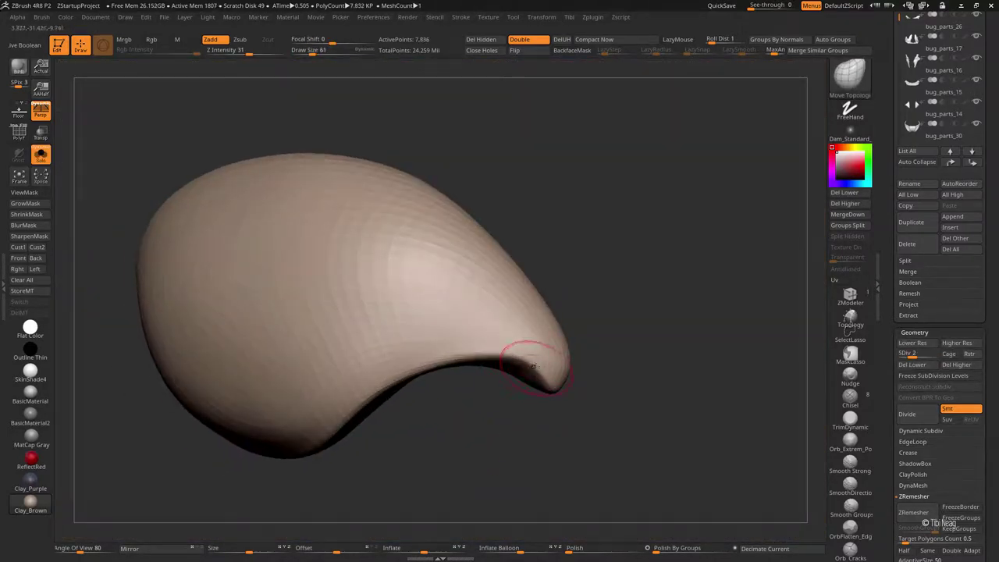
right_click_drag(533, 366, 588, 344)
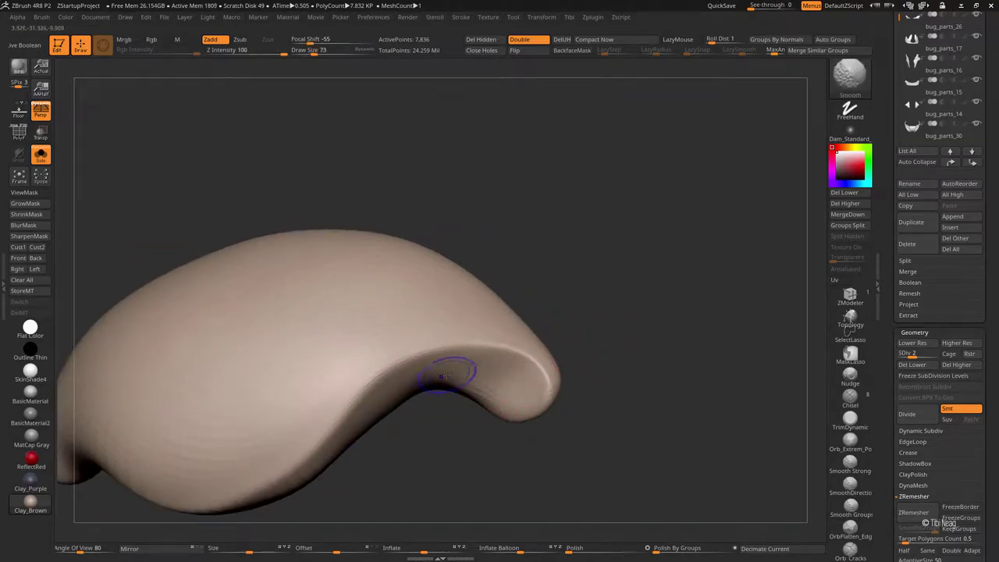
key("ctrl+shift+s")
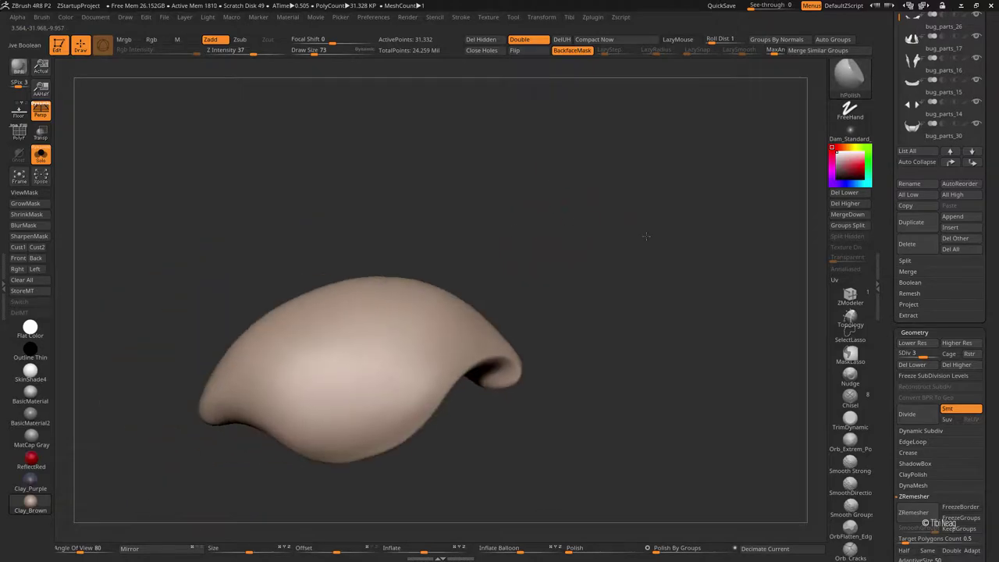
mouse_move(265, 384)
right_mouse_down()
mouse_move(207, 400)
mouse_move(200, 357)
mouse_move(284, 330)
mouse_move(372, 245)
mouse_move(347, 356)
mouse_move(291, 307)
right_mouse_up()
Step: Switch to the Move brush and take the bulge from level 1 back to level 2
key("b")
key("m")
key("v")
key("shift+d")
key("d")
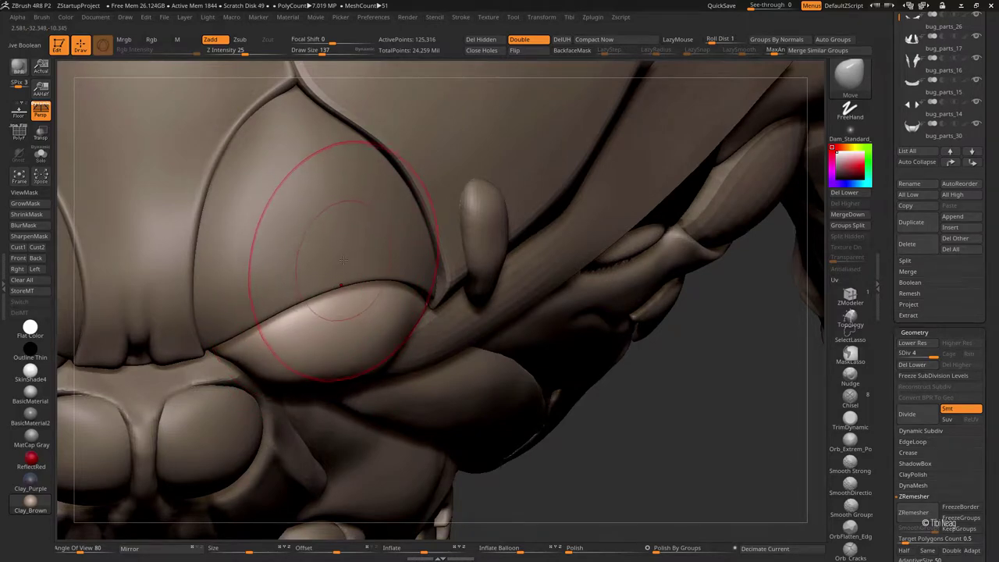
right_click_drag(374, 338, 337, 342)
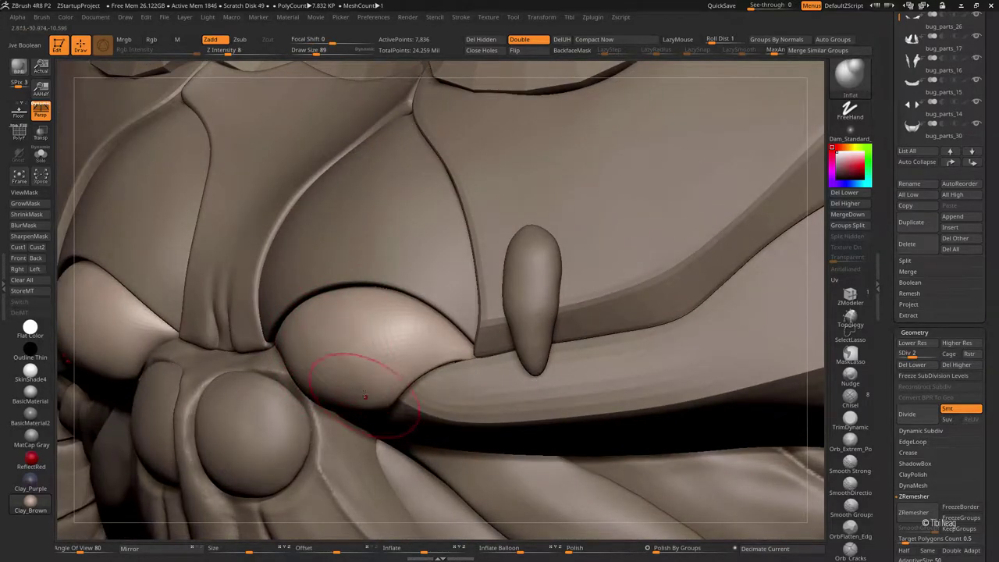
Step: Raise the isolated bulge to subdivision level 4 and smooth its surface
key("ctrl+shift+f")
key("d")
key("d")
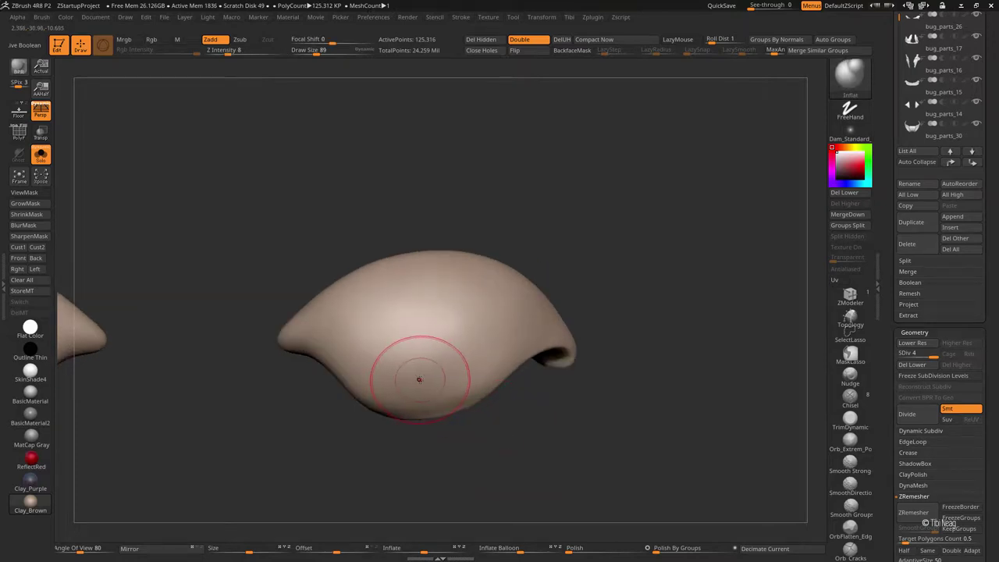
key("d")
key("shift")
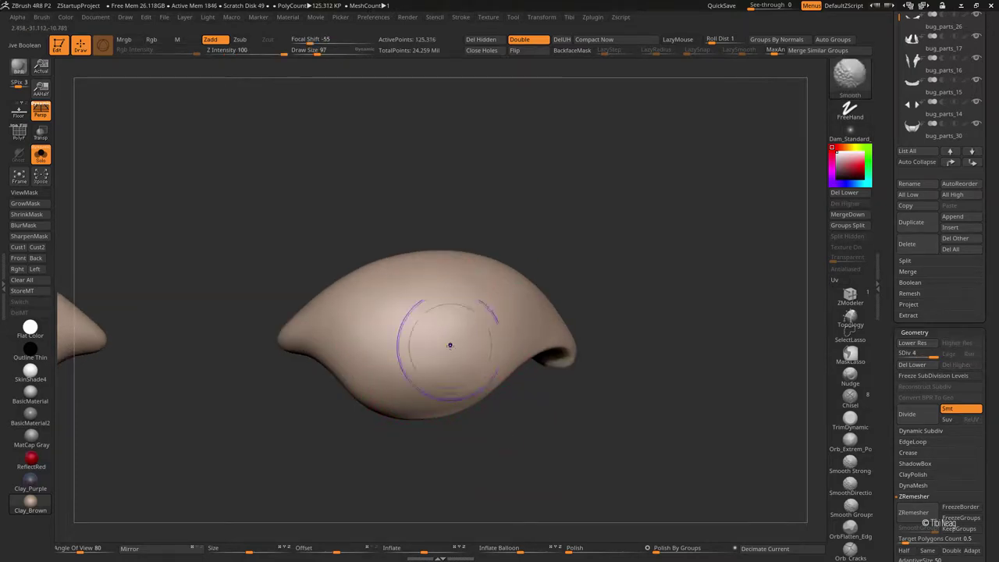
key("ctrl+shift+f")
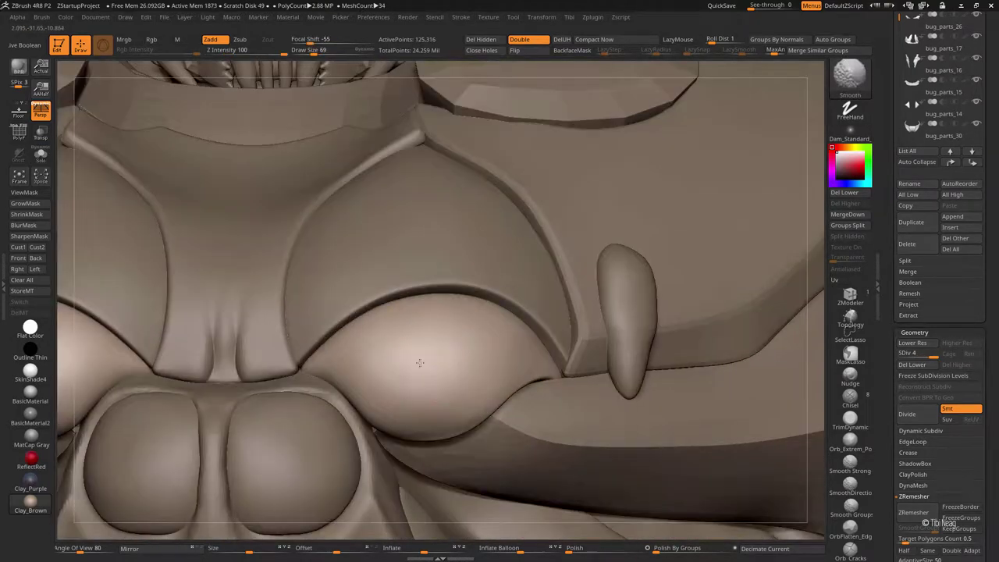
Step: Pull back to the upper torso, enlarge the brush and reshape the fang with the Move brush
right_click_drag(411, 441, 312, 277, "ctrl")
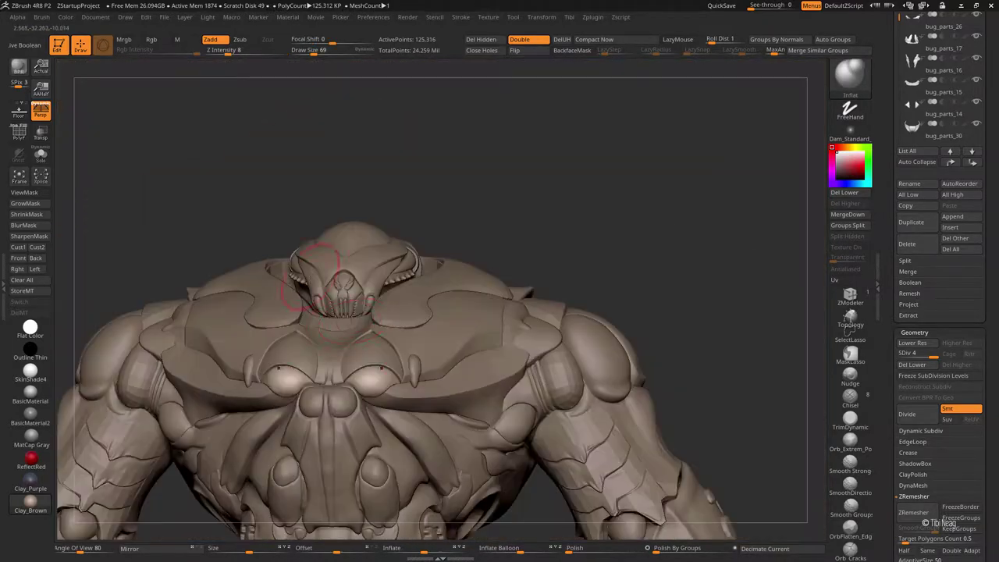
scroll(947, 302, "up", 5)
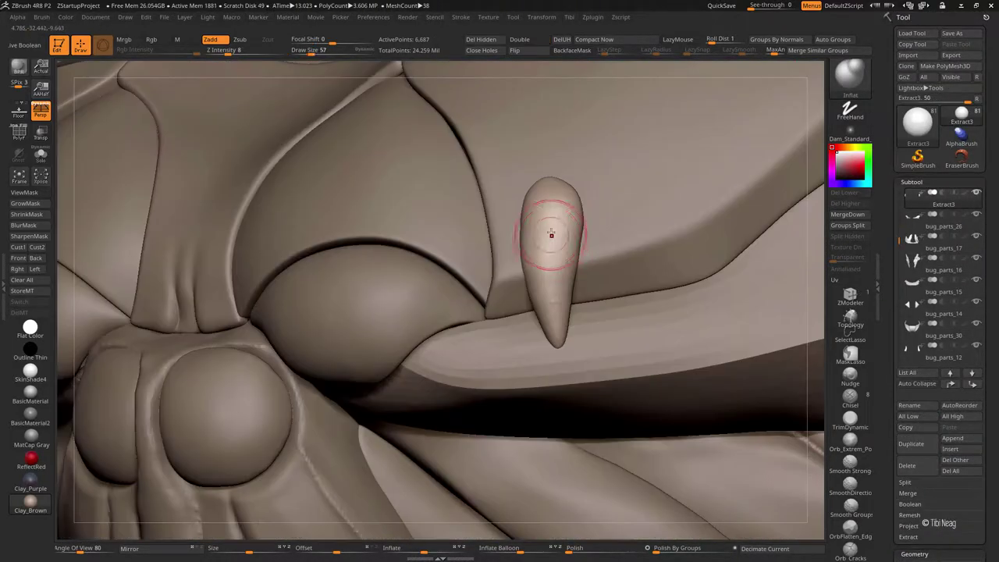
key("bracketright")
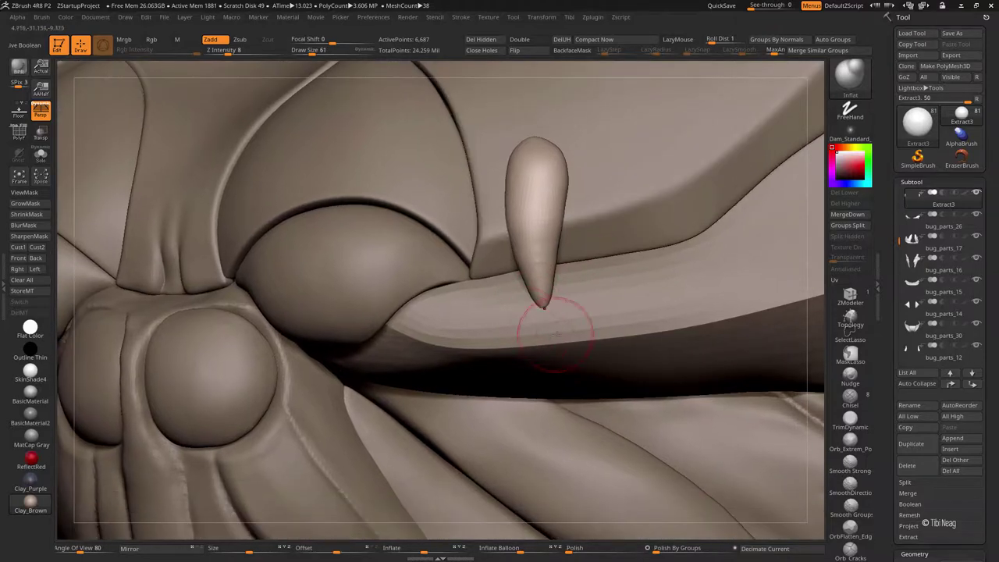
key("b")
key("m")
key("v")
left_click(520, 334, "alt")
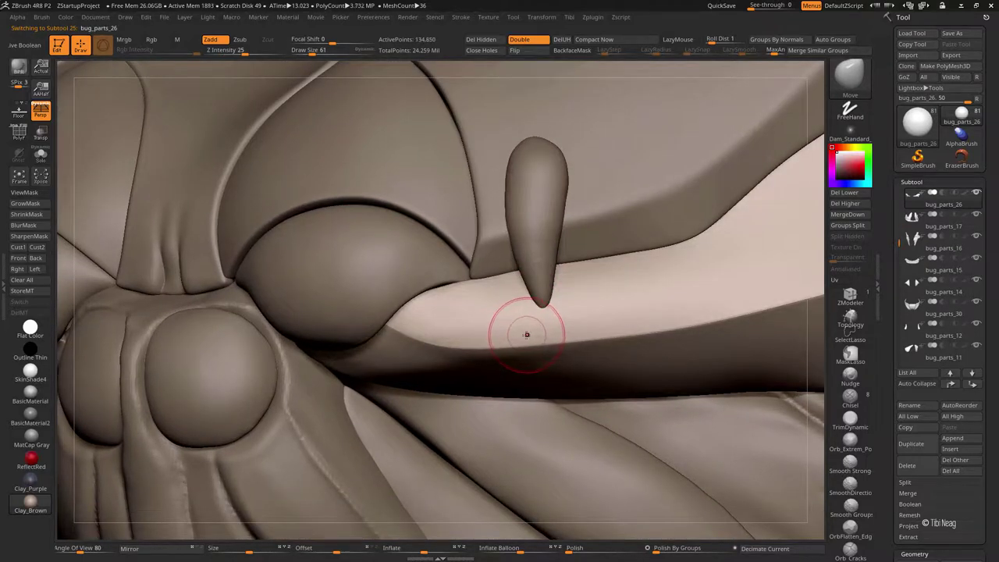
left_click(552, 227, "alt")
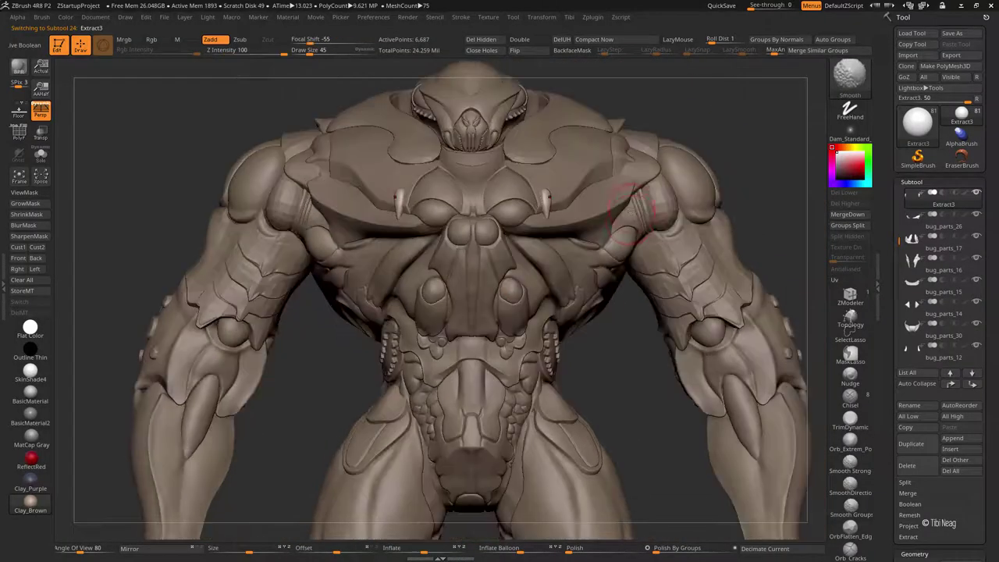
Step: Turn the creature to a three-quarter view and select another armour piece
left_click_drag(701, 178, 724, 139)
left_click(719, 119, "alt")
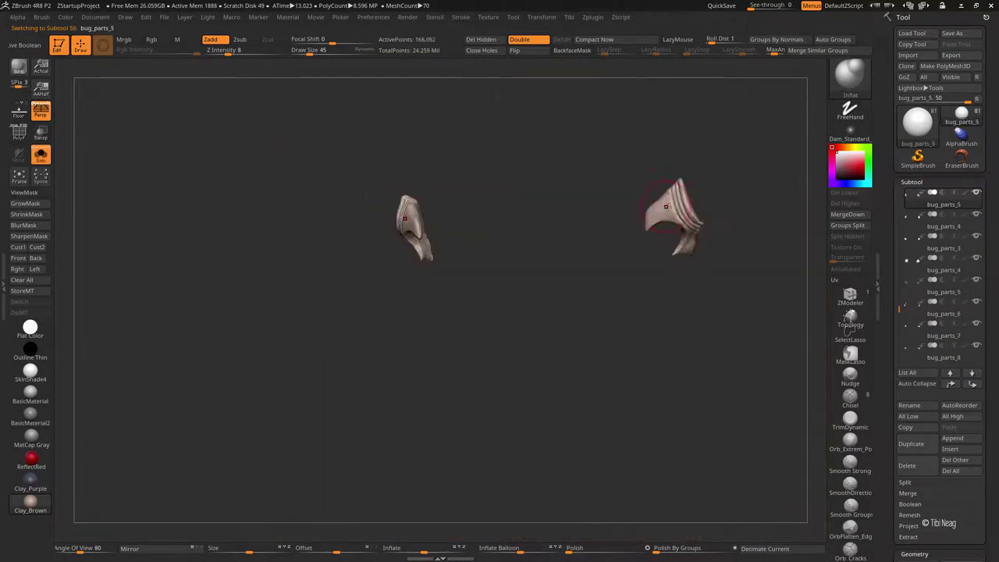
mouse_move(747, 192)
left_mouse_down()
mouse_move(715, 126)
mouse_move(697, 132)
left_mouse_up()
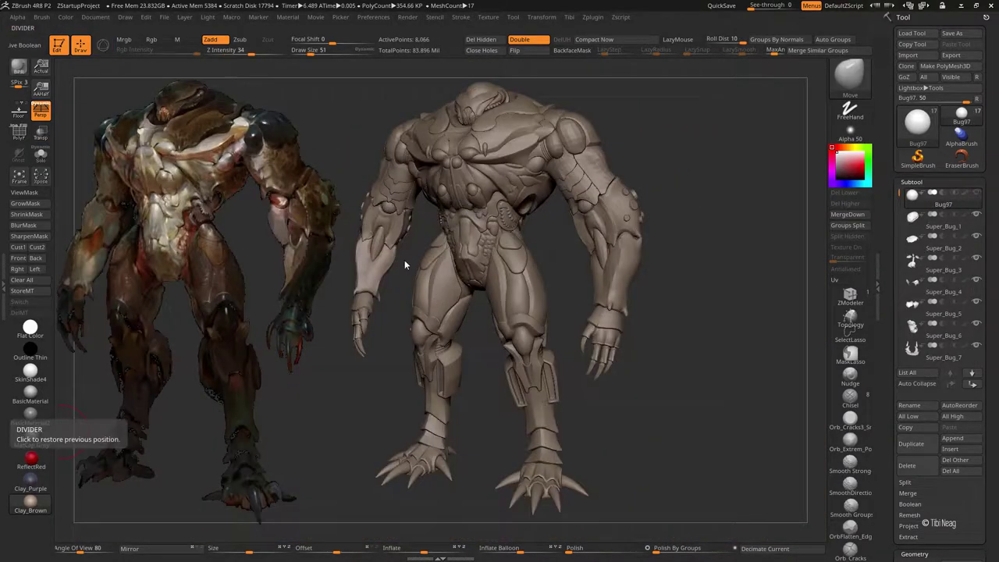
Step: Combine all subtools into the single TPose1_Bug97 mesh with Transpose Master's TPoseMesh
left_click_drag(676, 194, 712, 214)
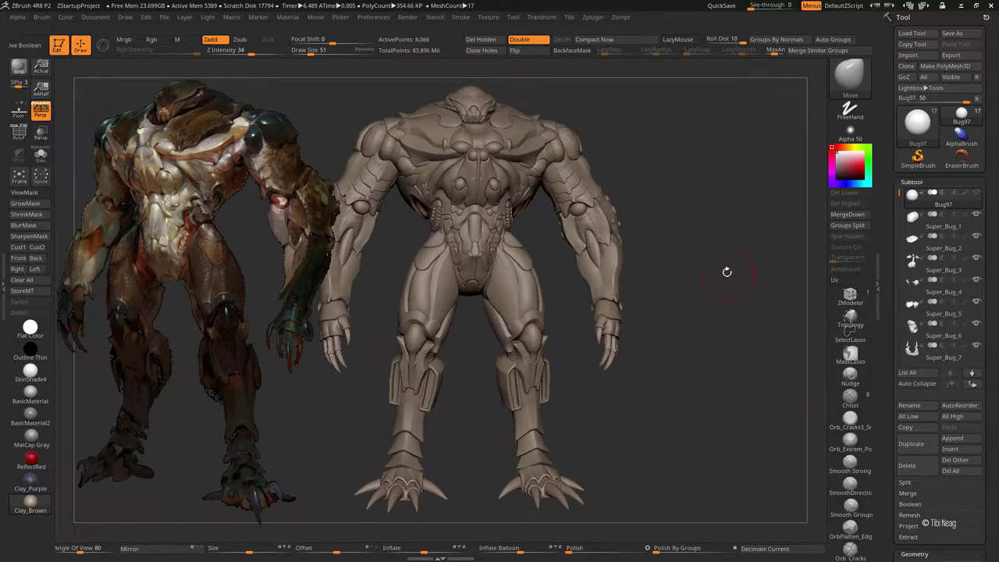
left_click_drag(726, 273, 707, 250)
left_click(593, 16)
left_click(635, 275)
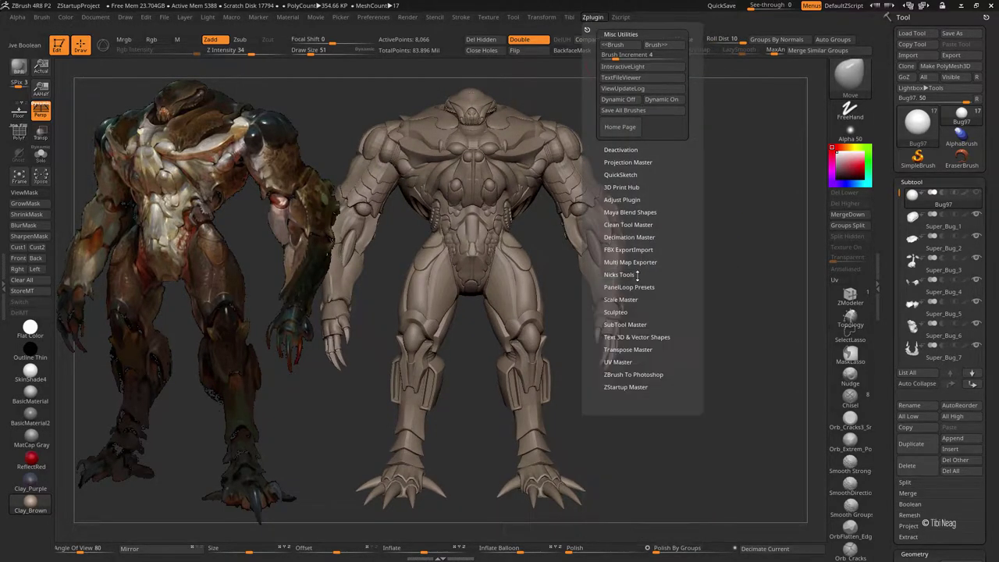
left_click(628, 349)
left_click(628, 433)
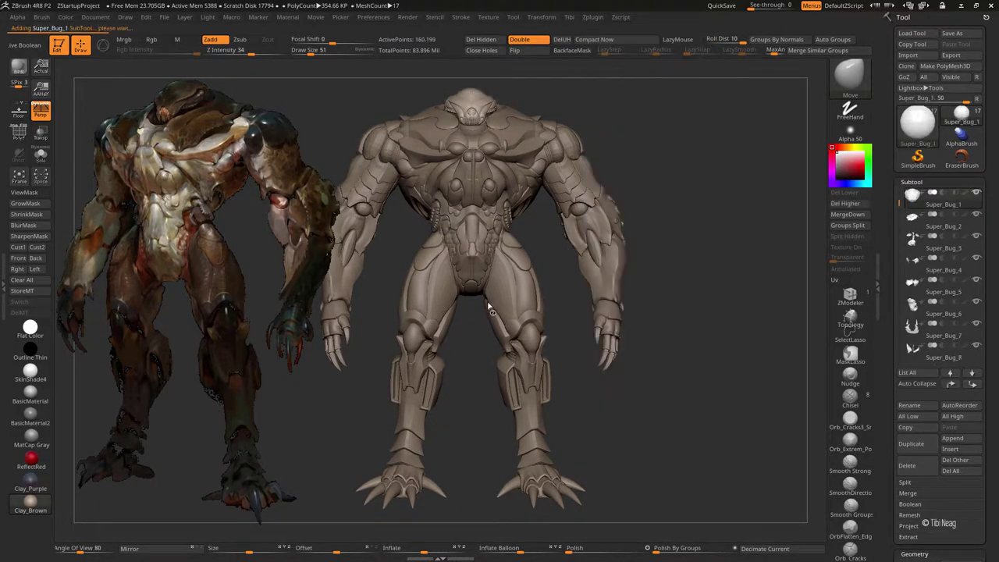
mouse_move(607, 175)
left_mouse_down()
mouse_move(676, 116)
mouse_move(716, 194)
mouse_move(720, 272)
mouse_move(713, 263)
left_mouse_up()
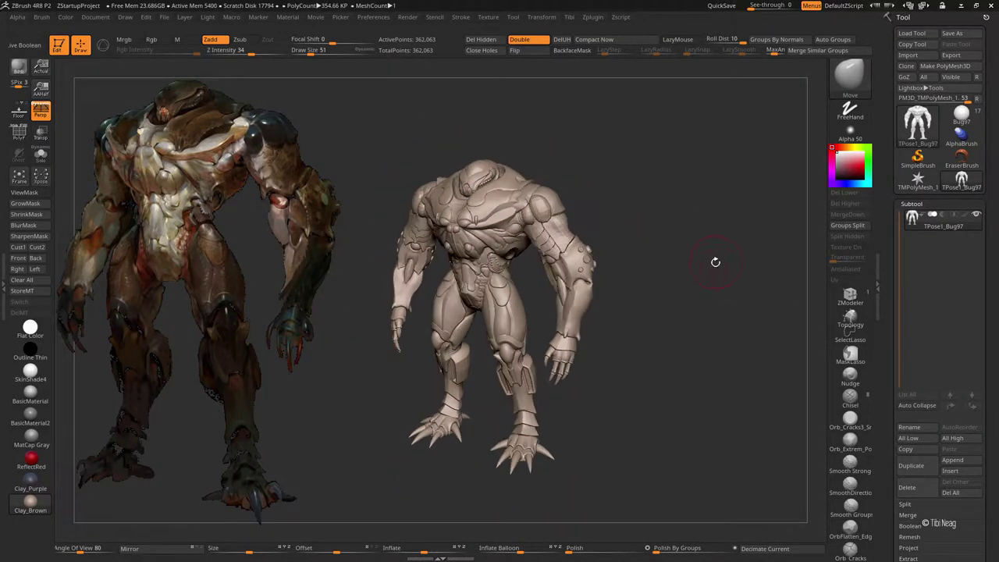
key("shift+z")
Step: Shrink the concept reference image, tuck it into the top-left and turn Spotlight off
left_click_drag(441, 355, 212, 223)
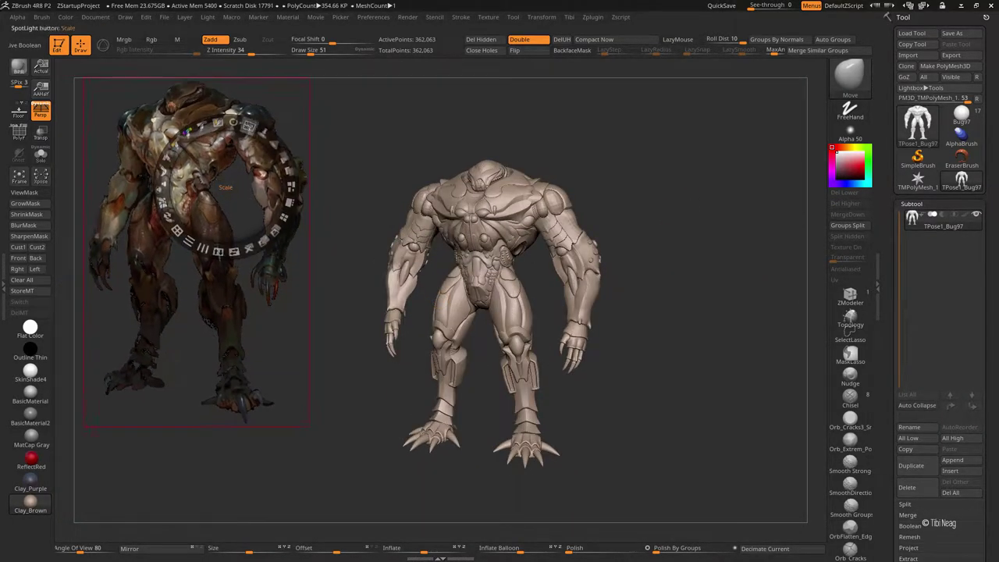
mouse_move(242, 125)
left_mouse_down()
mouse_move(234, 149)
mouse_move(167, 167)
left_mouse_up()
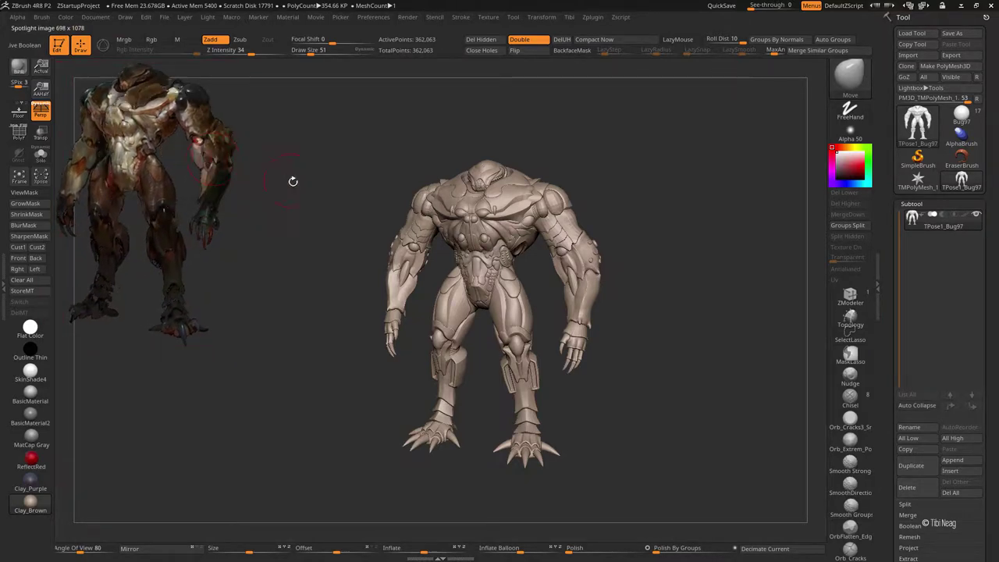
key("shift+z")
Step: Frame the combined creature in a front view and switch to the Move brush at draw size 87
mouse_move(301, 201)
left_mouse_down()
mouse_move(310, 211)
mouse_move(265, 218)
mouse_move(258, 241)
mouse_move(256, 223)
mouse_move(261, 232)
left_mouse_up()
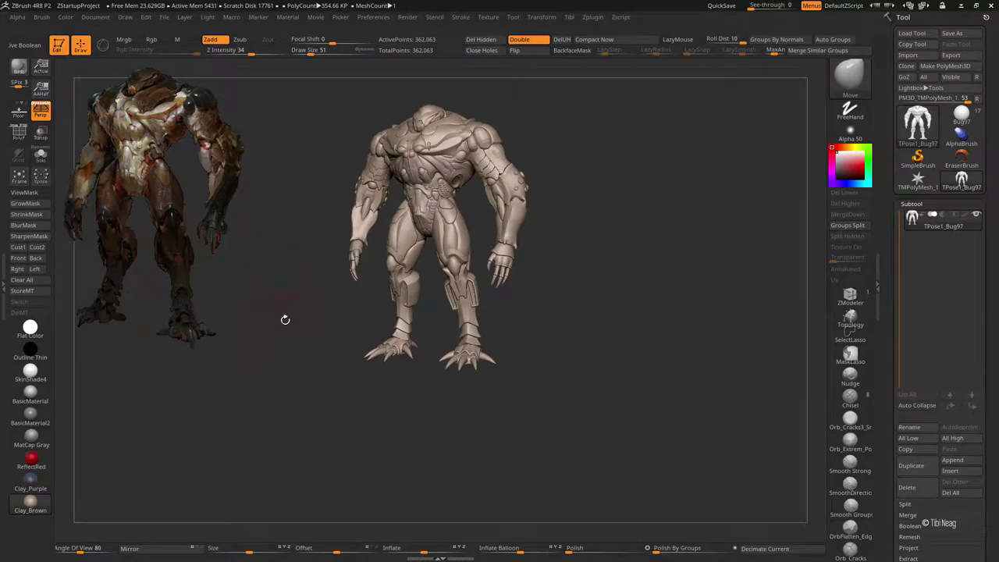
mouse_move(312, 275)
left_mouse_down()
mouse_move(279, 285)
mouse_move(310, 281)
left_mouse_up()
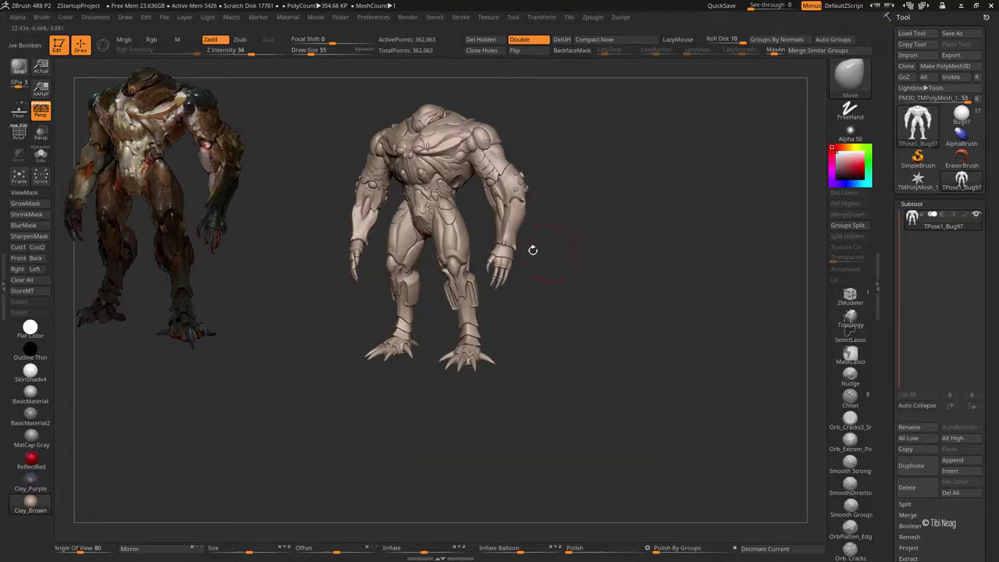
key("f")
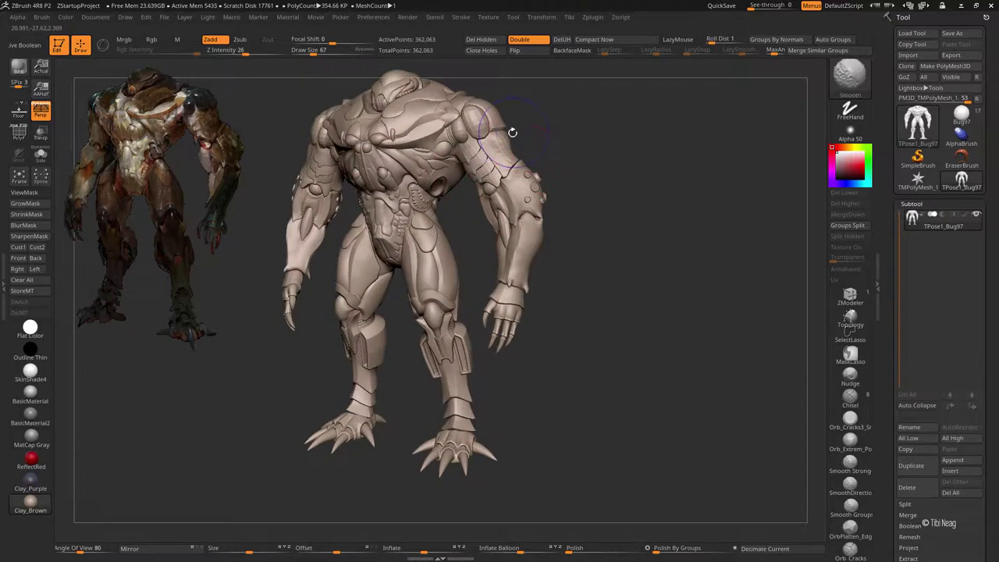
key("shift+f")
key("shift+f")
key("b")
key("m")
key("v")
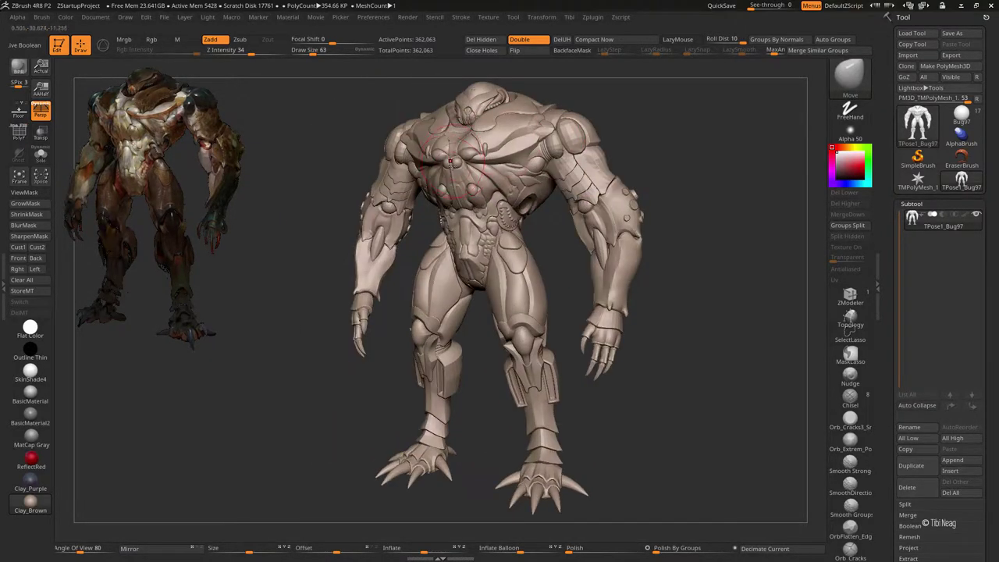
right_click_drag(375, 225, 372, 192)
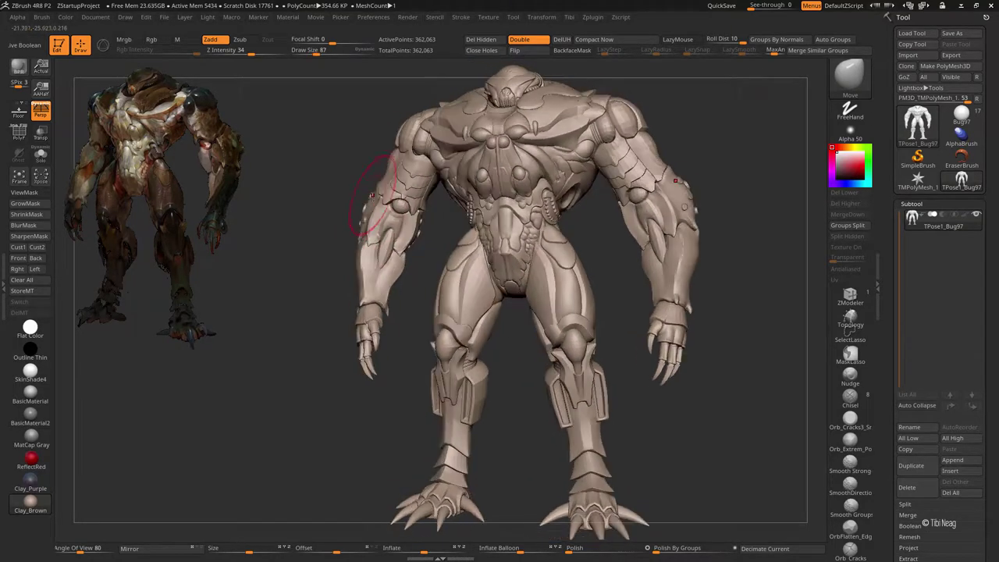
right_click_drag(675, 178, 674, 219, "ctrl")
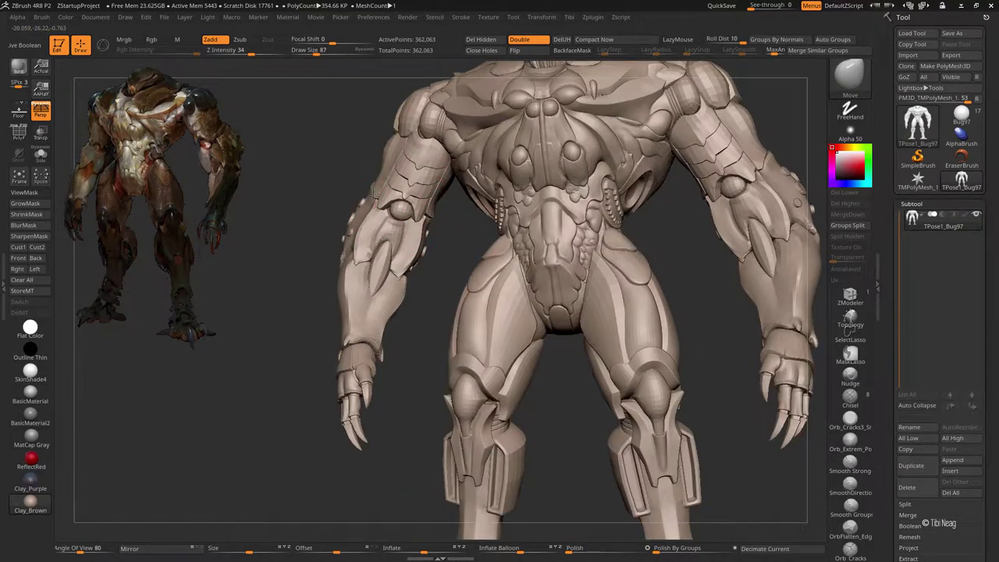
Step: Close in on one lower leg and call up the brush palette for Move Topological
mouse_move(752, 164)
right_mouse_down()
mouse_move(302, 194)
mouse_move(464, 152)
mouse_move(535, 235)
mouse_move(463, 306)
right_mouse_up()
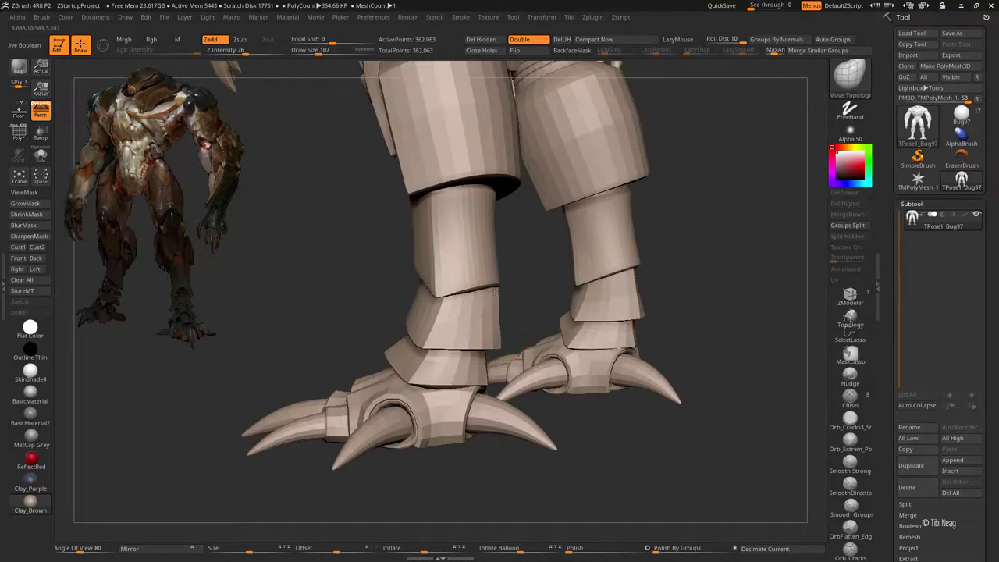
mouse_move(494, 292)
right_mouse_down()
mouse_move(497, 301)
mouse_move(485, 206)
mouse_move(457, 205)
mouse_move(462, 221)
mouse_move(368, 223)
mouse_move(346, 190)
mouse_move(524, 214)
mouse_move(528, 332)
mouse_move(406, 312)
mouse_move(424, 312)
mouse_move(510, 180)
mouse_move(616, 225)
right_mouse_up()
key("space")
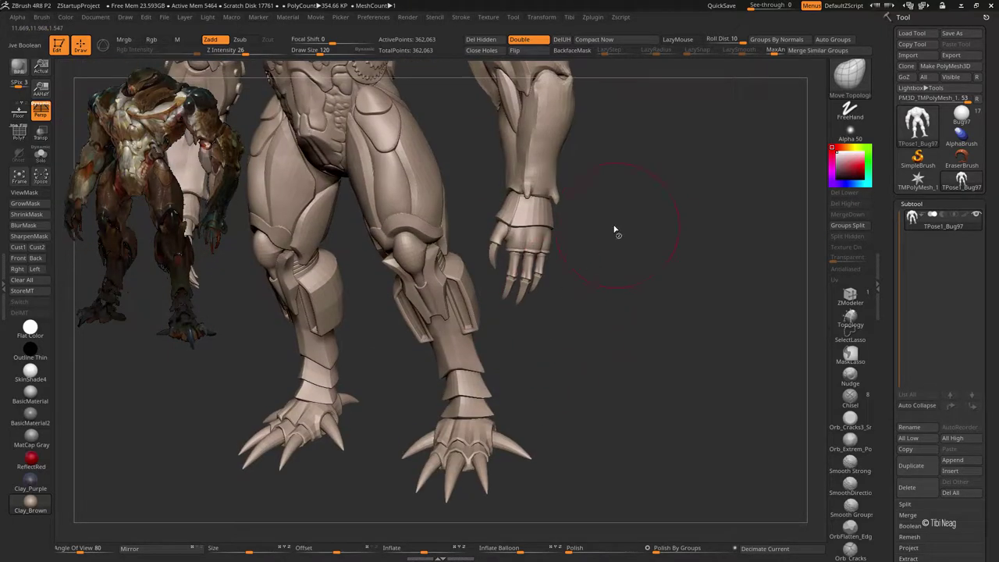
Step: Frame the creature and inspect it from front, three-quarter and side views
key("f")
right_click_drag(323, 246, 302, 272)
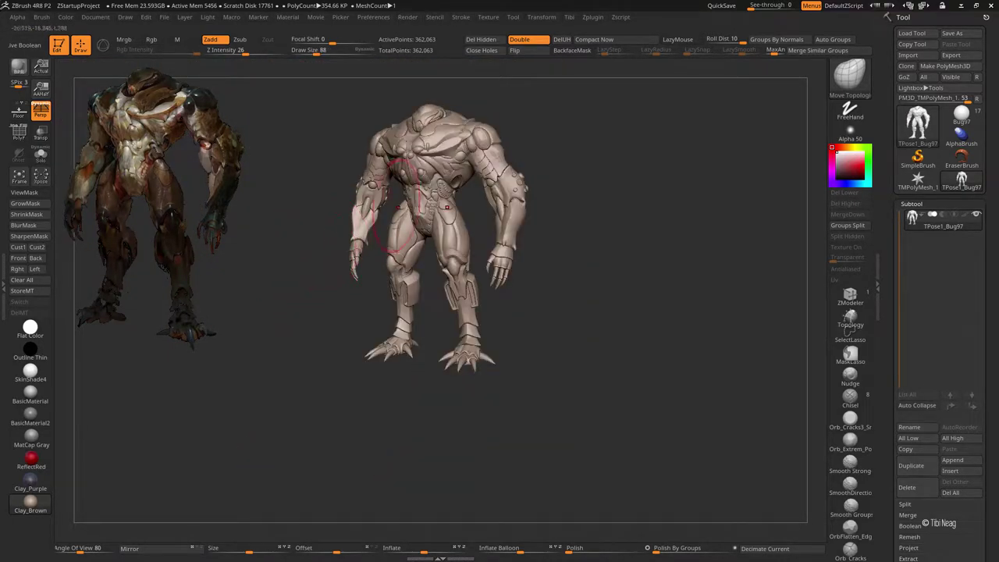
mouse_move(385, 243)
right_mouse_down()
mouse_move(424, 260)
mouse_move(401, 200)
mouse_move(424, 257)
mouse_move(420, 289)
mouse_move(444, 326)
right_mouse_up()
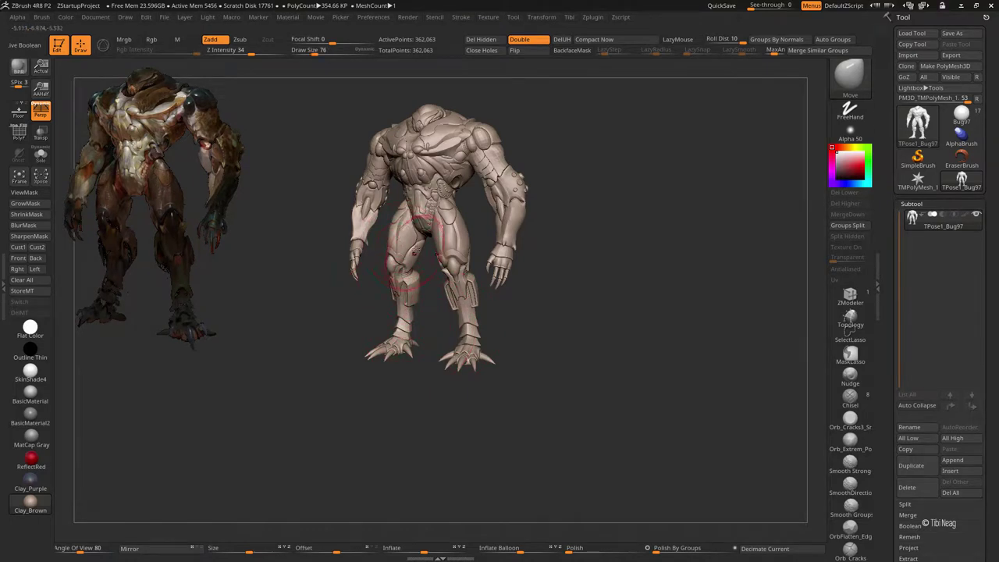
right_click_drag(410, 183, 425, 168)
right_click_drag(431, 220, 451, 212, "ctrl")
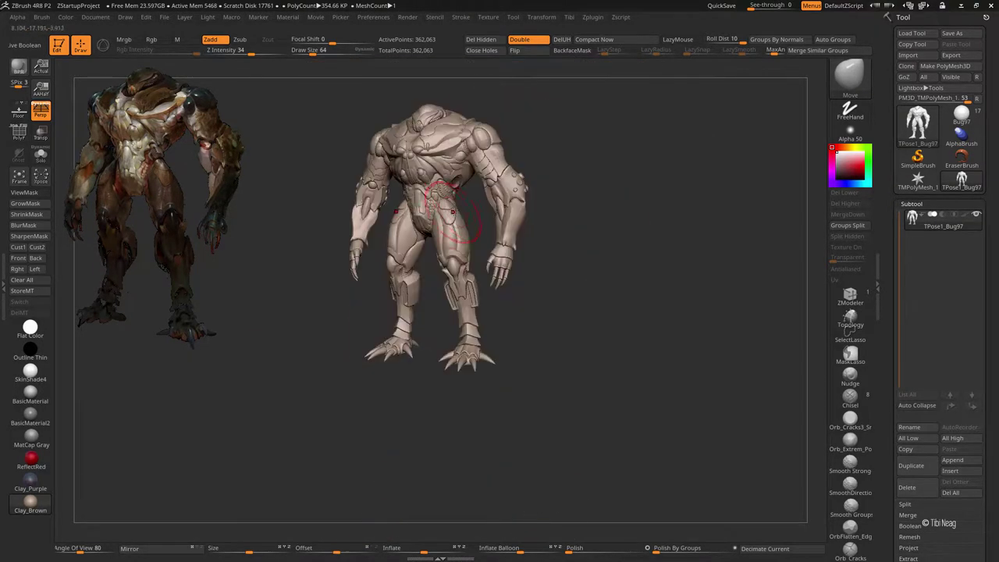
right_click_drag(431, 160, 525, 163)
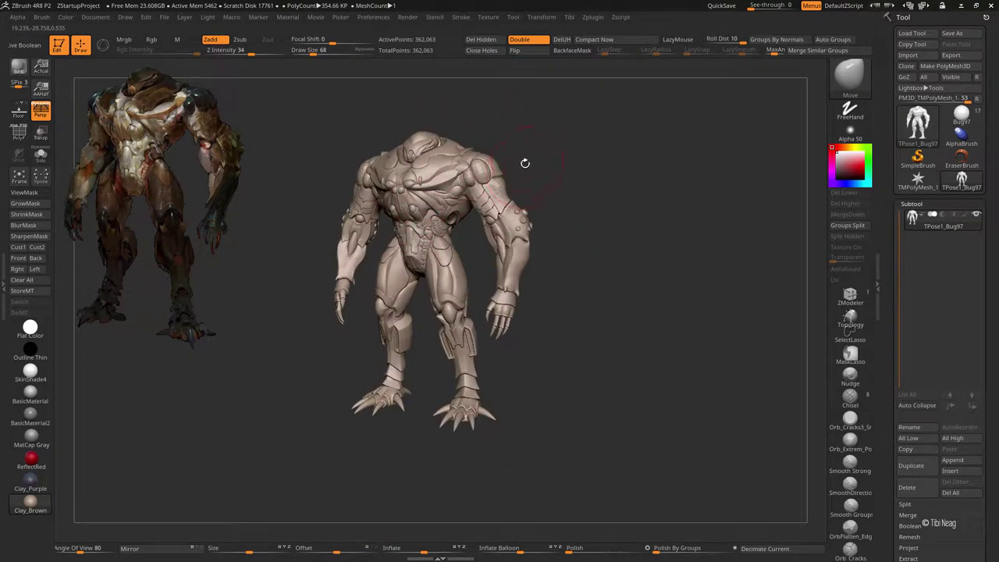
mouse_move(529, 227)
right_mouse_down("ctrl")
mouse_move(506, 289)
mouse_move(468, 289)
right_mouse_up("ctrl")
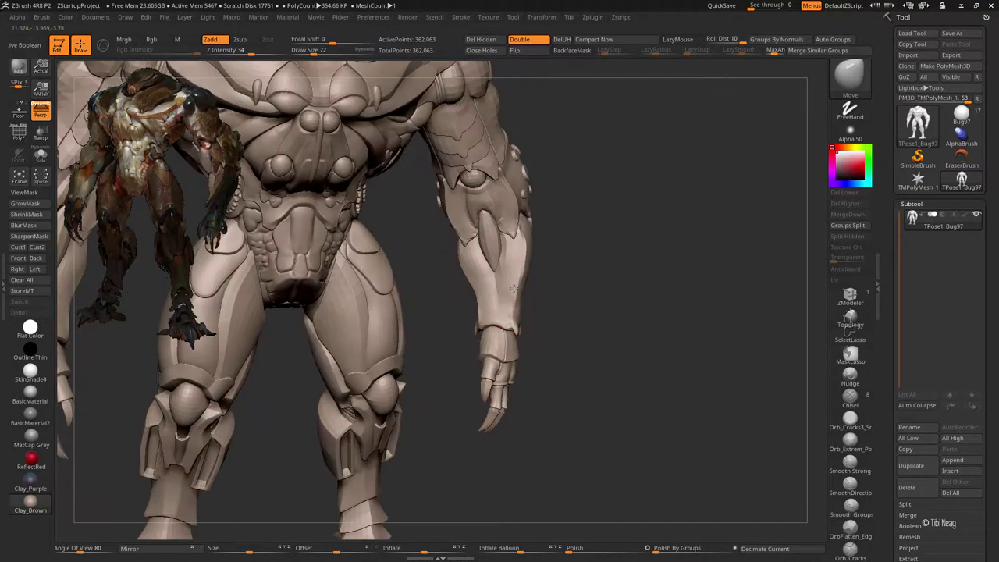
right_click_drag(519, 267, 513, 256)
mouse_move(488, 223)
right_mouse_down()
mouse_move(564, 196)
mouse_move(458, 236)
right_mouse_up()
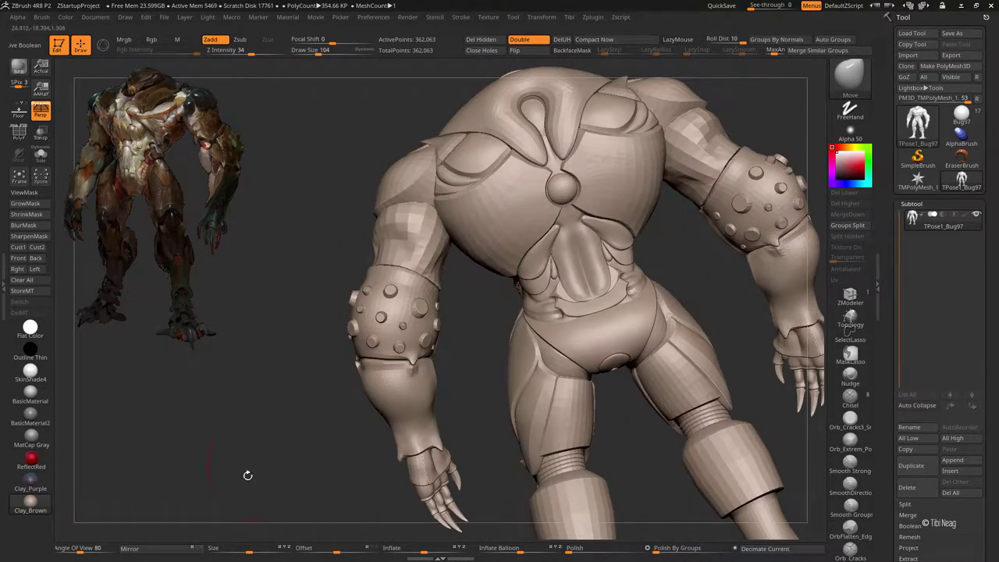
Step: Adjust the angle of view, enable Transp and Persp, and frame the creature from the front
type("5")
key("Return")
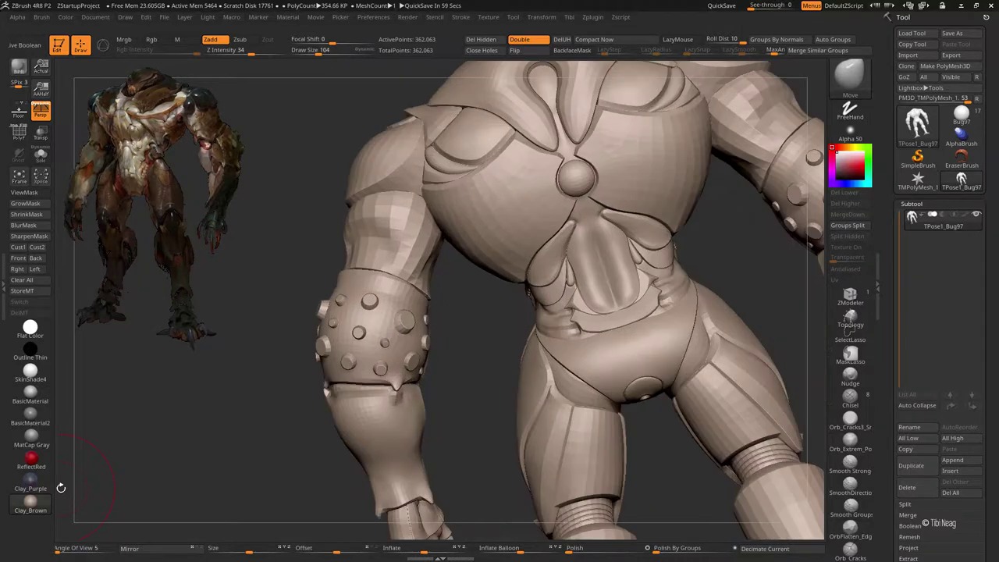
mouse_move(81, 548)
left_mouse_down()
mouse_move(81, 526)
mouse_move(70, 534)
left_mouse_up()
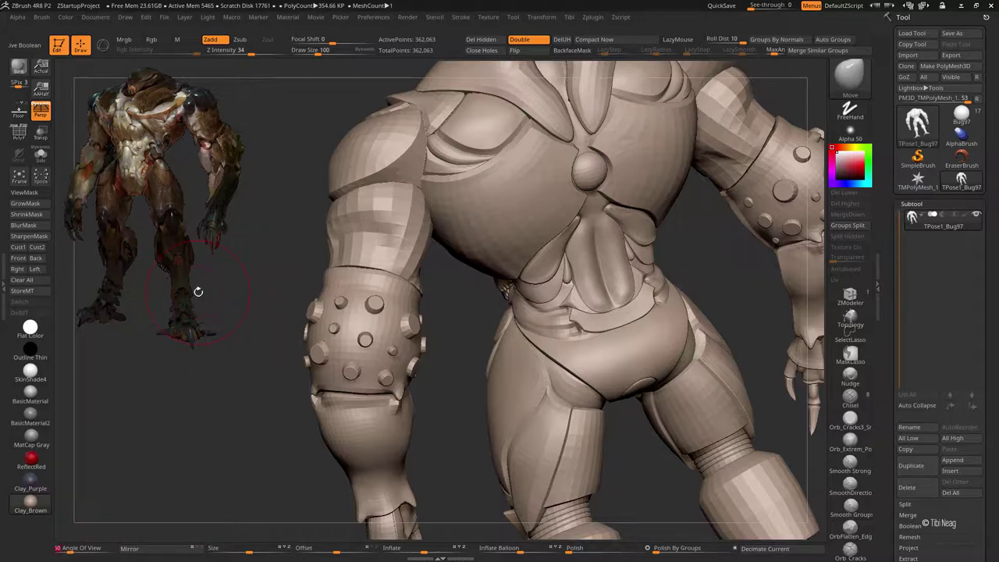
left_click(49, 134)
left_click(54, 112)
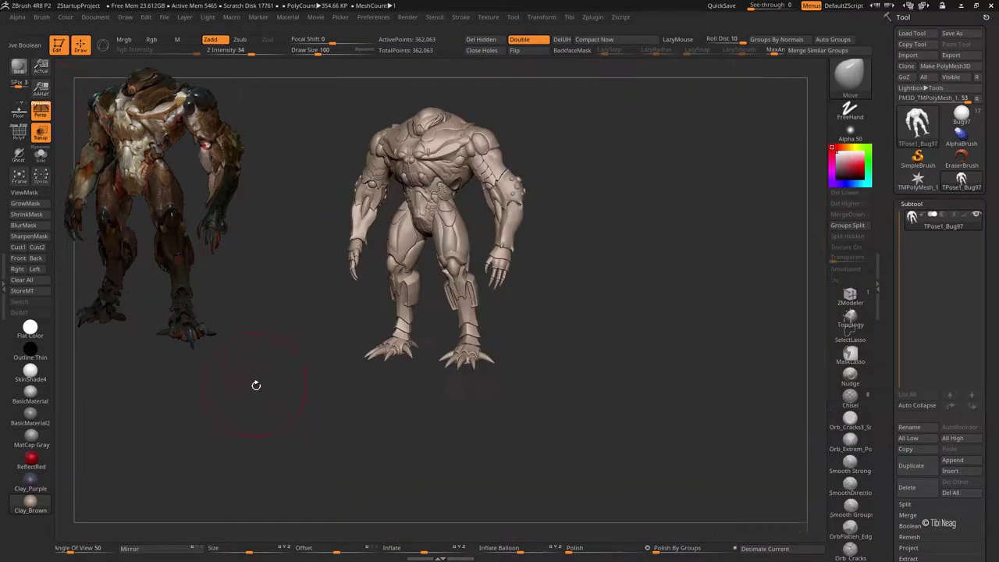
left_click_drag(624, 347, 627, 341, "shift")
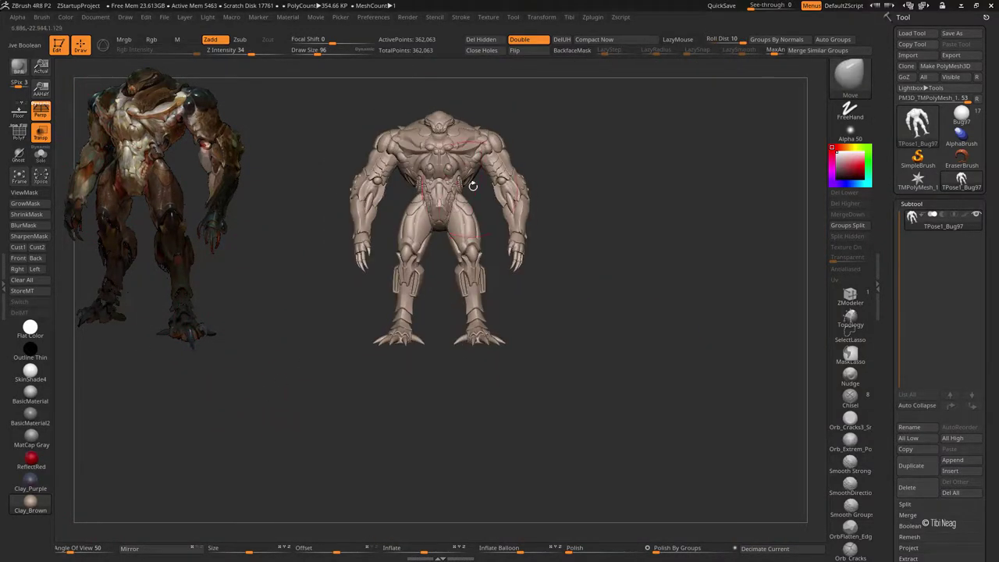
key("f")
mouse_move(638, 254)
left_mouse_down("alt")
mouse_move(475, 221)
mouse_move(457, 232)
mouse_move(597, 269)
left_mouse_up("alt")
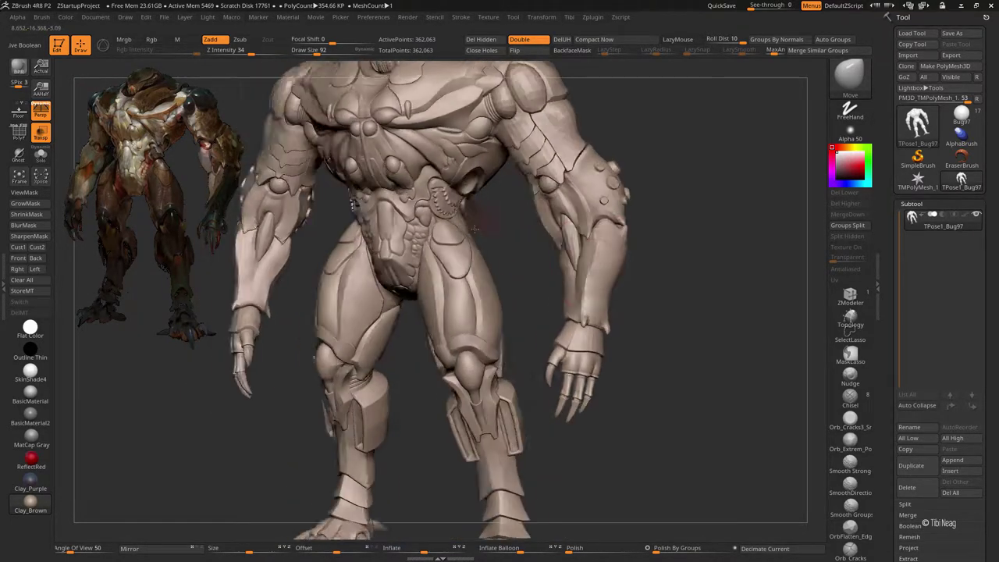
Step: Lasso-hide the forearms, floating hands and elbow claws, then orbit out to check the arms
left_click(598, 259, "ctrl+alt+shift")
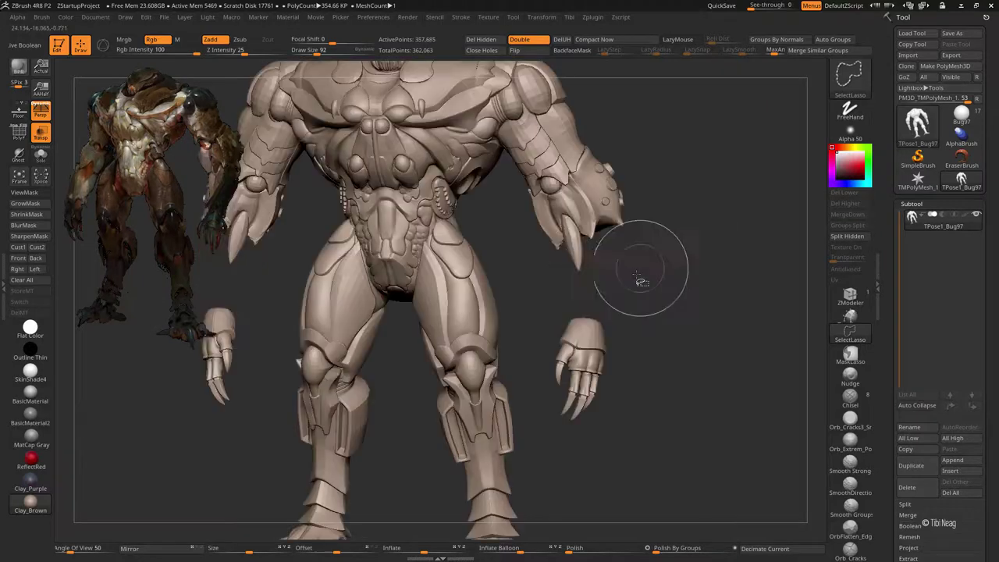
left_click_drag(525, 422, 539, 406, "ctrl+alt+shift")
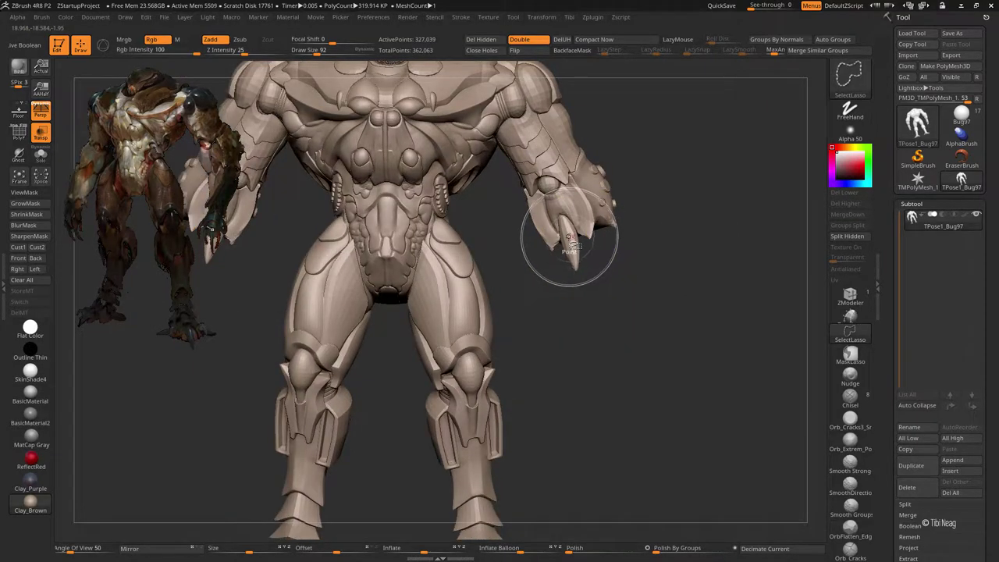
left_click(557, 245, "ctrl+alt+shift")
mouse_move(585, 235)
left_mouse_down()
mouse_move(524, 298)
mouse_move(395, 266)
mouse_move(423, 316)
left_mouse_up()
key("space")
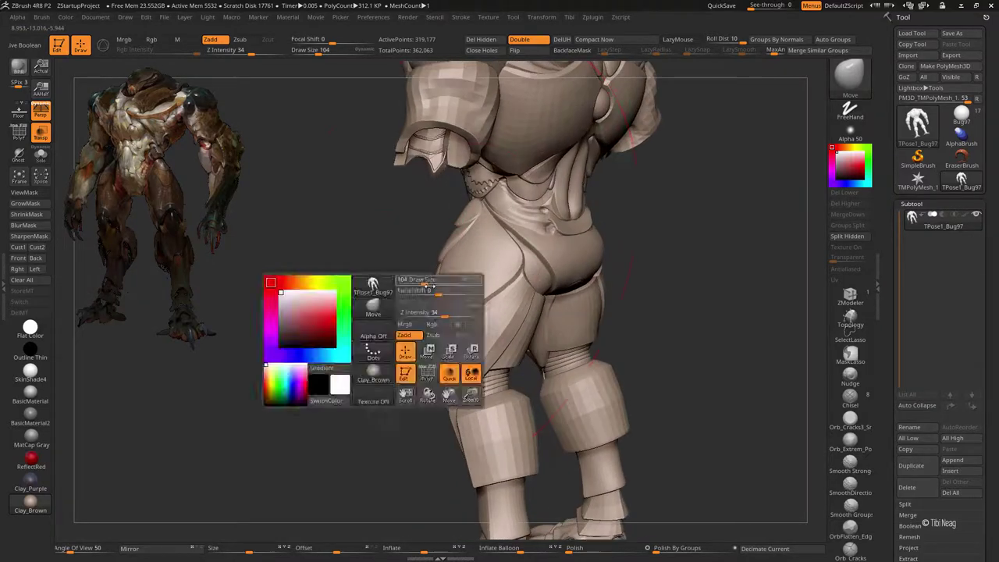
left_click_drag(435, 282, 400, 291)
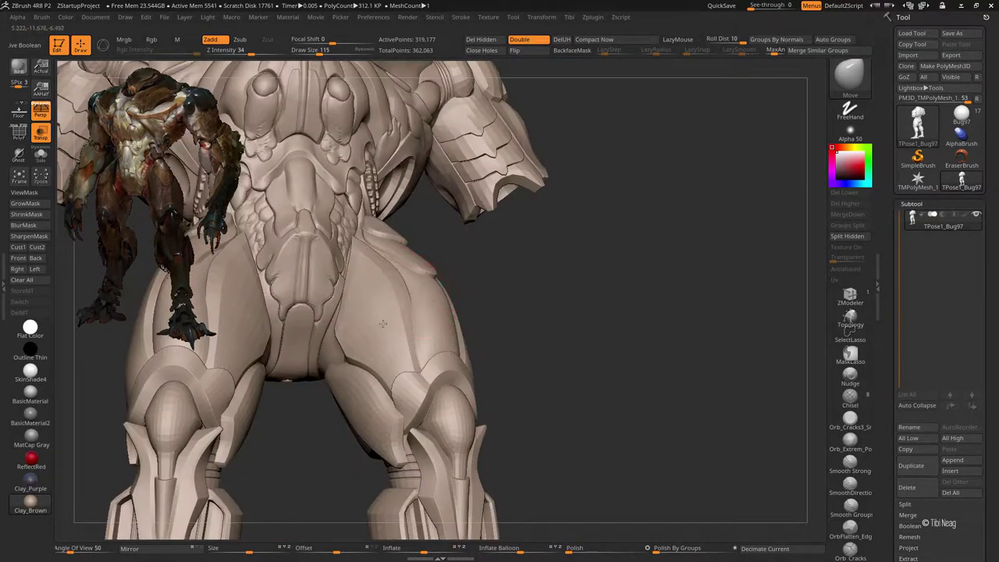
left_click_drag(382, 323, 600, 247, "alt")
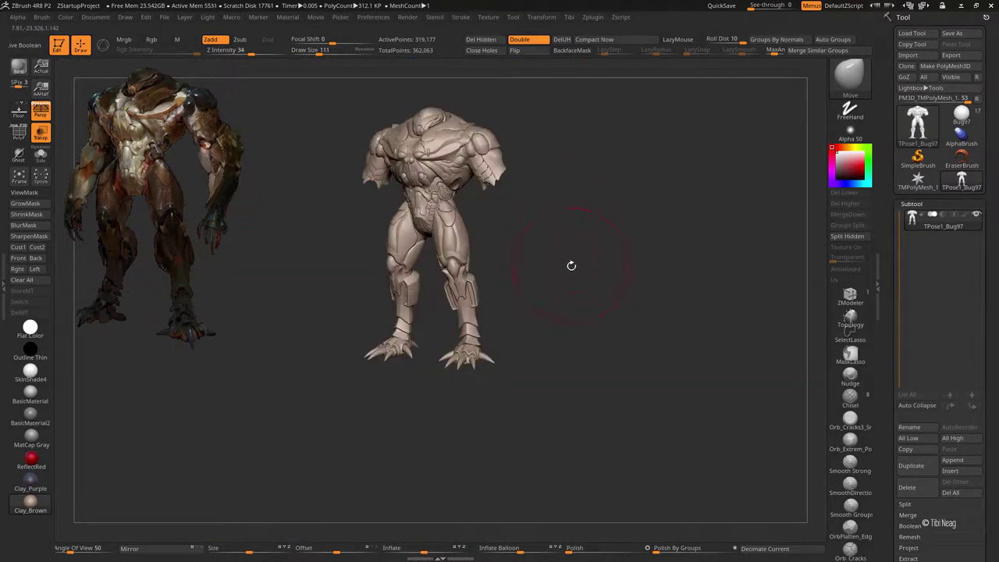
Step: Frame the creature and inspect the hips and thighs from front and three-quarter views
left_click_drag(392, 228, 396, 206, "alt")
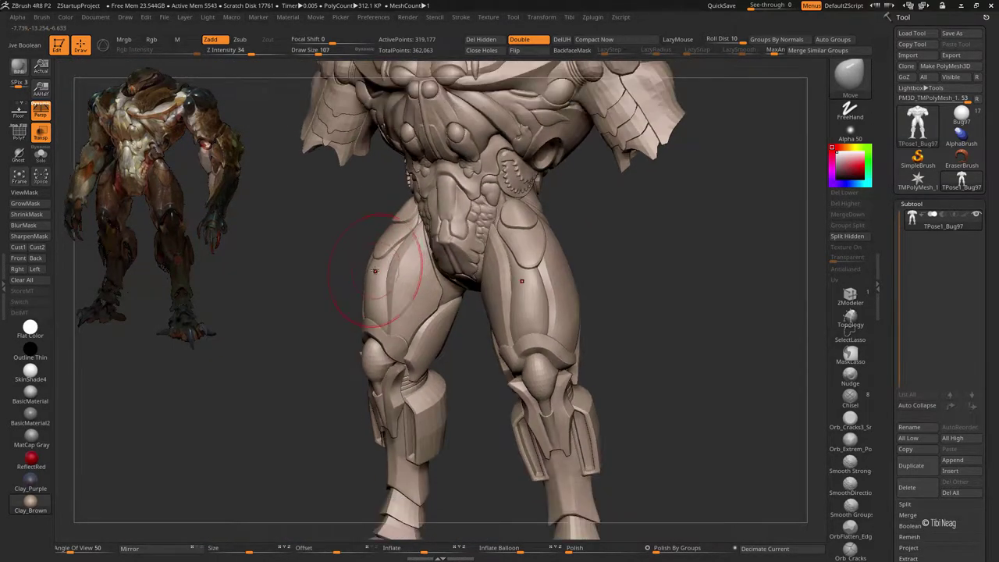
key("f")
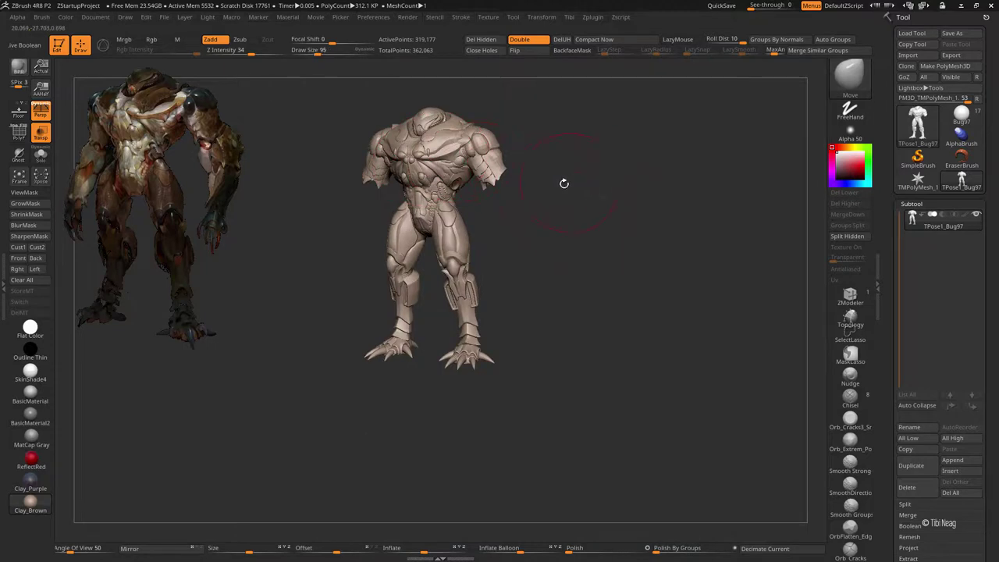
mouse_move(551, 240)
left_mouse_down()
mouse_move(542, 239)
mouse_move(553, 238)
left_mouse_up()
left_click_drag(442, 182, 487, 220, "alt")
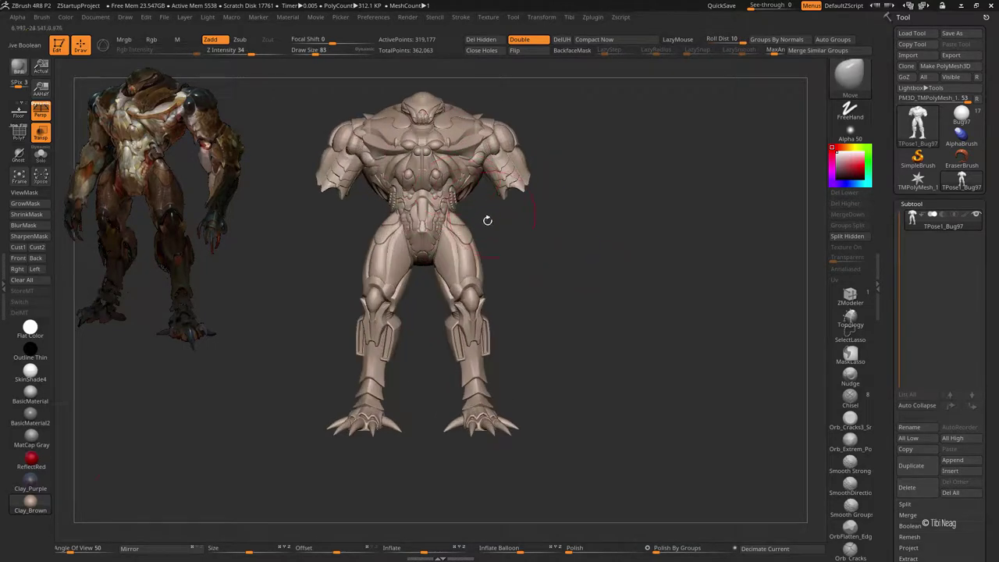
mouse_move(538, 367)
left_mouse_down()
mouse_move(586, 267)
mouse_move(558, 224)
mouse_move(573, 194)
mouse_move(434, 207)
mouse_move(420, 224)
left_mouse_up()
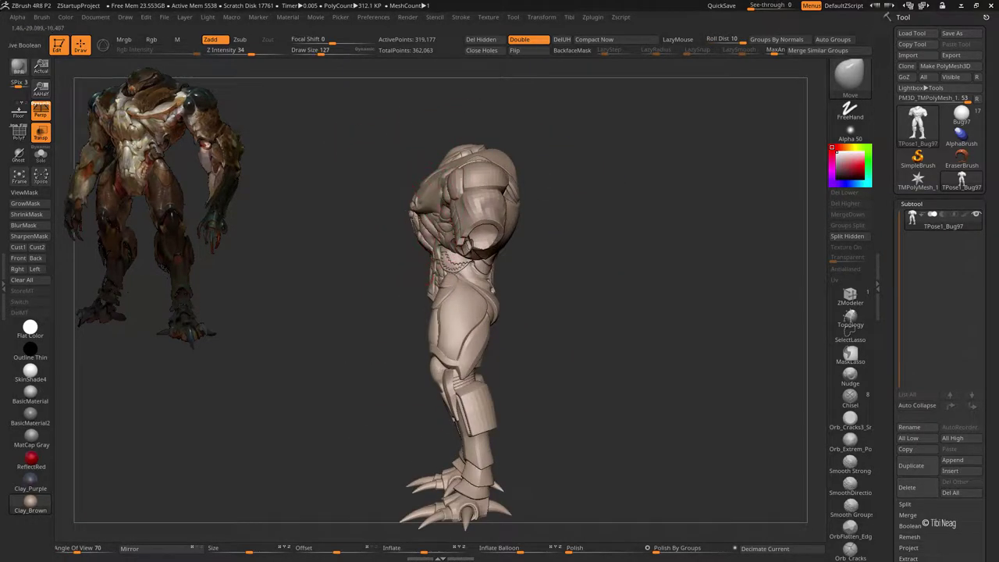
left_click_drag(531, 196, 546, 192)
mouse_move(585, 138)
left_mouse_down()
mouse_move(438, 202)
mouse_move(521, 215)
mouse_move(521, 226)
mouse_move(522, 209)
left_mouse_up()
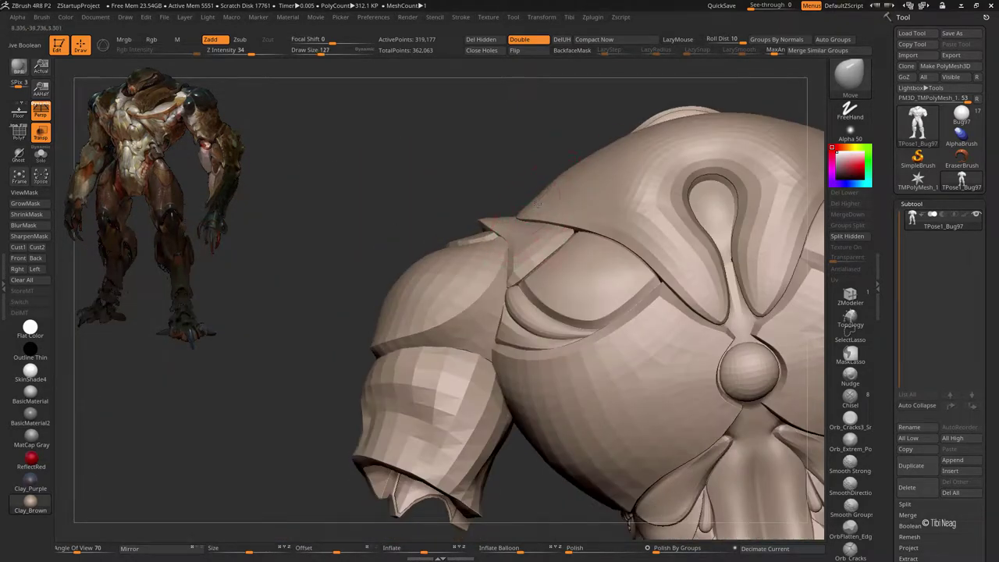
key("f")
Step: Inspect the chest, shoulder and head, briefly toggling Transpose before returning to sculpting
left_click_drag(654, 147, 632, 156, "shift")
left_click_drag(384, 202, 477, 162, "alt")
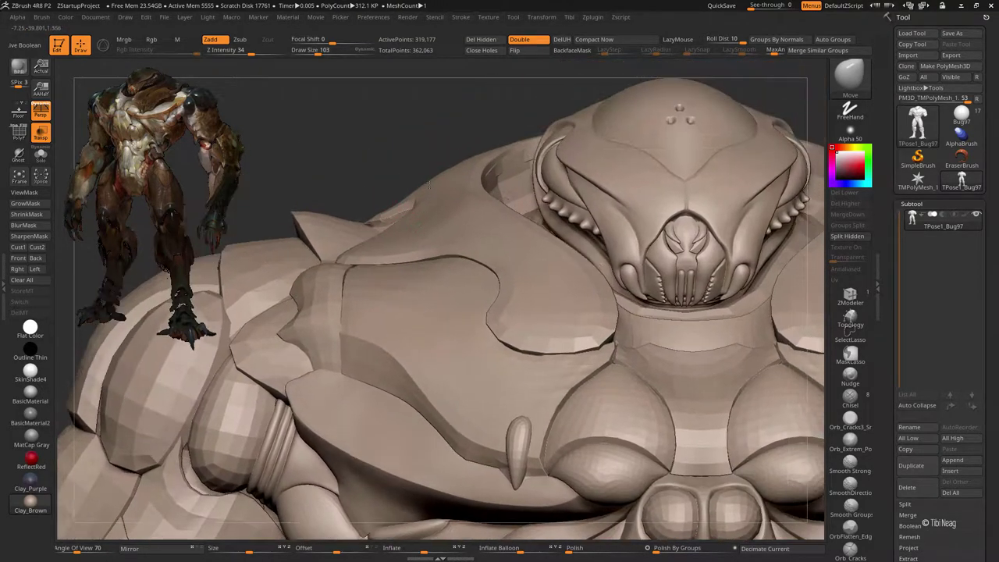
mouse_move(471, 153)
right_mouse_down()
mouse_move(429, 170)
mouse_move(576, 140)
mouse_move(339, 117)
mouse_move(341, 138)
mouse_move(321, 112)
mouse_move(492, 171)
right_mouse_up()
key("w")
key("q")
right_click_drag(472, 246, 504, 196, "alt")
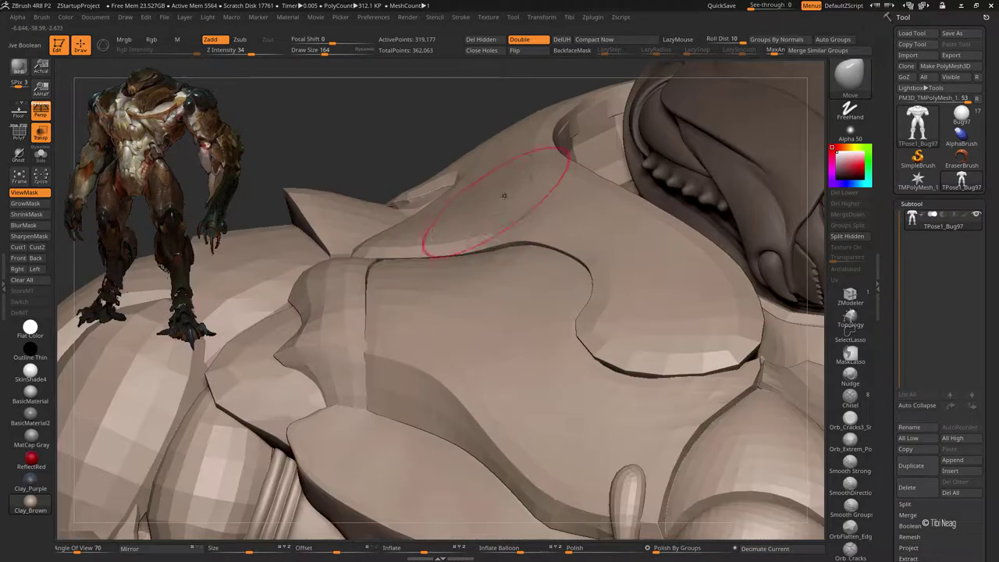
right_click_drag(536, 228, 413, 286, "alt")
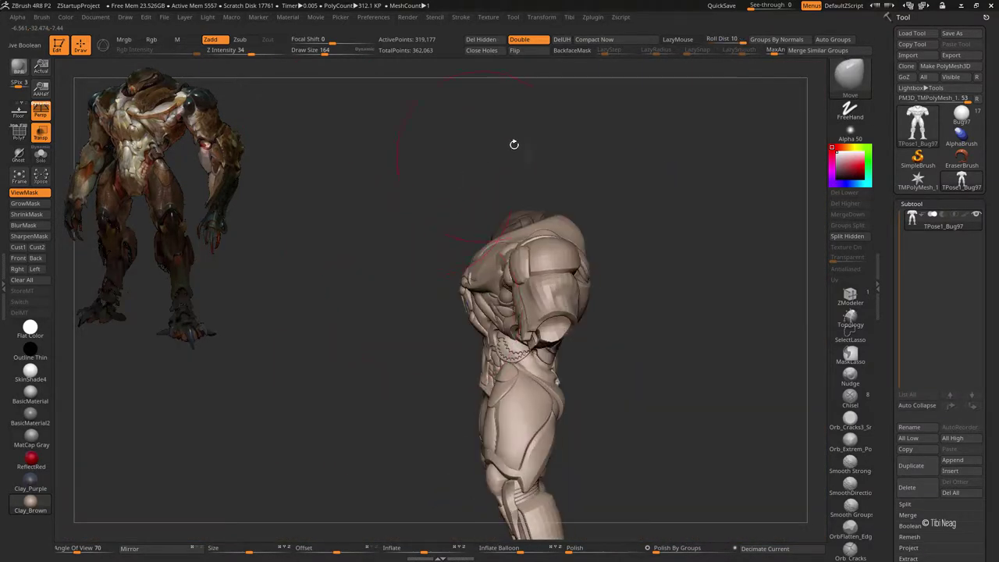
right_click_drag(515, 144, 648, 170)
mouse_move(373, 229)
right_mouse_down("alt")
mouse_move(406, 180)
mouse_move(398, 203)
mouse_move(351, 138)
right_mouse_up("alt")
Step: Show all parts, then lasso-hide the upper arms, forearms and hands
left_click(641, 110, "ctrl+shift")
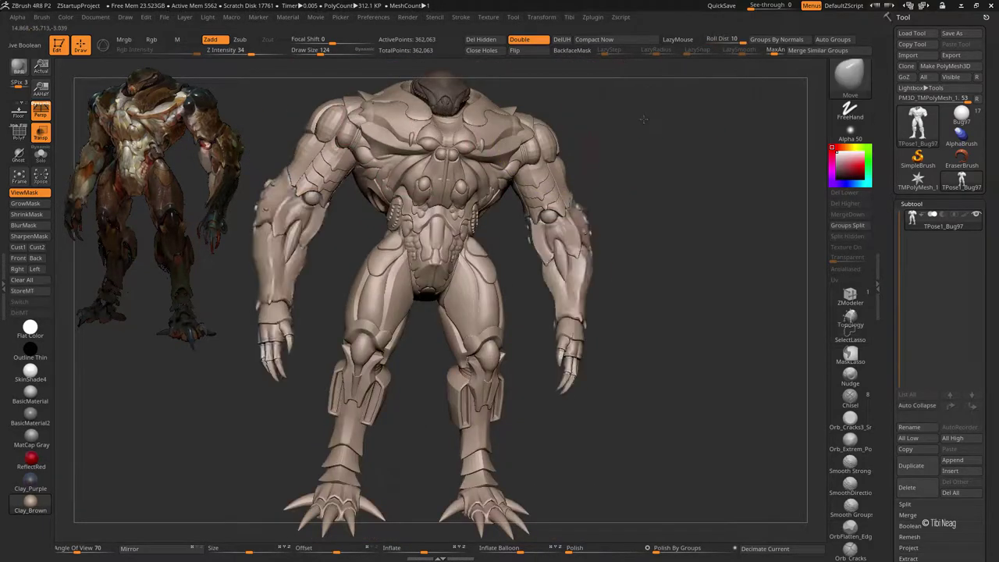
mouse_move(640, 102)
right_mouse_down()
mouse_move(513, 145)
mouse_move(574, 160)
right_mouse_up()
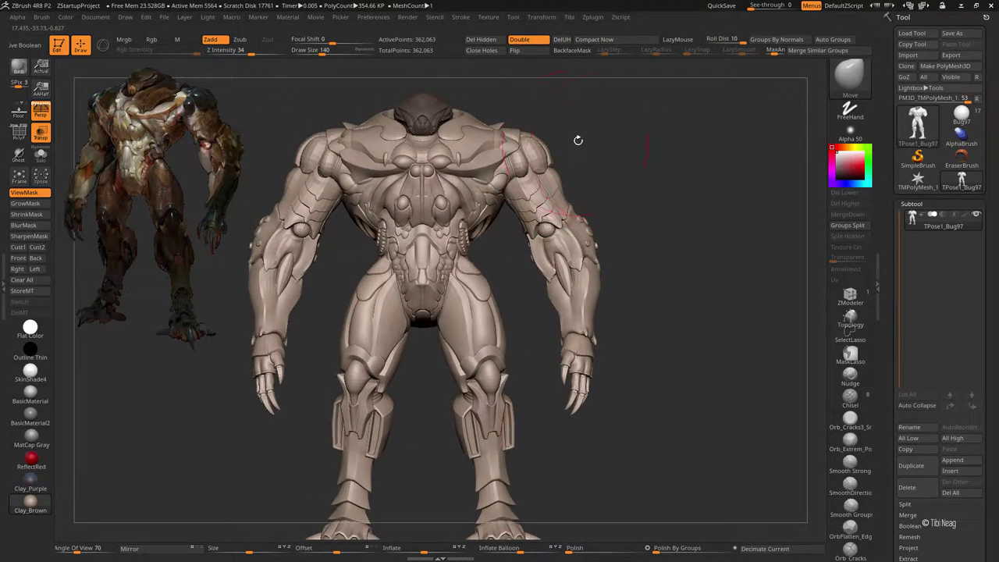
left_click(558, 168, "ctrl+shift")
left_click(654, 118, "ctrl+shift")
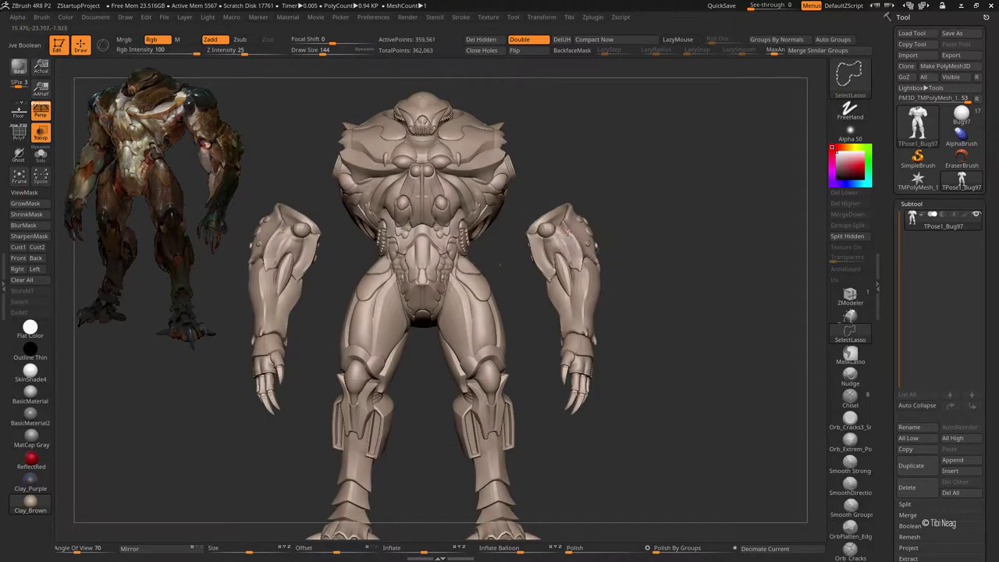
left_click_drag(569, 232, 546, 289, "ctrl+alt+shift")
mouse_move(578, 215)
left_mouse_down("ctrl+alt+shift")
mouse_move(613, 312)
mouse_move(581, 367)
left_mouse_up("ctrl+alt+shift")
left_click_drag(535, 300, 658, 388, "ctrl+alt+shift")
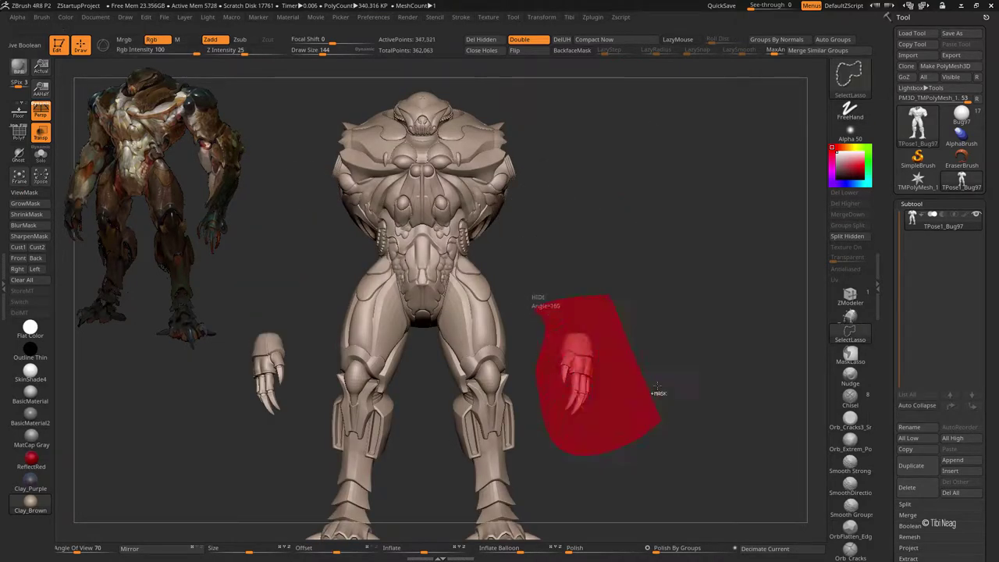
left_click(624, 178, "ctrl")
Step: Mask the visible body, unhide the arms and invert the mask so only the arms are masked
left_click(672, 186, "ctrl+shift")
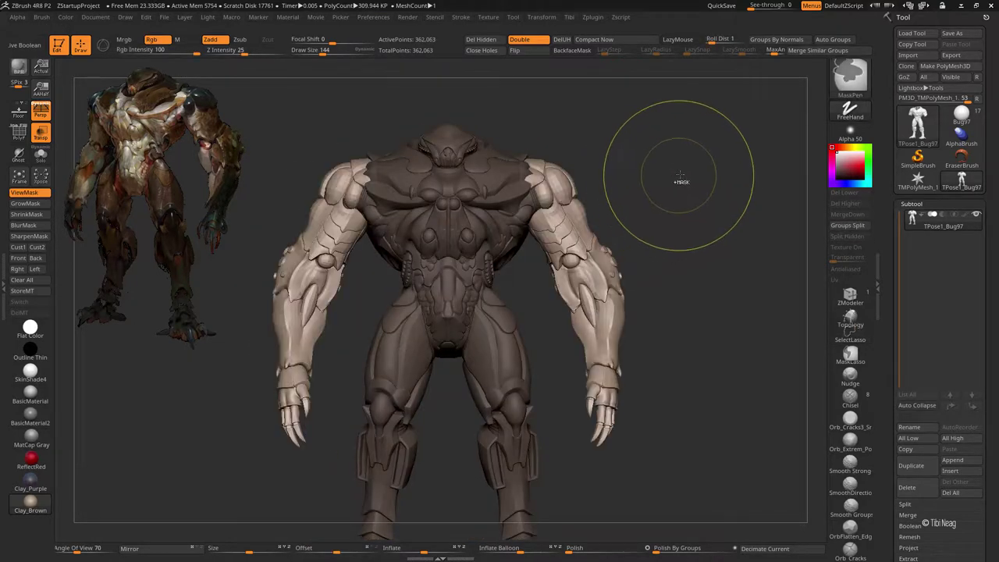
left_click(681, 181, "ctrl")
left_click(561, 204, "ctrl+shift")
left_click(628, 209, "ctrl+shift")
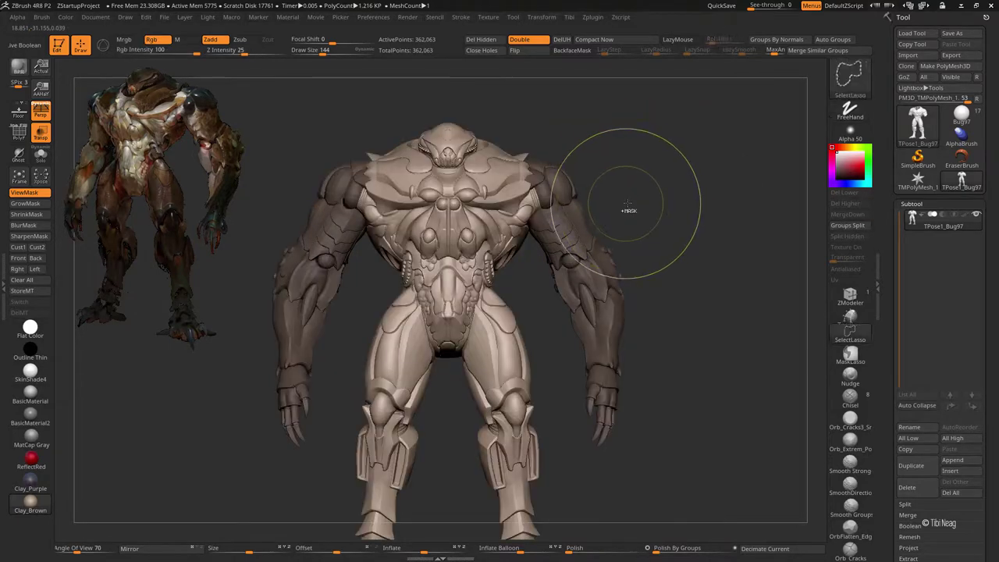
Step: Hide the arms to inspect the torso alone from several angles, then show them again
left_click_drag(669, 205, 547, 296, "ctrl+alt+shift")
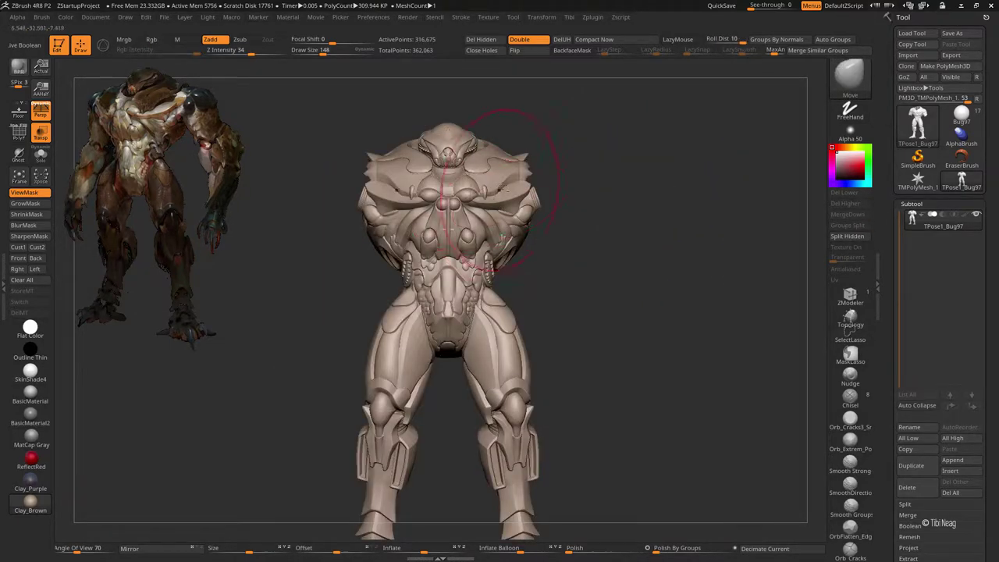
right_click_drag(504, 191, 460, 230, "ctrl")
right_click_drag(378, 221, 339, 213)
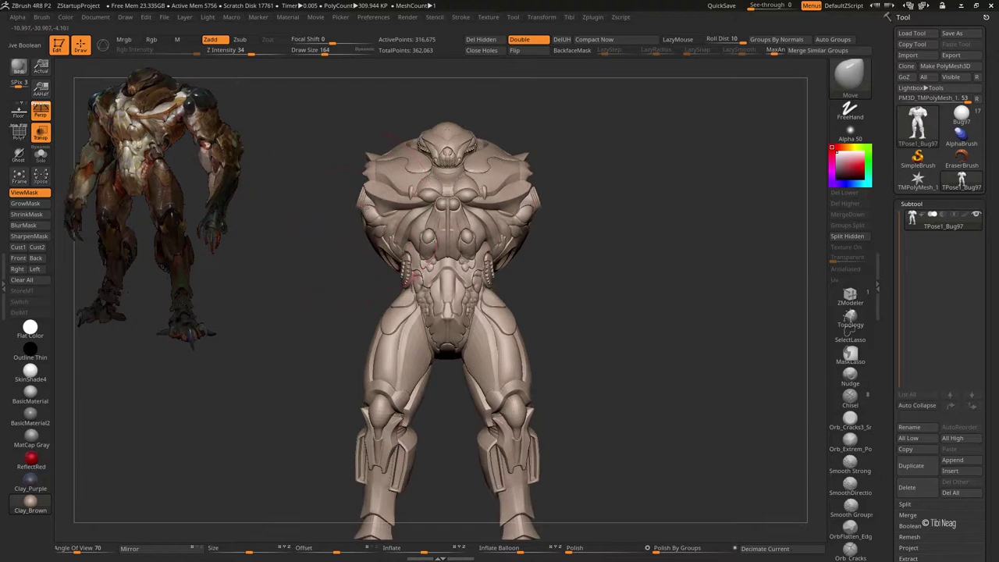
mouse_move(452, 134)
right_mouse_down()
mouse_move(606, 139)
mouse_move(567, 242)
right_mouse_up()
right_click_drag(657, 244, 722, 135)
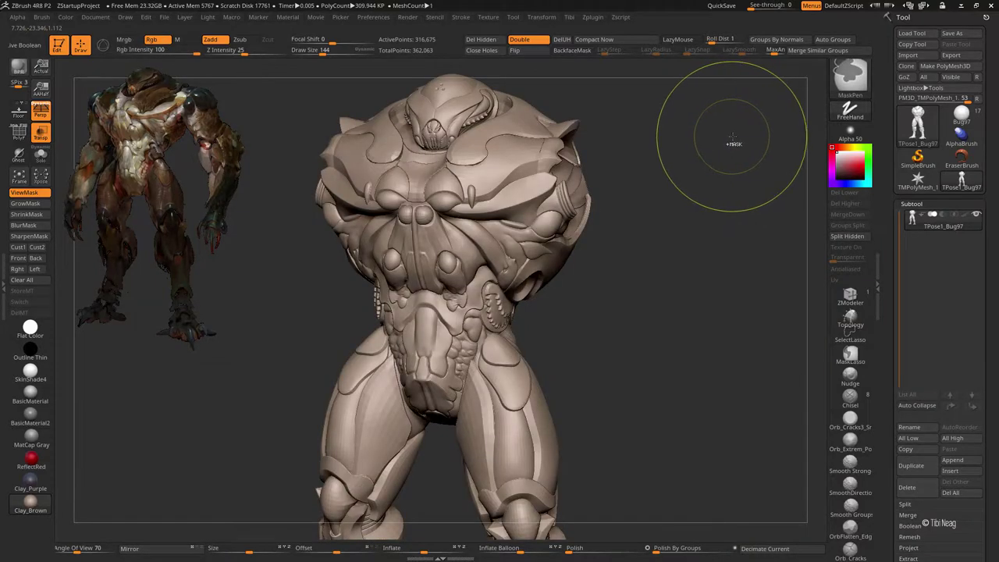
left_click(725, 136, "ctrl+shift")
Step: Zoom onto the lower leg and clawed foot and shrink the MaskPen brush to draw size 78
left_click_drag(737, 140, 570, 195)
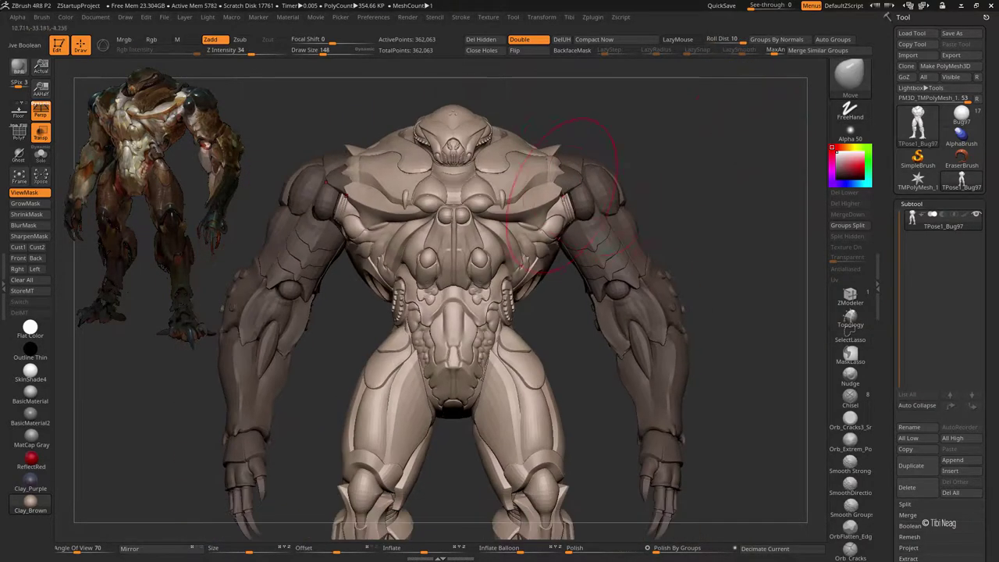
mouse_move(711, 147)
left_mouse_down("alt")
mouse_move(687, 180)
mouse_move(623, 156)
left_mouse_up("alt")
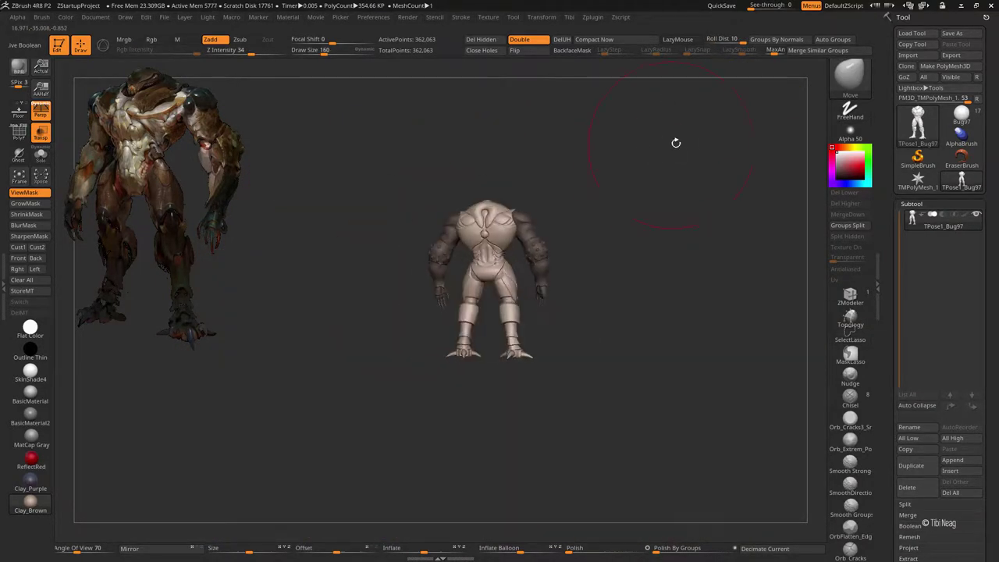
mouse_move(726, 172)
left_mouse_down("alt")
mouse_move(701, 411)
mouse_move(356, 312)
mouse_move(464, 238)
left_mouse_up("alt")
mouse_move(464, 238)
right_mouse_down()
mouse_move(334, 212)
mouse_move(513, 190)
mouse_move(468, 195)
mouse_move(428, 176)
mouse_move(535, 211)
right_mouse_up()
key("space")
left_click_drag(484, 201, 453, 201)
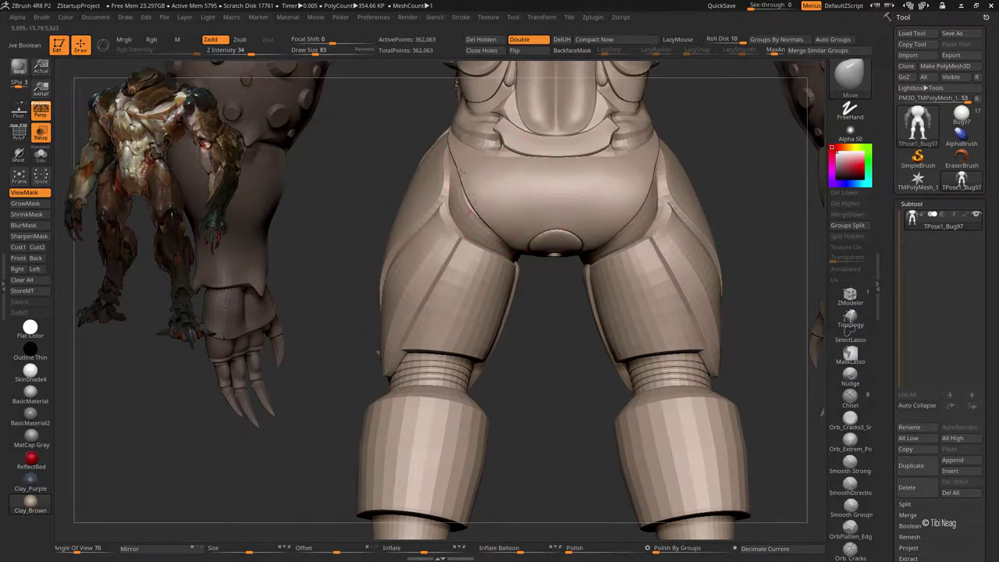
right_click_drag(468, 209, 494, 234, "ctrl")
mouse_move(442, 164)
right_mouse_down("ctrl")
mouse_move(480, 190)
mouse_move(404, 196)
mouse_move(488, 232)
mouse_move(513, 223)
mouse_move(517, 279)
mouse_move(500, 195)
mouse_move(547, 312)
mouse_move(646, 357)
mouse_move(651, 236)
mouse_move(649, 351)
mouse_move(771, 229)
mouse_move(554, 272)
mouse_move(407, 327)
right_mouse_up("ctrl")
mouse_move(437, 270)
right_mouse_down()
mouse_move(620, 131)
mouse_move(643, 174)
mouse_move(629, 177)
right_mouse_up()
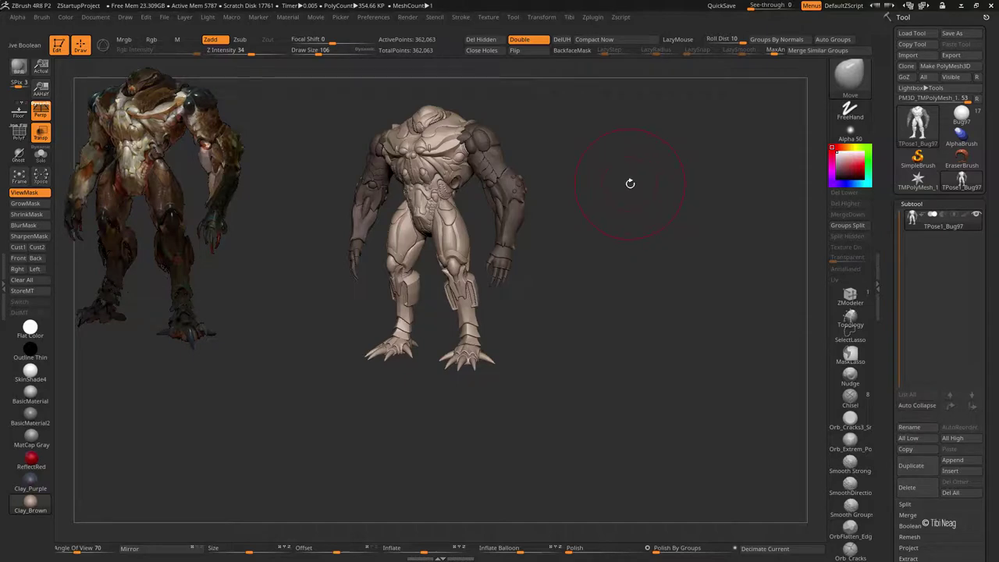
mouse_move(530, 198)
right_mouse_down("ctrl")
mouse_move(327, 187)
mouse_move(353, 157)
mouse_move(341, 170)
mouse_move(308, 137)
mouse_move(308, 168)
right_mouse_up("ctrl")
key("f")
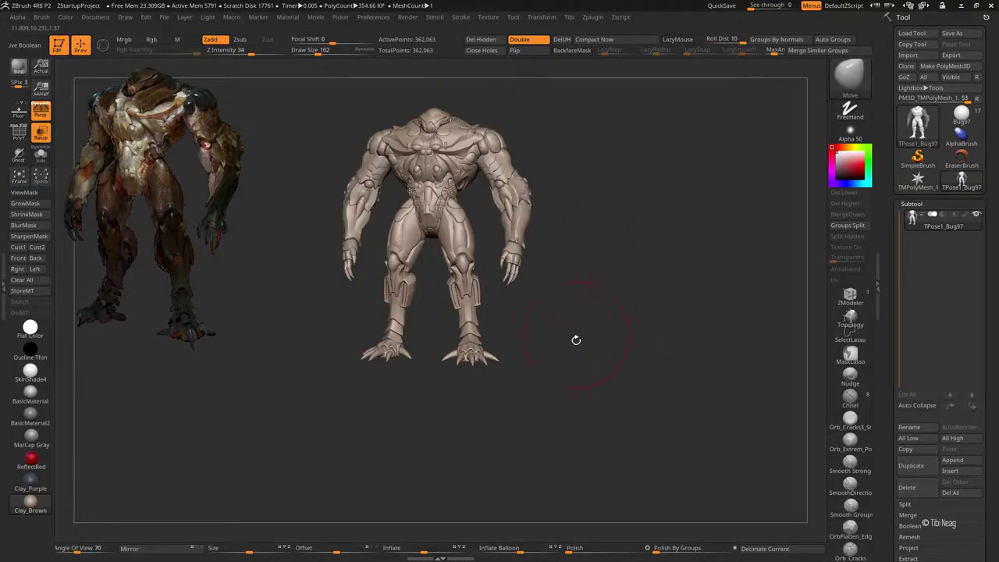
mouse_move(576, 339)
right_mouse_down("ctrl")
mouse_move(499, 313)
mouse_move(404, 298)
mouse_move(500, 263)
right_mouse_up("ctrl")
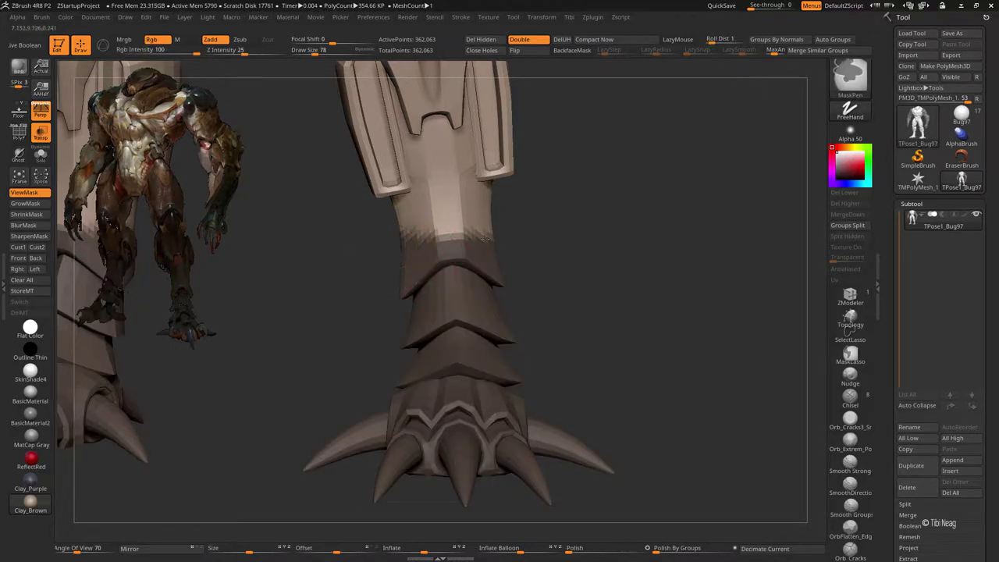
Step: Check the lower-leg mask from side and front, then soften it with BlurMask
right_click_drag(438, 266, 345, 237)
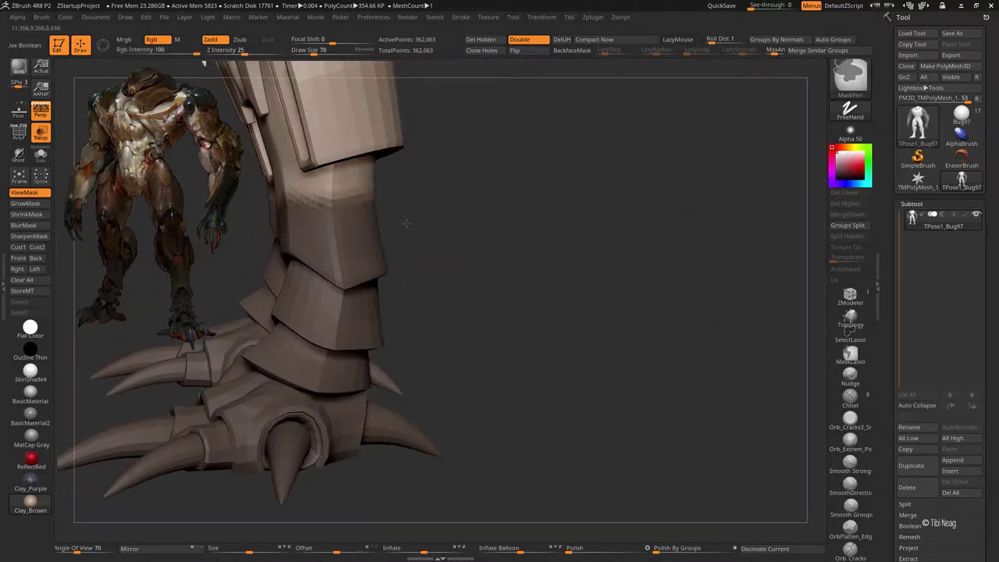
right_click_drag(406, 223, 348, 227)
right_click_drag(468, 247, 356, 235)
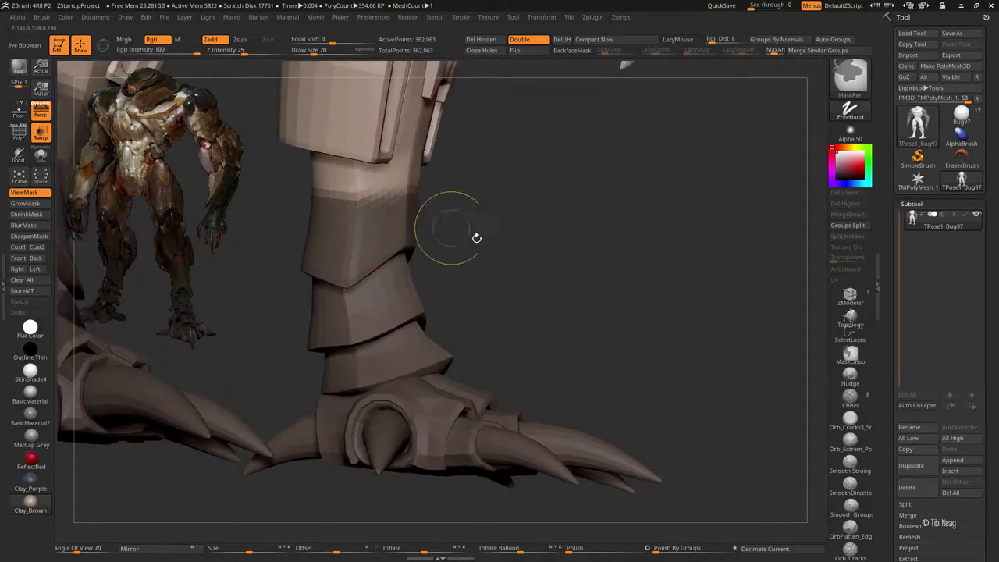
right_click_drag(475, 236, 443, 227)
left_click(25, 225)
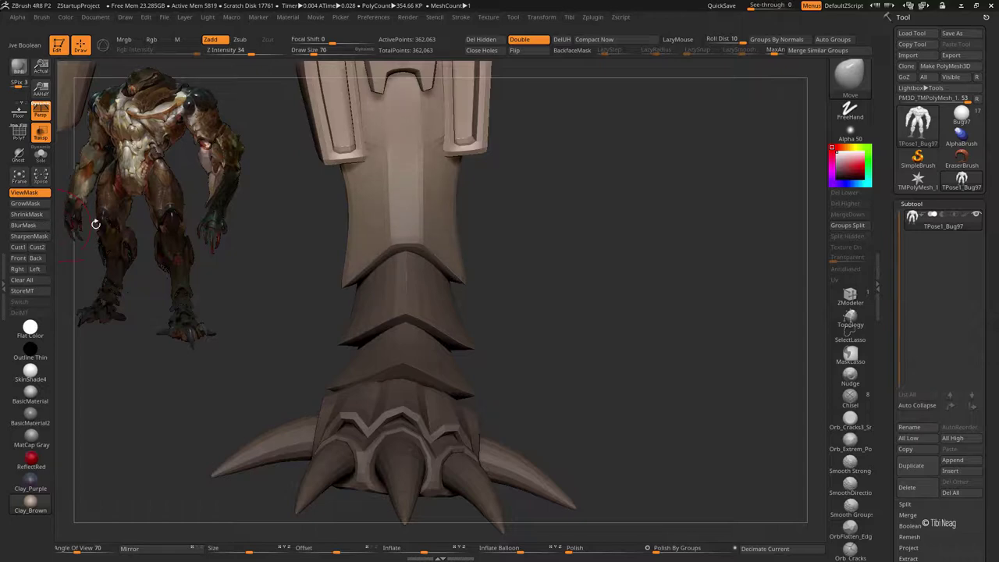
Step: Drag a transpose line down the legs and shift and tilt both lower legs and feet together
right_click_drag(534, 252, 423, 190, "ctrl")
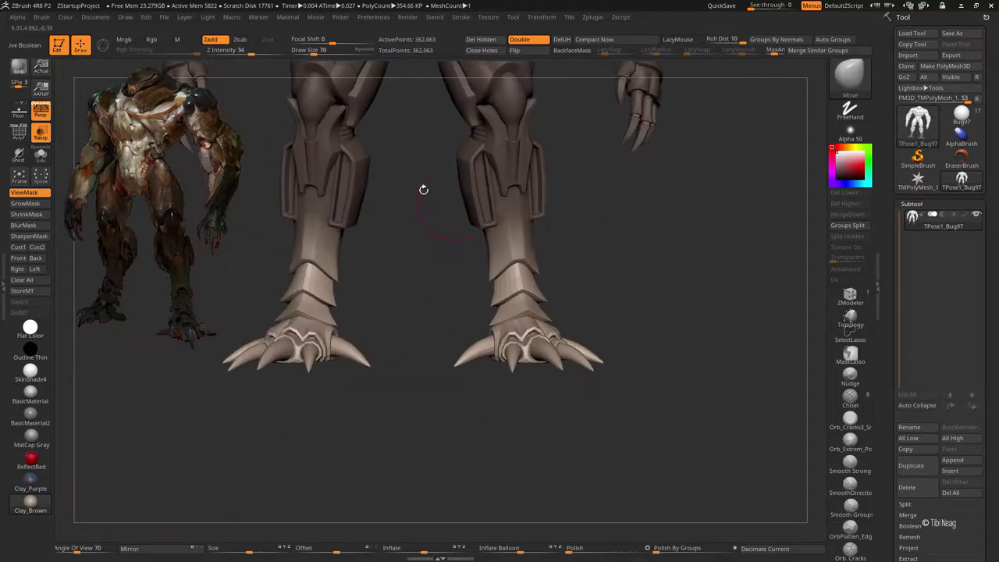
left_click(108, 45)
right_click_drag(482, 205, 531, 201)
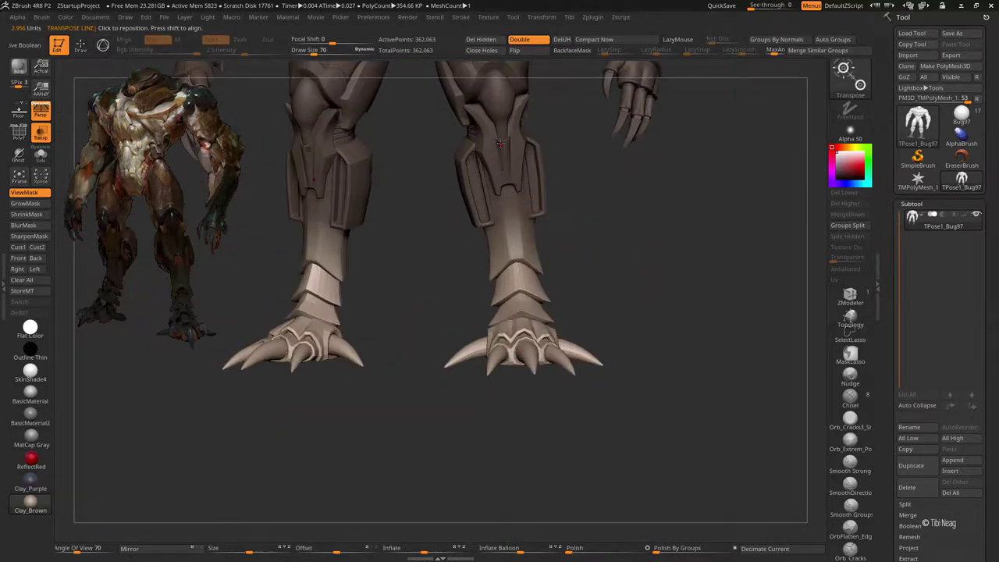
right_click_drag(601, 275, 465, 258)
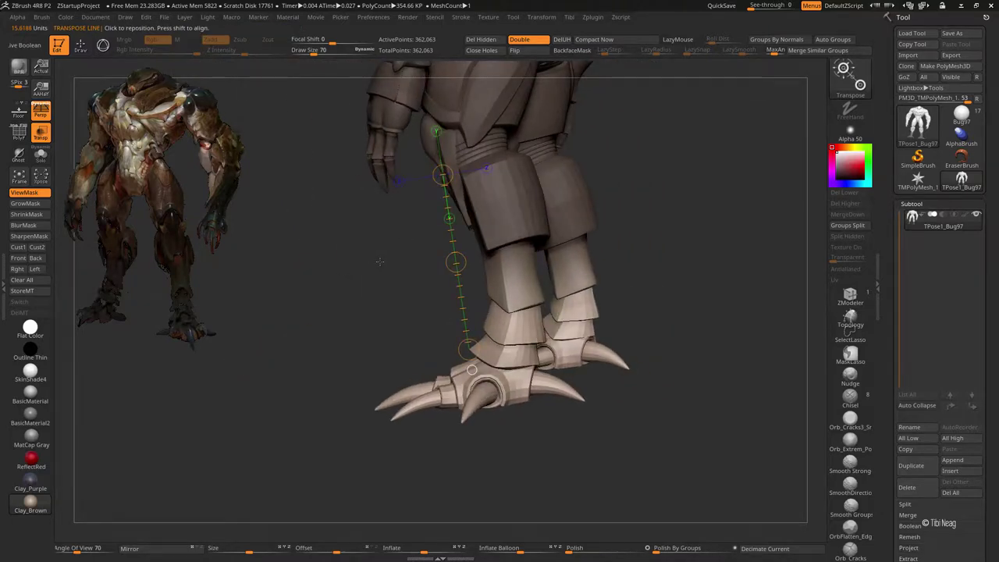
right_click_drag(508, 356, 554, 355)
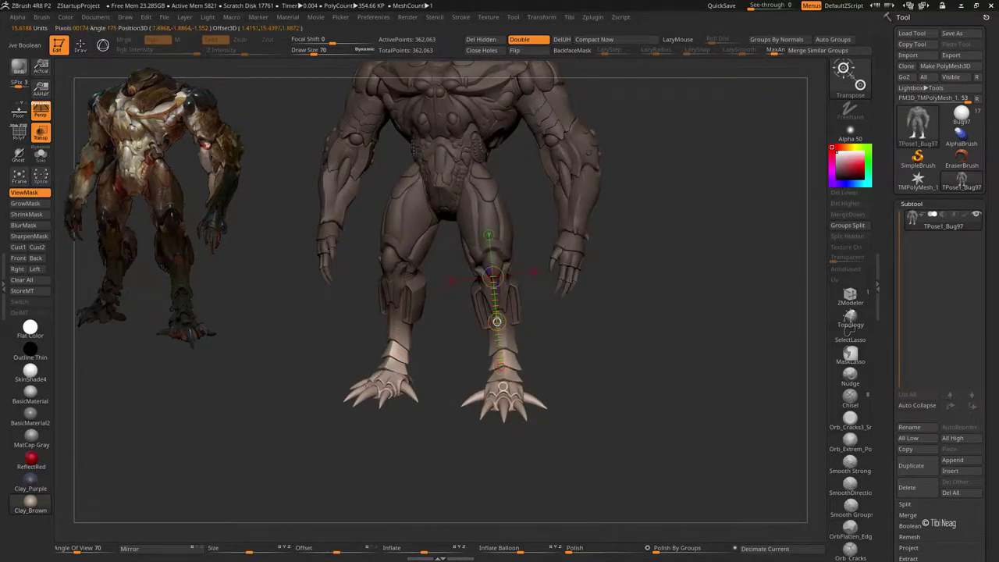
right_click_drag(500, 312, 605, 307)
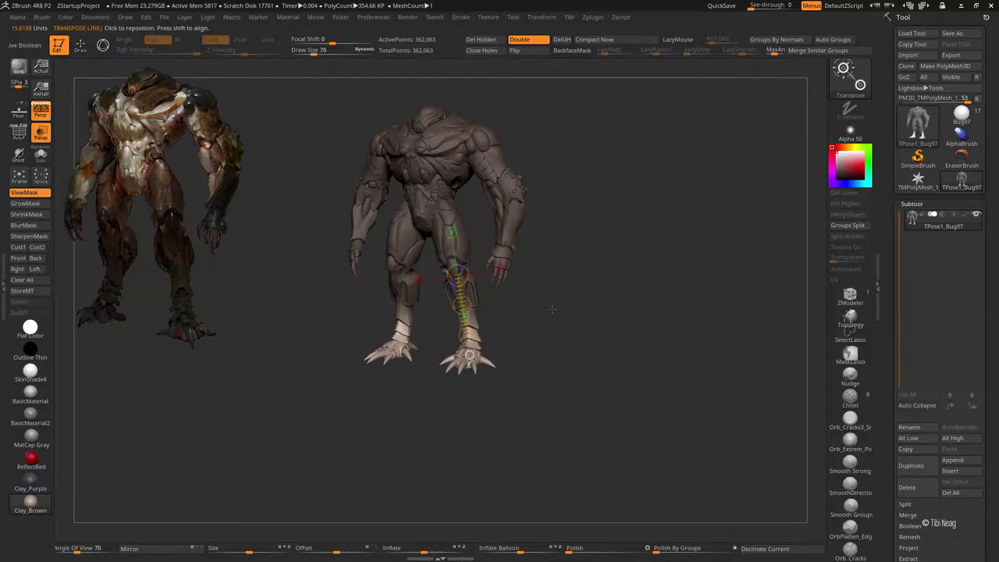
right_click_drag(551, 310, 517, 360, "ctrl")
left_click_drag(472, 397, 473, 397)
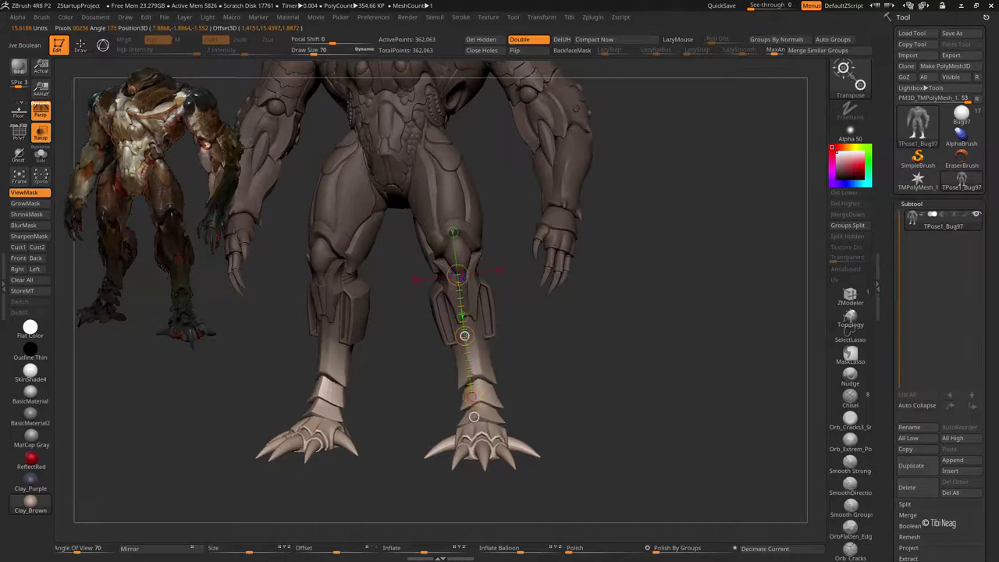
key("q")
mouse_move(531, 351)
right_mouse_down("ctrl")
mouse_move(580, 299)
mouse_move(546, 290)
right_mouse_up("ctrl")
Step: With PolyF on, isolate the shin polygroups and hide then restore the clawed feet
left_click(542, 322, "ctrl+shift")
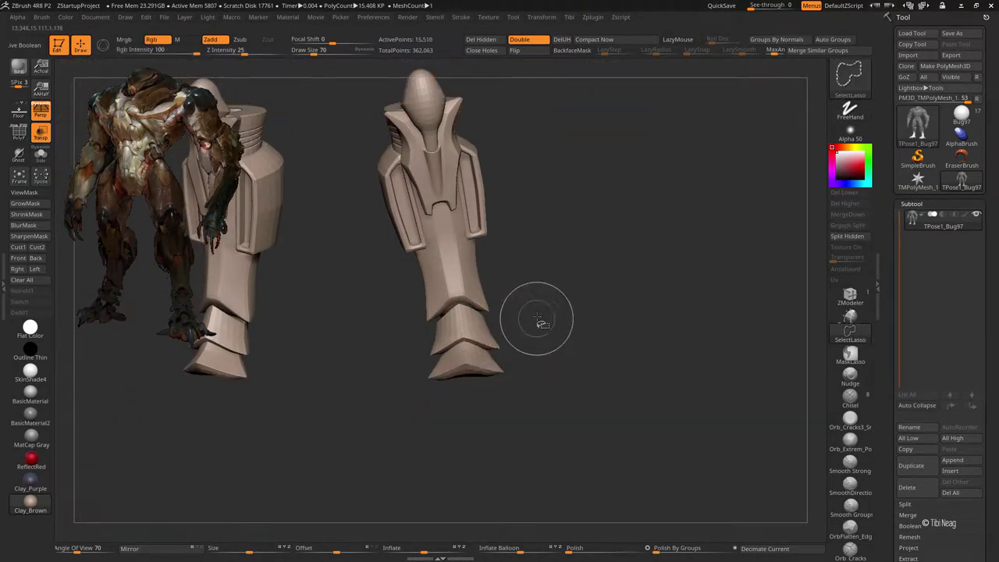
key("shift+f")
left_click(597, 265, "ctrl+shift")
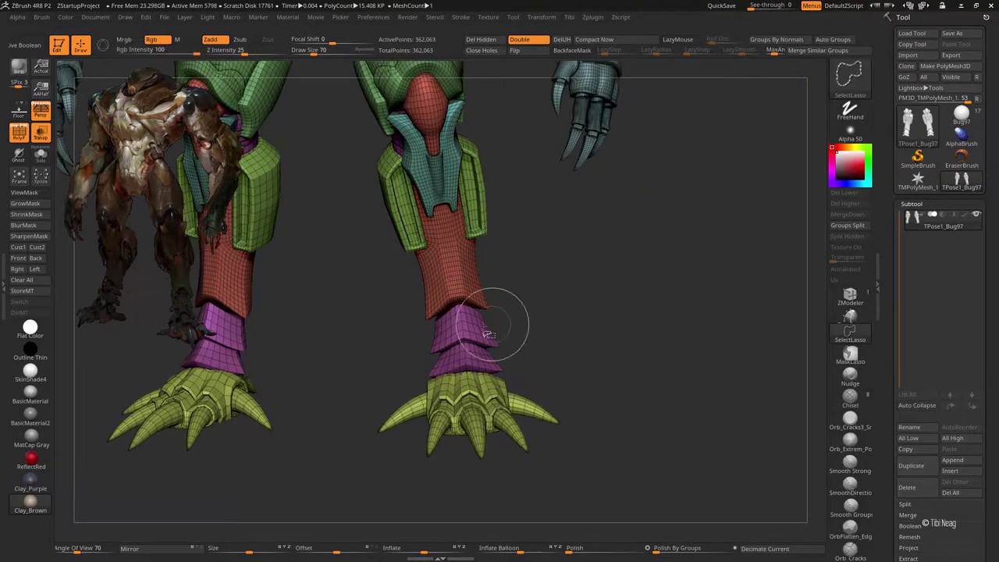
left_click(474, 334, "ctrl+alt+shift")
left_click_drag(475, 334, 587, 277)
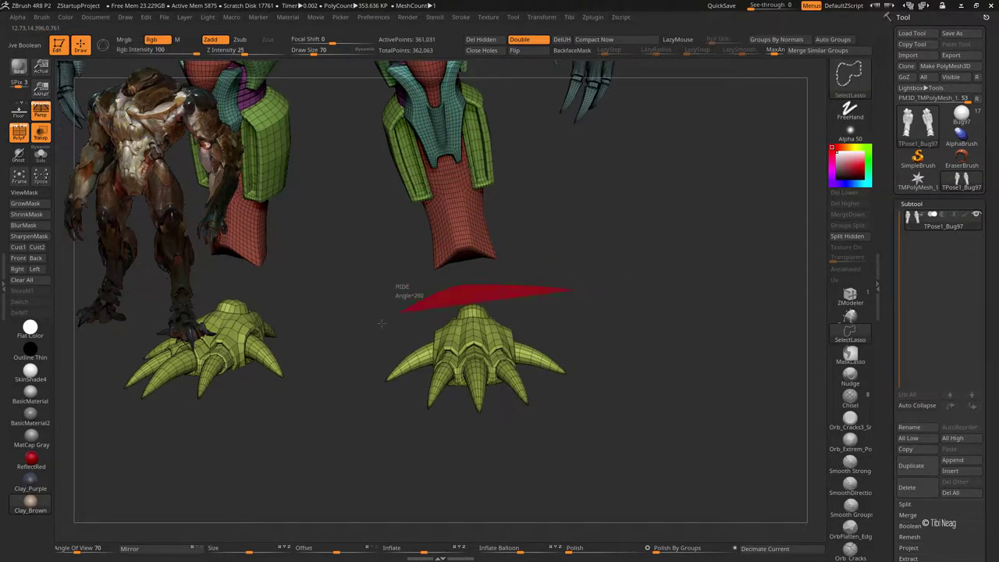
left_click_drag(381, 323, 683, 375, "ctrl+alt+shift")
key("shift+f")
left_click(685, 327, "ctrl+shift")
key("ctrl+z")
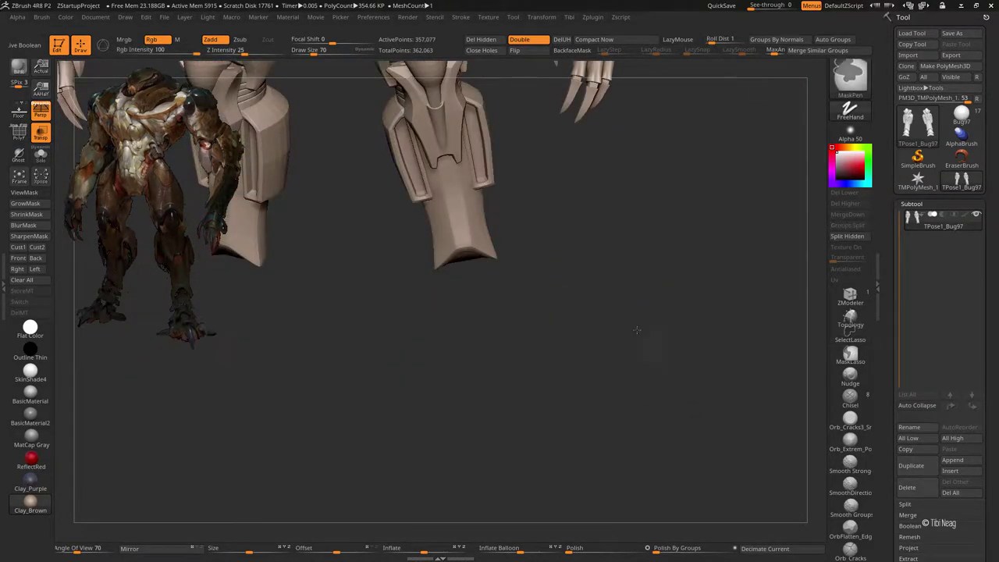
key("ctrl+shift+z")
Step: Reposition the clawed feet with a transpose line, checking them from front, side and above
key("w")
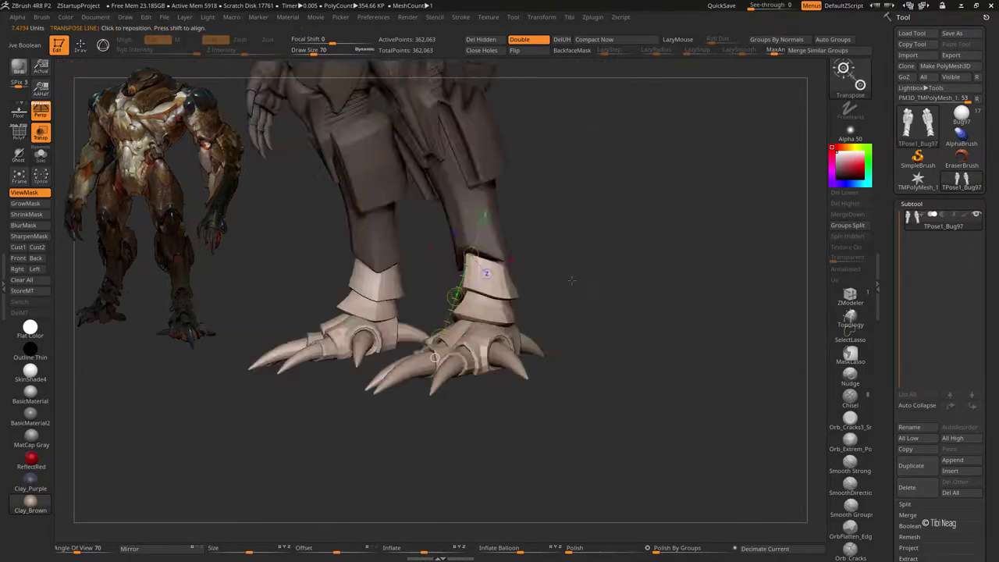
left_click_drag(537, 268, 380, 334)
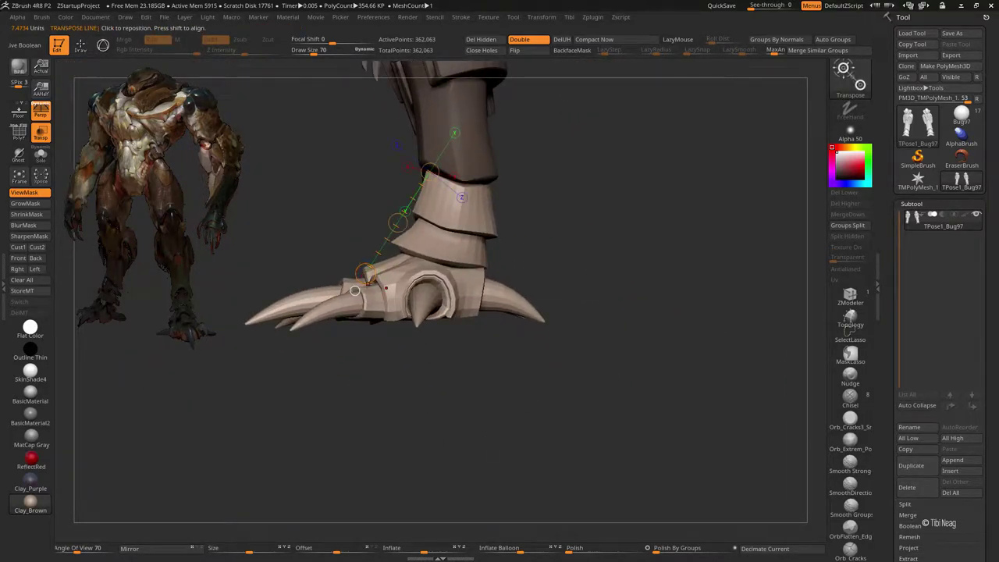
left_click_drag(594, 211, 651, 211)
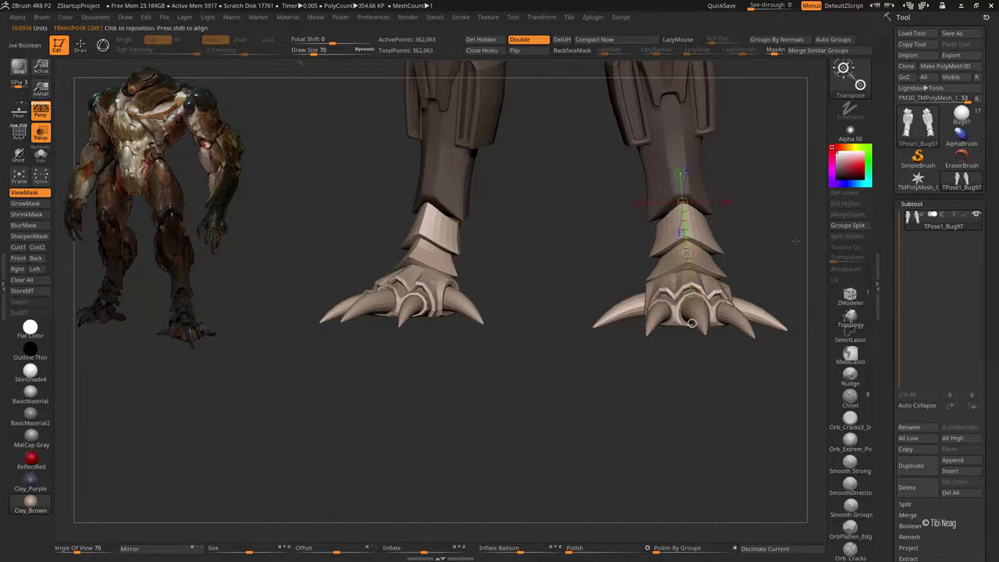
left_click_drag(795, 240, 429, 413)
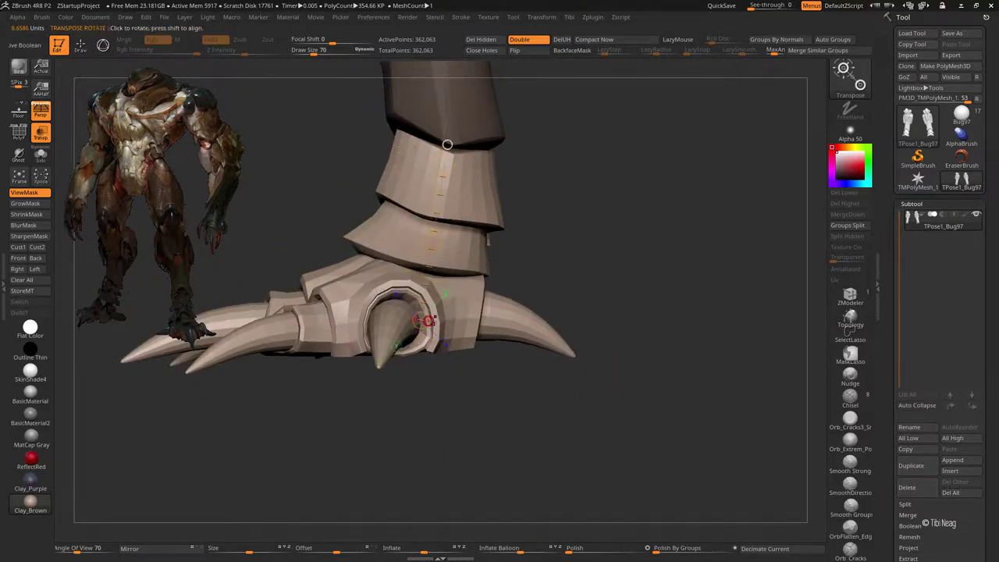
left_click_drag(664, 234, 550, 259)
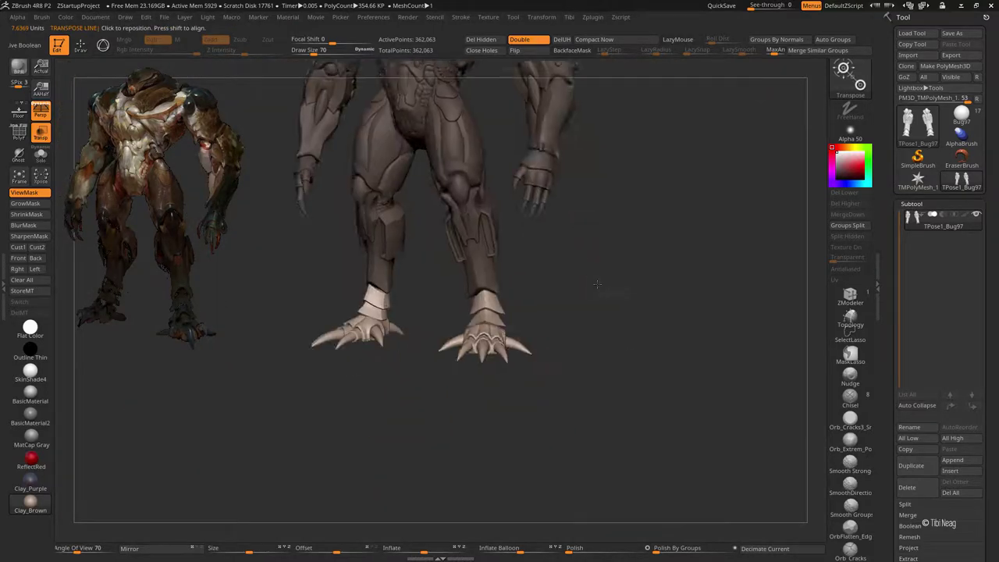
left_click_drag(522, 295, 522, 264)
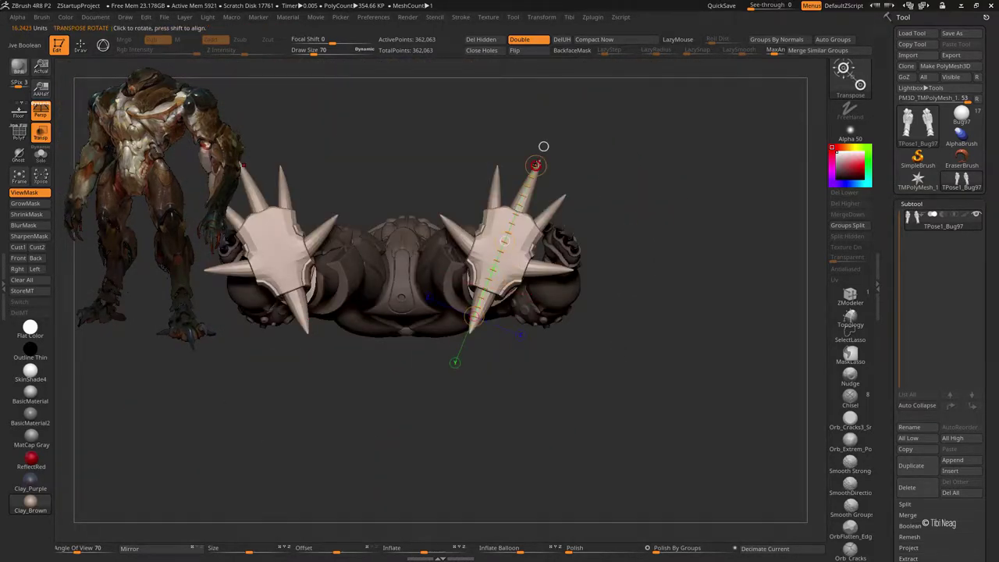
mouse_move(544, 146)
left_mouse_down()
mouse_move(506, 486)
mouse_move(11, 115)
left_mouse_up()
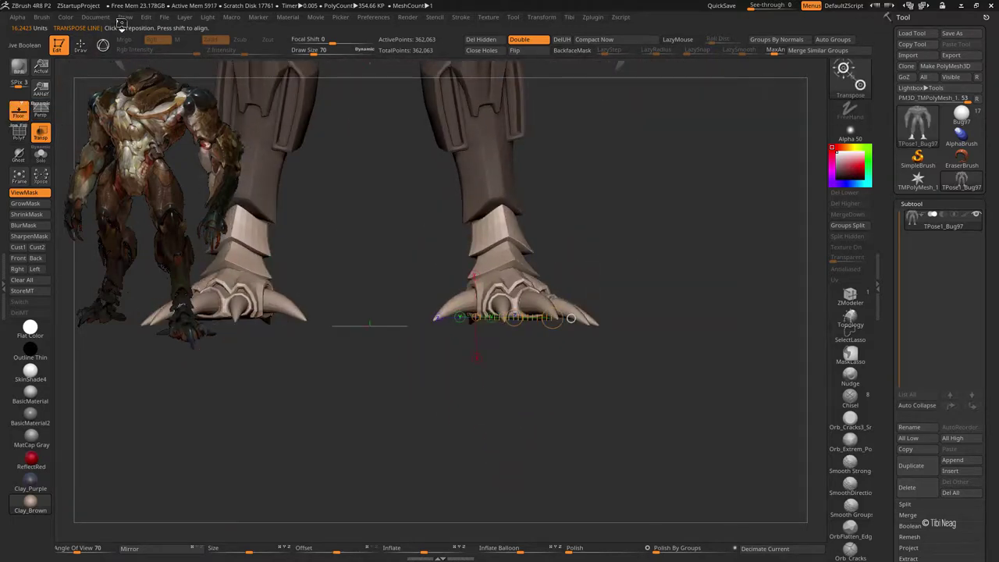
left_click(124, 18)
mouse_move(125, 326)
left_mouse_down()
mouse_move(588, 188)
mouse_move(576, 212)
mouse_move(670, 213)
left_mouse_up()
key("q")
key("f")
mouse_move(609, 301)
left_mouse_down("alt")
mouse_move(598, 314)
mouse_move(482, 287)
left_mouse_up("alt")
Step: Isolate the ankle pieces by polygroup and mask everything except the right ankle plate
left_click(475, 277, "ctrl+shift")
key("shift+f")
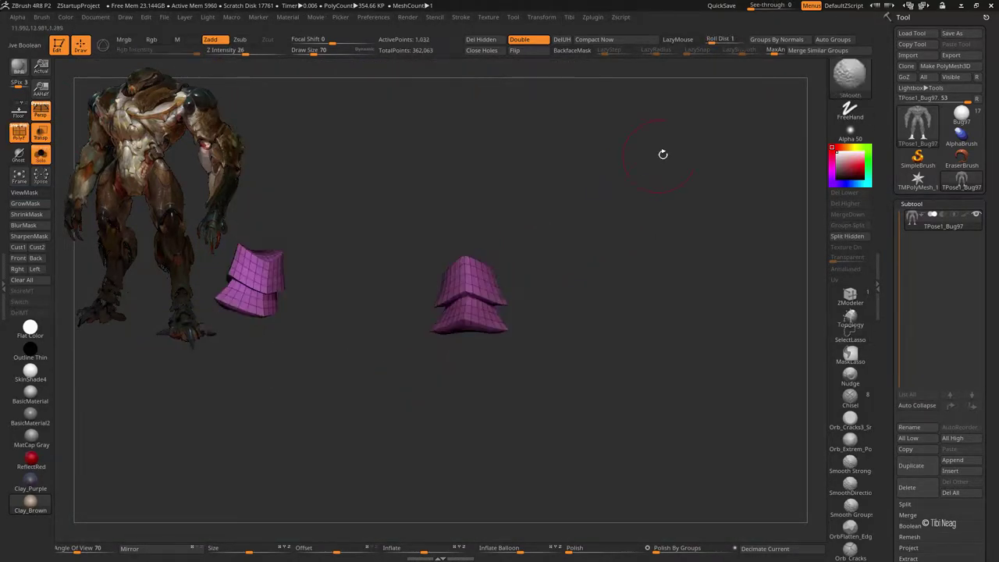
left_click(658, 163, "ctrl+shift")
left_click_drag(664, 234, 682, 208)
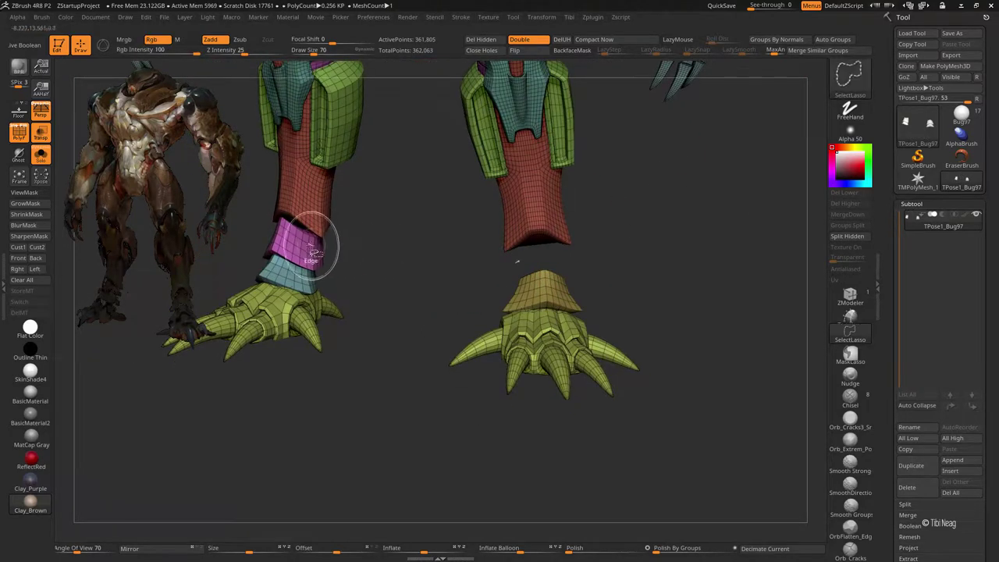
left_click(351, 289, "ctrl+shift")
left_click(316, 270, "ctrl+shift")
left_click(390, 278, "ctrl+shift")
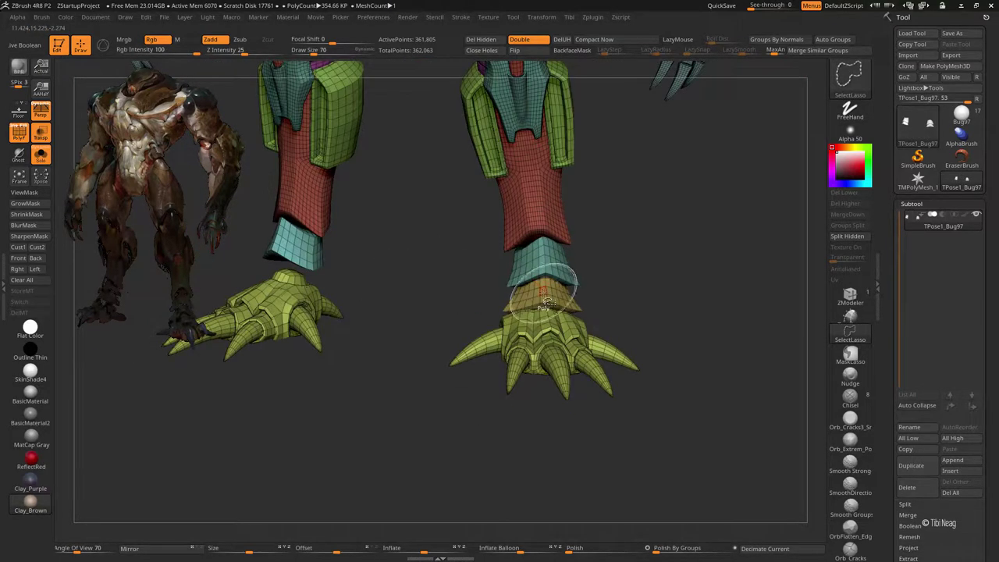
mouse_move(657, 268)
left_mouse_down()
mouse_move(555, 274)
mouse_move(570, 245)
mouse_move(645, 283)
left_mouse_up()
Step: Tilt the ankle plate into the concept's angle with Transpose, checking it from several views
key("w")
key("shift+f")
key("q")
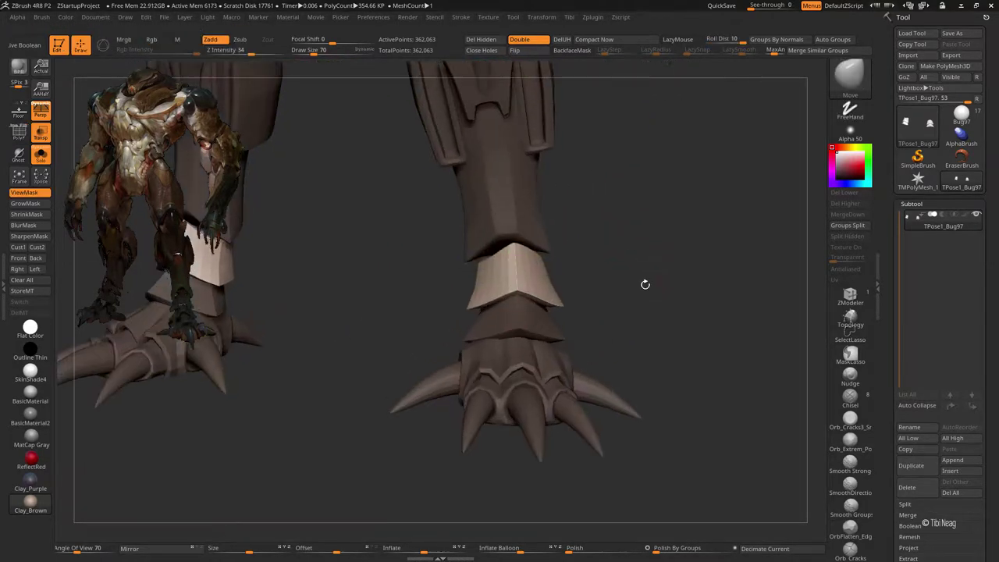
key("shift+f")
key("shift+f")
key("w")
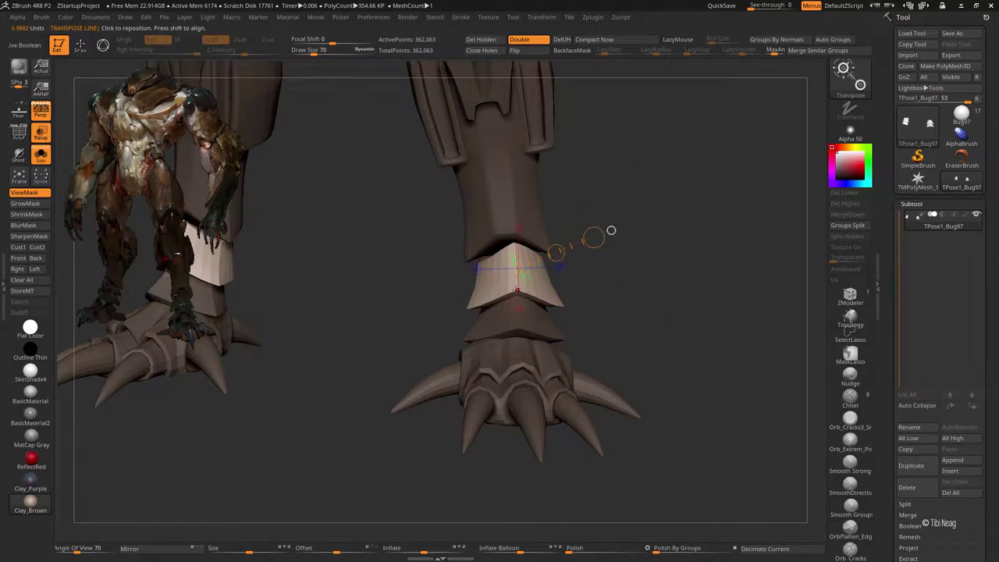
mouse_move(512, 223)
left_mouse_down()
mouse_move(529, 221)
mouse_move(507, 239)
left_mouse_up()
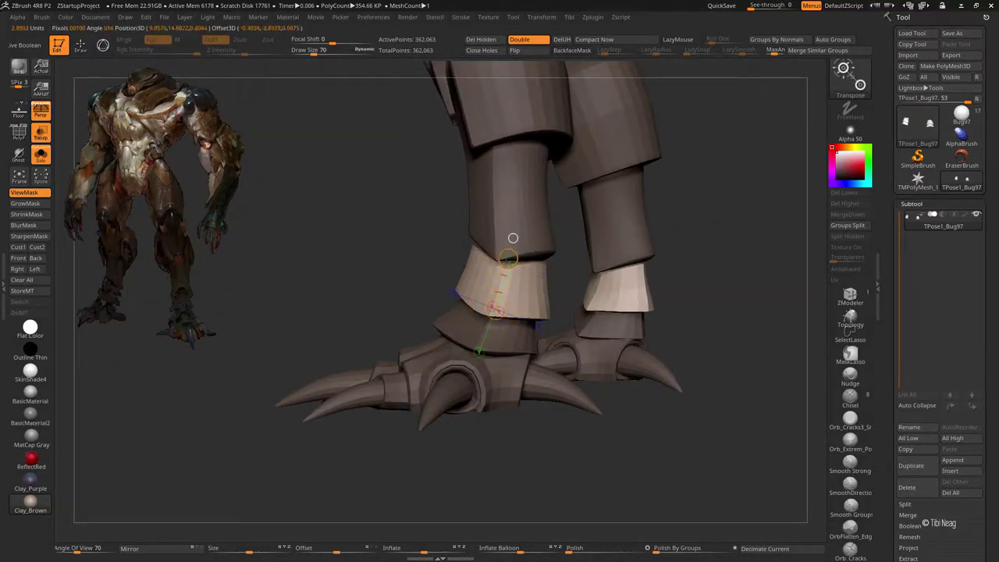
mouse_move(513, 238)
left_mouse_down()
mouse_move(490, 238)
mouse_move(497, 328)
left_mouse_up()
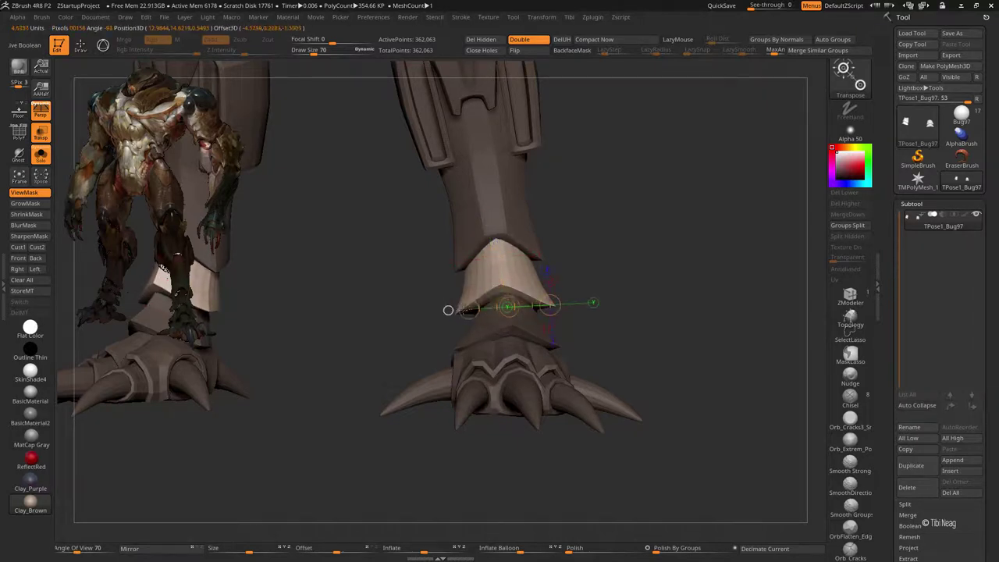
mouse_move(439, 314)
left_mouse_down()
mouse_move(599, 327)
mouse_move(574, 267)
mouse_move(516, 273)
mouse_move(572, 257)
left_mouse_up()
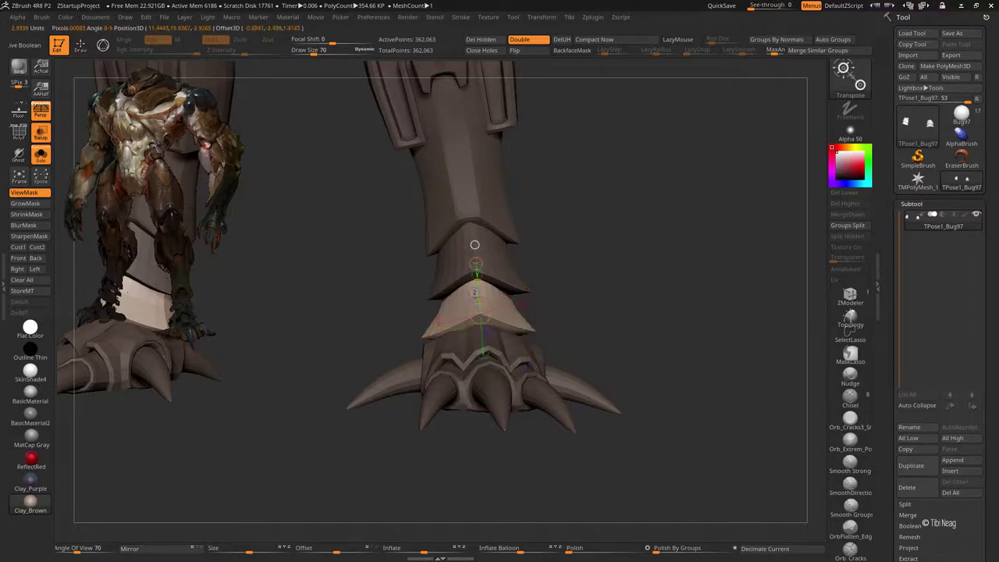
mouse_move(572, 257)
left_mouse_down()
mouse_move(515, 265)
mouse_move(491, 252)
left_mouse_up()
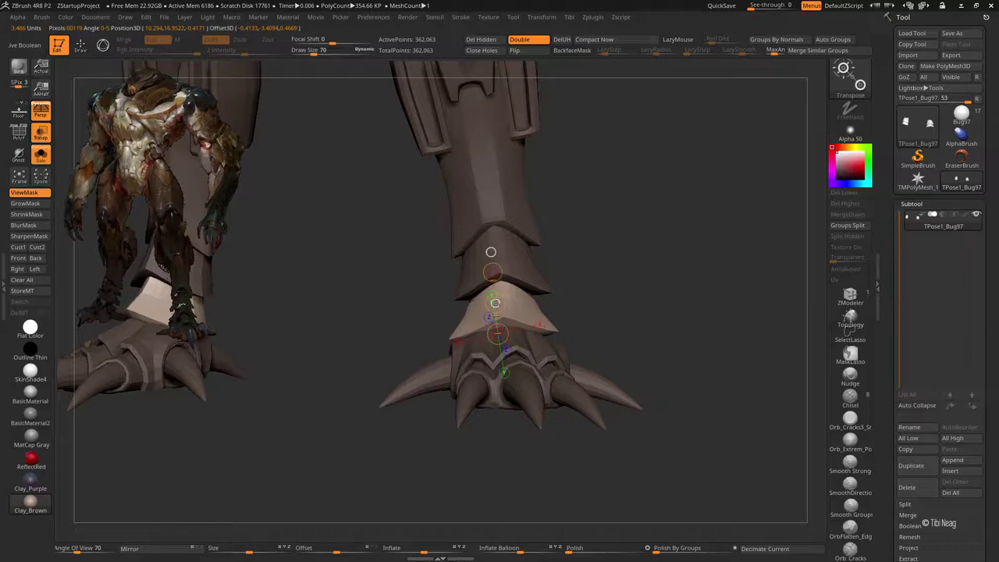
key("q")
left_click_drag(602, 279, 522, 359)
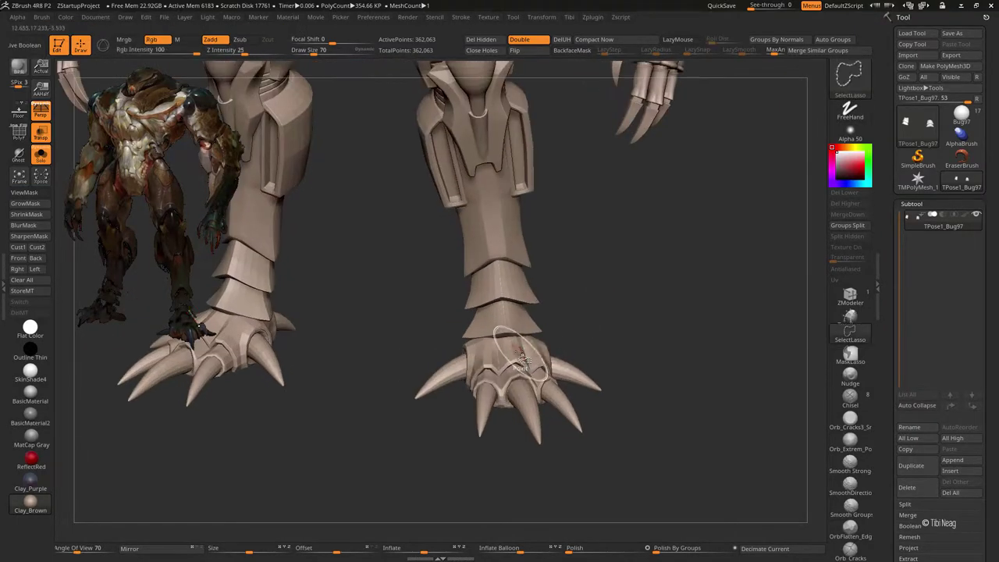
Step: Mask the legs, then drag the feet lower so their claws stretch
left_click(522, 360, "ctrl+shift")
key("w")
left_click(618, 319, "ctrl+shift")
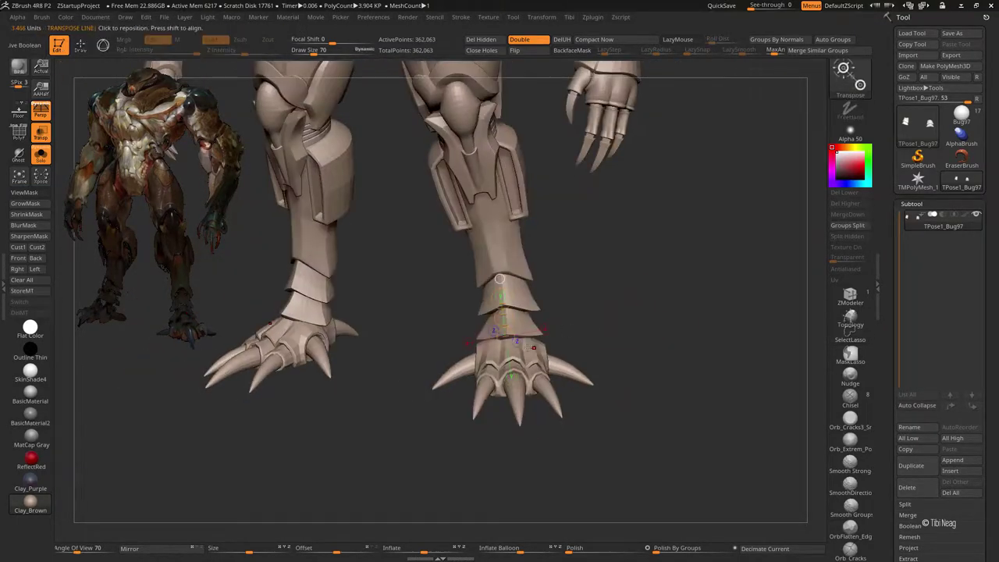
left_click_drag(500, 279, 508, 261, "ctrl")
left_click_drag(503, 310, 501, 309)
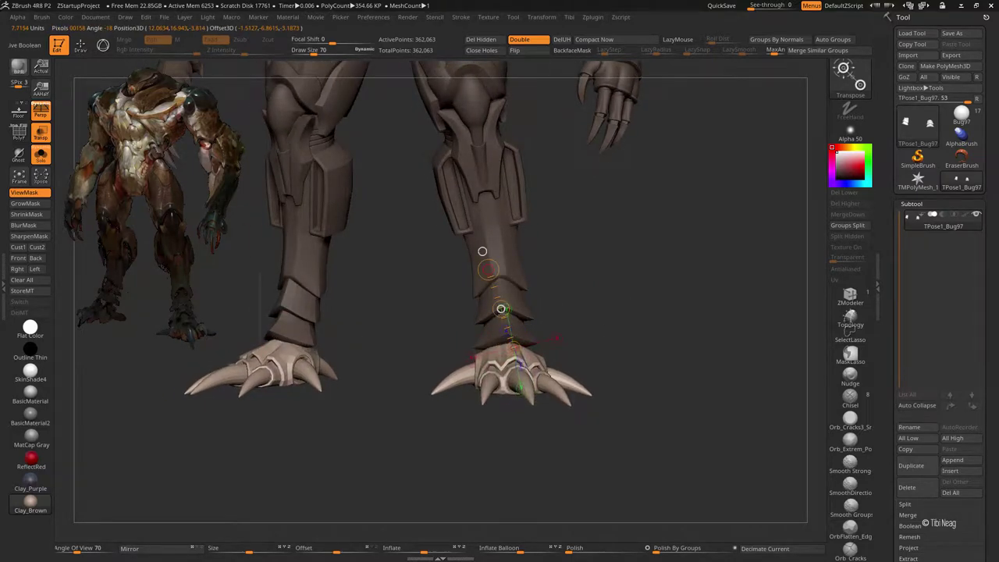
Step: Check the lowered feet against the floor grid and frame the full body
mouse_move(593, 234)
left_mouse_down()
mouse_move(617, 297)
mouse_move(601, 328)
left_mouse_up()
key("q")
left_click(18, 111)
mouse_move(531, 295)
left_mouse_down()
mouse_move(596, 303)
mouse_move(575, 297)
mouse_move(595, 337)
mouse_move(462, 259)
mouse_move(558, 474)
mouse_move(638, 322)
left_mouse_up()
key("f")
left_click(18, 111)
Step: Inspect the feet from below and front, then show the floor with perspective off
key("w")
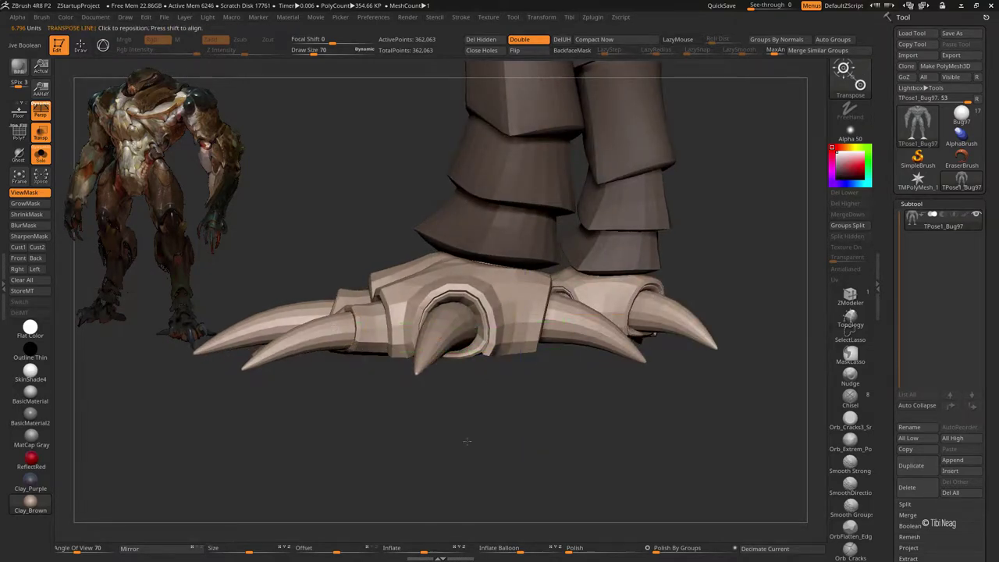
left_click_drag(467, 441, 684, 190)
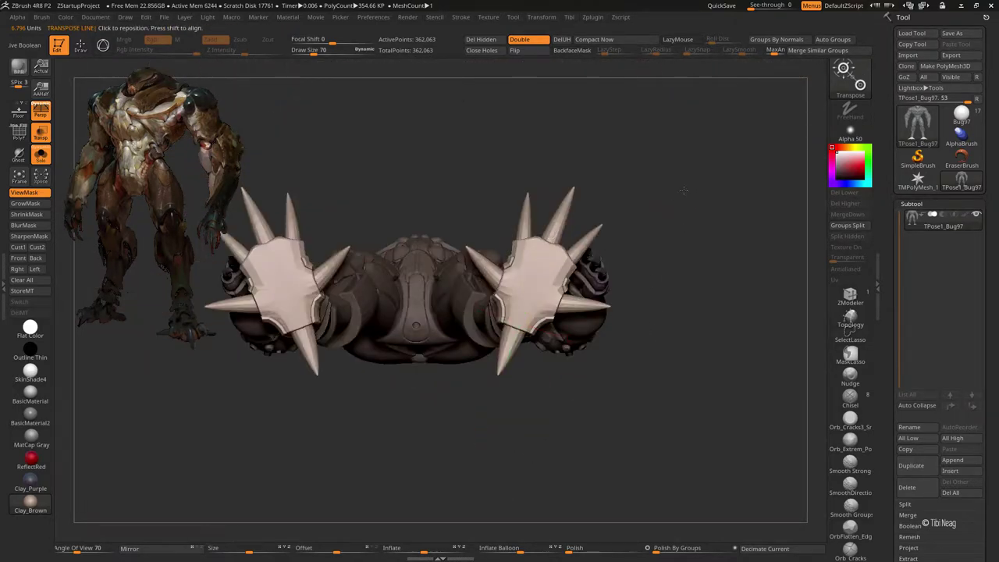
left_click_drag(684, 189, 616, 335)
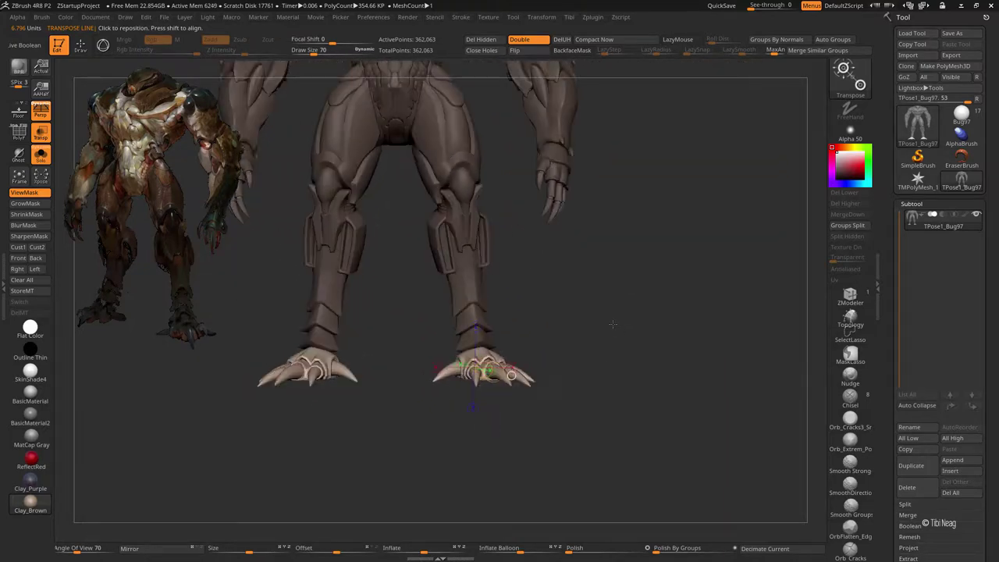
mouse_move(613, 324)
left_mouse_down("alt")
mouse_move(602, 277)
mouse_move(658, 362)
mouse_move(607, 294)
mouse_move(591, 290)
mouse_move(627, 195)
mouse_move(630, 208)
mouse_move(511, 306)
left_mouse_up("alt")
key("q")
left_click(19, 111)
left_click(42, 113)
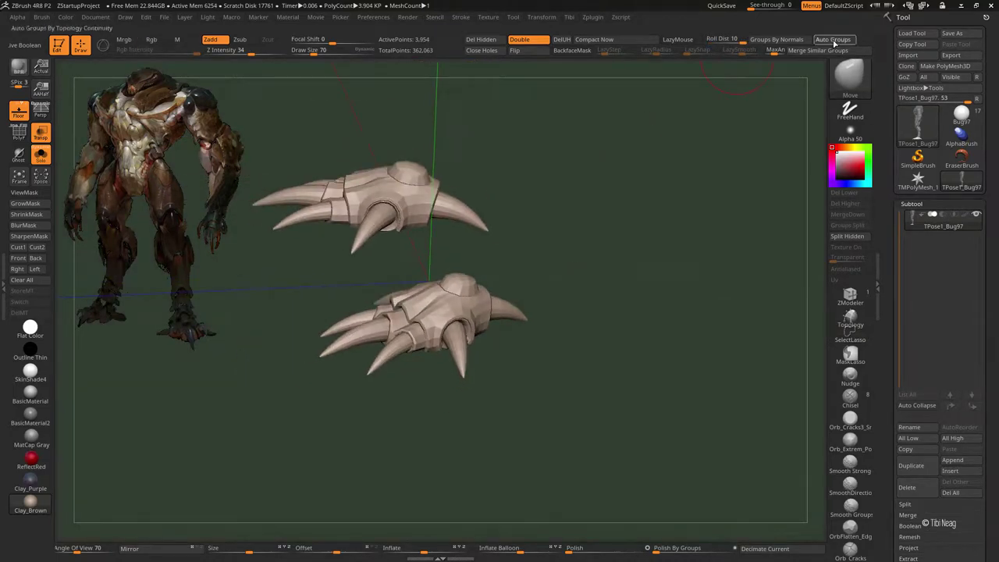
Step: Show polygroup colours and wireframe, inspect the isolated claw meshes, then restore the full mesh
key("shift+f")
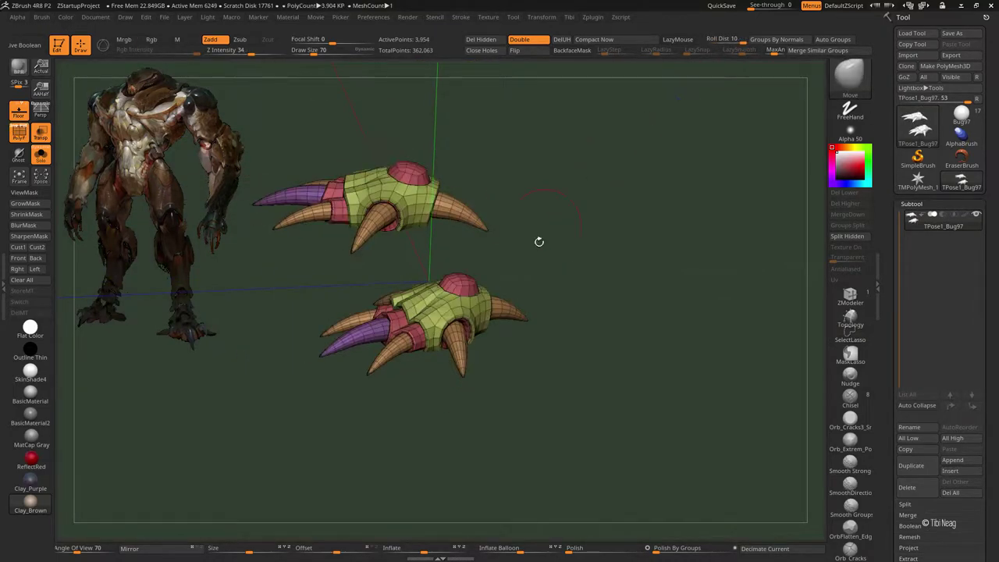
left_click_drag(570, 246, 460, 343)
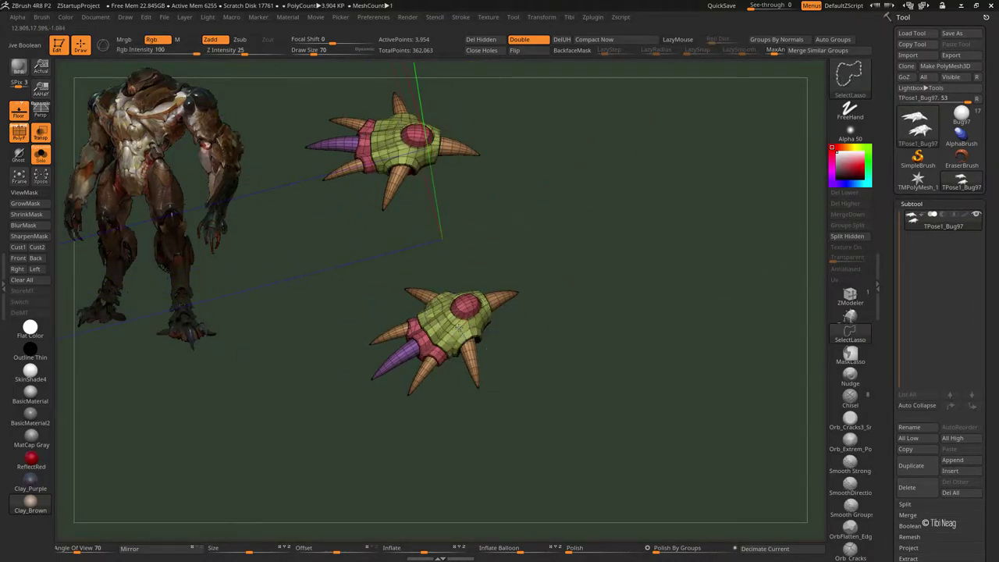
left_click(513, 350, "ctrl+shift")
left_click(450, 353, "ctrl+shift")
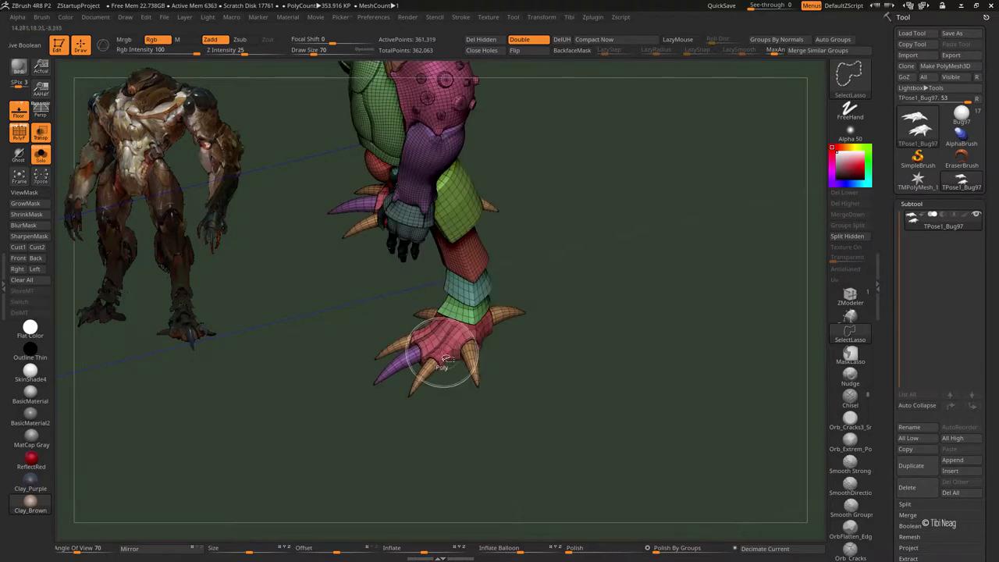
key("ctrl+z")
left_click(408, 367, "ctrl+shift")
Step: Hide the purple claw polygroups so only the feet remain to work on
left_click(409, 367, "ctrl+shift")
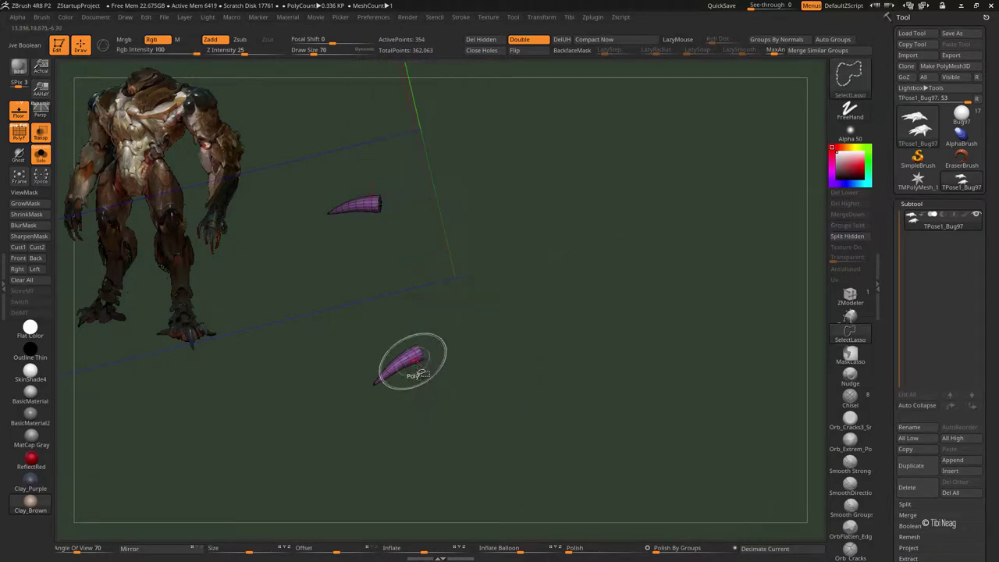
left_click(424, 377, "ctrl+shift")
left_click(421, 383, "ctrl+alt+shift")
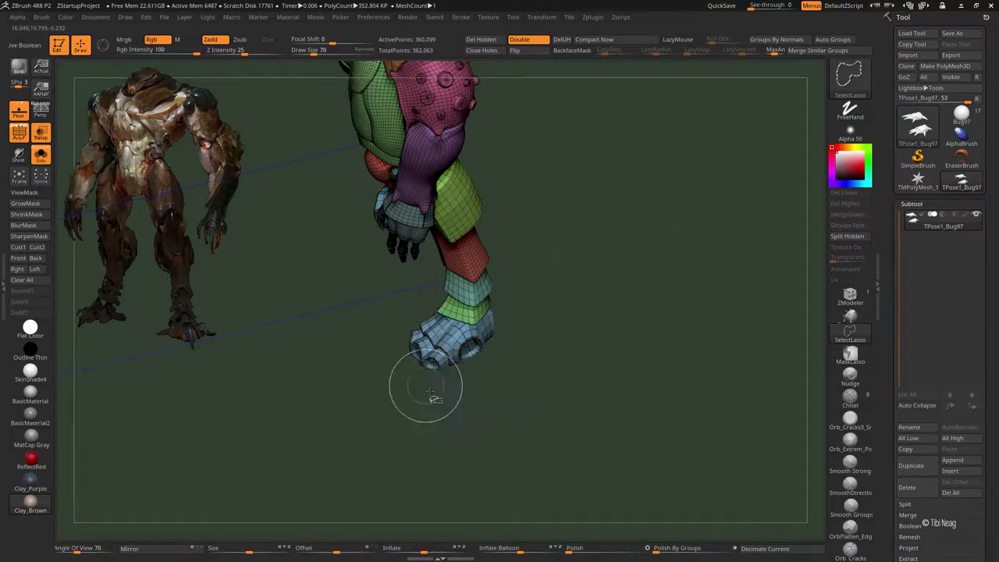
mouse_move(424, 385)
left_mouse_down("ctrl+shift")
mouse_move(435, 434)
mouse_move(607, 362)
mouse_move(595, 318)
mouse_move(585, 357)
mouse_move(694, 322)
mouse_move(555, 288)
left_mouse_up("ctrl+shift")
left_click(435, 435, "ctrl+shift")
left_click(585, 357, "ctrl+shift")
left_click(654, 308, "ctrl+shift")
left_click(593, 365, "ctrl+alt+shift")
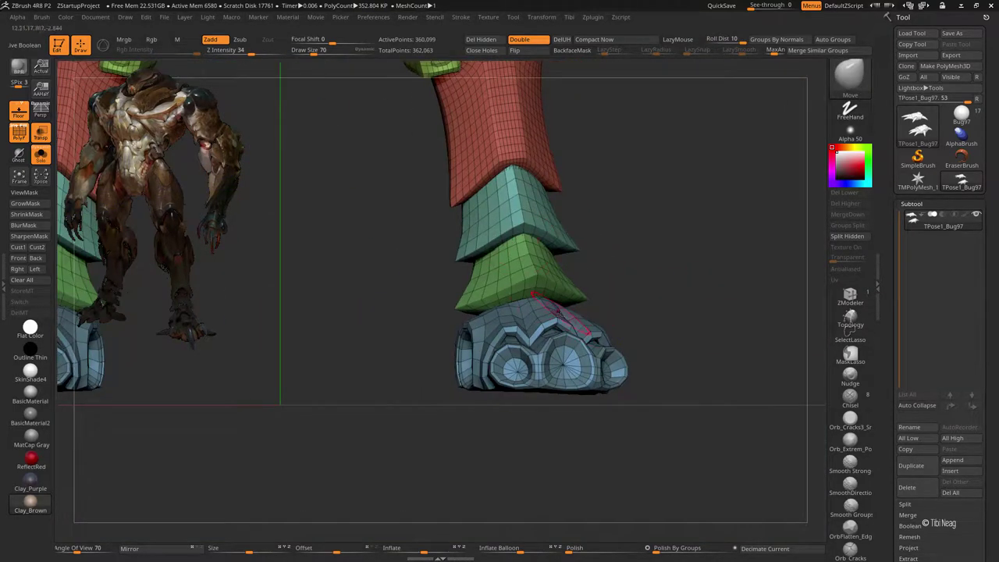
Step: With the floor grid on, rotate both feet slightly about their vertical axis
left_click_drag(662, 278, 656, 406)
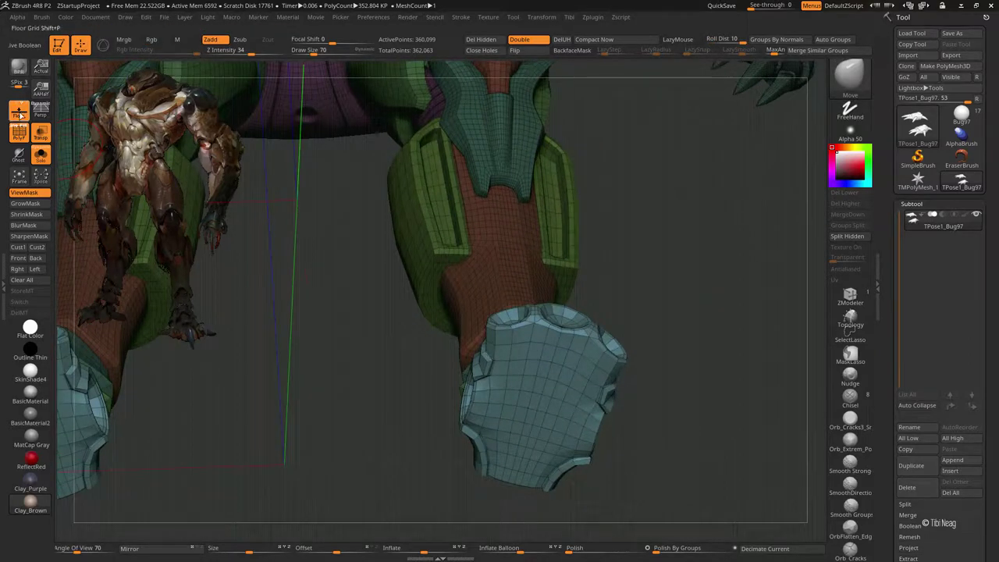
left_click(20, 113)
key("w")
left_click_drag(546, 346, 517, 491)
left_click_drag(685, 437, 685, 332)
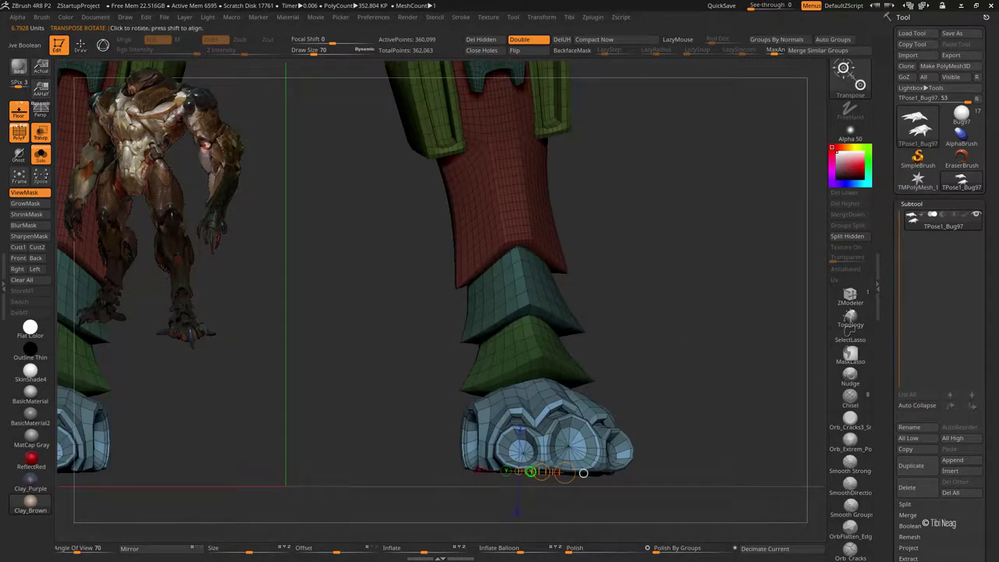
mouse_move(541, 472)
left_mouse_down()
mouse_move(266, 262)
mouse_move(424, 419)
left_mouse_up()
Step: Hide polygroup colours, turn perspective back on, and frame the whole creature
key("q")
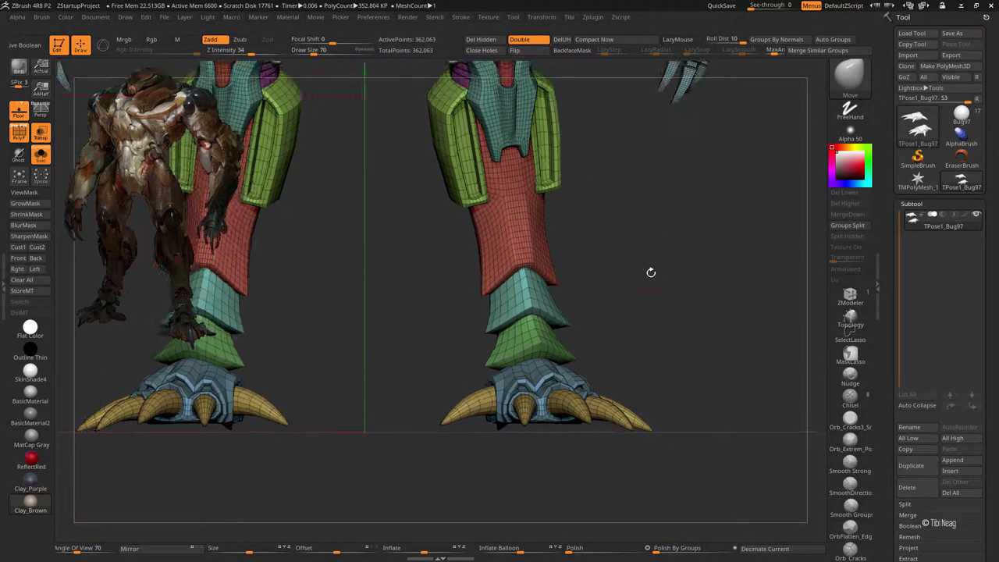
left_click_drag(651, 272, 530, 390, "alt")
left_click(19, 134)
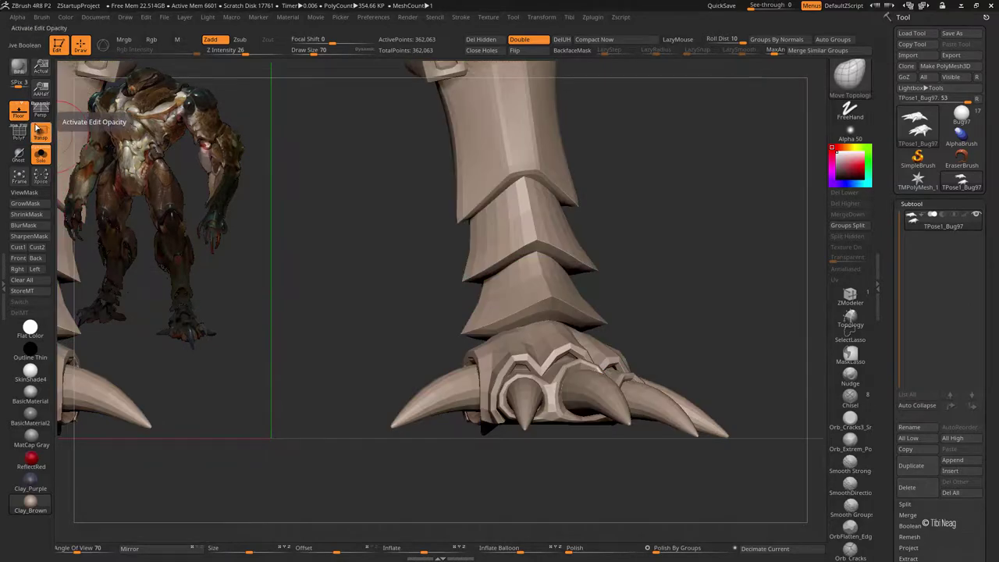
left_click_drag(361, 305, 308, 297)
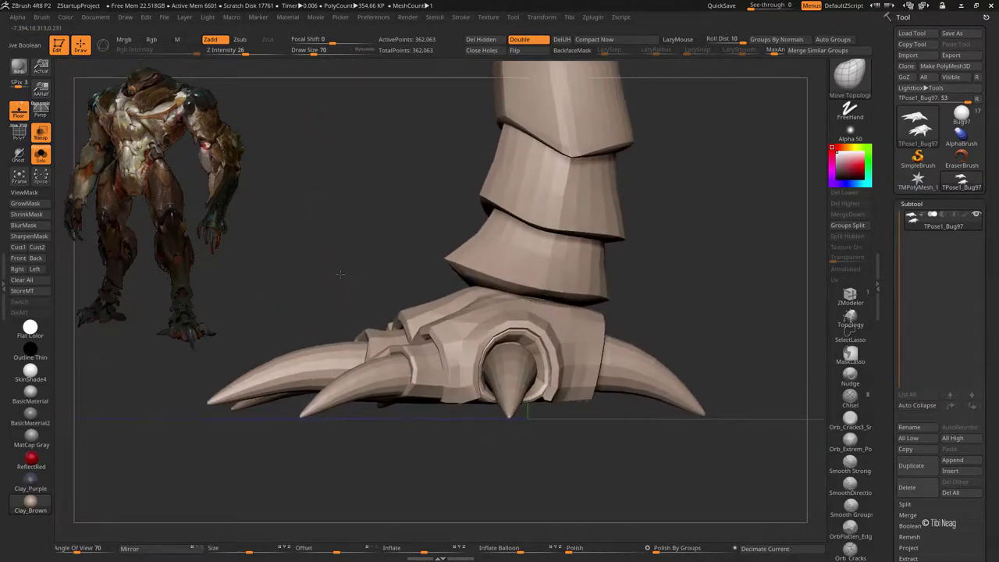
left_click(40, 111)
key("f")
left_click_drag(562, 258, 663, 261)
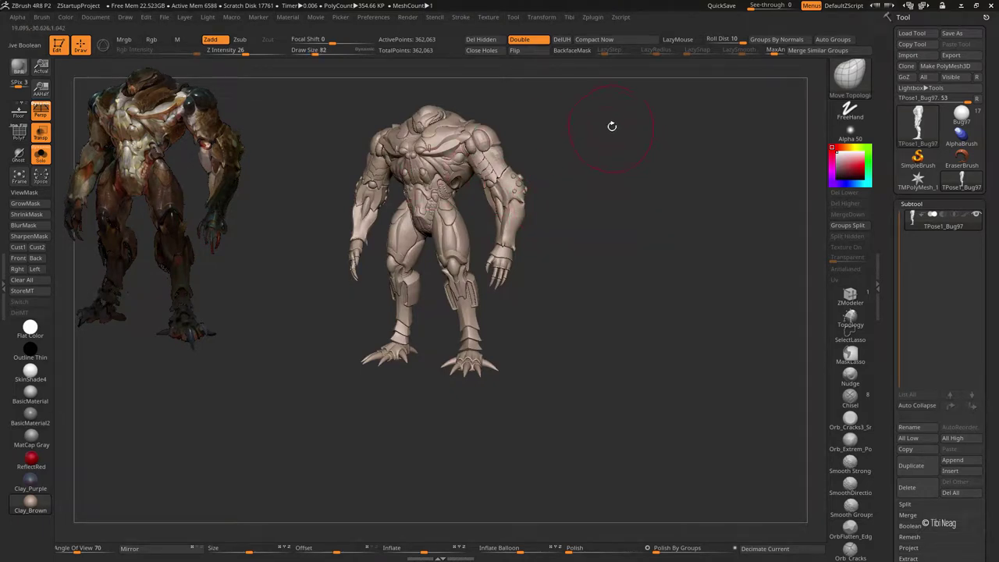
Step: Mask the creature's body so the head stays free, then undo a trial head move
left_click_drag(625, 135, 554, 193)
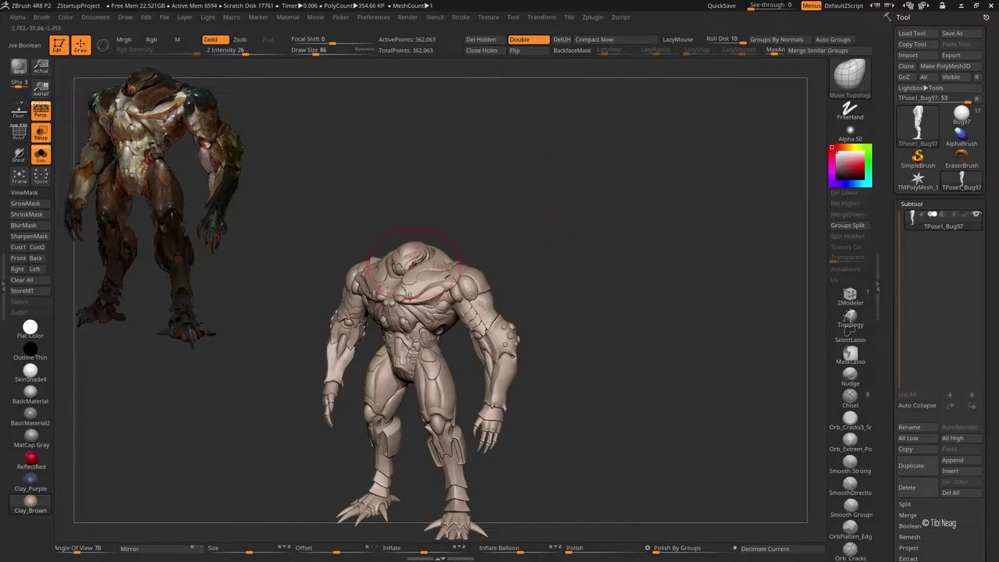
left_click_drag(414, 261, 432, 244)
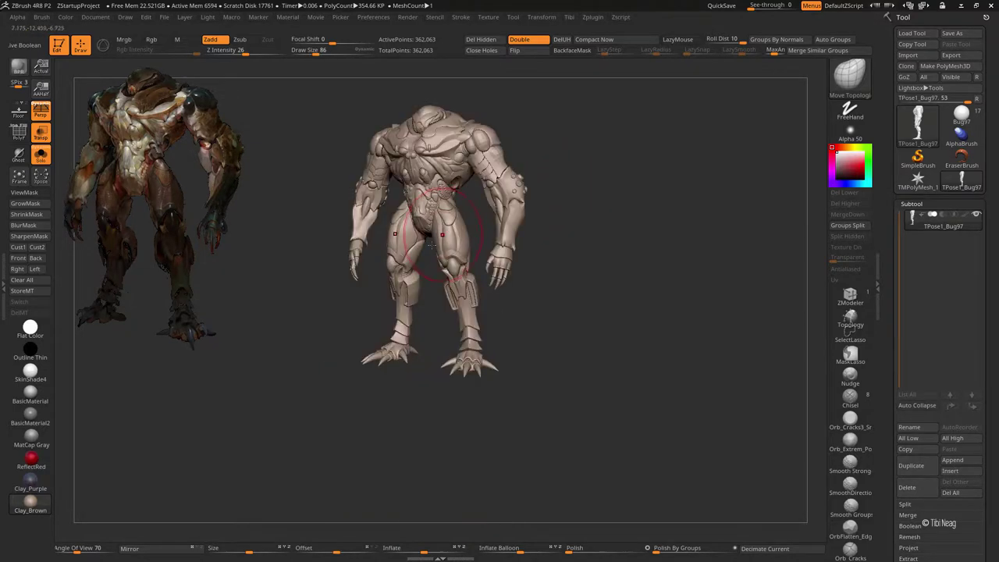
left_click(458, 385, "ctrl")
key("f")
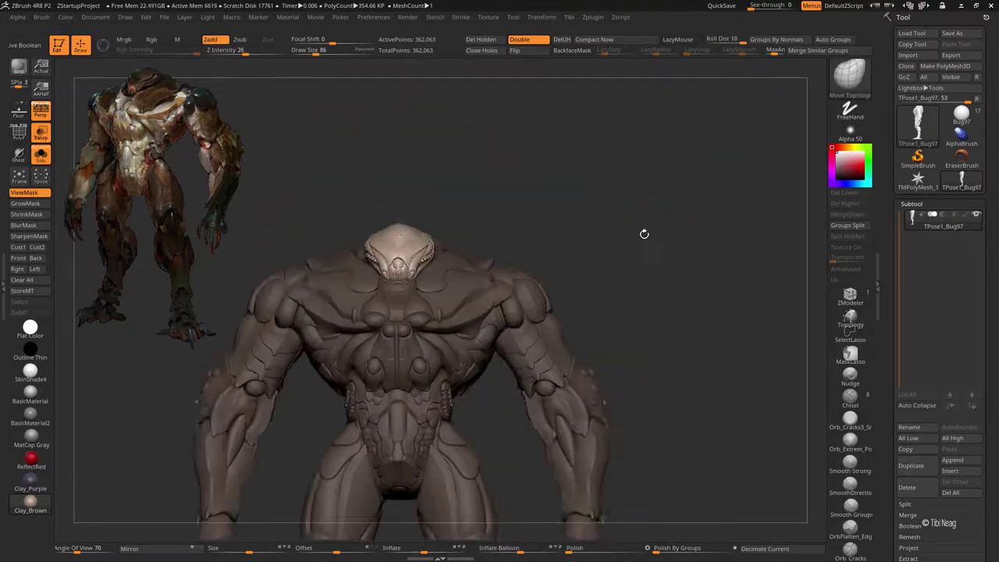
key("w")
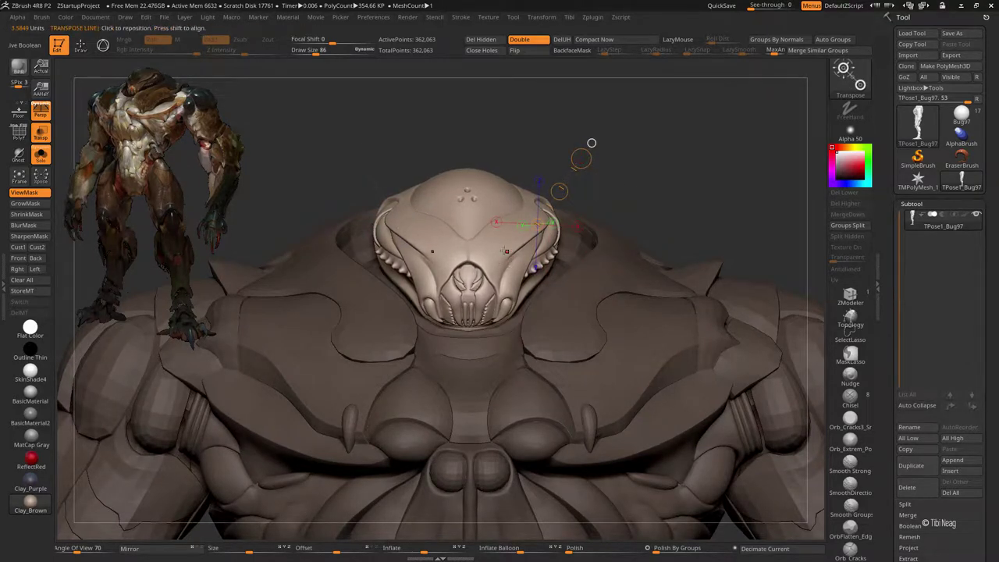
key("q")
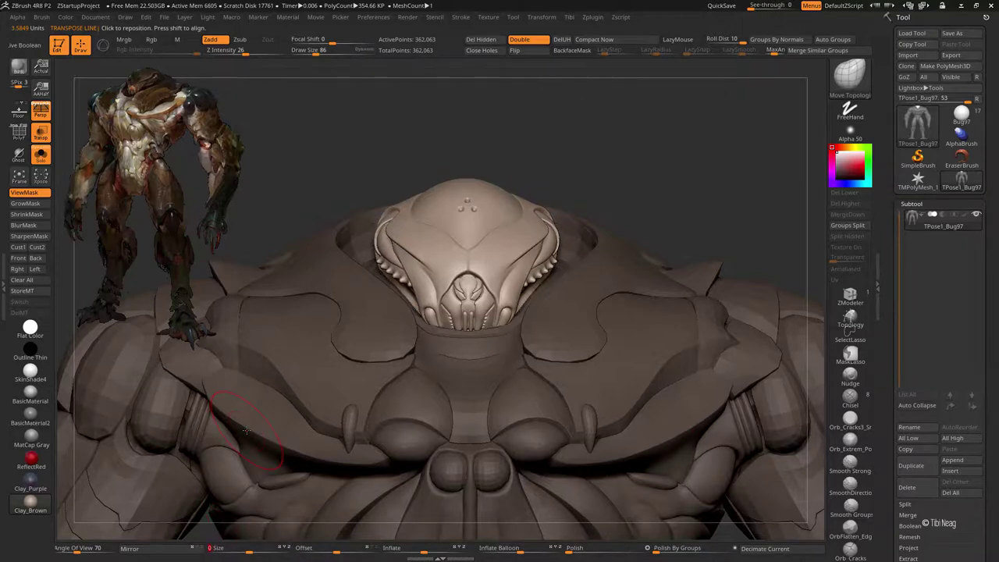
key("ctrl+z")
Step: Check the head's placement with the Transpose gizmo, then turn off the mask display
key("w")
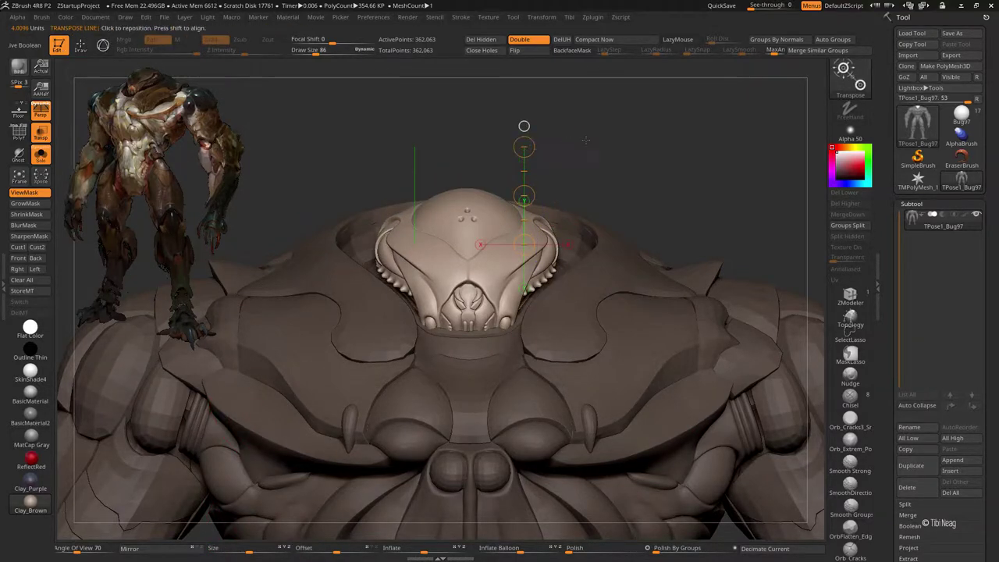
mouse_move(515, 228)
left_mouse_down()
mouse_move(703, 235)
mouse_move(524, 195)
left_mouse_up()
left_click_drag(703, 312, 594, 312)
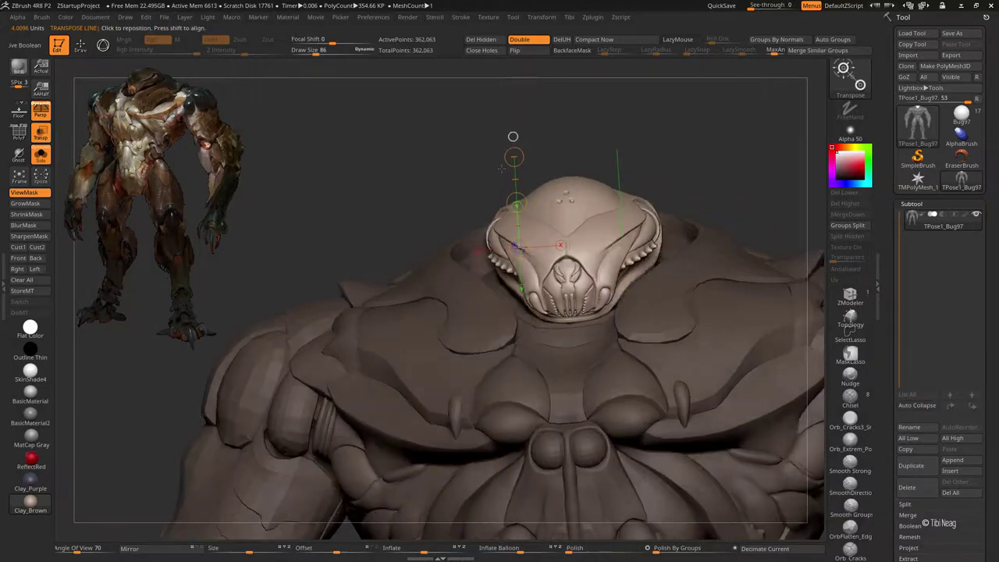
key("f")
key("q")
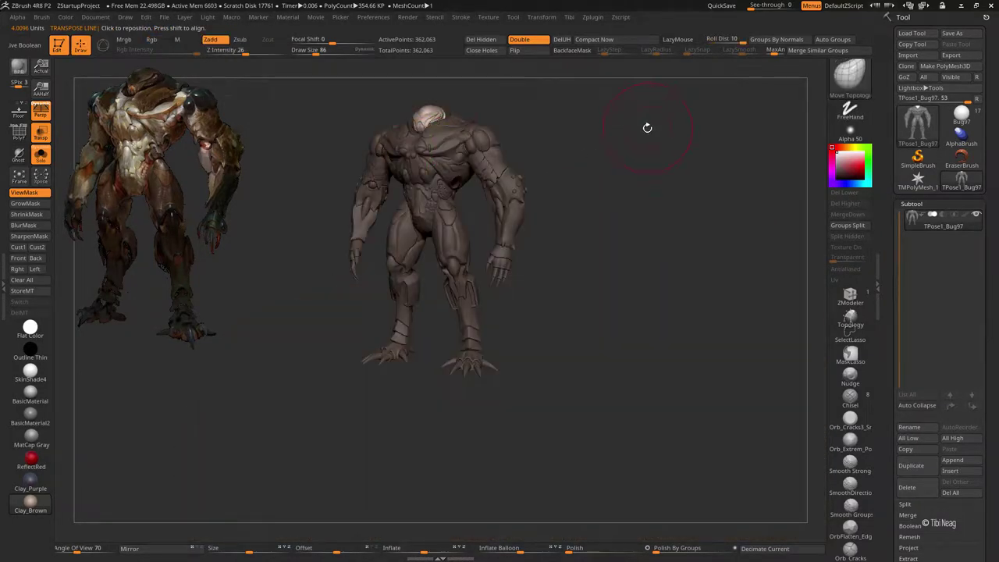
left_click(43, 195)
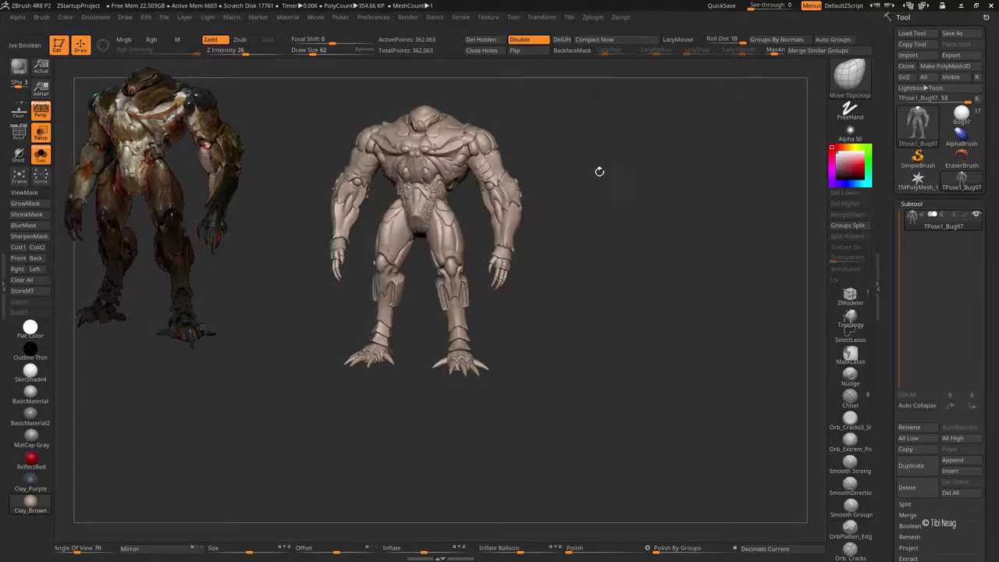
Step: Load Bug97 and the numbered Super_Bug part subtools through the Zplugin menu
mouse_move(583, 175)
left_mouse_down("alt")
mouse_move(687, 121)
mouse_move(664, 136)
left_mouse_up("alt")
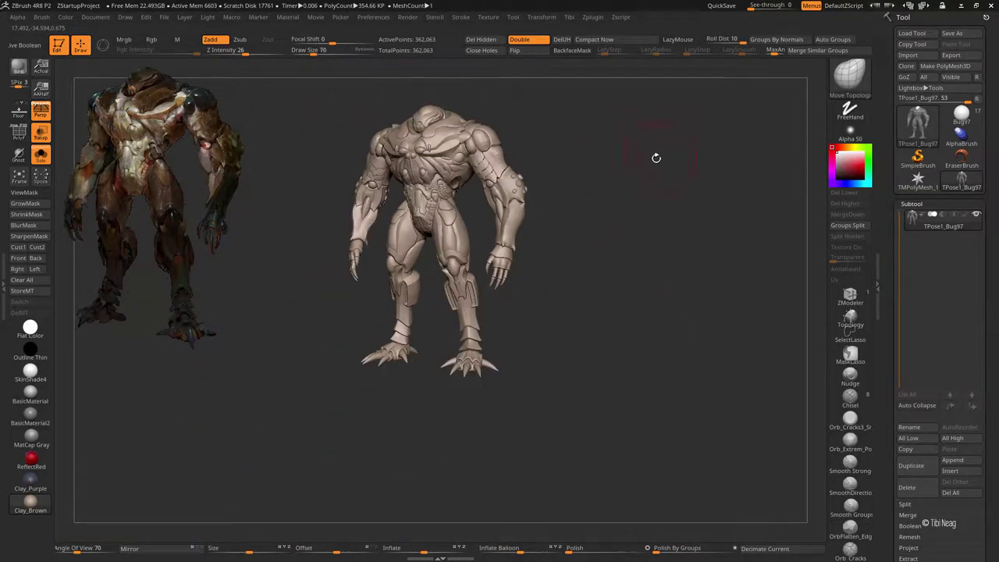
mouse_move(628, 170)
left_mouse_down()
mouse_move(640, 164)
mouse_move(615, 169)
mouse_move(695, 125)
mouse_move(695, 134)
mouse_move(671, 105)
mouse_move(670, 142)
mouse_move(656, 129)
mouse_move(634, 159)
left_mouse_up()
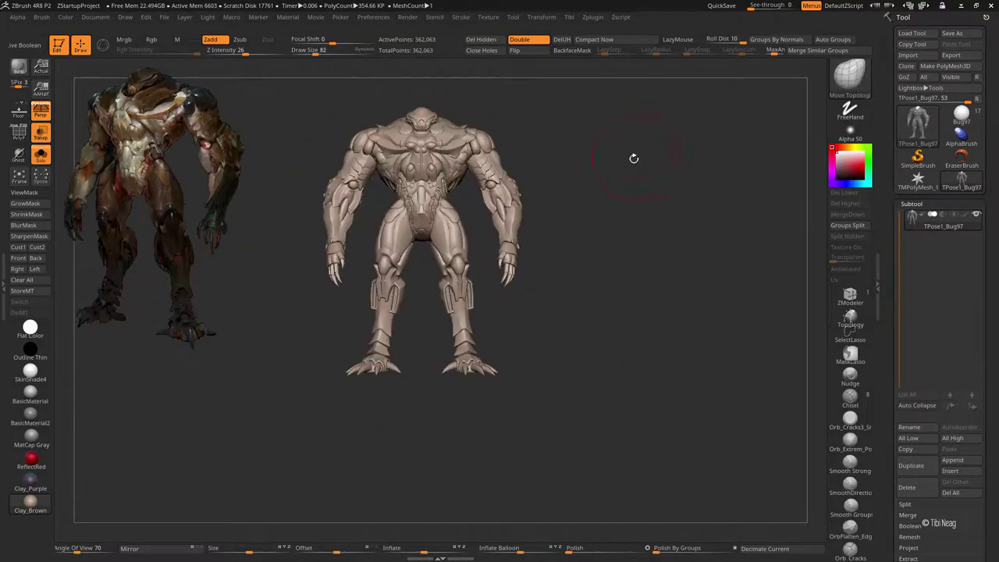
left_click(581, 23)
left_click(611, 24)
left_click(676, 363)
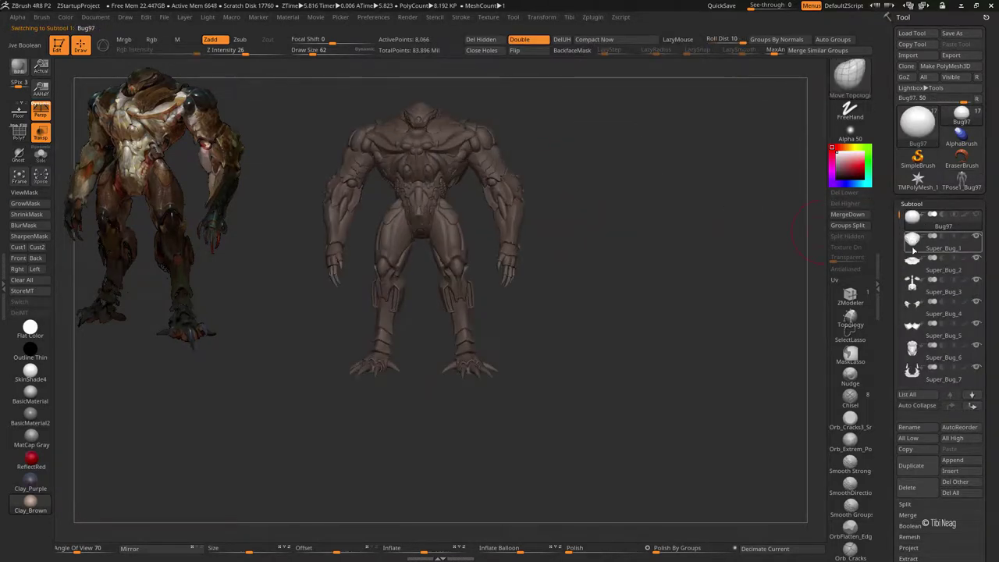
Step: Select Super_Bug_1, show it in Solo with PolyF, and try Reconstruct Subdiv
left_click(40, 132)
mouse_move(631, 207)
left_mouse_down()
mouse_move(617, 193)
mouse_move(804, 359)
left_mouse_up()
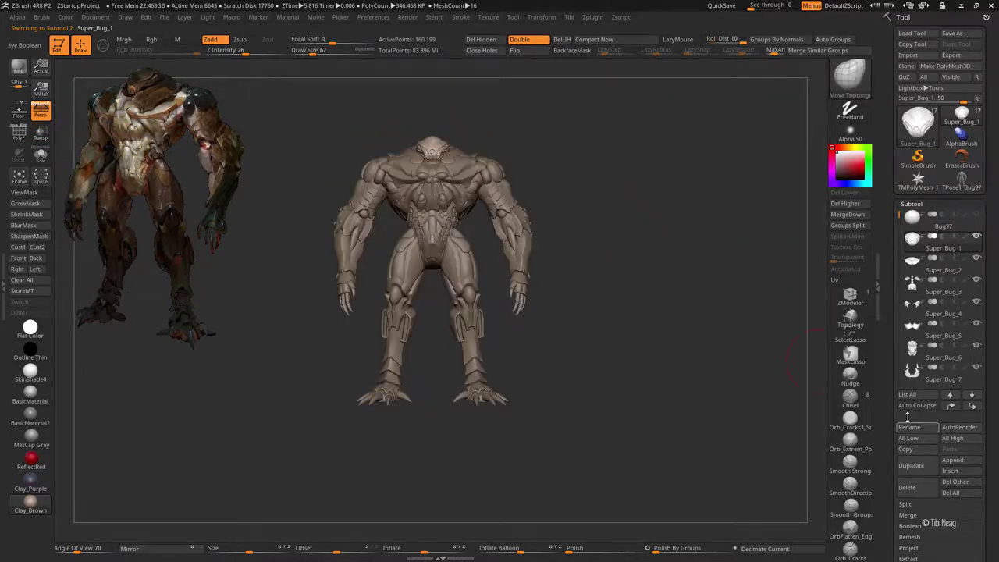
mouse_move(658, 275)
left_mouse_down()
mouse_move(631, 276)
mouse_move(669, 123)
left_mouse_up()
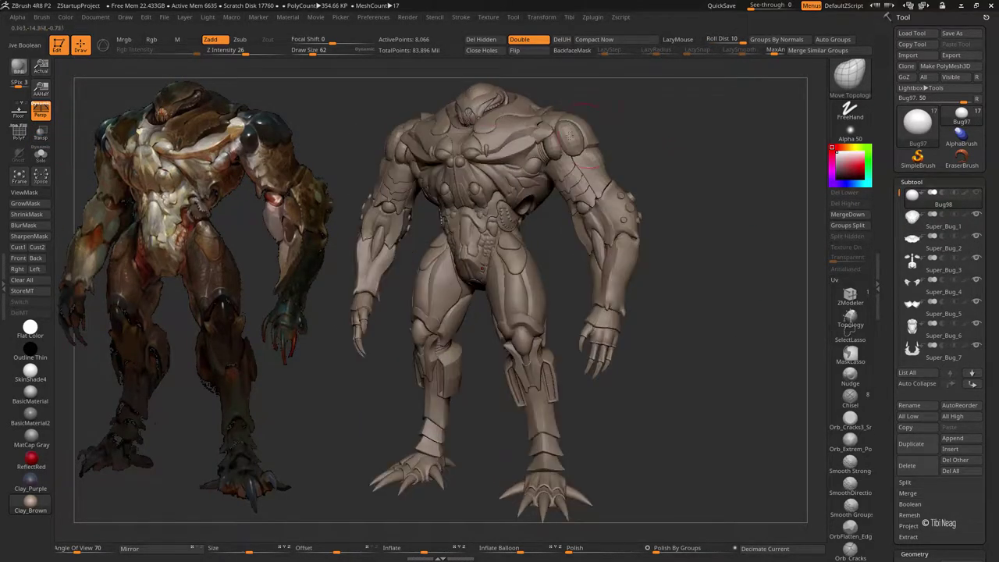
left_click(468, 110, "alt")
key("ctrl+shift+f")
key("shift+f")
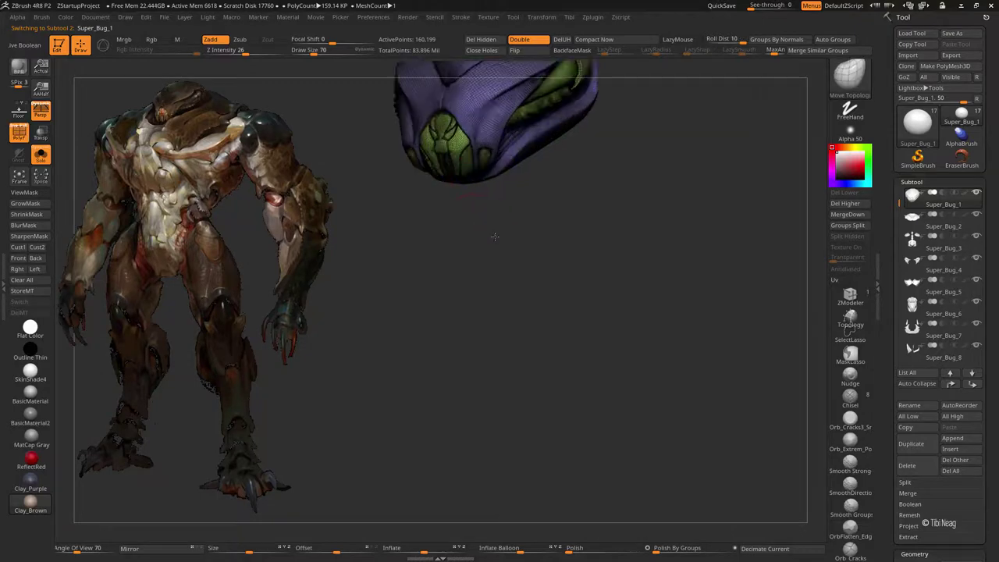
left_click(915, 554)
mouse_move(749, 438)
left_mouse_down()
mouse_move(662, 392)
mouse_move(978, 539)
left_mouse_up()
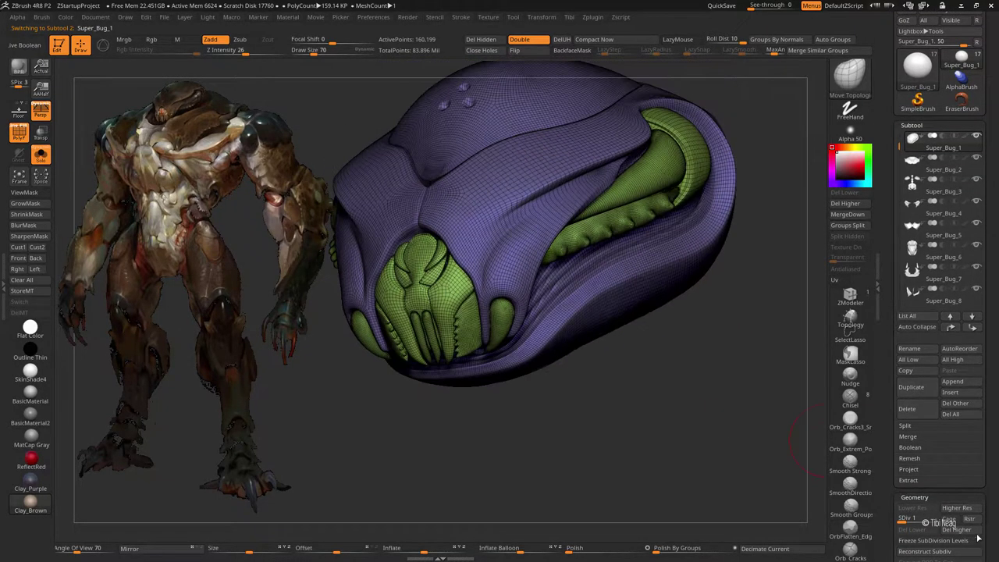
left_click(925, 551)
mouse_move(700, 404)
left_mouse_down()
mouse_move(676, 454)
mouse_move(660, 362)
mouse_move(616, 403)
mouse_move(468, 404)
mouse_move(562, 307)
left_mouse_up()
Step: Hide part of the head's polygroups, then reshape and smooth its side with Move Topological
key("shift+f")
left_click(601, 274, "ctrl+shift")
key("shift+f")
mouse_move(602, 274)
left_mouse_down("shift")
mouse_move(575, 404)
mouse_move(624, 384)
mouse_move(722, 252)
mouse_move(735, 144)
mouse_move(756, 152)
mouse_move(695, 122)
mouse_move(414, 211)
left_mouse_up("shift")
key("b")
key("m")
key("t")
left_click(625, 383, "ctrl+shift")
mouse_move(518, 219)
left_mouse_down()
mouse_move(523, 258)
mouse_move(473, 230)
mouse_move(501, 260)
mouse_move(462, 263)
mouse_move(390, 156)
left_mouse_up()
Step: Paint a mask over the lower front of the head and inspect its underside
key("ctrl")
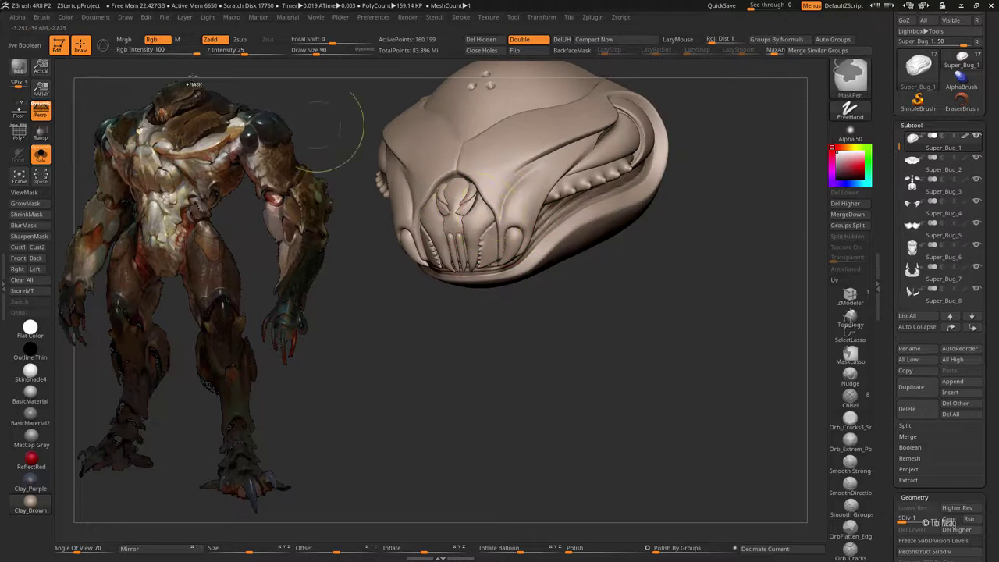
mouse_move(406, 195)
left_mouse_down("ctrl")
mouse_move(468, 250)
mouse_move(495, 226)
left_mouse_up("ctrl")
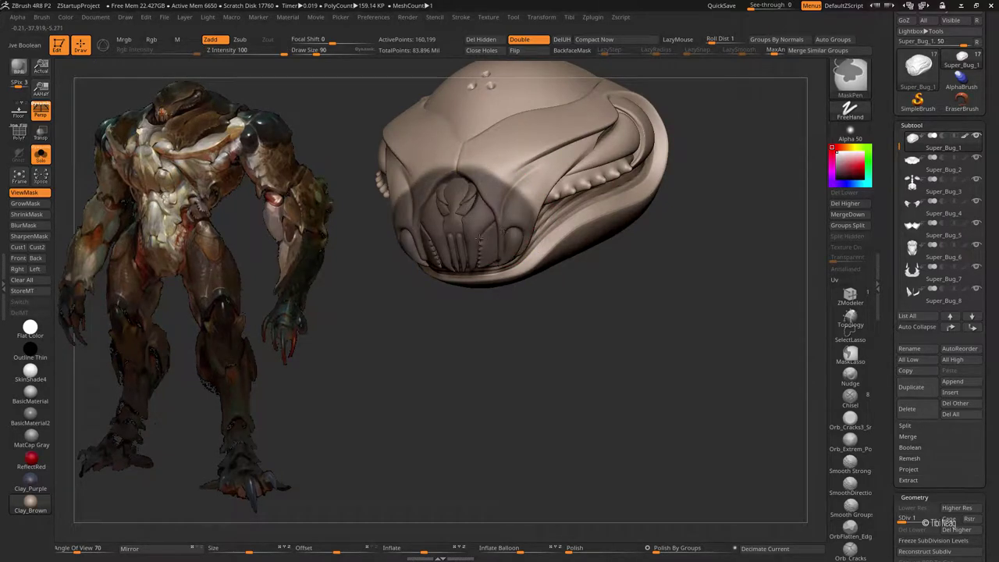
mouse_move(468, 351)
left_mouse_down()
mouse_move(466, 266)
mouse_move(504, 266)
left_mouse_up()
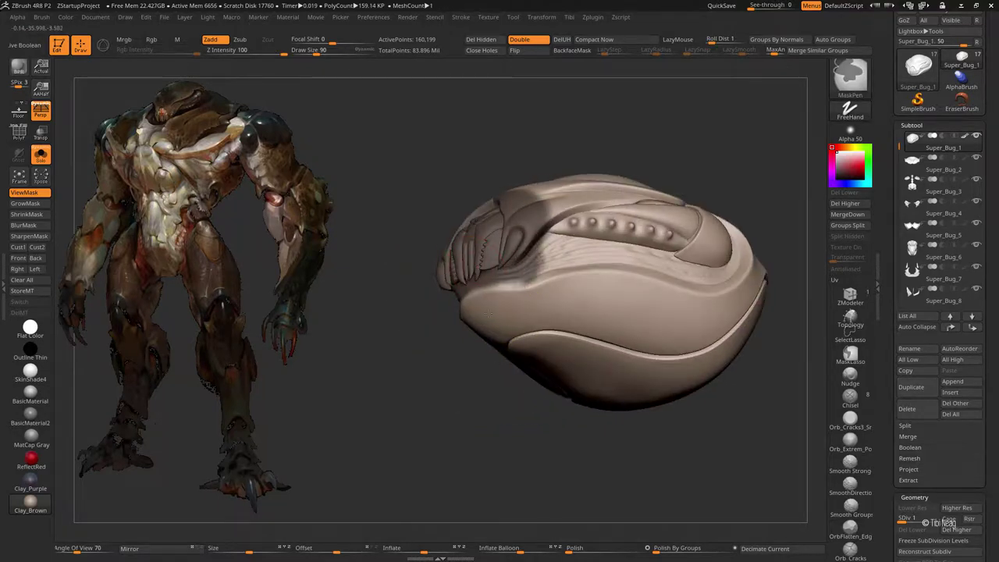
left_click_drag(520, 309, 475, 270, "alt")
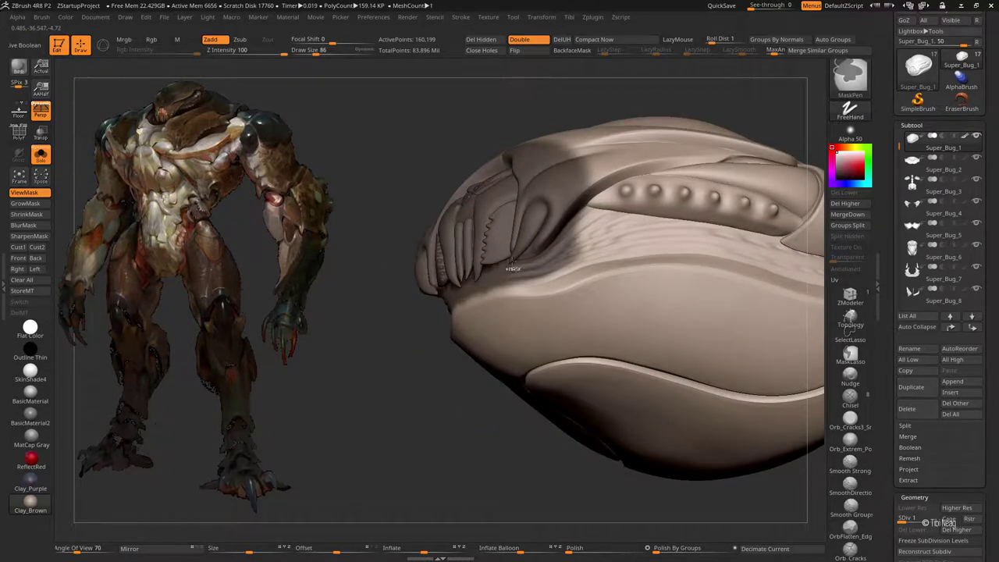
right_click_drag(553, 300, 557, 229)
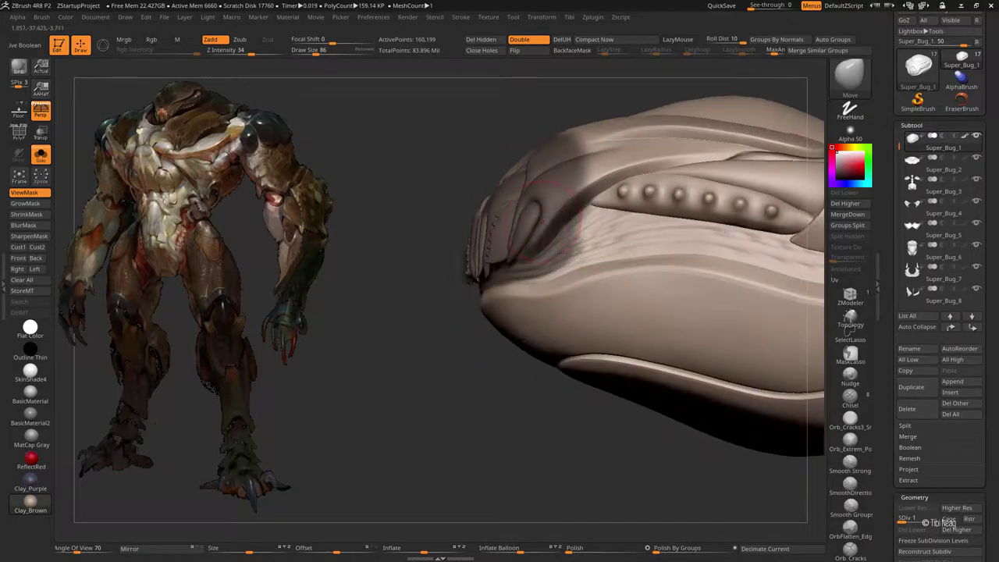
right_click_drag(557, 158, 468, 175)
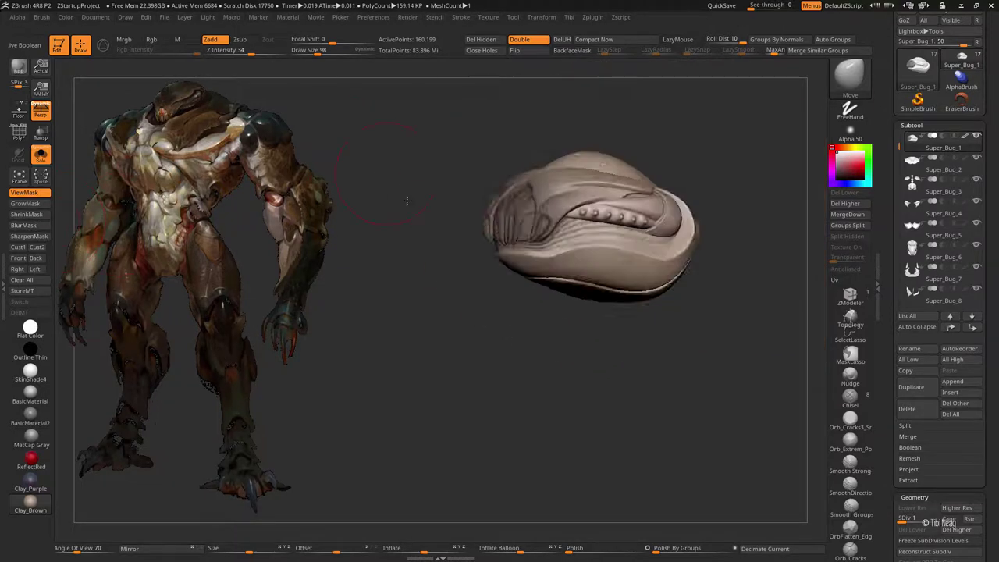
mouse_move(203, 226)
right_mouse_down()
mouse_move(413, 296)
mouse_move(453, 327)
right_mouse_up()
Step: Adjust the head's lower tip and mouth area with the Transpose gizmo
key("w")
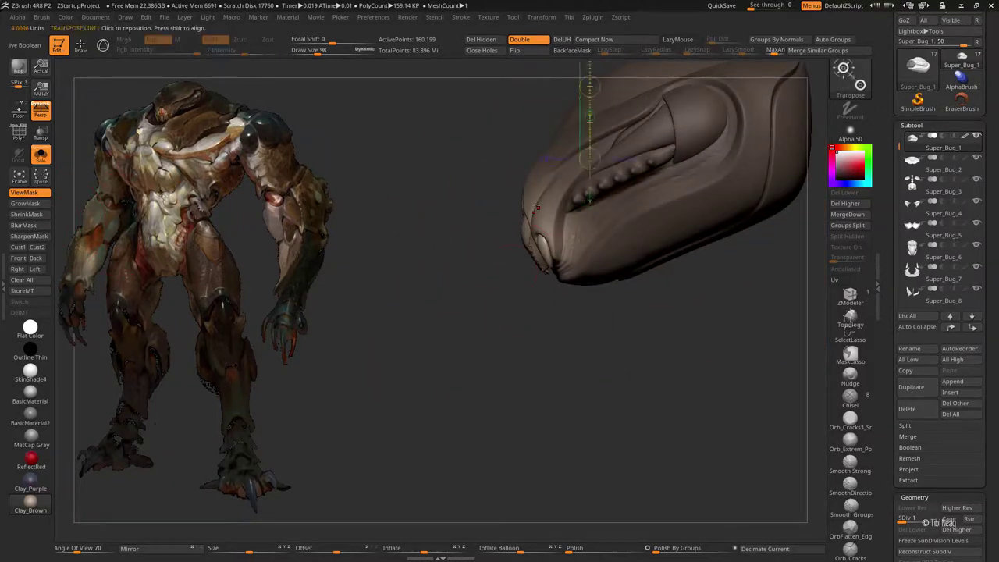
left_click(546, 285)
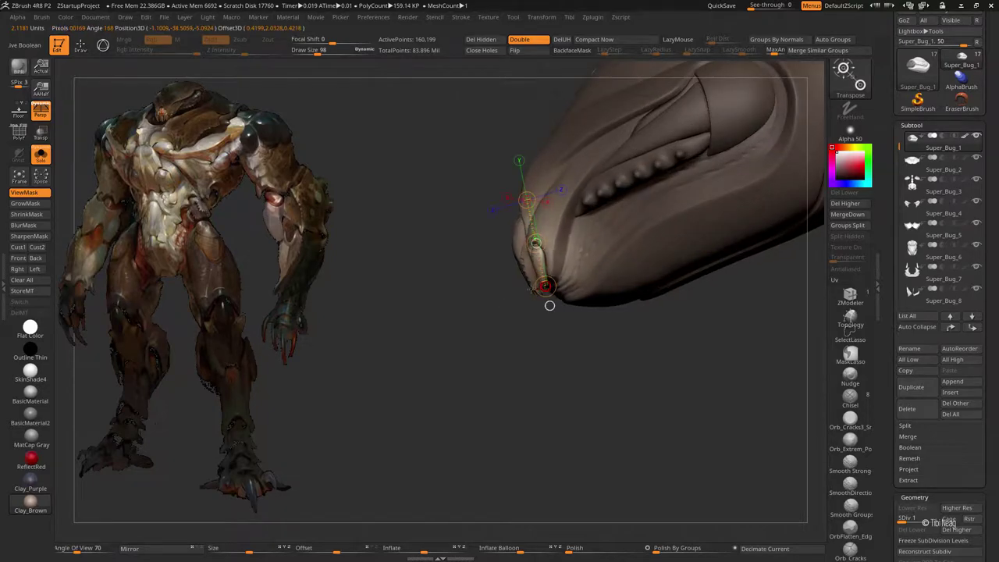
key("f")
key("shift+s")
key("q")
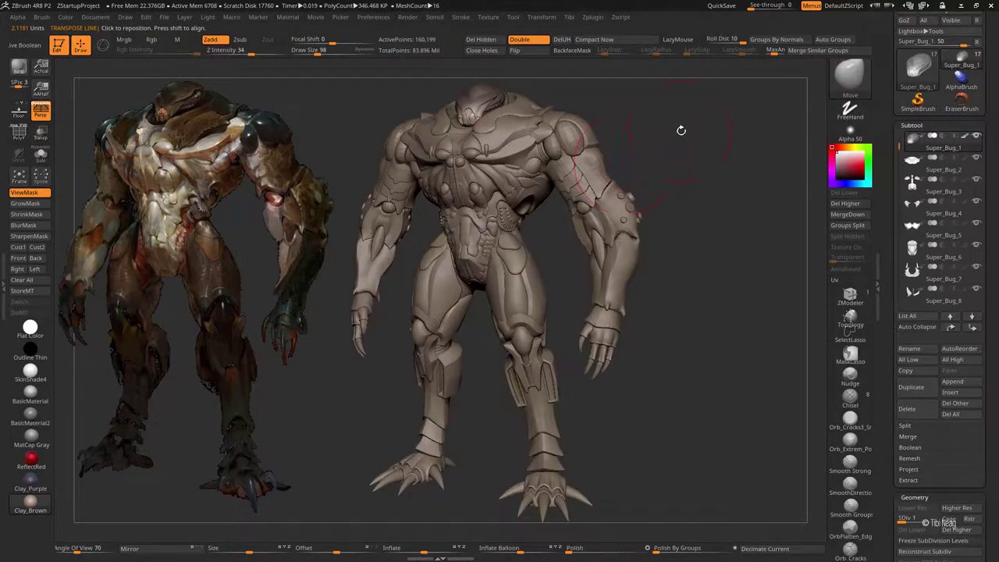
left_click_drag(680, 128, 611, 208)
key("shift+s")
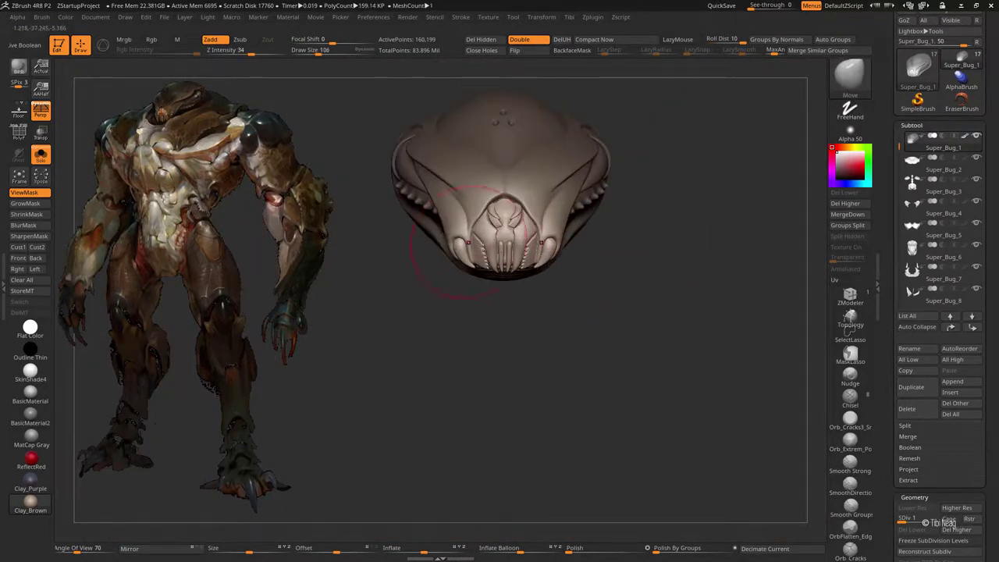
left_click_drag(492, 207, 468, 258, "alt")
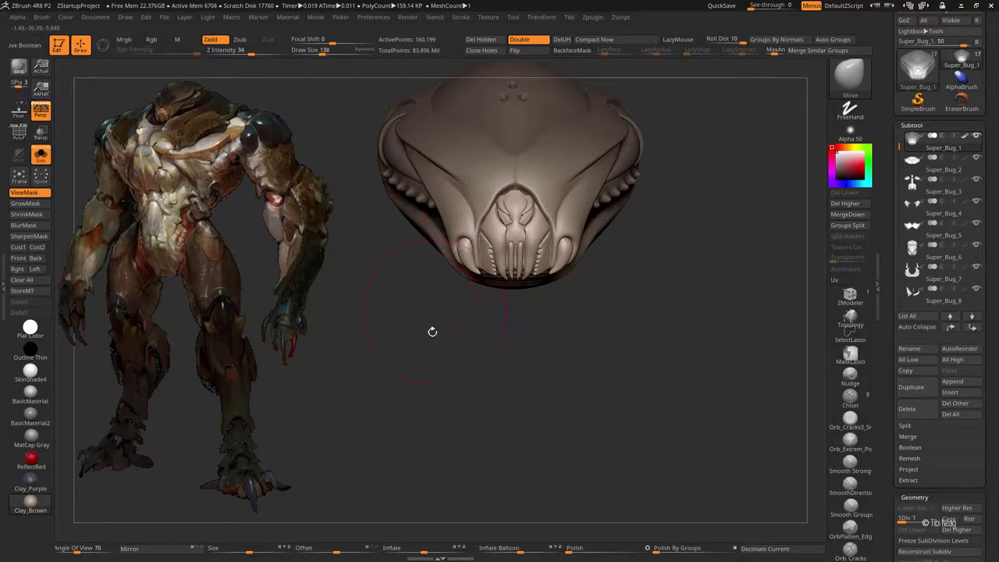
mouse_move(432, 331)
left_mouse_down("alt")
mouse_move(500, 234)
mouse_move(602, 200)
left_mouse_up("alt")
mouse_move(613, 167)
left_mouse_down("alt")
mouse_move(425, 273)
mouse_move(591, 156)
left_mouse_up("alt")
Step: Turn Solo off, clear the mask darkening, and select the Super_Bug_2 chest plate
key("shift+alt+s")
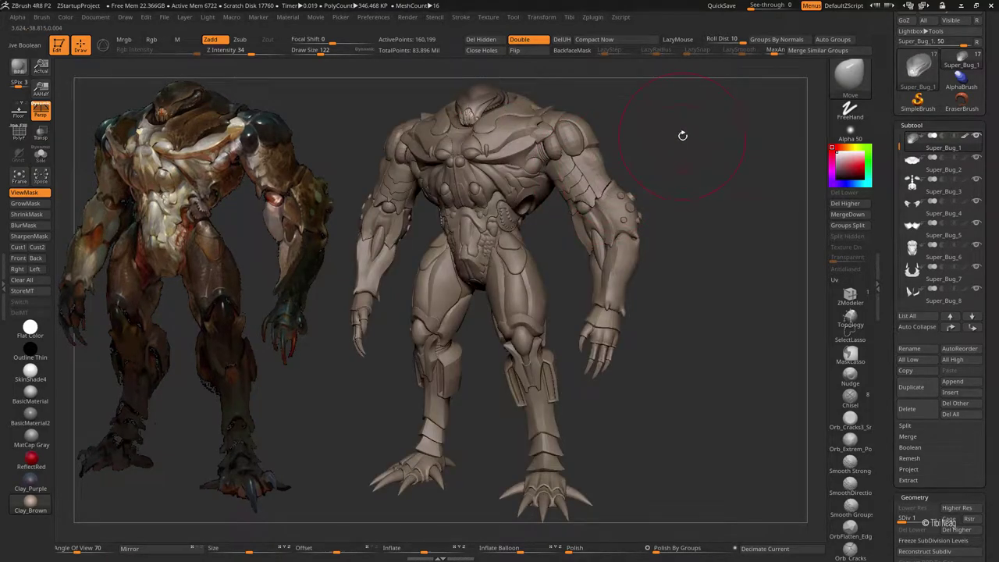
key("ctrl+h")
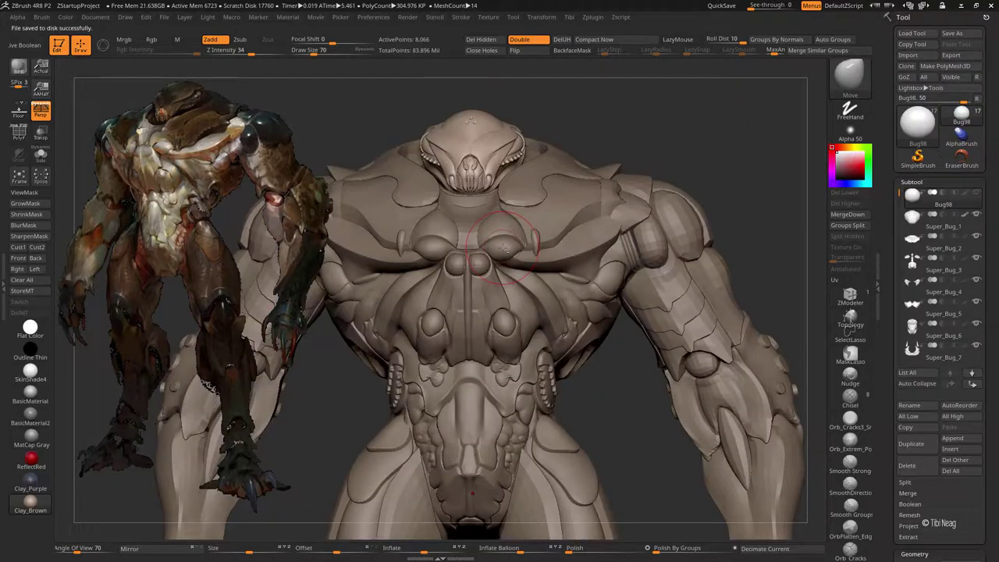
left_click(503, 249, "alt")
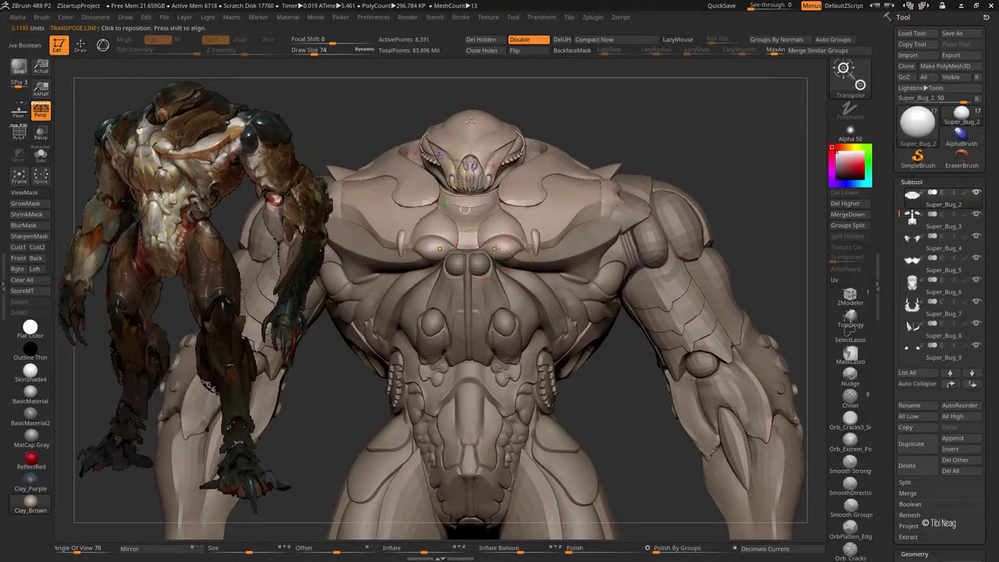
Step: Shape the knob under the chest plate with Move Topological, LazyMouse off
key("b")
key("m")
key("t")
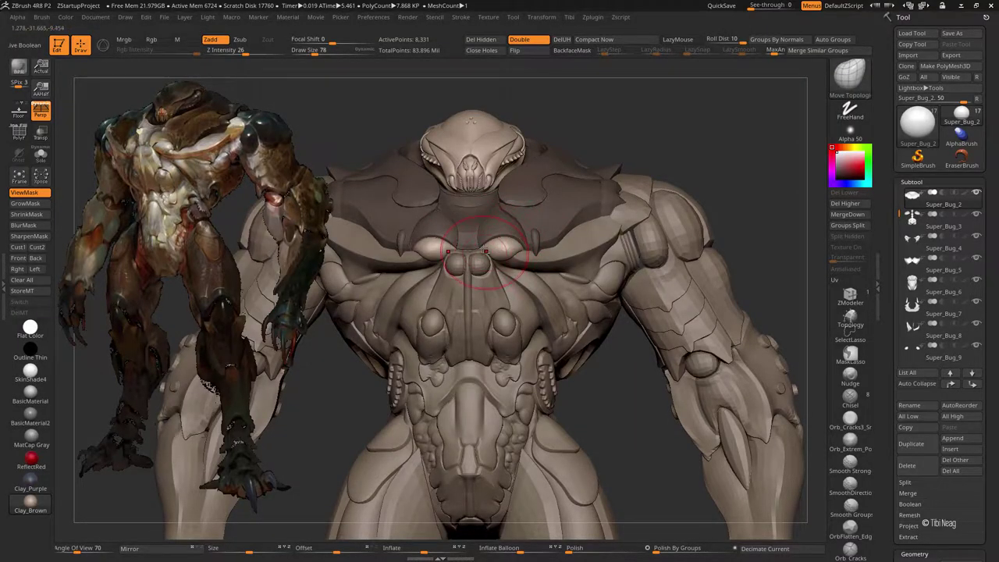
mouse_move(484, 254)
right_mouse_down("ctrl")
mouse_move(503, 269)
mouse_move(556, 272)
mouse_move(474, 285)
right_mouse_up("ctrl")
mouse_move(405, 297)
right_mouse_down()
mouse_move(412, 276)
mouse_move(490, 257)
right_mouse_up()
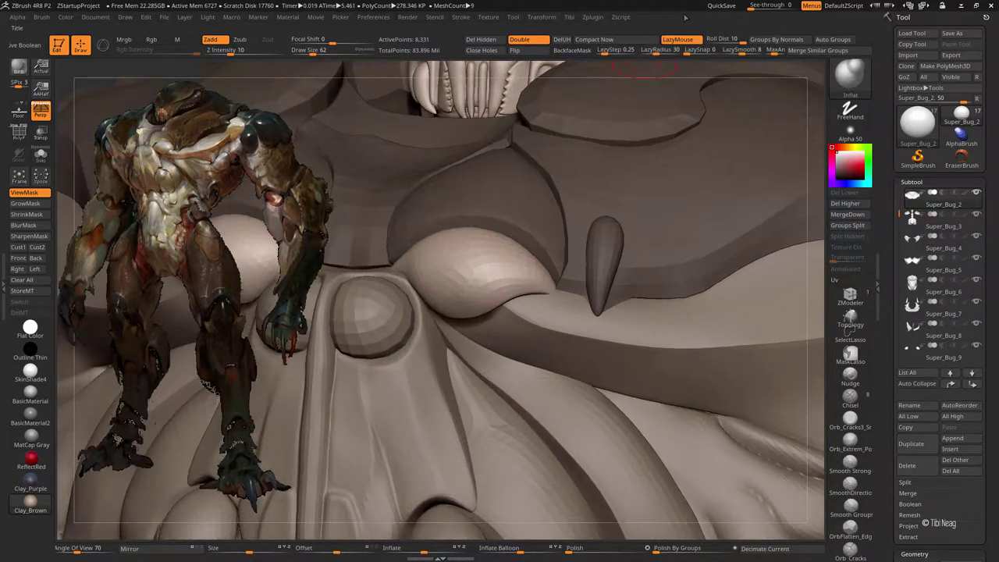
left_click(679, 39)
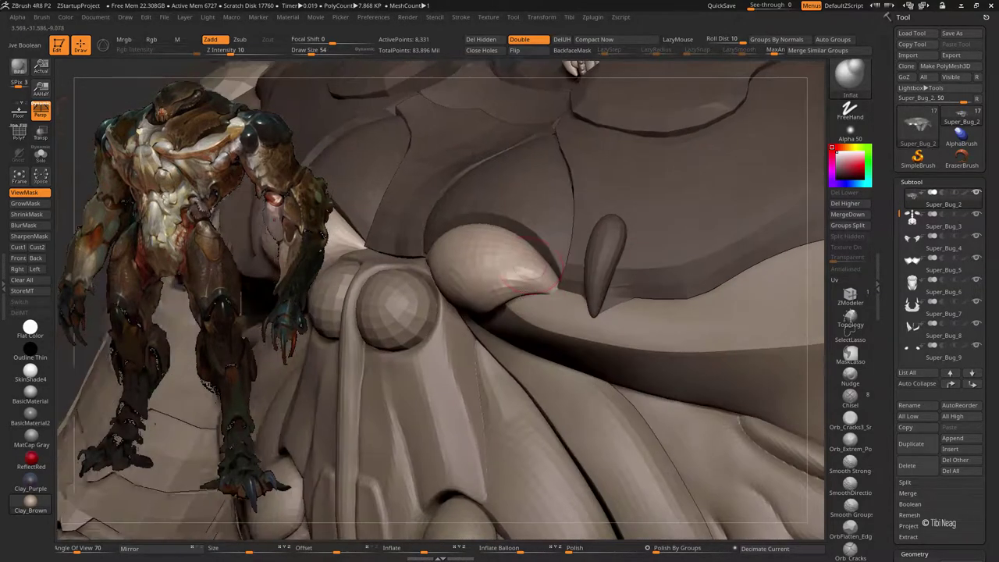
right_click_drag(508, 279, 522, 260)
Step: Build up the knob with Clay at strength 12 in Solo, stepping subdivision levels down and up
key("b")
key("c")
key("l")
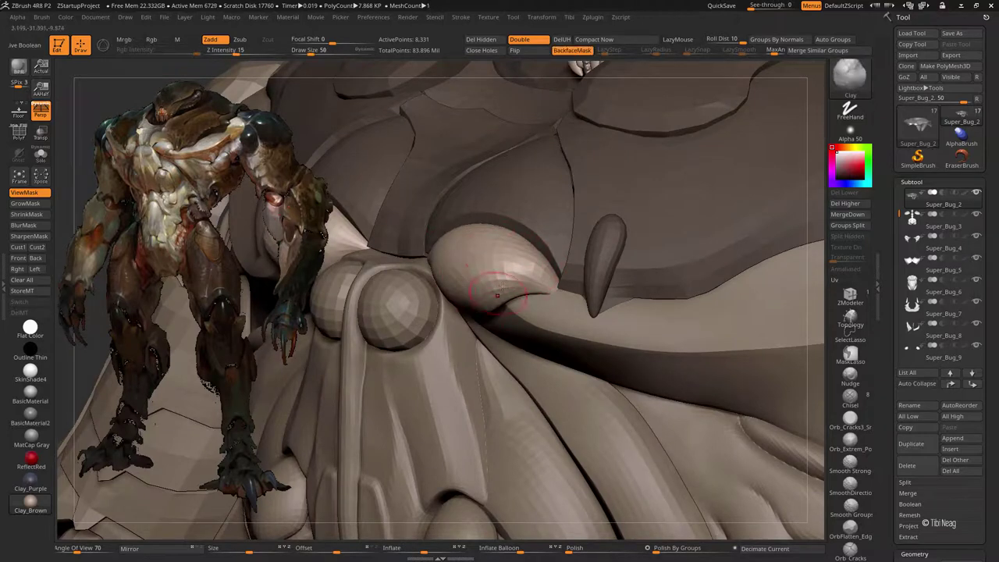
key("ctrl+shift+s")
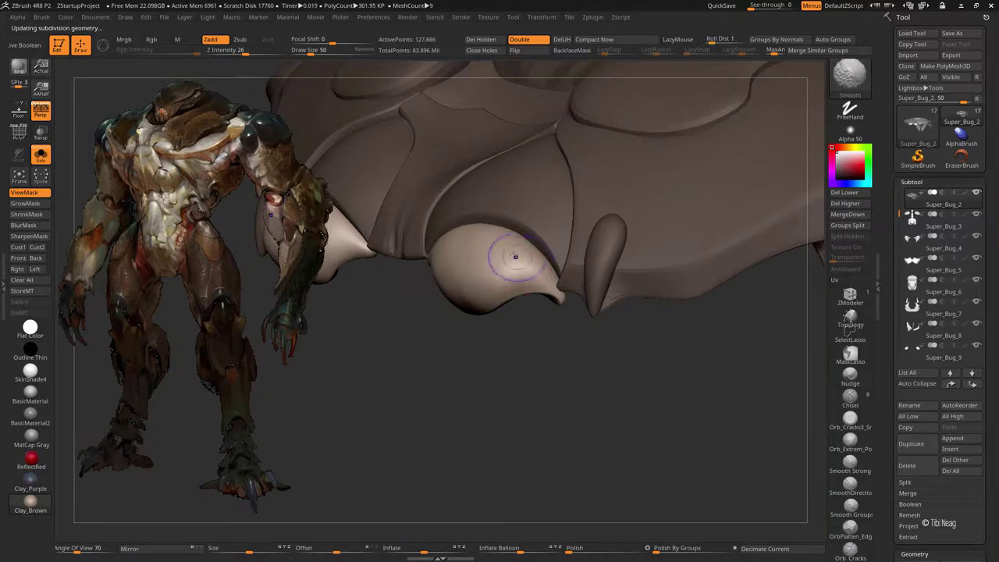
mouse_move(497, 348)
left_mouse_down()
mouse_move(499, 368)
mouse_move(473, 301)
left_mouse_up()
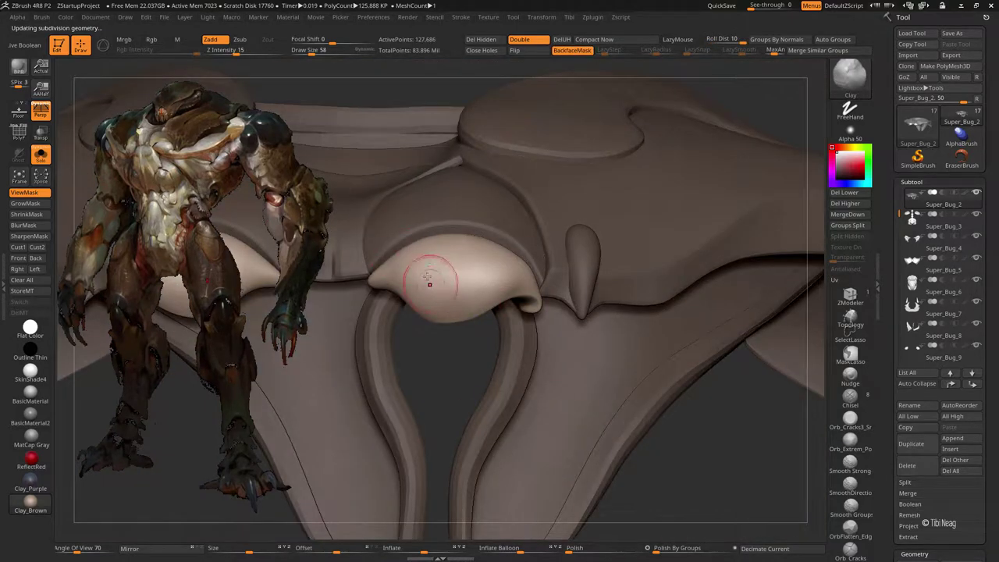
key("Return")
key("shift+d")
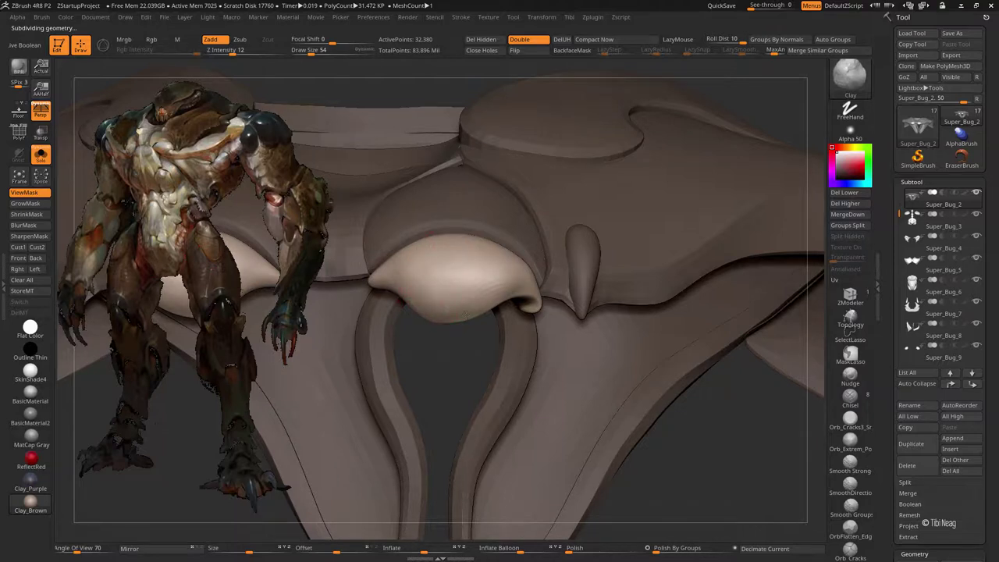
key("d")
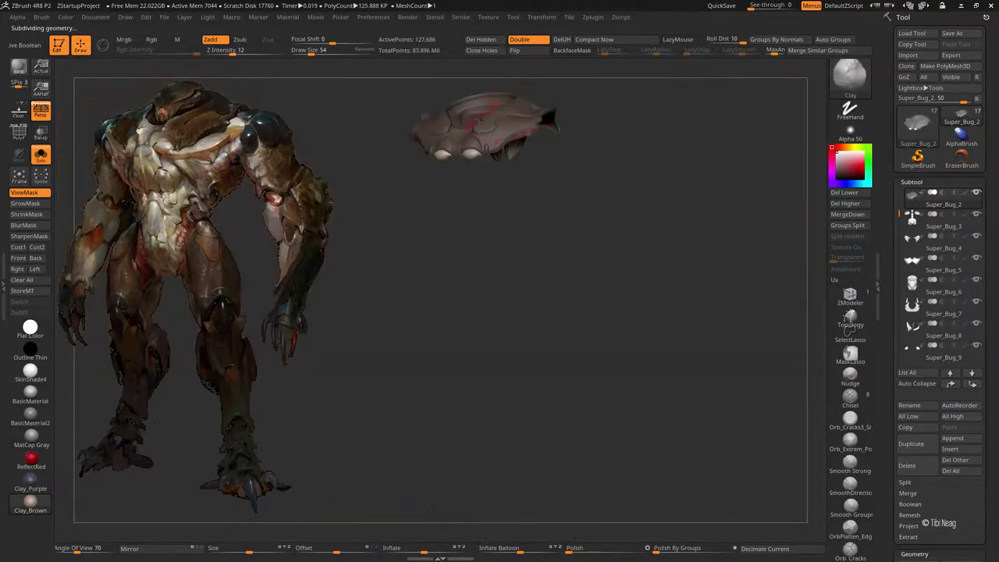
left_click_drag(651, 140, 673, 150)
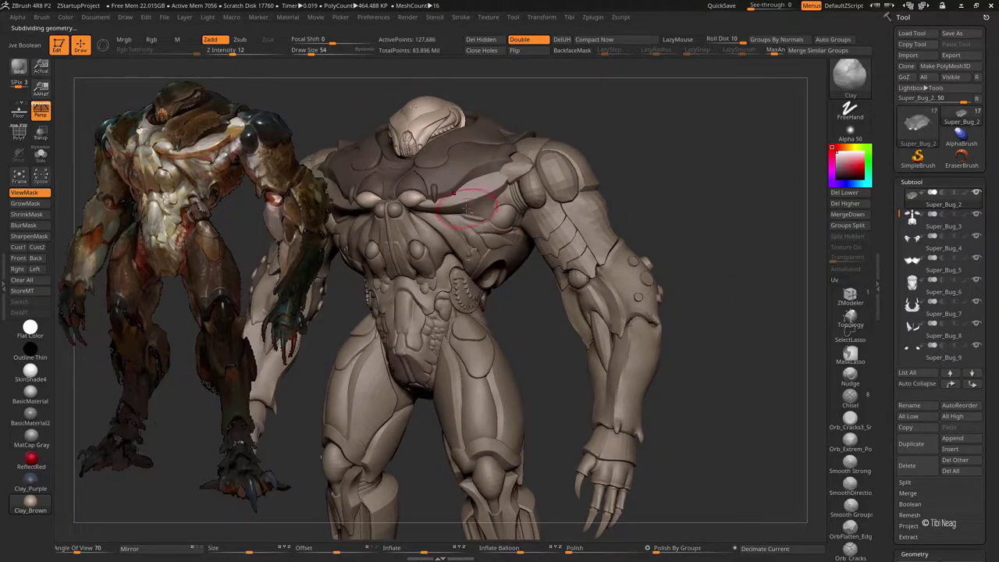
Step: Select Super_Bug_4 in Solo with PolyF and isolate its orange polygroup
left_click(547, 170, "alt")
key("f")
left_click_drag(658, 203, 703, 134)
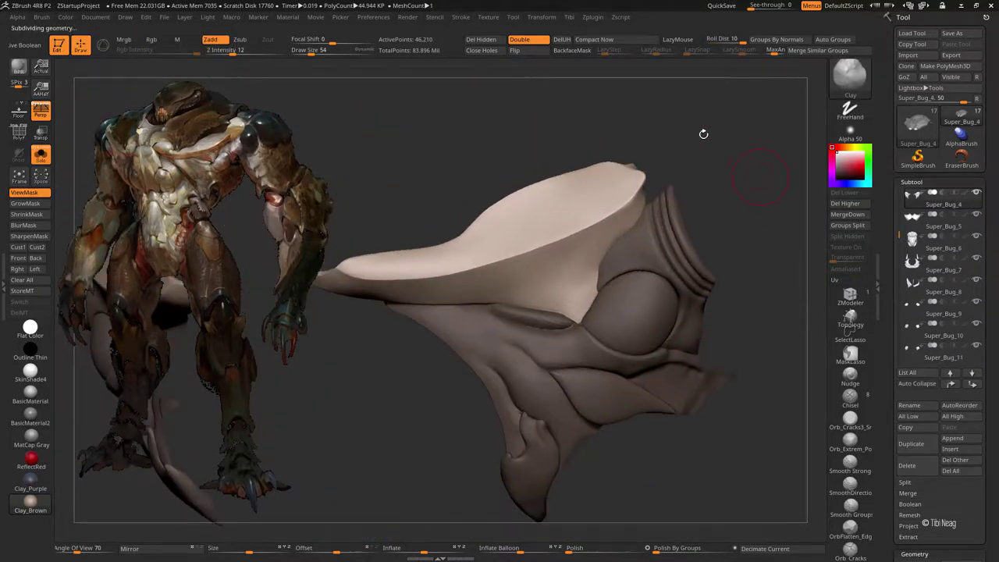
mouse_move(377, 181)
left_mouse_down()
mouse_move(412, 154)
mouse_move(468, 179)
left_mouse_up()
key("shift+f")
left_click(495, 183, "ctrl+shift")
key("f")
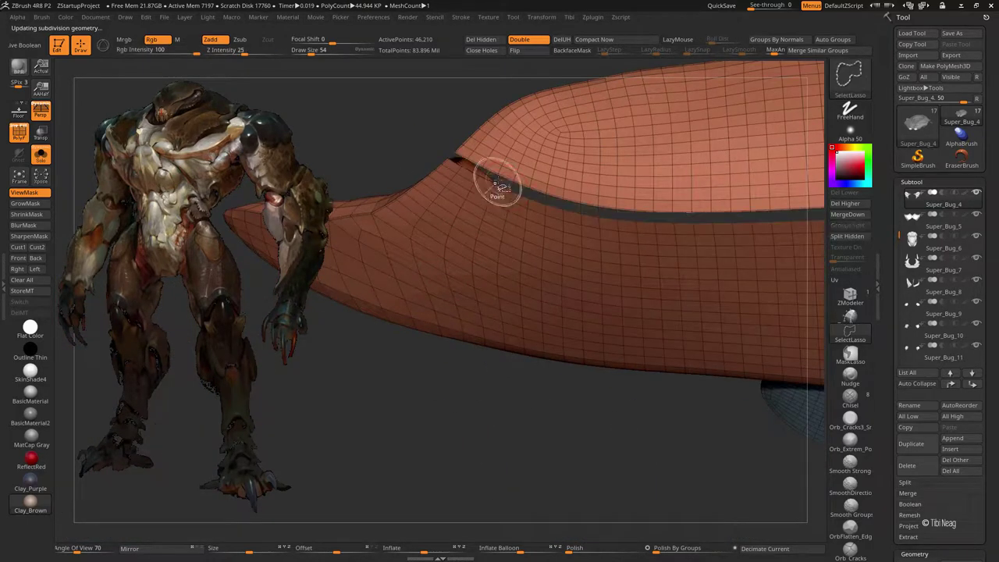
left_click(502, 232, "ctrl+shift")
Step: Mask a region of the shoulder plate, invert the mask, and isolate the piece
key("f")
left_click_drag(518, 152, 519, 156, "ctrl+shift")
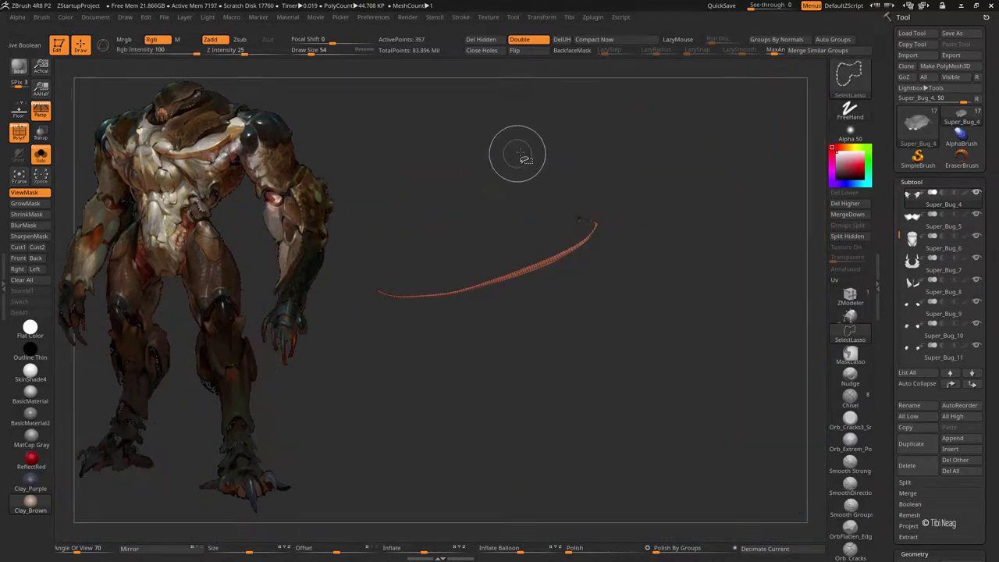
left_click(614, 150, "ctrl+shift")
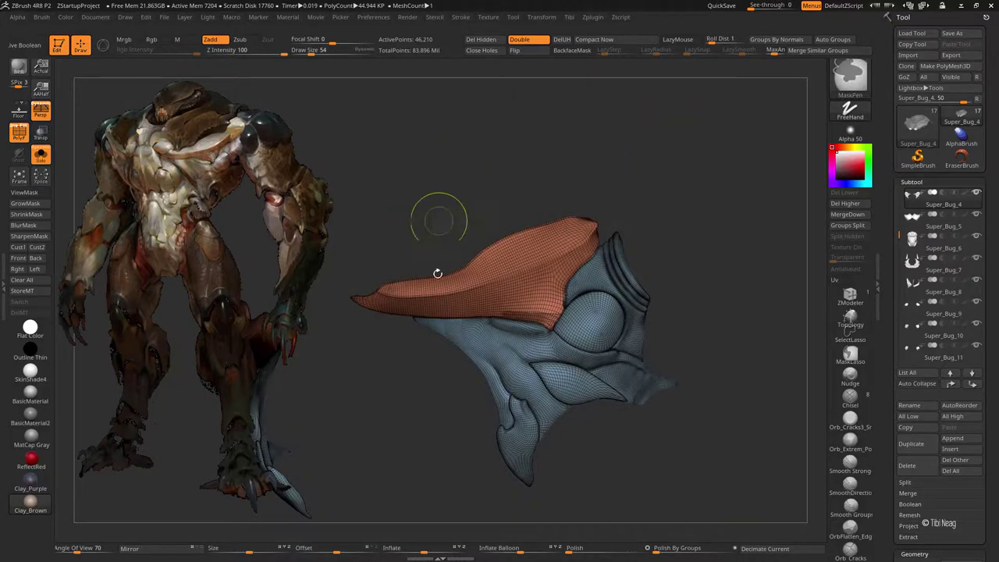
mouse_move(439, 216)
left_mouse_down("alt")
mouse_move(447, 346)
mouse_move(474, 133)
mouse_move(595, 126)
mouse_move(636, 138)
mouse_move(601, 101)
mouse_move(608, 88)
left_mouse_up("alt")
left_click(477, 127, "ctrl+shift")
left_click(624, 124, "ctrl+shift")
left_click(608, 89, "ctrl")
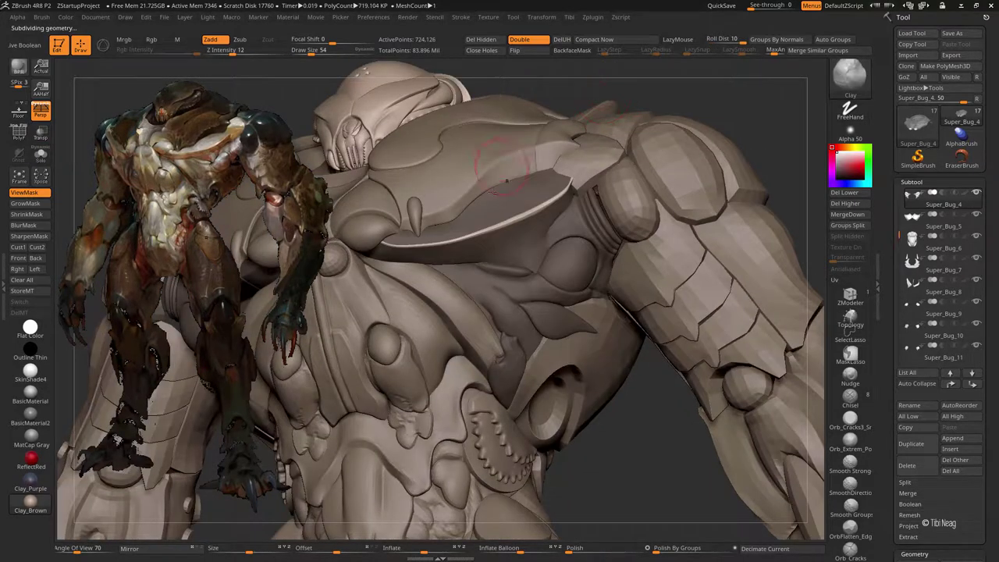
left_click(41, 155)
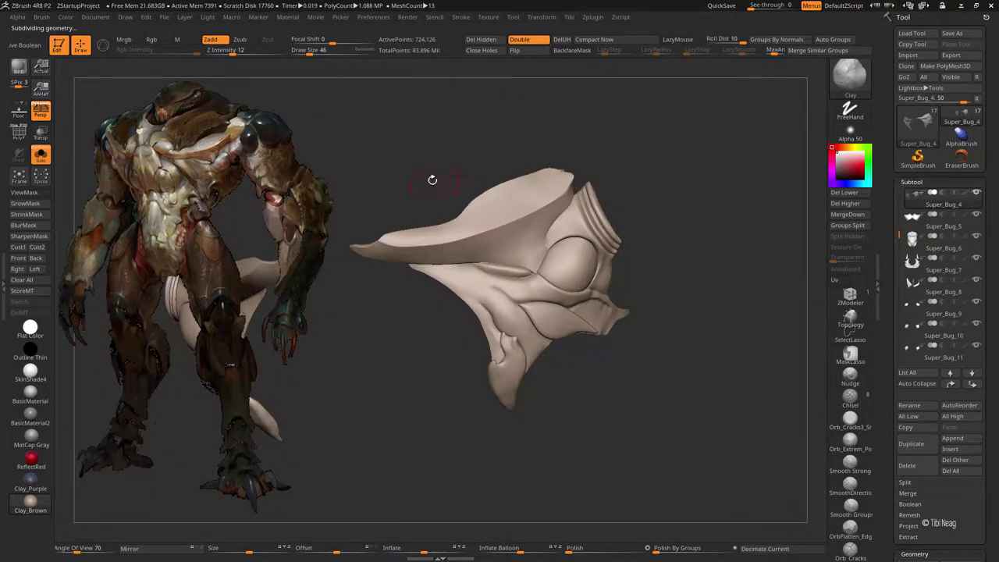
mouse_move(431, 179)
left_mouse_down()
mouse_move(451, 156)
mouse_move(485, 424)
left_mouse_up()
Step: Apply Inflate Balloon and Polish at 55 to the upper flange
left_click(520, 548)
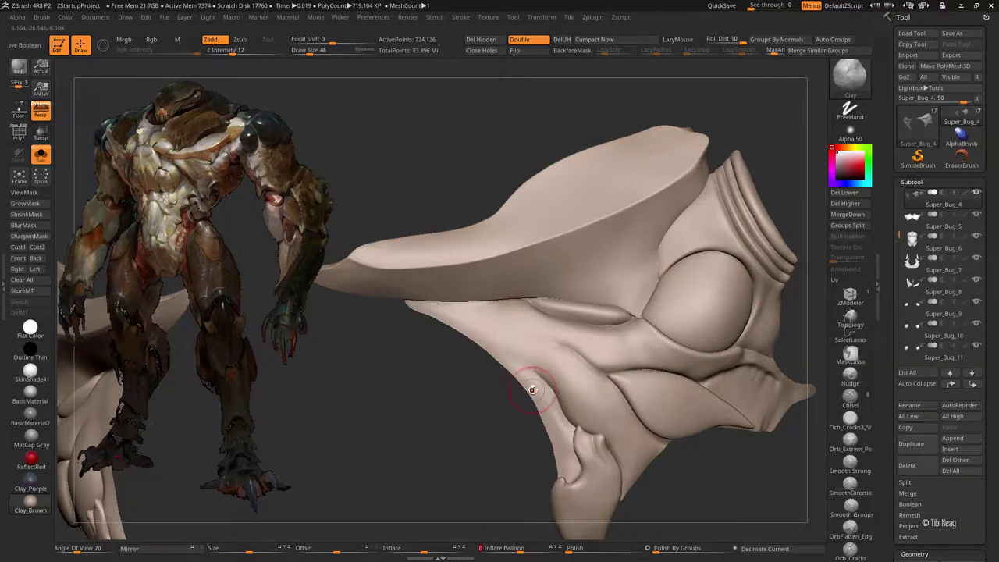
left_click(518, 536)
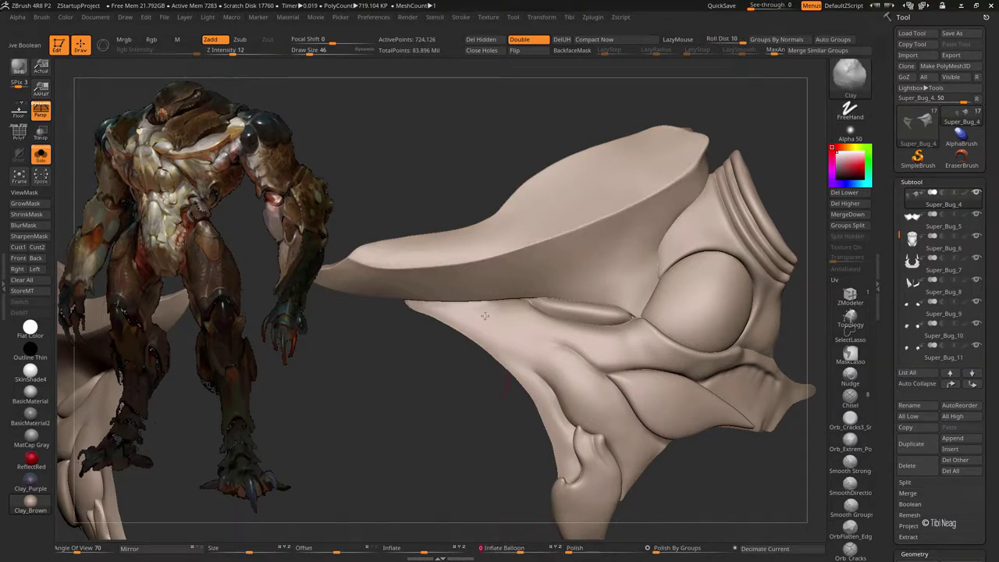
left_click_drag(581, 548, 599, 546)
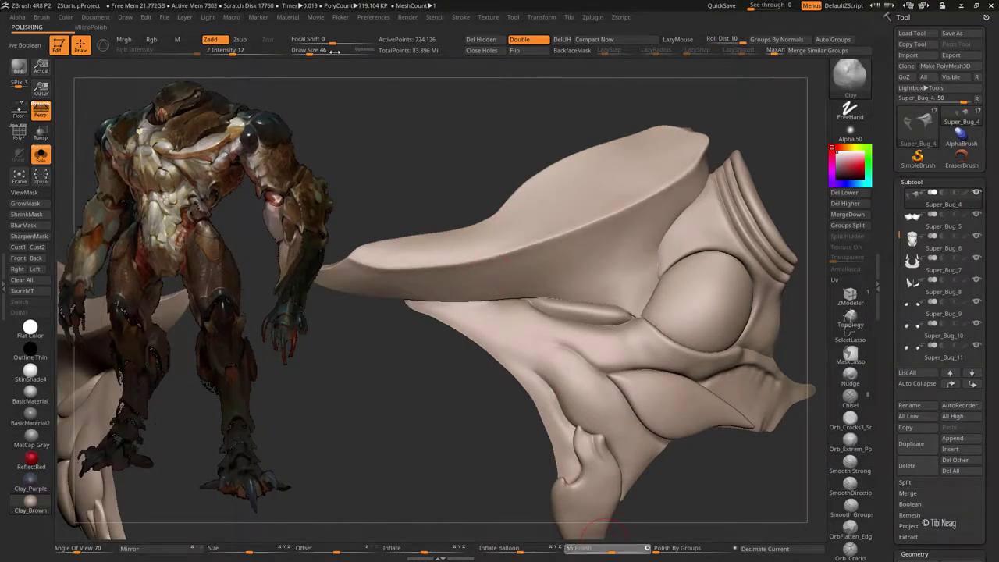
key("alt+s")
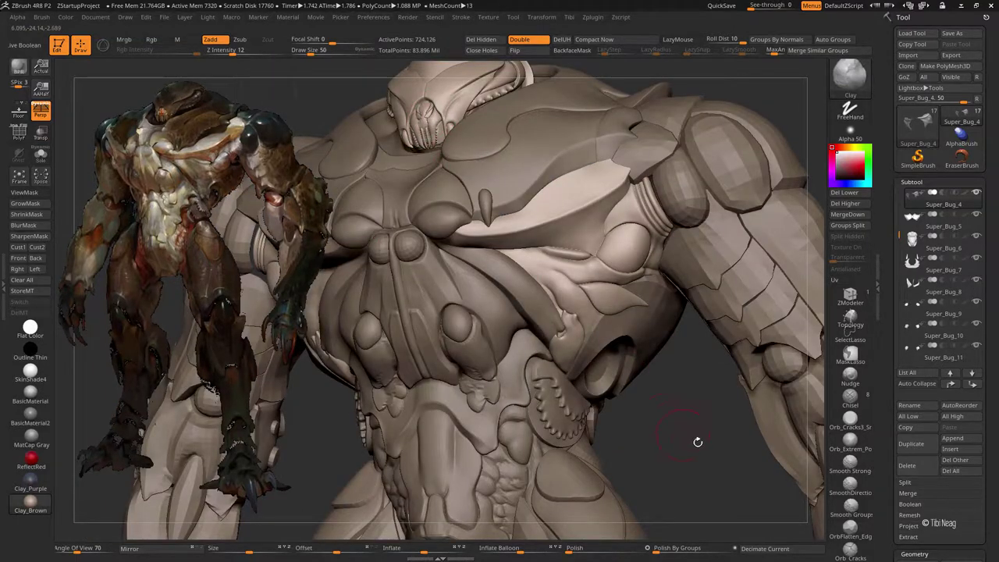
key("alt+s")
right_click_drag(714, 320, 507, 156)
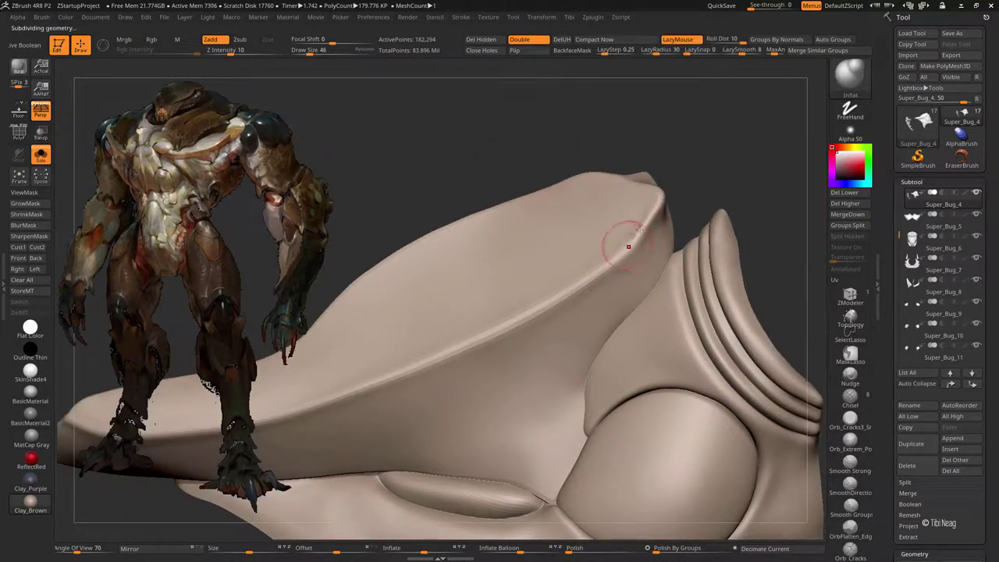
Step: Orbit around the flange and shoulder to inspect where the plate meets the collar
mouse_move(595, 282)
right_mouse_down()
mouse_move(700, 148)
mouse_move(729, 154)
mouse_move(654, 249)
right_mouse_up()
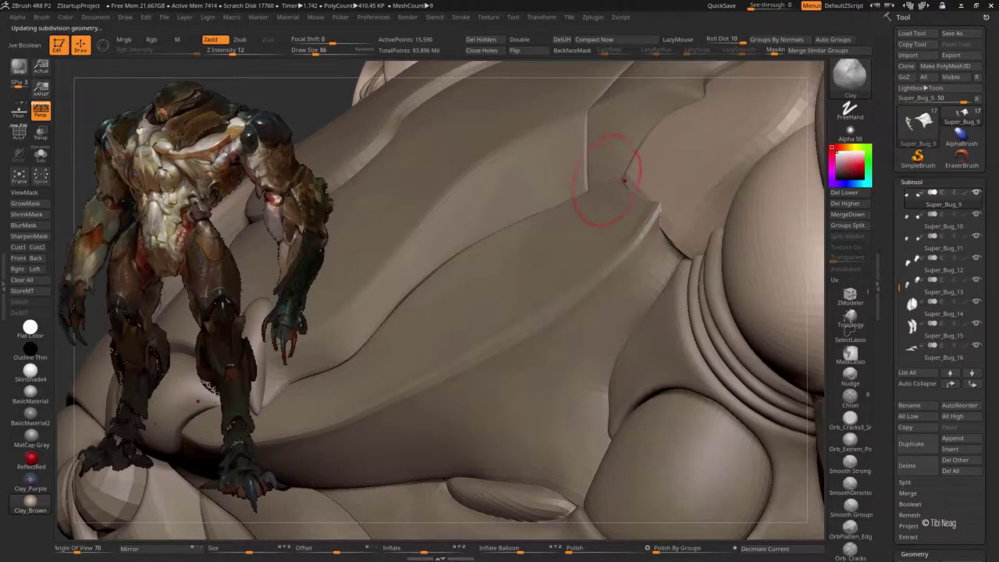
mouse_move(624, 181)
right_mouse_down()
mouse_move(636, 179)
mouse_move(636, 218)
mouse_move(614, 204)
mouse_move(680, 263)
mouse_move(665, 268)
mouse_move(569, 212)
mouse_move(581, 178)
mouse_move(597, 229)
mouse_move(585, 271)
right_mouse_up()
mouse_move(613, 189)
right_mouse_down()
mouse_move(615, 270)
mouse_move(584, 317)
mouse_move(570, 268)
mouse_move(620, 291)
right_mouse_up()
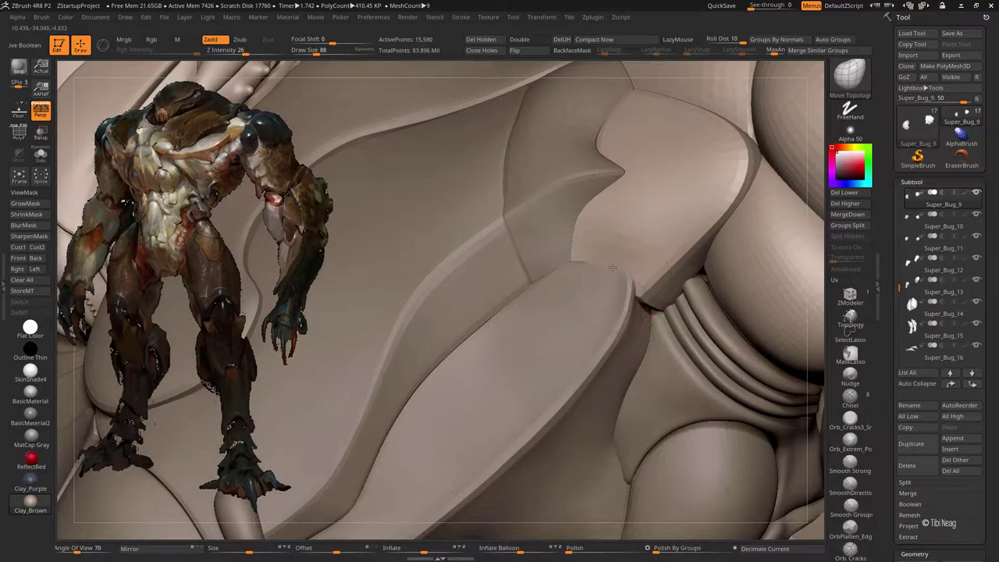
right_click_drag(579, 260, 652, 231)
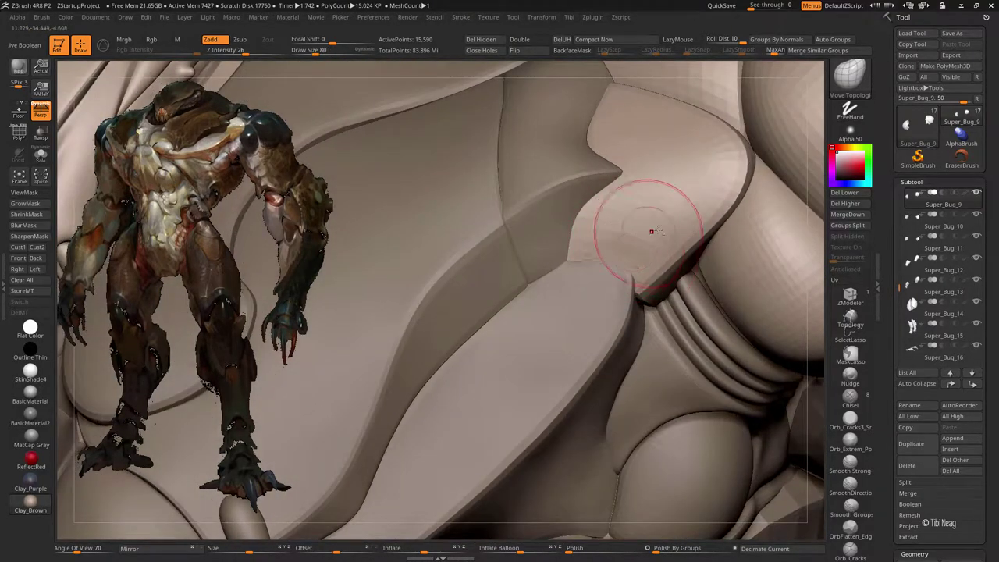
mouse_move(623, 271)
right_mouse_down()
mouse_move(636, 254)
mouse_move(654, 277)
mouse_move(602, 279)
mouse_move(616, 283)
mouse_move(597, 258)
right_mouse_up()
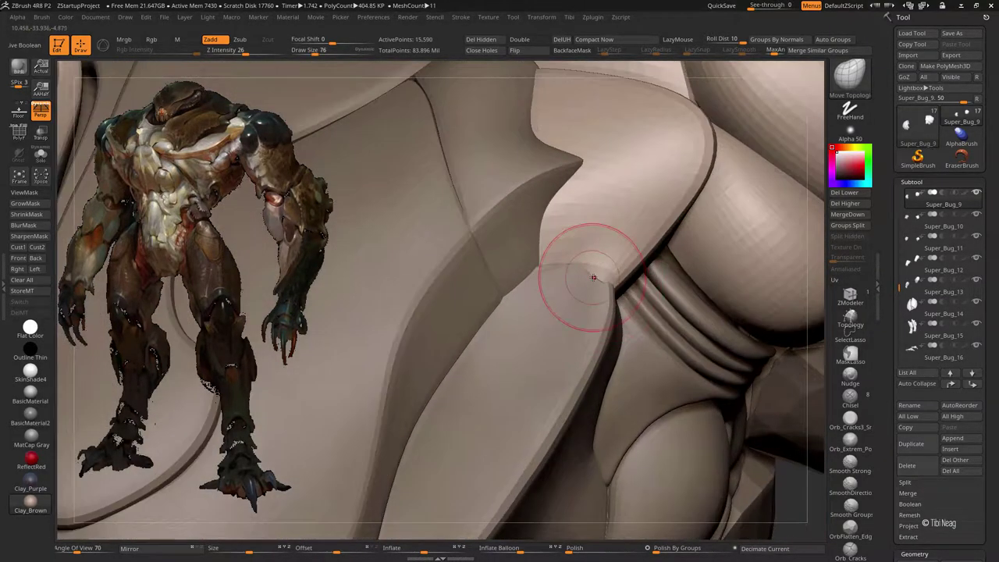
Step: Shrink the Draw Size and push the shoulder plate to flow into the collar bulge
right_click(597, 258)
left_click_drag(616, 274, 597, 278)
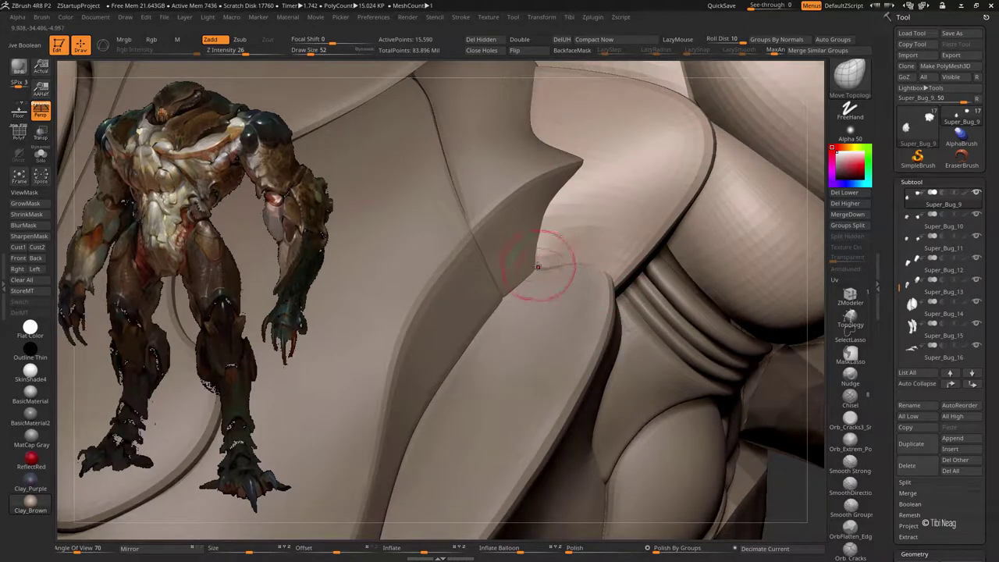
mouse_move(594, 250)
right_mouse_down()
mouse_move(613, 278)
mouse_move(666, 300)
mouse_move(670, 284)
mouse_move(661, 304)
mouse_move(671, 310)
right_mouse_up()
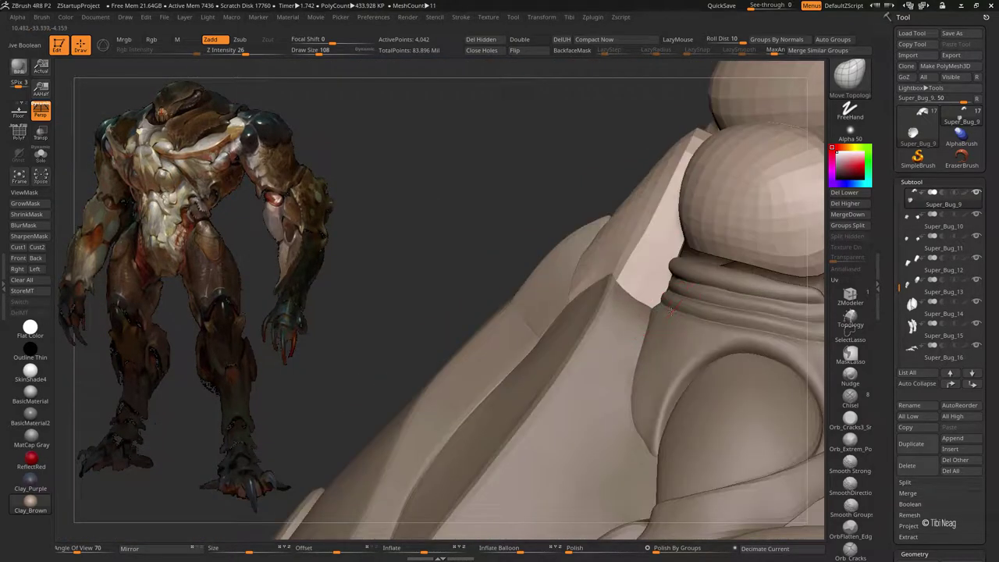
mouse_move(677, 253)
right_mouse_down()
mouse_move(669, 223)
mouse_move(513, 50)
right_mouse_up()
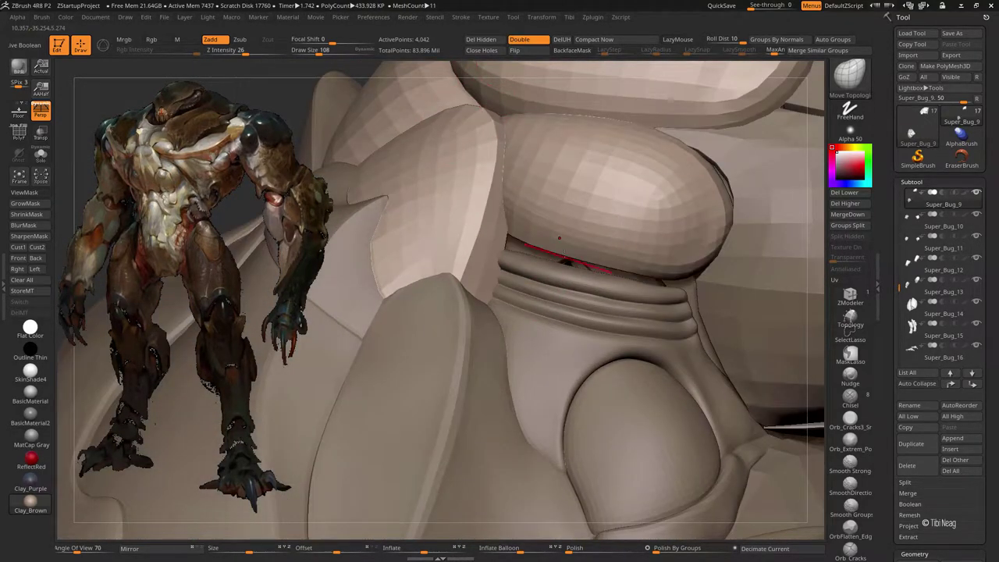
right_click_drag(559, 237, 559, 198)
mouse_move(541, 253)
right_mouse_down()
mouse_move(531, 212)
mouse_move(552, 156)
mouse_move(574, 149)
mouse_move(575, 179)
mouse_move(607, 212)
mouse_move(604, 232)
right_mouse_up()
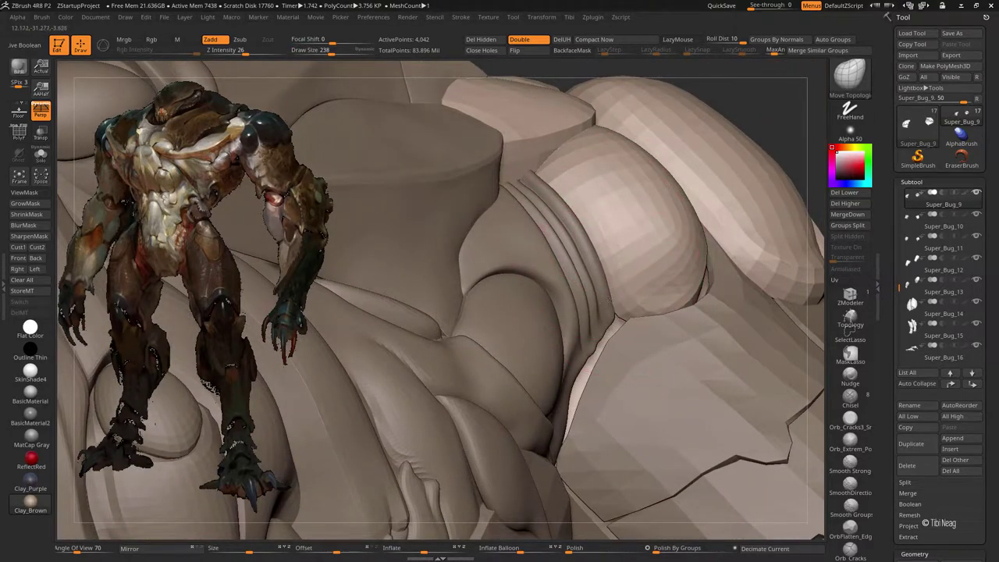
mouse_move(609, 300)
right_mouse_down()
mouse_move(648, 195)
mouse_move(669, 179)
mouse_move(670, 248)
mouse_move(574, 257)
right_mouse_up()
left_click(573, 258, "alt")
Step: Select the Super_Bug_10 shoulder armour plate and isolate it on its own
left_click(562, 204, "alt")
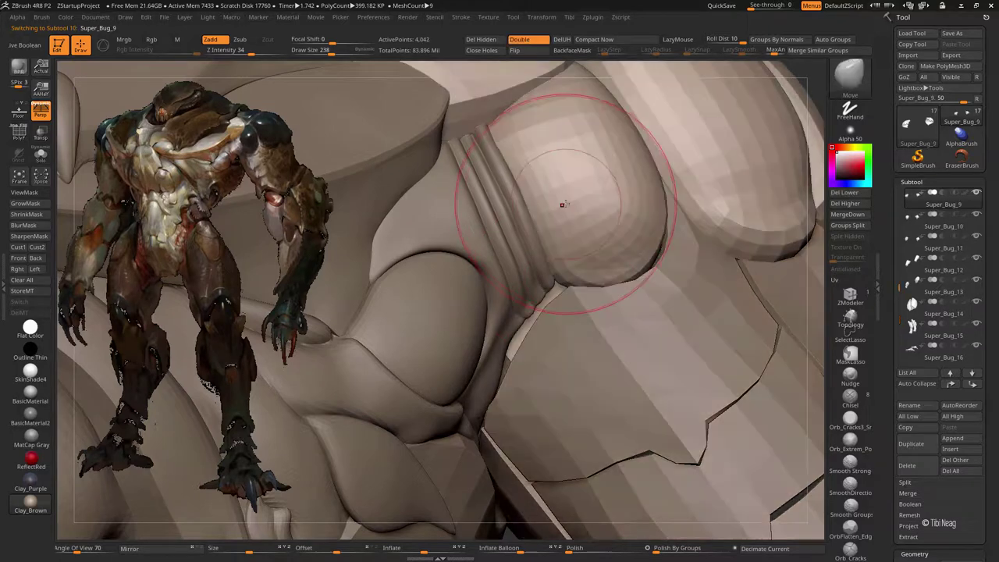
right_click_drag(543, 190, 501, 251)
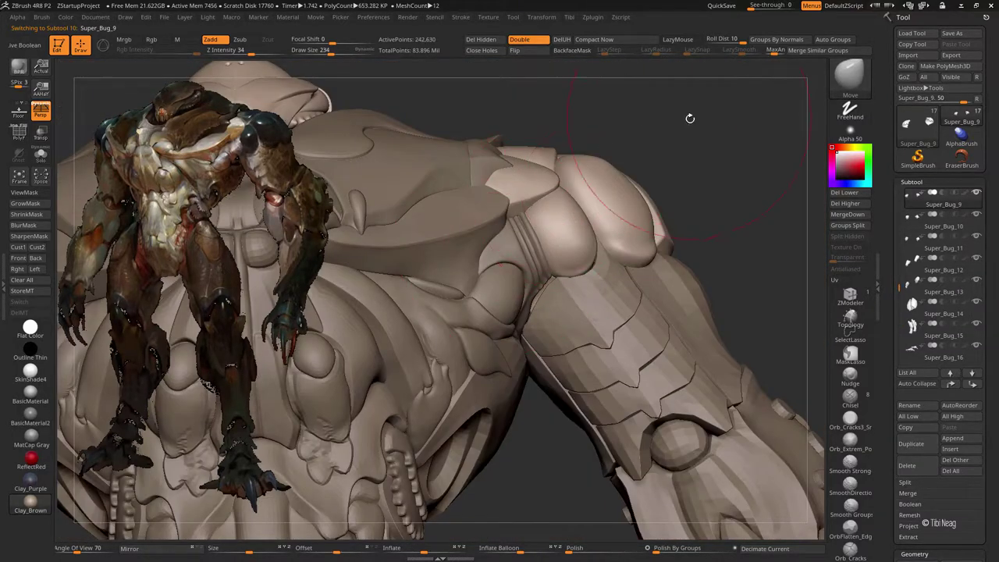
mouse_move(690, 118)
right_mouse_down()
mouse_move(593, 286)
mouse_move(547, 271)
right_mouse_up()
left_click(592, 286, "alt")
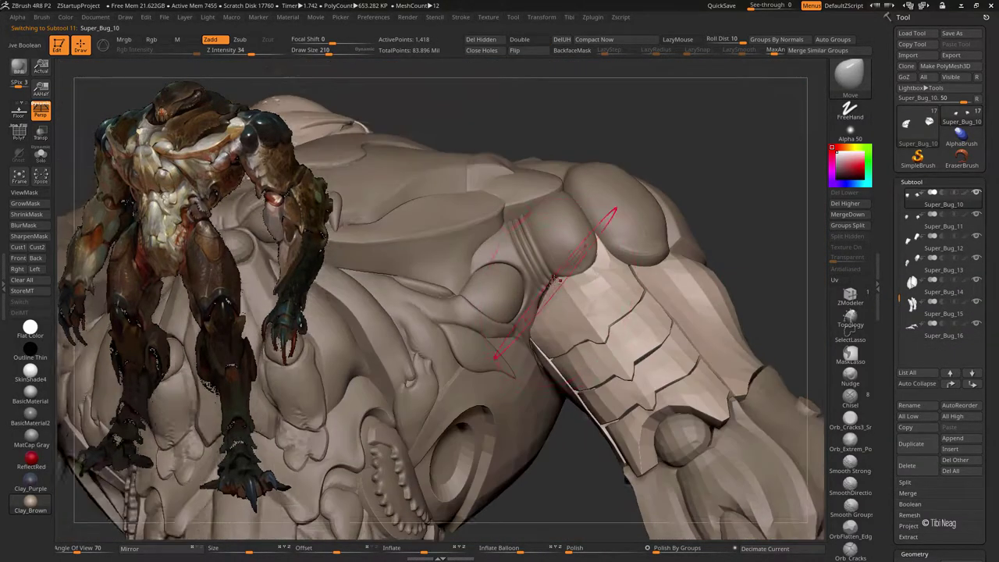
left_click(547, 271, "alt")
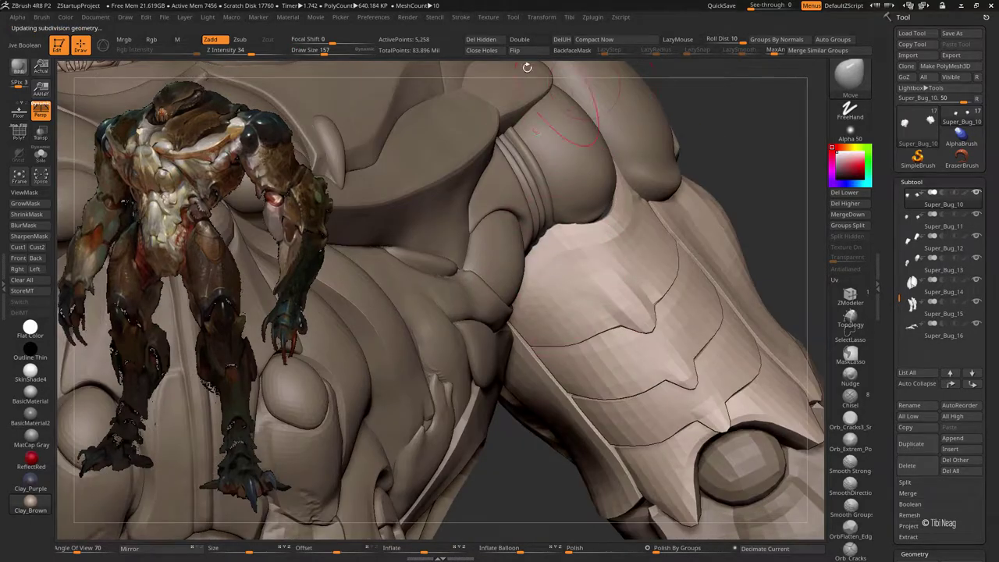
right_click_drag(572, 318, 587, 292)
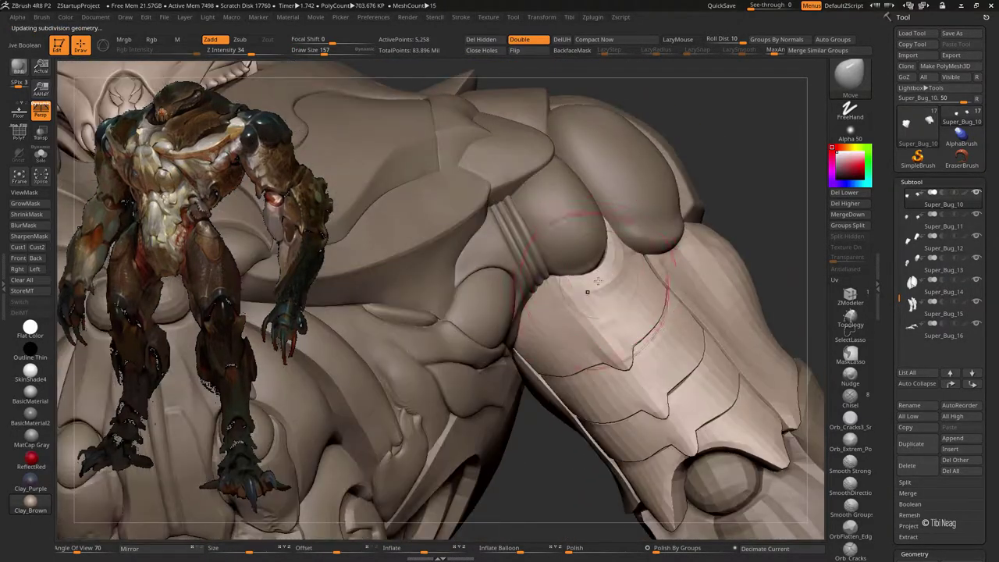
right_click_drag(601, 251, 606, 244)
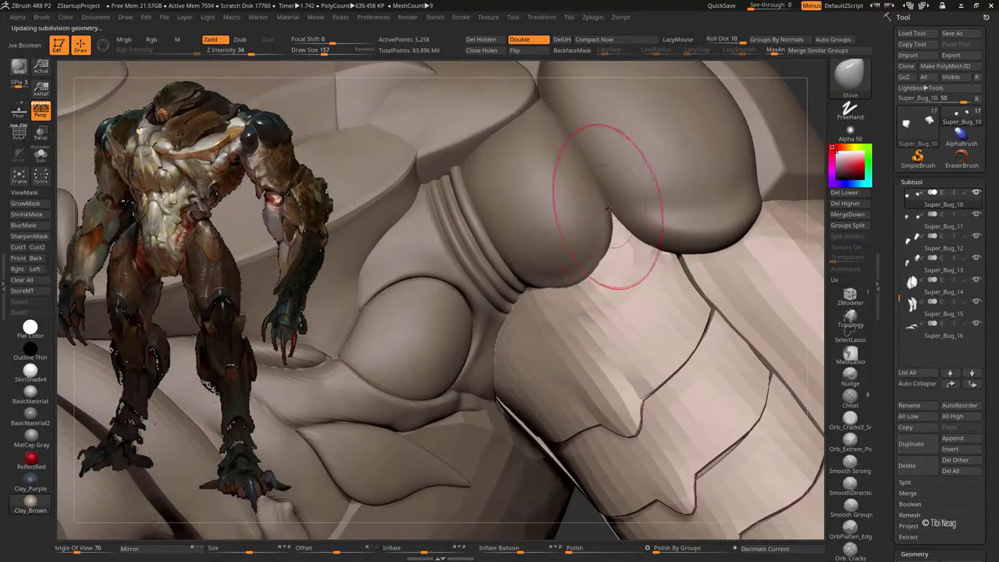
mouse_move(608, 207)
right_mouse_down()
mouse_move(669, 257)
mouse_move(632, 195)
mouse_move(484, 344)
mouse_move(691, 133)
mouse_move(708, 161)
mouse_move(564, 240)
right_mouse_up()
left_click(485, 344, "alt")
key("ctrl+d")
Step: Drop the plate to its lowest level and inspect its polygroups one at a time with polyframe on
key("shift+d")
key("shift+f")
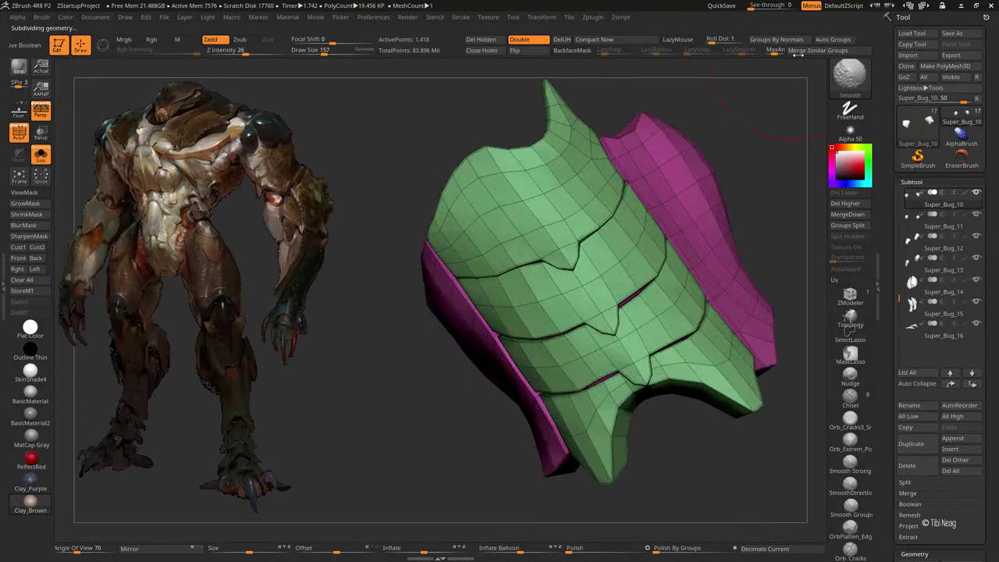
left_click(609, 252, "ctrl+shift")
left_click(687, 154, "ctrl+shift")
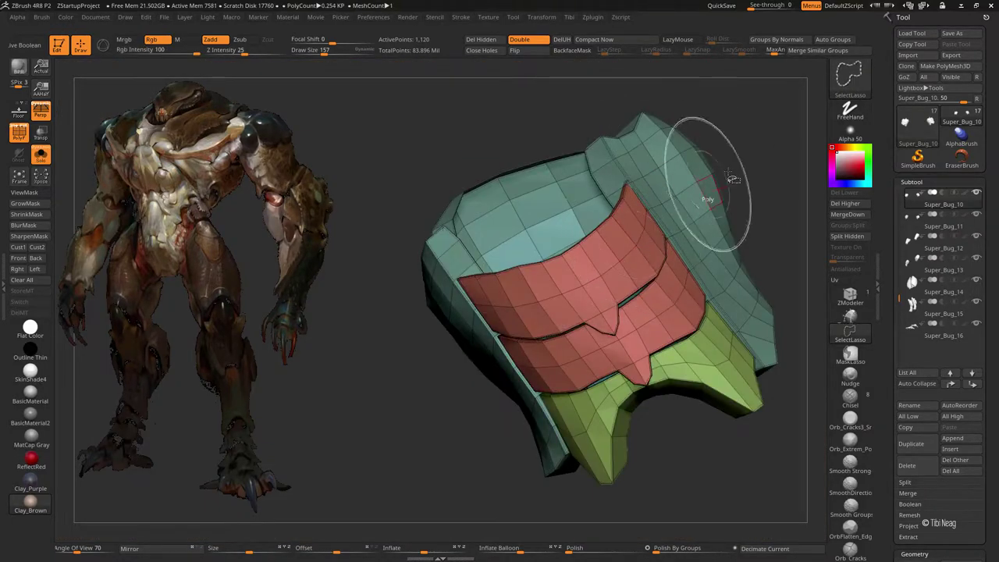
mouse_move(732, 178)
right_mouse_down()
mouse_move(631, 263)
mouse_move(628, 173)
right_mouse_up()
left_click(630, 263, "ctrl+shift")
left_click(627, 173, "ctrl+shift")
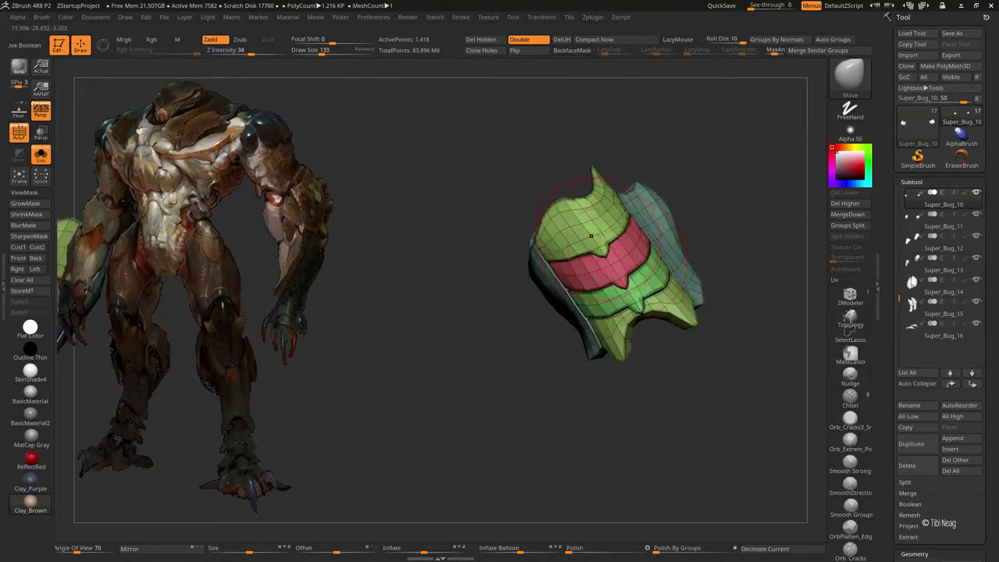
right_click_drag(591, 235, 631, 183)
left_click(613, 283, "ctrl+shift")
left_click_drag(542, 237, 623, 383, "ctrl+shift")
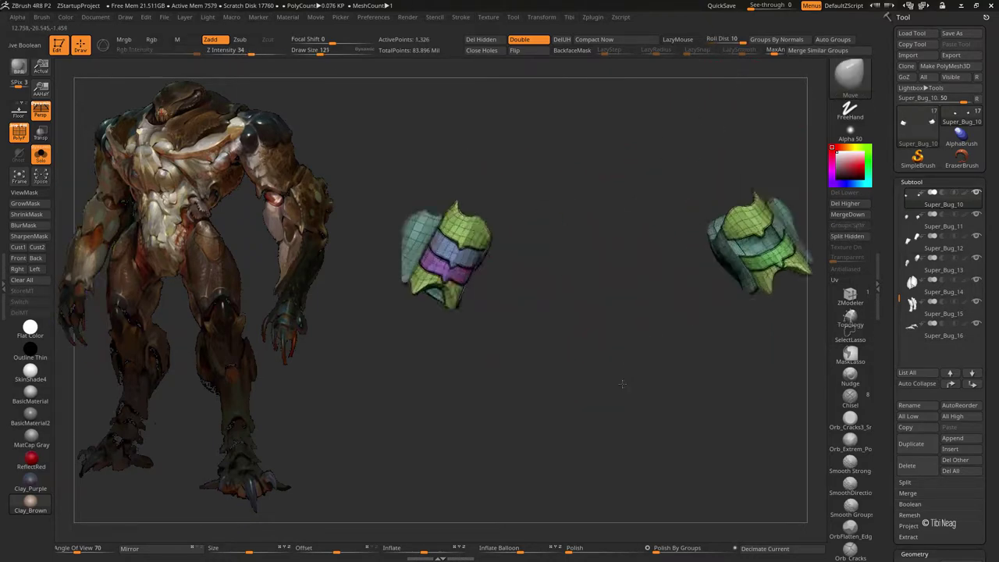
left_click(622, 383, "ctrl+shift")
left_click_drag(522, 232, 564, 174, "ctrl+shift")
Step: Regroup the plate areas and check the purple and small green polygroups in isolation
left_click(619, 414, "ctrl+shift")
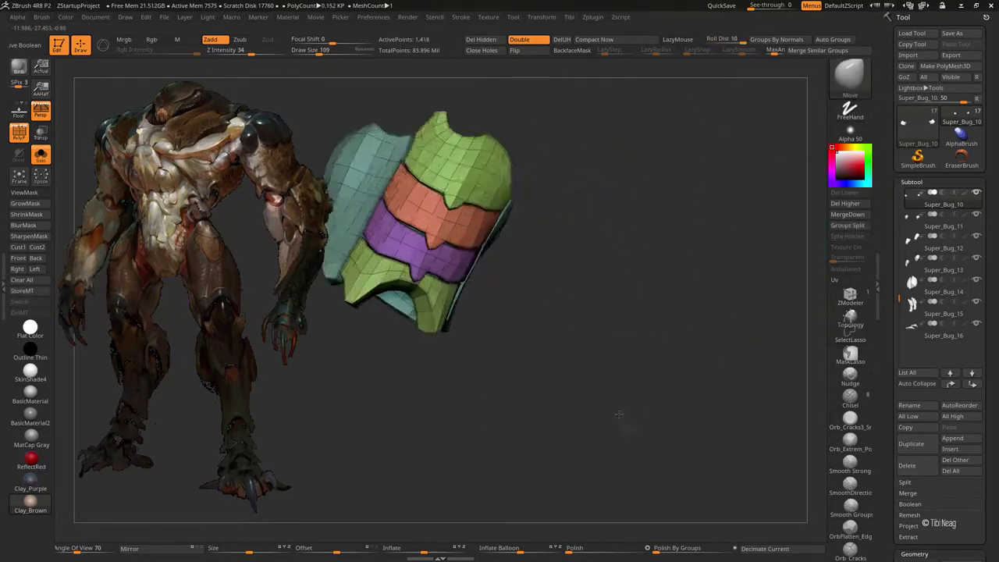
left_click(500, 192, "ctrl+shift")
mouse_move(500, 192)
right_mouse_down()
mouse_move(625, 279)
mouse_move(448, 341)
right_mouse_up()
left_click(448, 341, "ctrl+shift")
key("space")
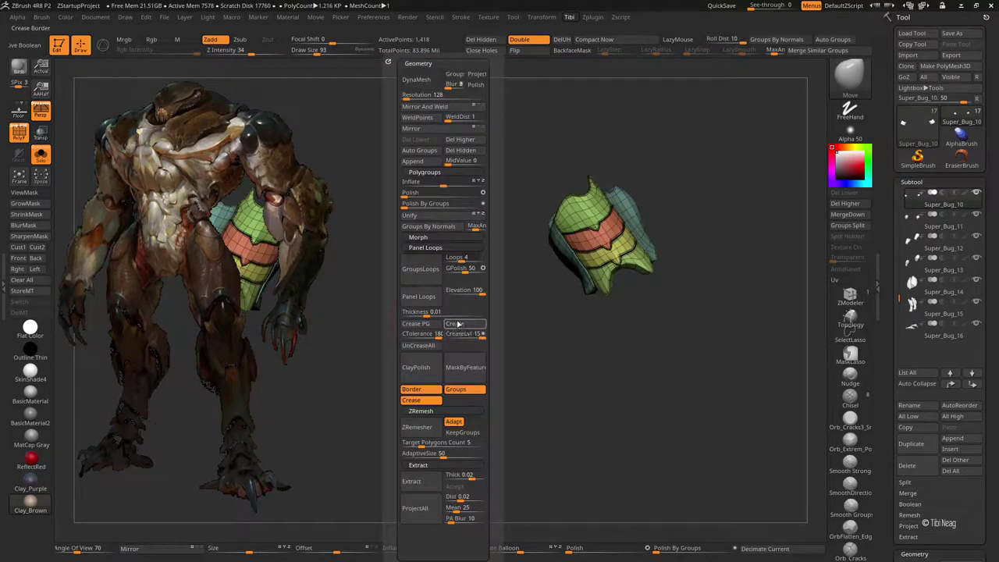
left_click(458, 324)
mouse_move(531, 283)
right_mouse_down()
mouse_move(468, 363)
mouse_move(427, 294)
mouse_move(591, 296)
right_mouse_up()
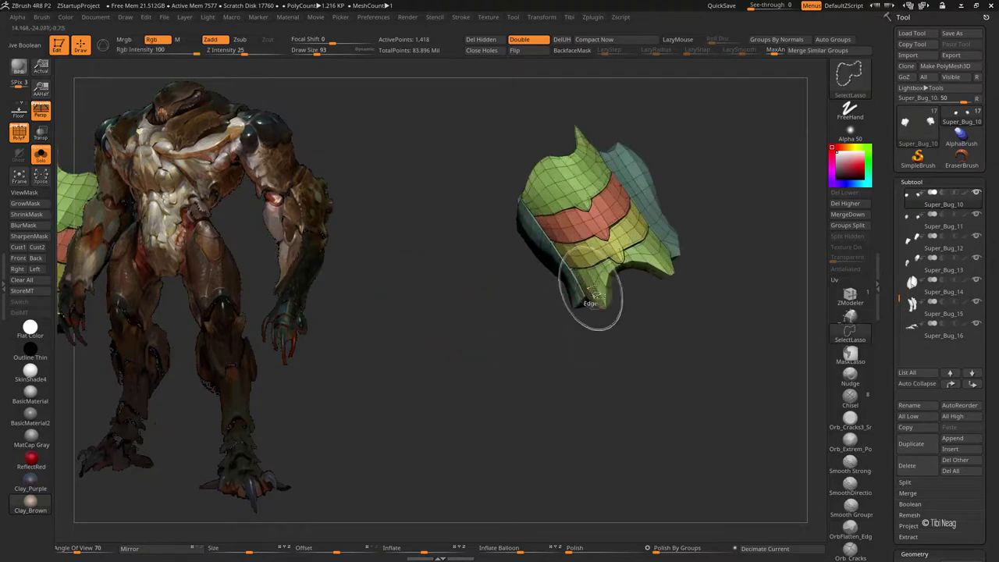
left_click(591, 296, "ctrl+shift")
left_click(500, 367, "ctrl+shift")
mouse_move(500, 367)
right_mouse_down()
mouse_move(544, 390)
mouse_move(467, 469)
mouse_move(424, 364)
mouse_move(561, 250)
right_mouse_up()
Step: Hide the yellow and orange groups and invert visibility so only the plate strips show
key("ctrl+d")
key("shift+d")
left_click(602, 211, "ctrl+shift")
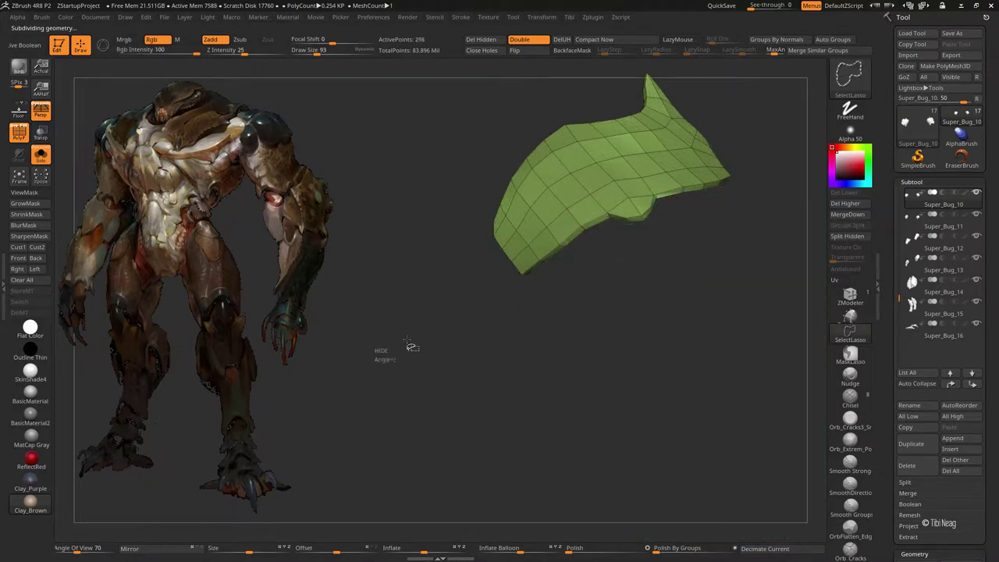
left_click_drag(408, 346, 422, 352, "ctrl+shift")
left_click(663, 290, "ctrl+alt+shift")
right_click_drag(627, 304, 362, 375)
left_click_drag(361, 375, 372, 362, "ctrl+shift")
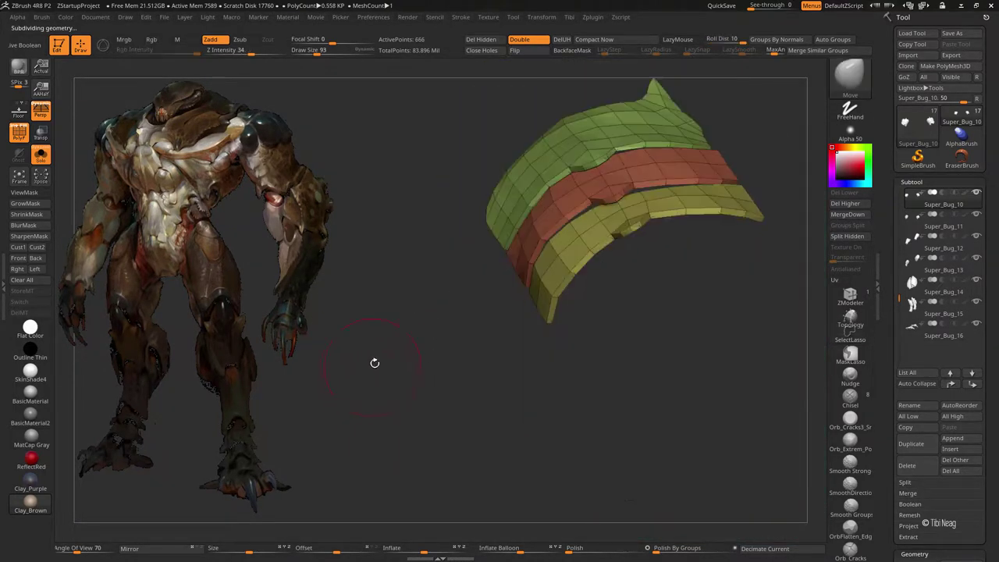
mouse_move(372, 361)
right_mouse_down()
mouse_move(450, 410)
mouse_move(486, 201)
mouse_move(370, 305)
mouse_move(479, 220)
right_mouse_up()
Step: Build the grooved panel seams on the plate strips with ZModeler, then return to the Move brush
key("b")
key("z")
key("m")
key("b")
key("m")
key("v")
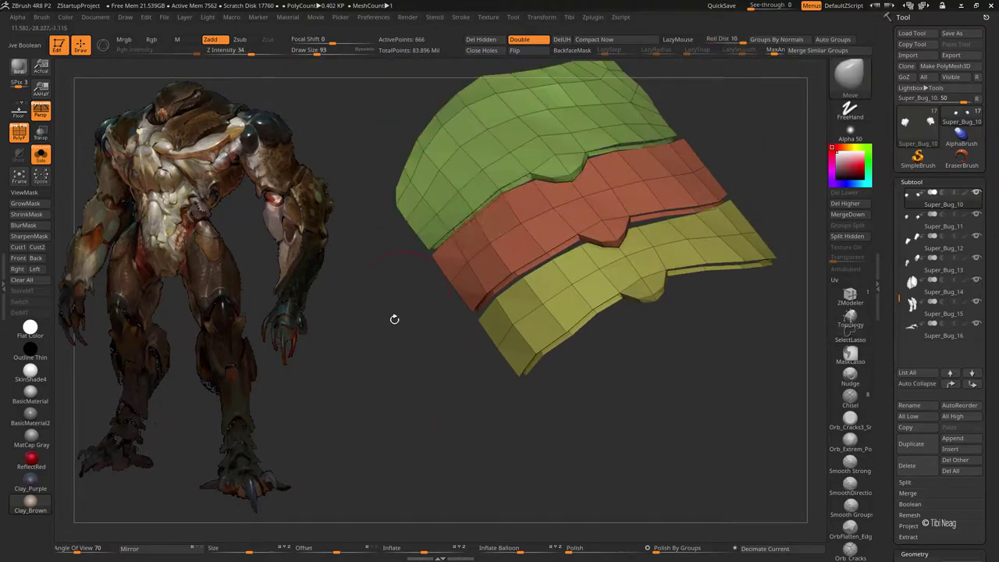
mouse_move(393, 319)
right_mouse_down()
mouse_move(462, 419)
mouse_move(564, 224)
mouse_move(587, 217)
right_mouse_up()
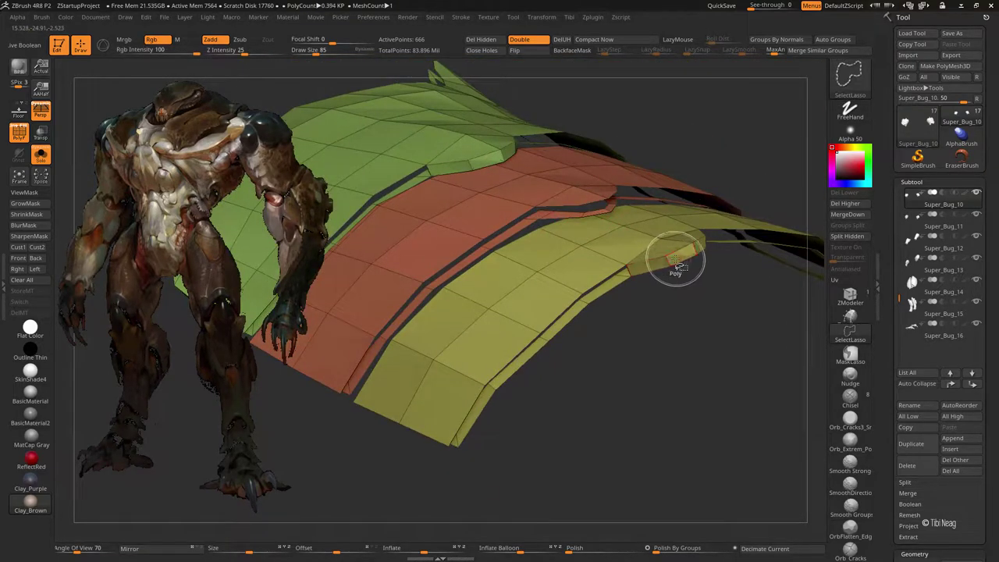
mouse_move(680, 265)
right_mouse_down()
mouse_move(524, 219)
mouse_move(663, 234)
mouse_move(769, 209)
mouse_move(680, 163)
right_mouse_up()
right_click_drag(602, 285, 573, 304)
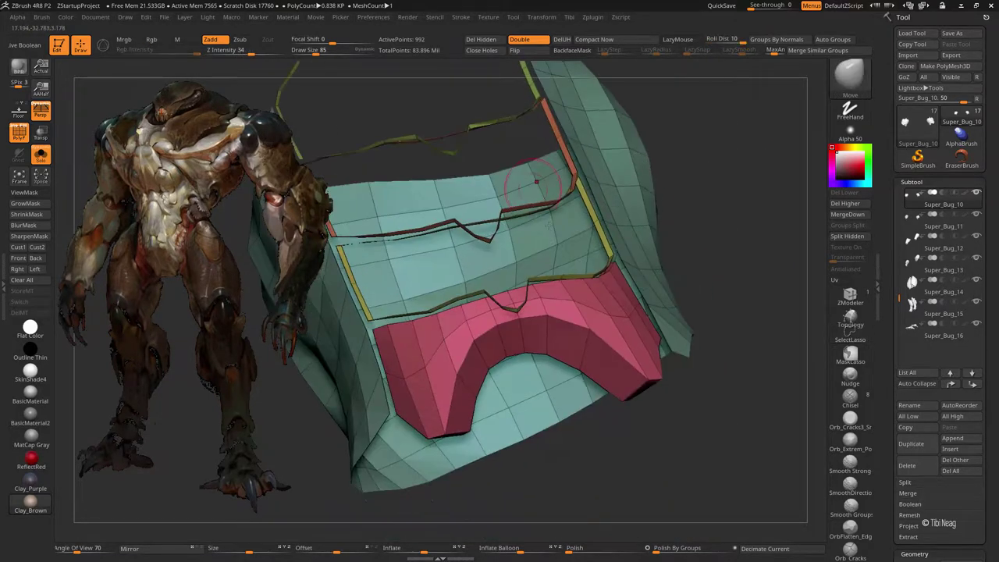
Step: Check the grooved strips by hiding groups, then turn polyframe off on the ~1.25 million point plate
left_click(573, 305, "ctrl+shift")
left_click(580, 301, "ctrl+shift")
left_click(732, 138, "ctrl+shift")
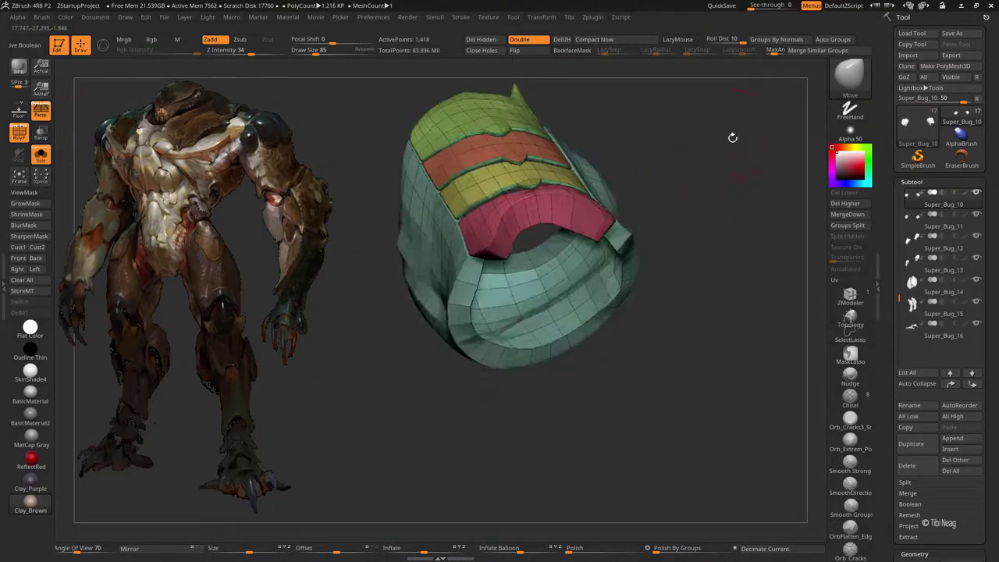
mouse_move(719, 138)
right_mouse_down()
mouse_move(752, 361)
mouse_move(522, 281)
mouse_move(724, 172)
mouse_move(69, 259)
right_mouse_up()
key("shift+f")
Step: Turn off the mask display and shift the chest plate seam to the left
right_click_drag(65, 207, 73, 223)
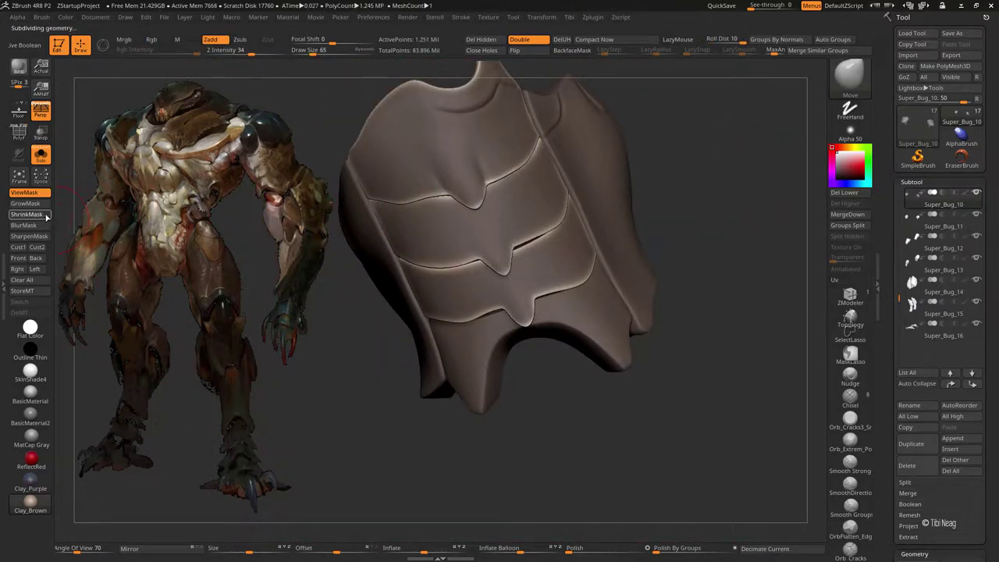
mouse_move(579, 411)
right_mouse_down()
mouse_move(535, 423)
mouse_move(554, 300)
right_mouse_up()
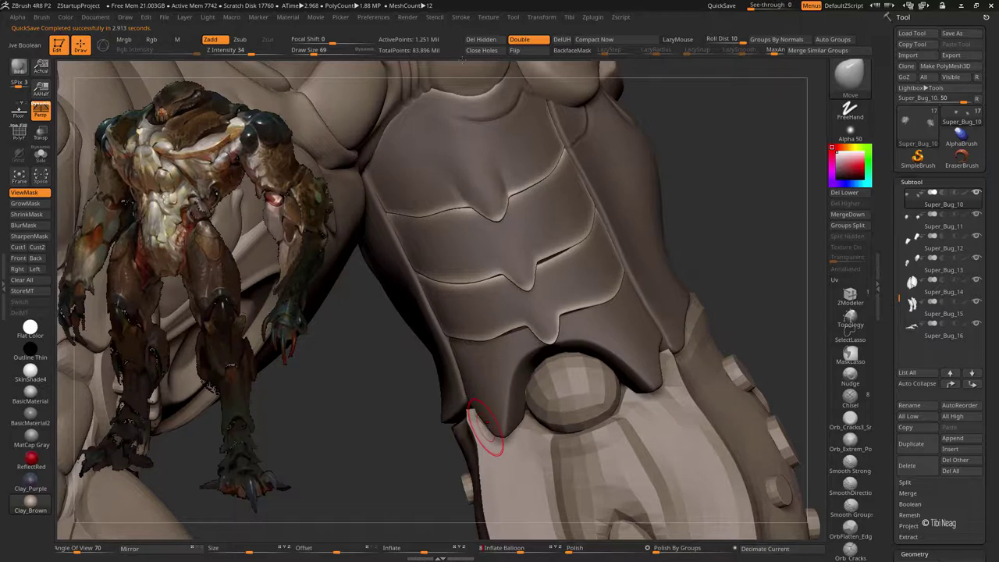
key("ctrl+h")
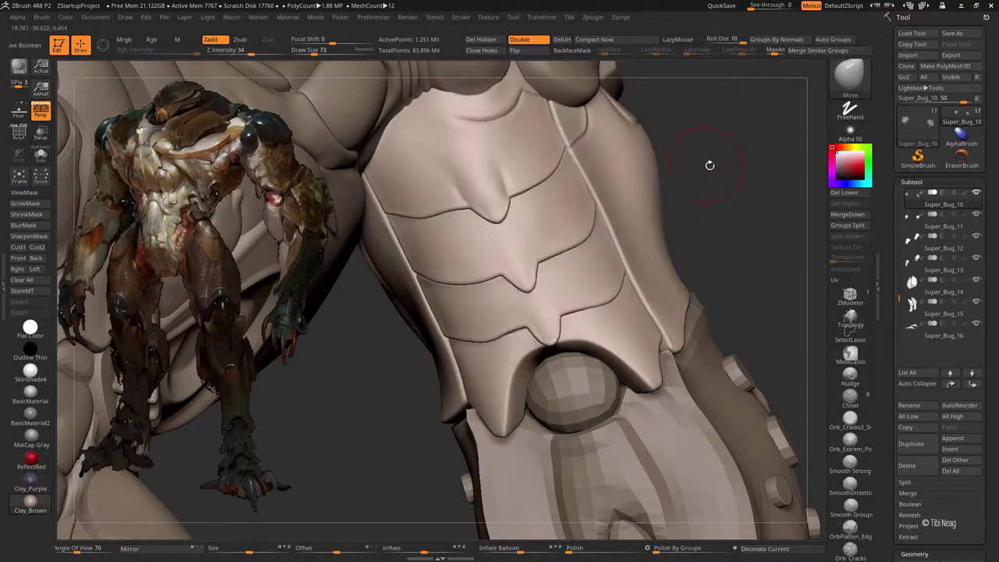
left_click_drag(513, 212, 549, 192)
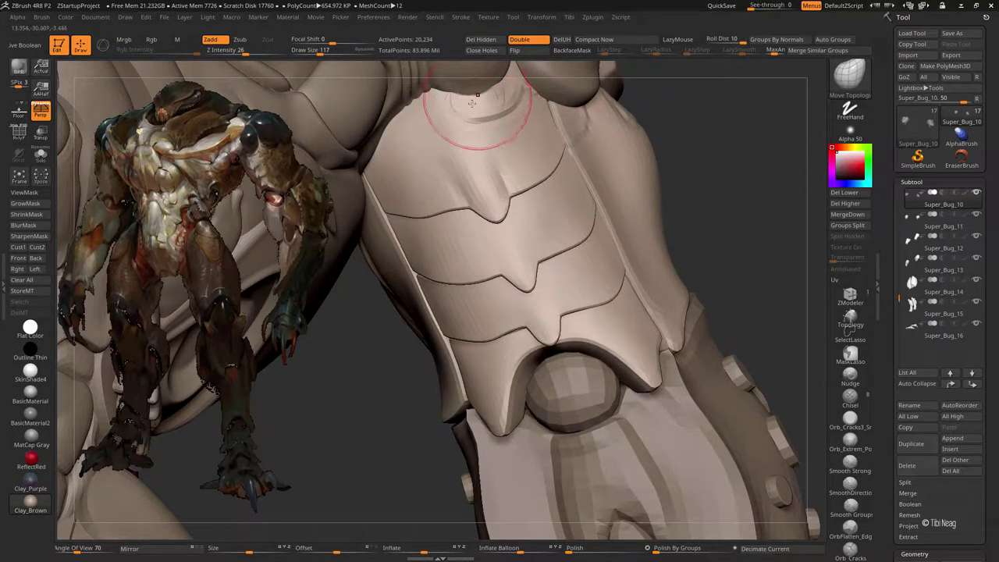
mouse_move(477, 102)
right_mouse_down()
mouse_move(497, 193)
mouse_move(437, 218)
mouse_move(473, 211)
right_mouse_up()
key("shift+d")
Step: Build up the plate edges with Clay and deepen the seams with DamStandard
key("b")
key("c")
key("l")
key("b")
key("d")
key("s")
key("d")
key("d")
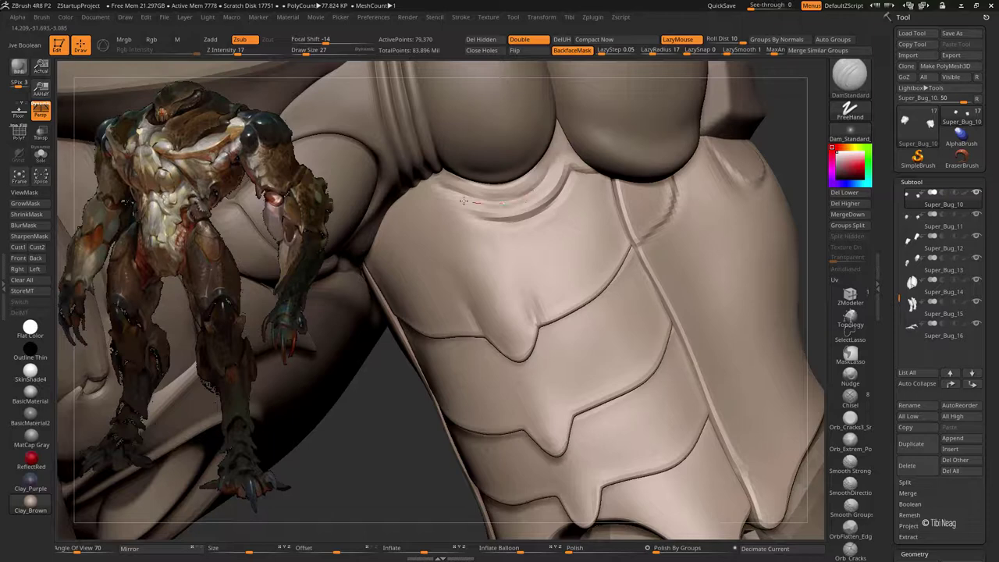
key("b")
key("c")
key("l")
key("f")
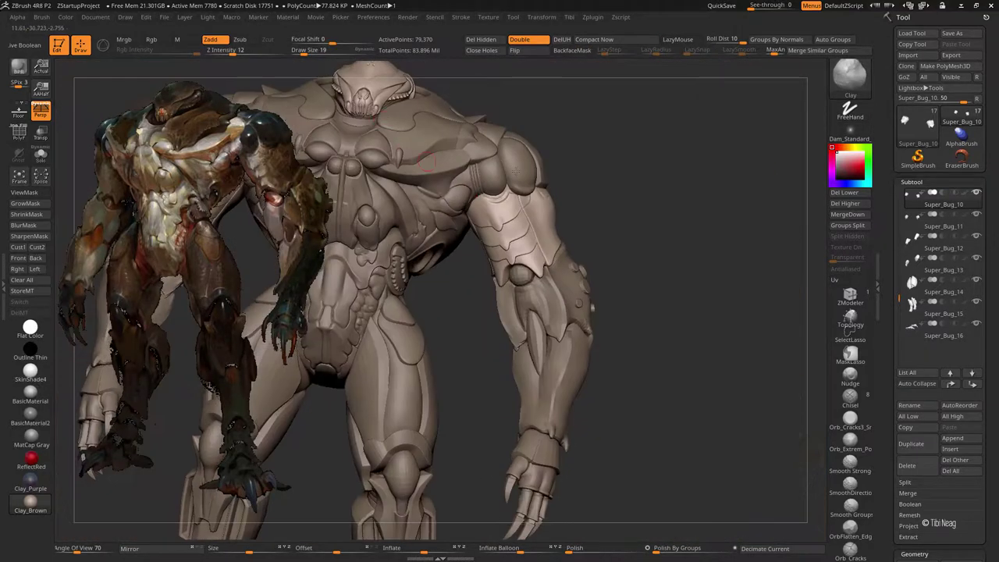
Step: Solo the plate and pull its lower edges into pointed central tips with a larger brush
key("ctrl+shift+s")
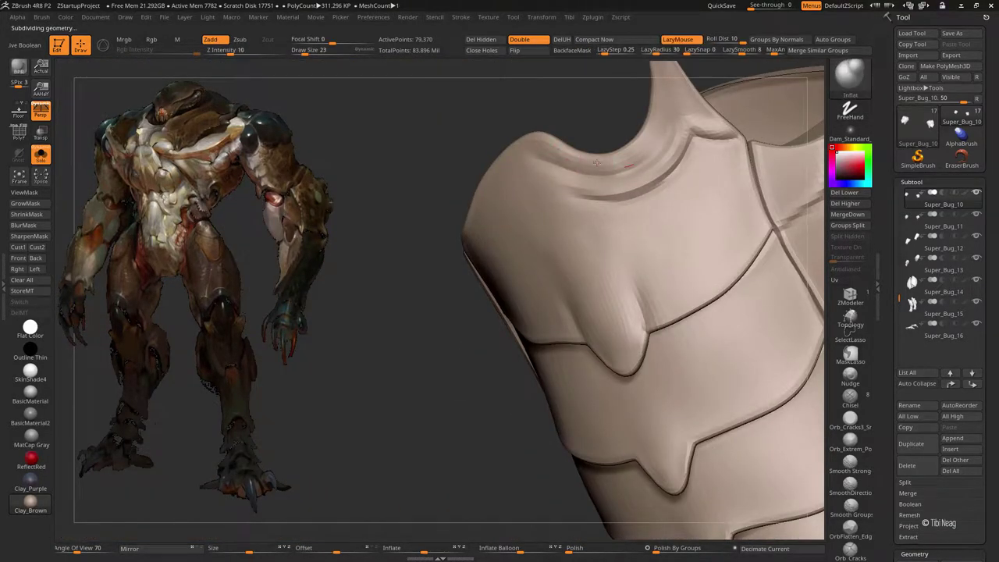
right_click_drag(657, 131, 615, 248)
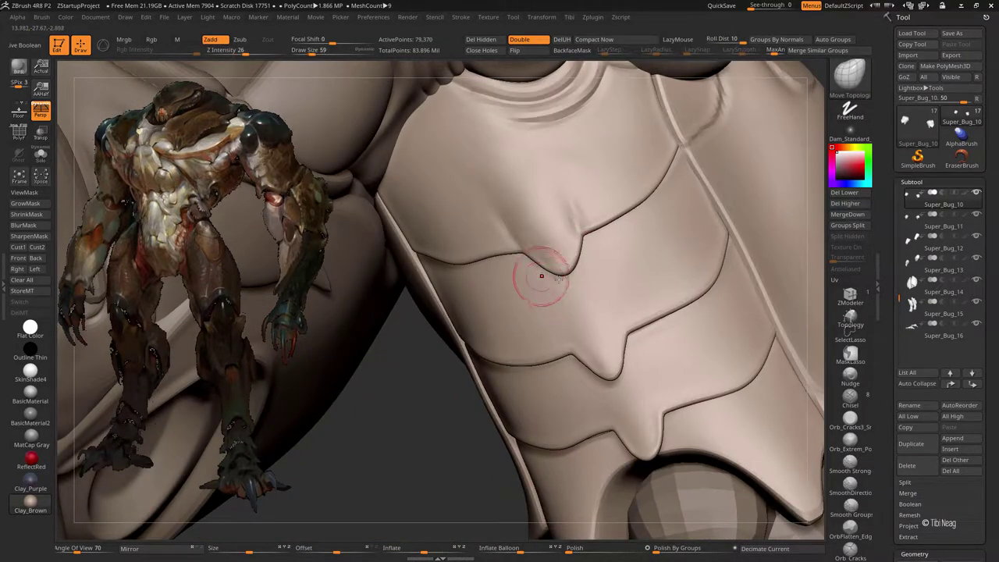
key("bracketright")
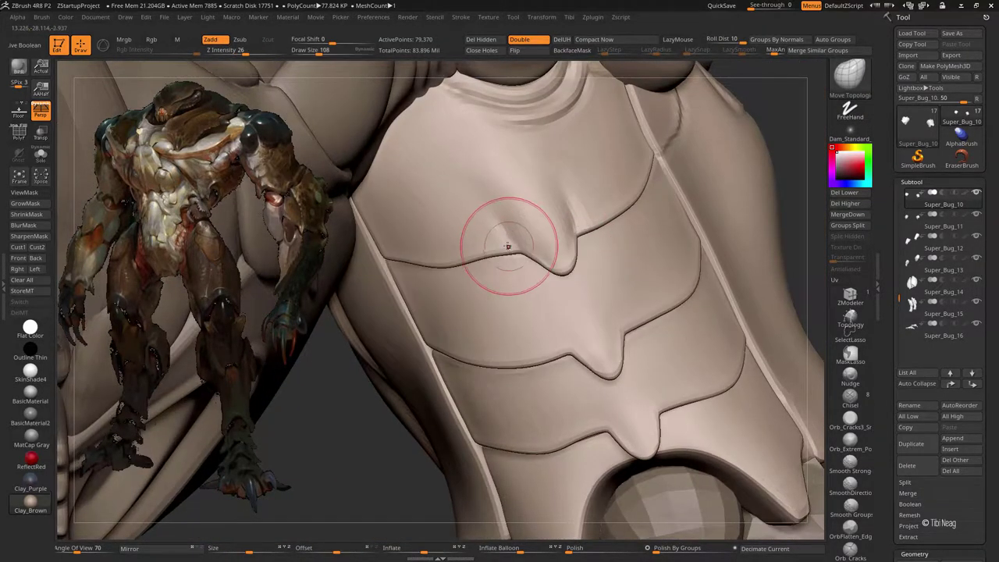
mouse_move(481, 252)
right_mouse_down()
mouse_move(412, 285)
mouse_move(379, 261)
right_mouse_up()
key("bracketright")
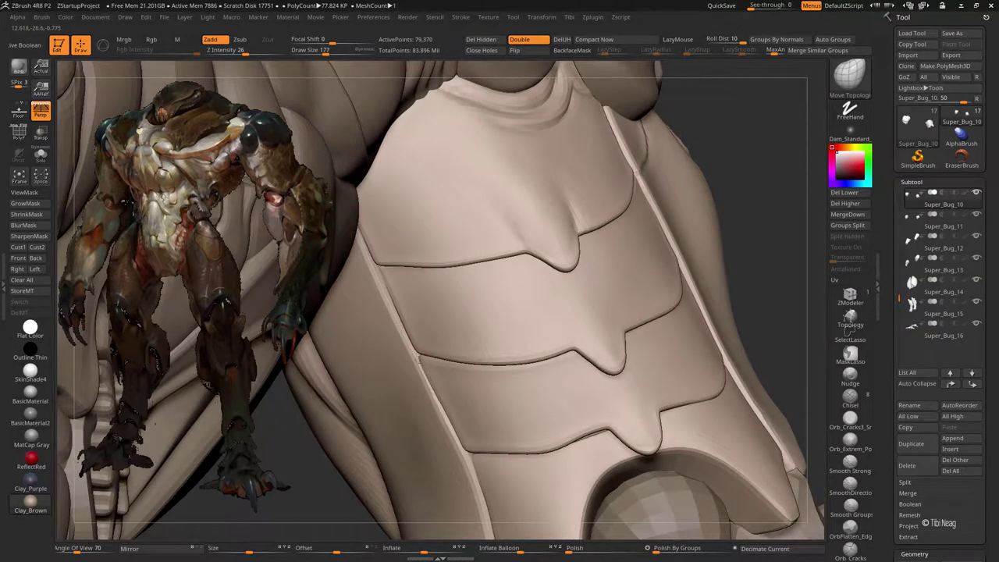
mouse_move(514, 381)
right_mouse_down()
mouse_move(652, 355)
mouse_move(751, 279)
mouse_move(737, 236)
right_mouse_up()
key("bracketright")
key("bracketleft")
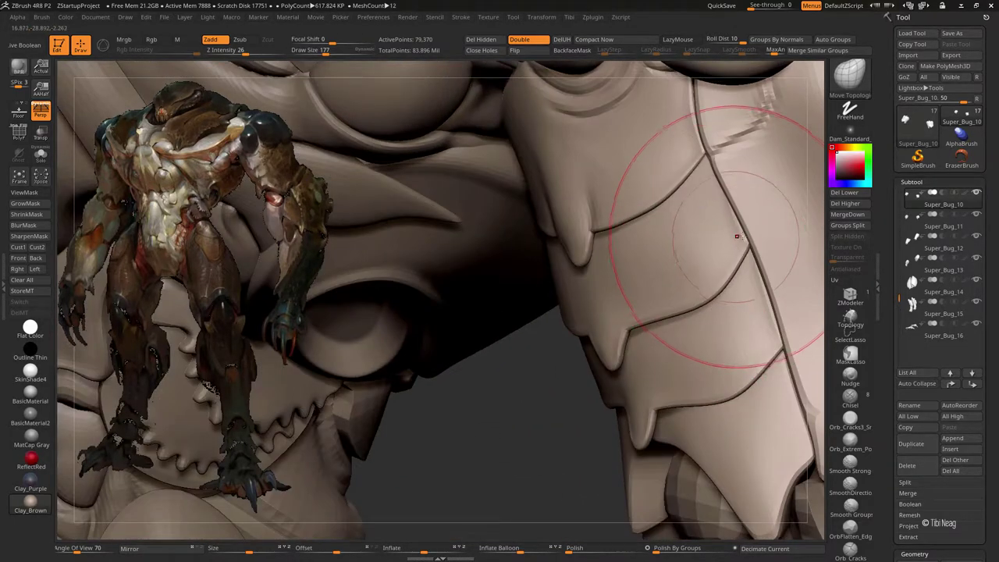
mouse_move(749, 344)
right_mouse_down()
mouse_move(653, 305)
mouse_move(661, 296)
right_mouse_up()
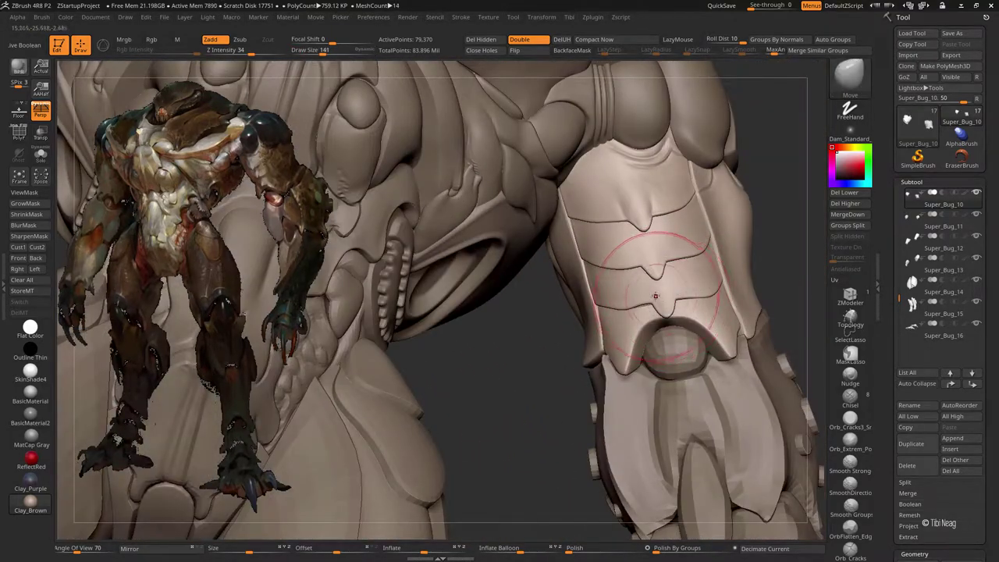
Step: Frame the creature, enlarge the reference image, and zoom in close on the right forearm
key("f")
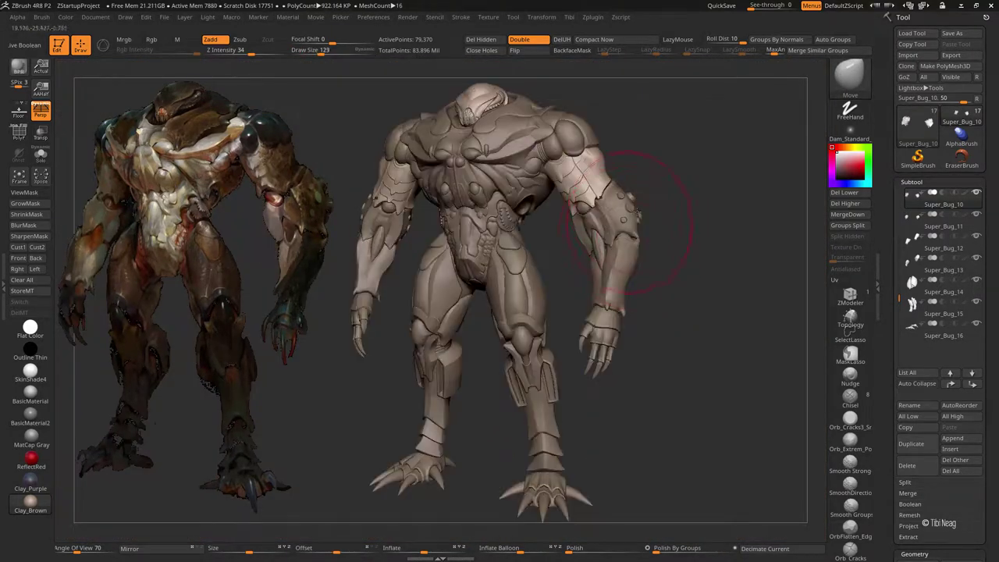
key("z")
mouse_move(223, 219)
left_mouse_down()
mouse_move(112, 317)
mouse_move(86, 437)
left_mouse_up()
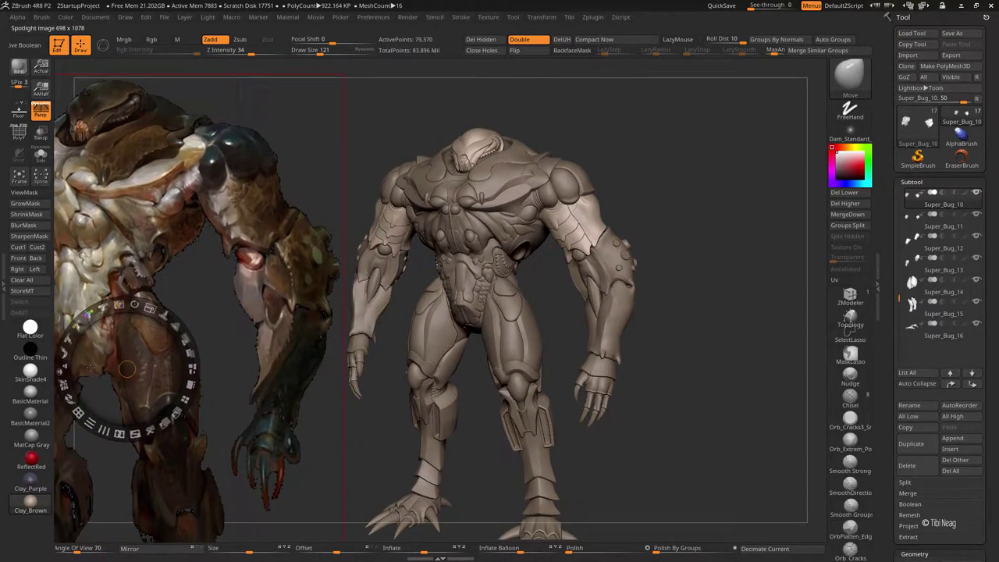
key("z")
left_click_drag(739, 189, 695, 174)
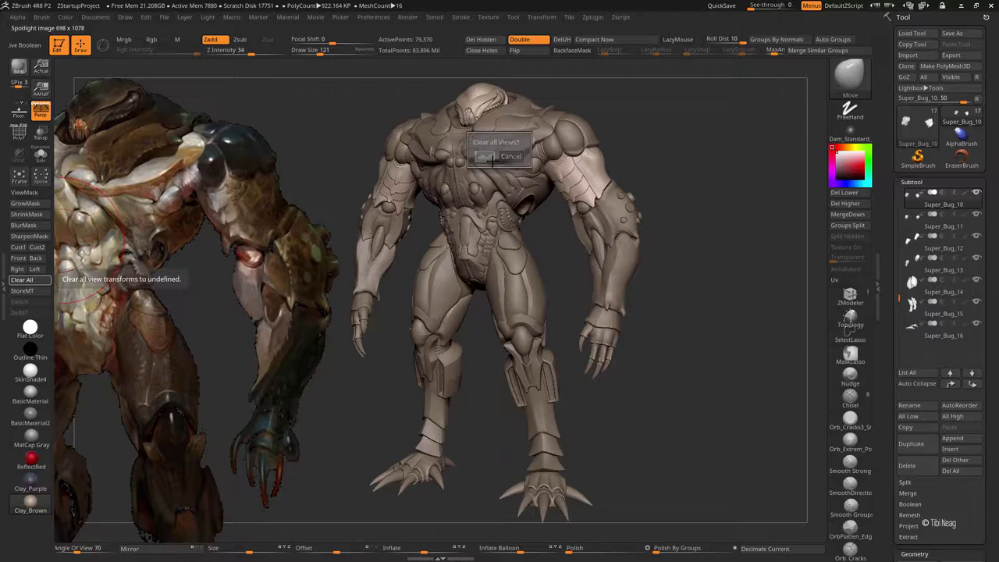
left_click_drag(662, 263, 562, 386, "alt")
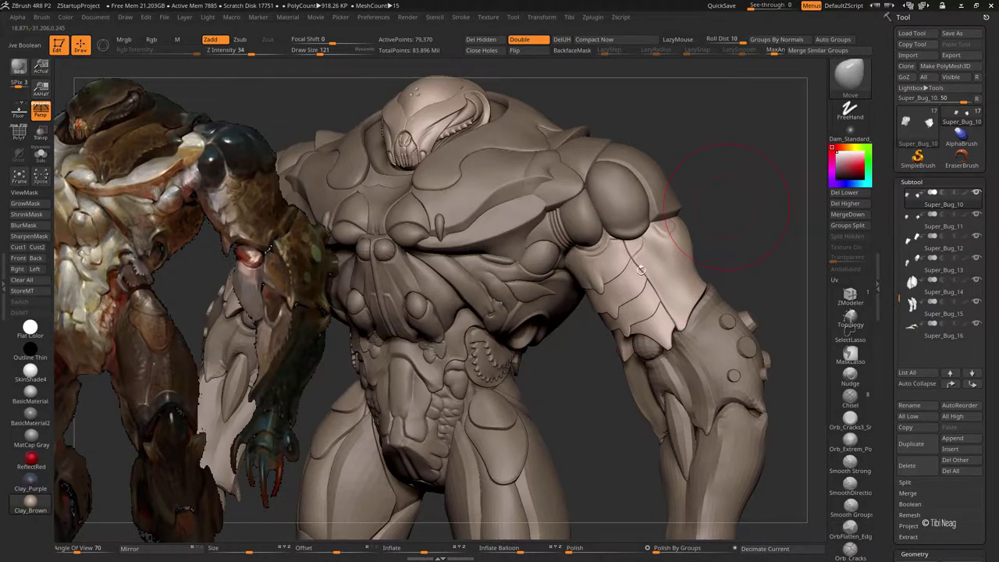
mouse_move(640, 269)
left_mouse_down("alt")
mouse_move(622, 282)
mouse_move(578, 372)
left_mouse_up("alt")
Step: Select the Move brush, orbit from the forearm down to the knee armor, and pick Move Topological
key("b")
key("m")
key("v")
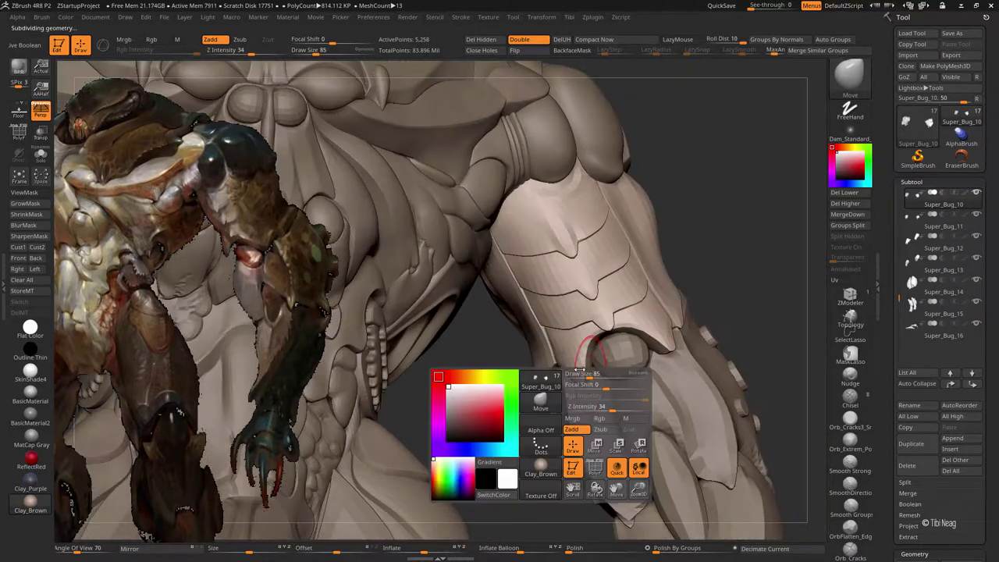
mouse_move(664, 336)
left_mouse_down()
mouse_move(635, 346)
mouse_move(680, 302)
mouse_move(551, 357)
mouse_move(566, 291)
mouse_move(541, 229)
mouse_move(586, 219)
mouse_move(641, 226)
left_mouse_up()
mouse_move(684, 284)
right_mouse_down()
mouse_move(574, 305)
mouse_move(435, 205)
mouse_move(547, 252)
mouse_move(591, 289)
mouse_move(694, 335)
mouse_move(595, 237)
mouse_move(574, 248)
mouse_move(605, 234)
right_mouse_up()
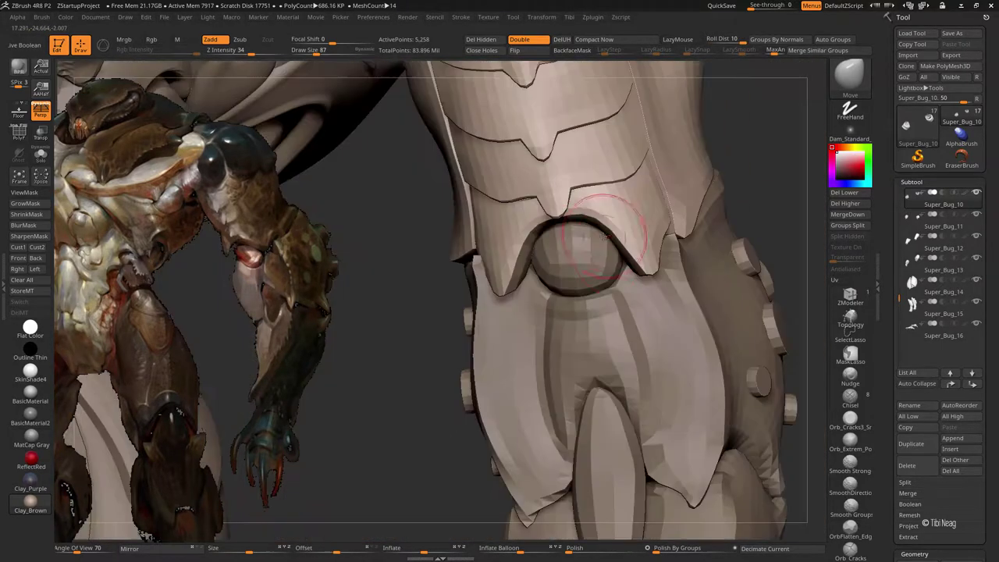
mouse_move(517, 221)
right_mouse_down()
mouse_move(513, 211)
mouse_move(557, 296)
mouse_move(553, 269)
mouse_move(647, 200)
right_mouse_up()
key("ctrl+d")
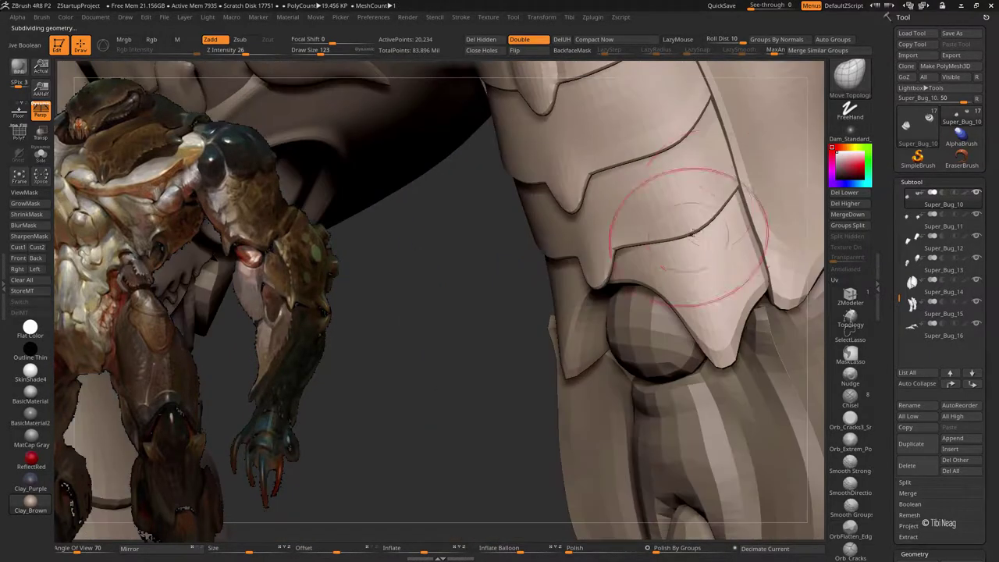
mouse_move(687, 156)
right_mouse_down()
mouse_move(522, 222)
mouse_move(586, 293)
right_mouse_up()
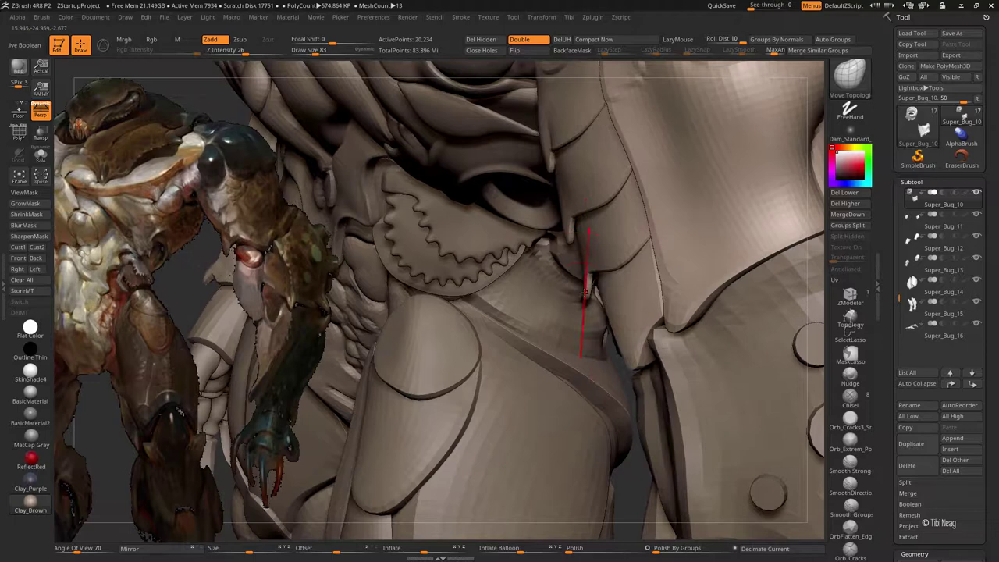
Step: Solo the spiked armor plate, frame it front-on, and subdivide it once
left_click(586, 293, "ctrl+shift")
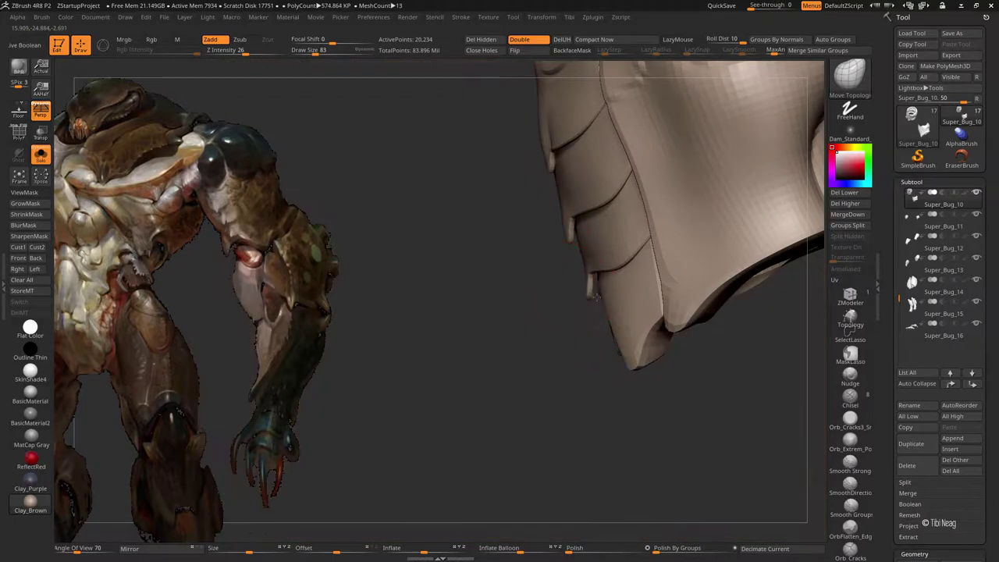
right_click_drag(586, 293, 589, 304)
mouse_move(577, 269)
right_mouse_down()
mouse_move(525, 276)
mouse_move(445, 261)
mouse_move(717, 174)
mouse_move(559, 299)
right_mouse_up()
key("f")
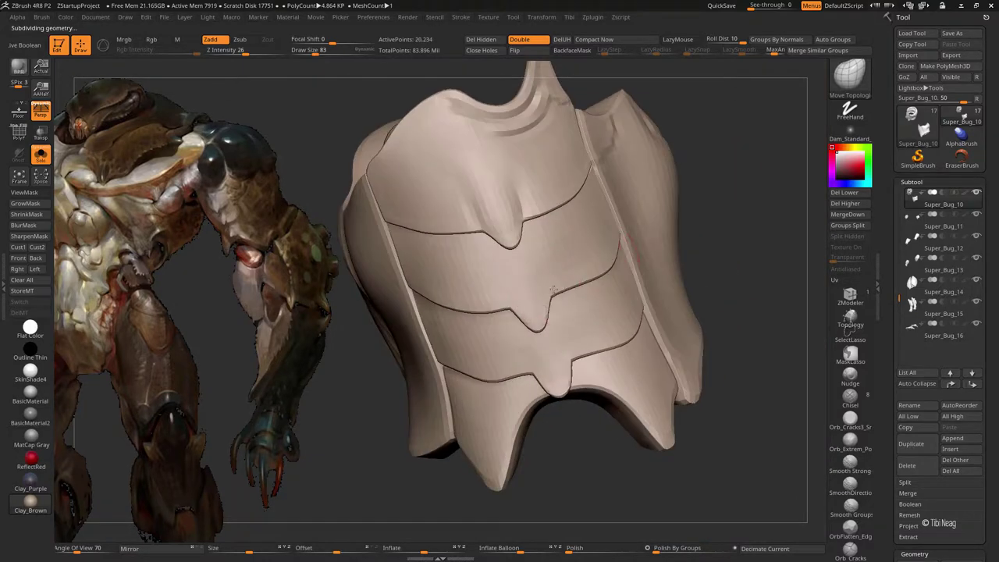
right_click_drag(513, 335, 571, 291, "alt")
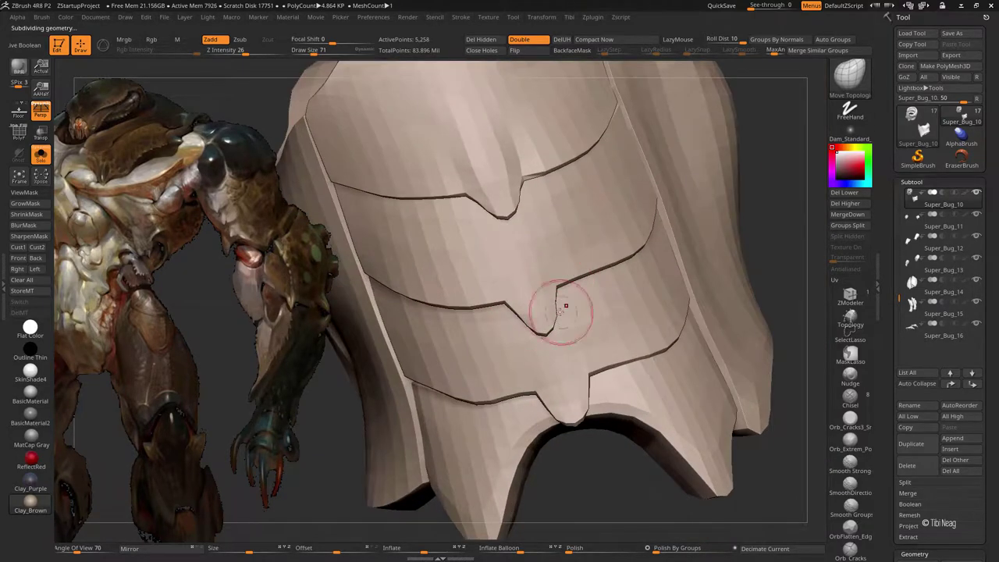
right_click_drag(509, 274, 517, 258)
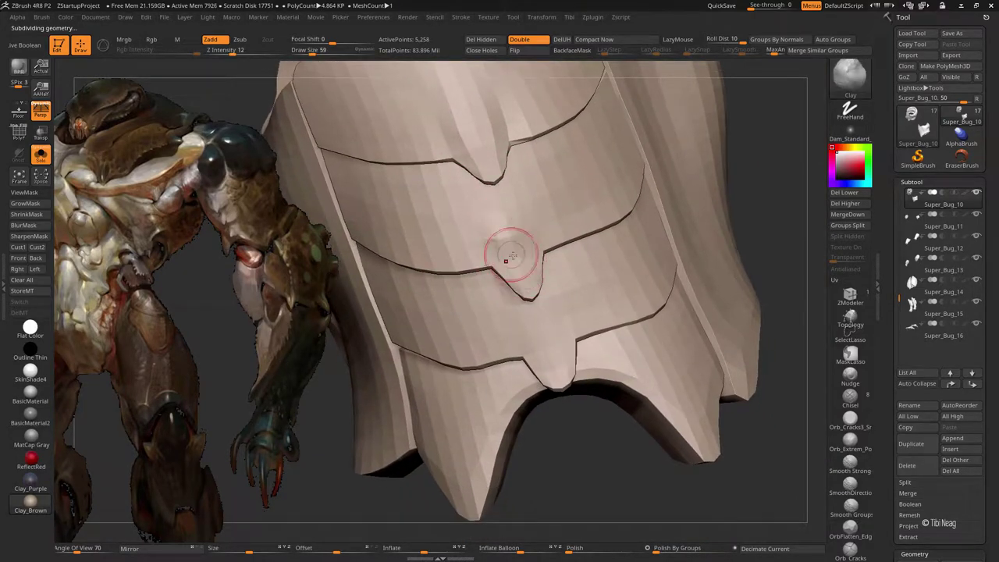
key("bracketleft")
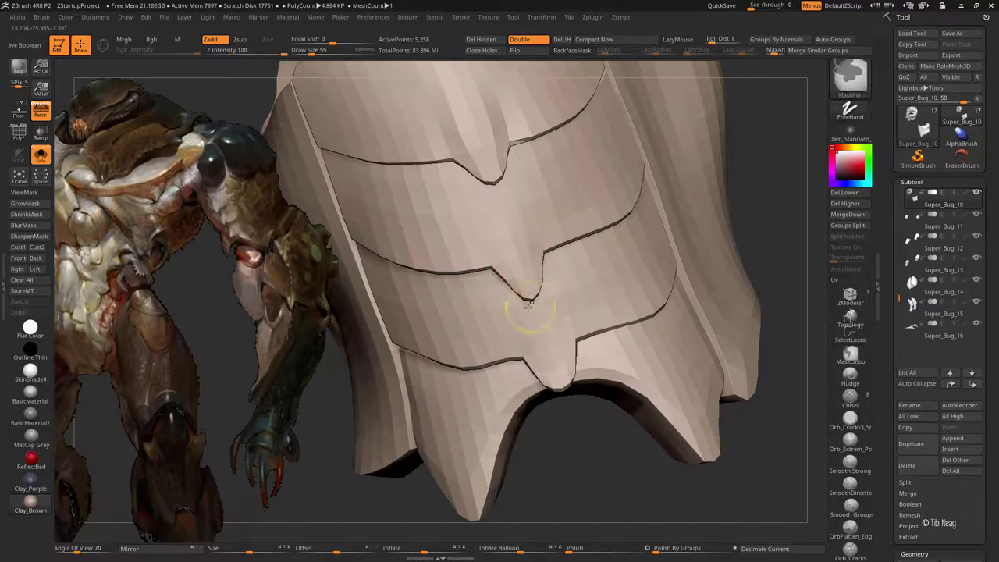
key("bracketleft")
key("bracketleft")
key("ctrl+d")
Step: Carve crisper grooves along the plate edges with DamStandard, subdivide again, and smooth the vertical crease
key("b")
key("d")
key("s")
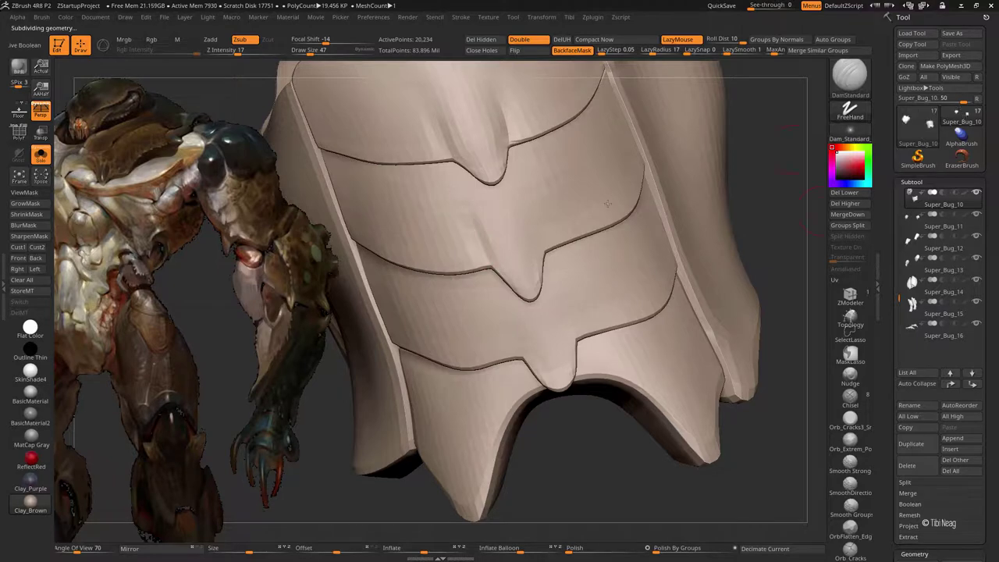
key("bracketleft")
right_click_drag(550, 235, 539, 227)
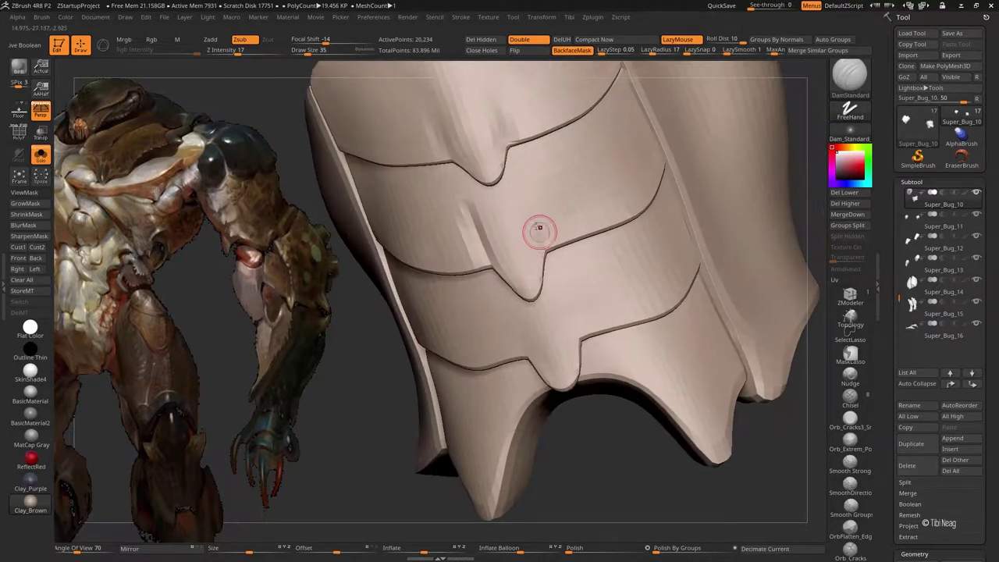
key("ctrl+d")
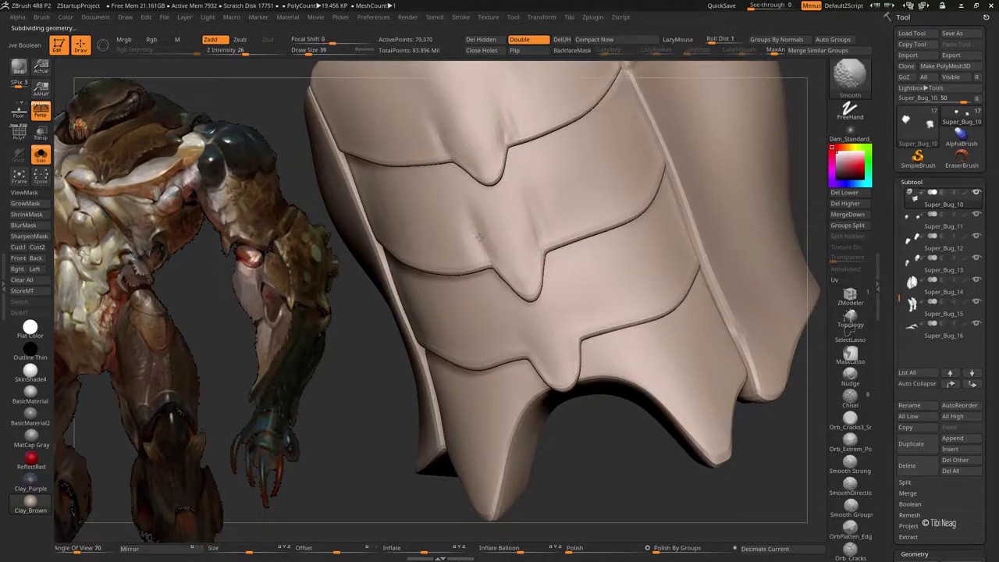
right_click_drag(475, 279, 486, 258, "ctrl")
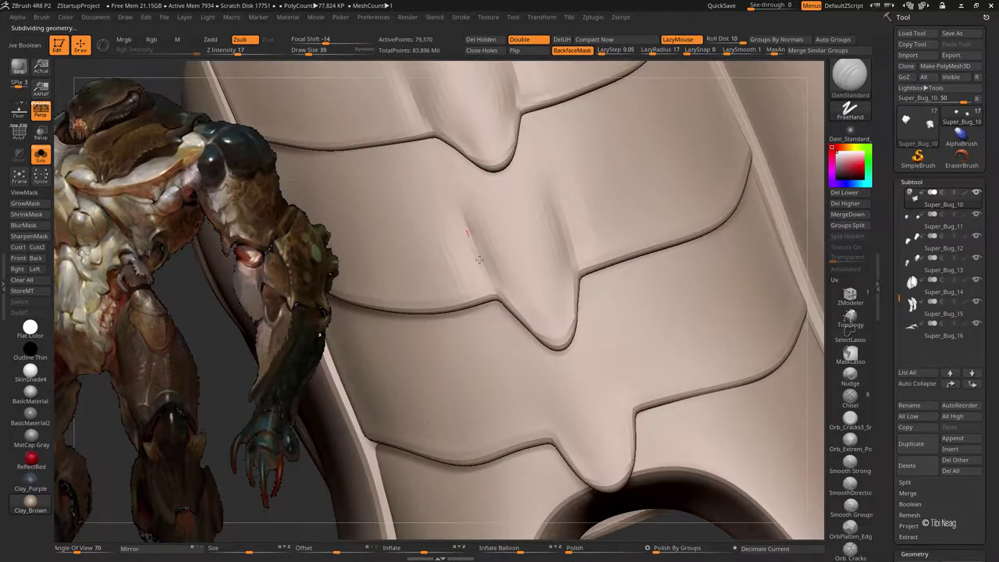
right_click_drag(514, 289, 569, 256)
left_click_drag(552, 188, 565, 235, "shift")
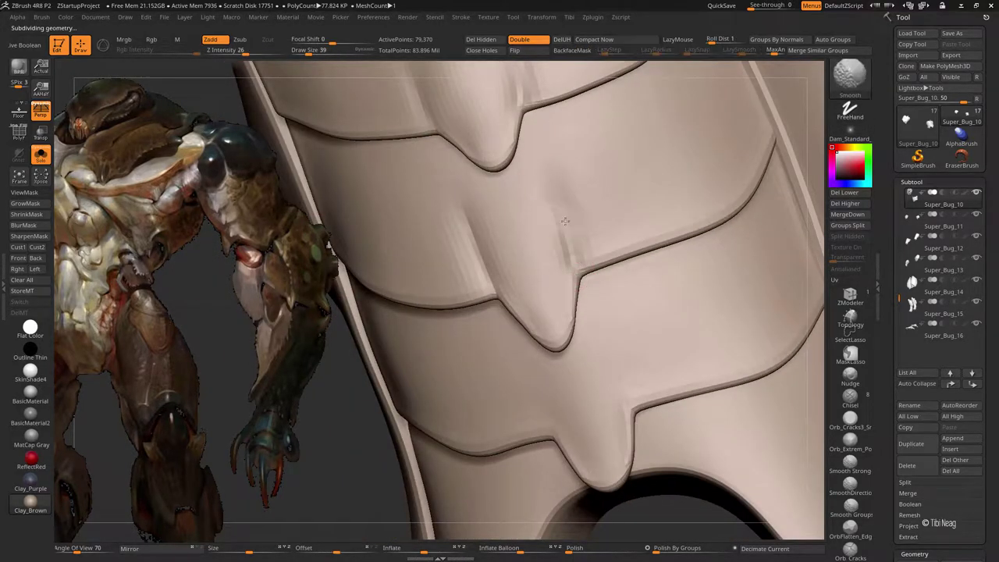
Step: Touch up the plates from below with Clay and further DamStandard grooving
key("b")
key("c")
key("l")
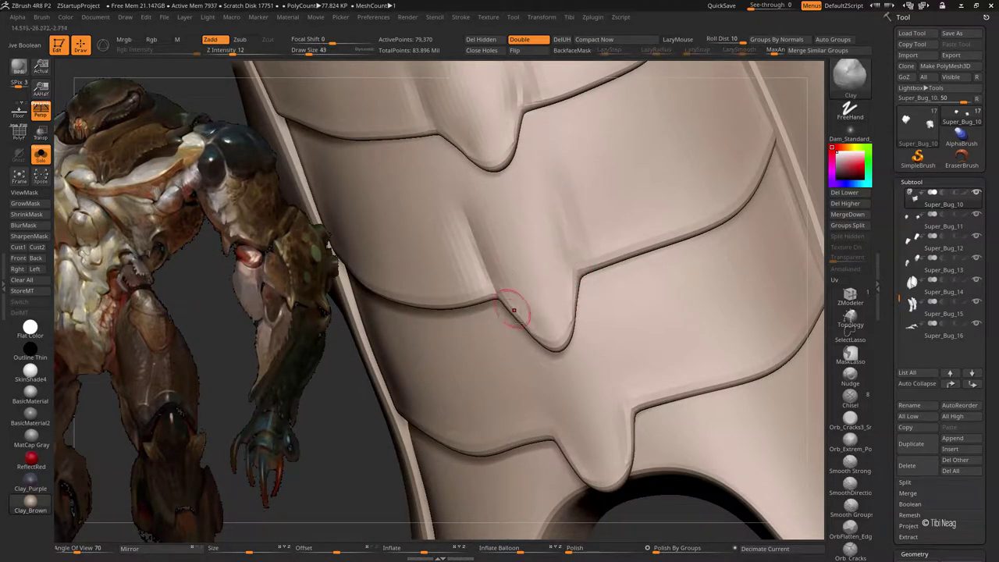
mouse_move(513, 309)
right_mouse_down("alt")
mouse_move(508, 224)
mouse_move(510, 239)
right_mouse_up("alt")
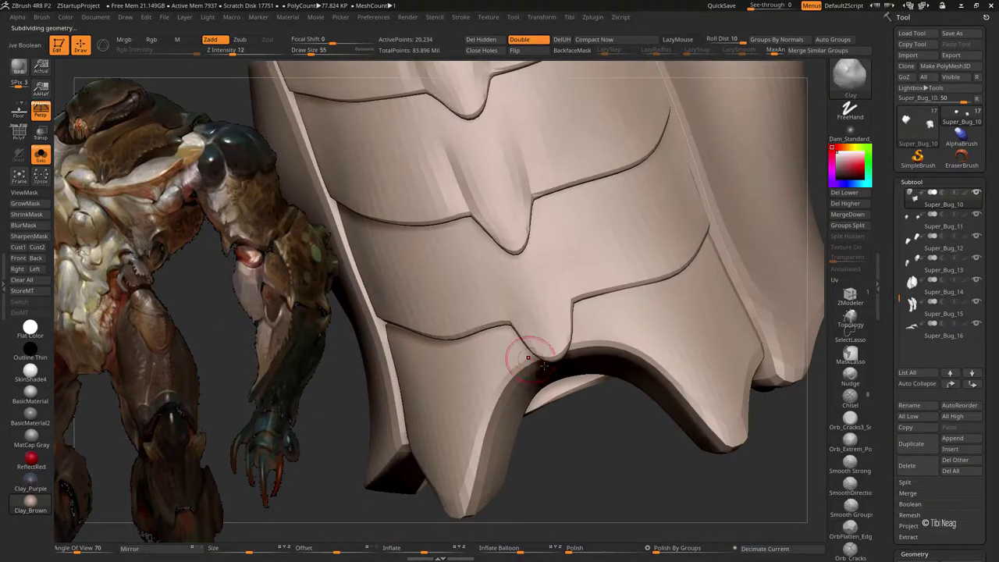
mouse_move(528, 358)
right_mouse_down()
mouse_move(536, 323)
mouse_move(361, 323)
mouse_move(424, 346)
mouse_move(547, 334)
mouse_move(510, 336)
right_mouse_up()
key("b")
key("d")
key("s")
key("b")
key("m")
key("t")
Step: Shrink the Move Topological brush and drop the plate to its lowest subdivision level
key("space")
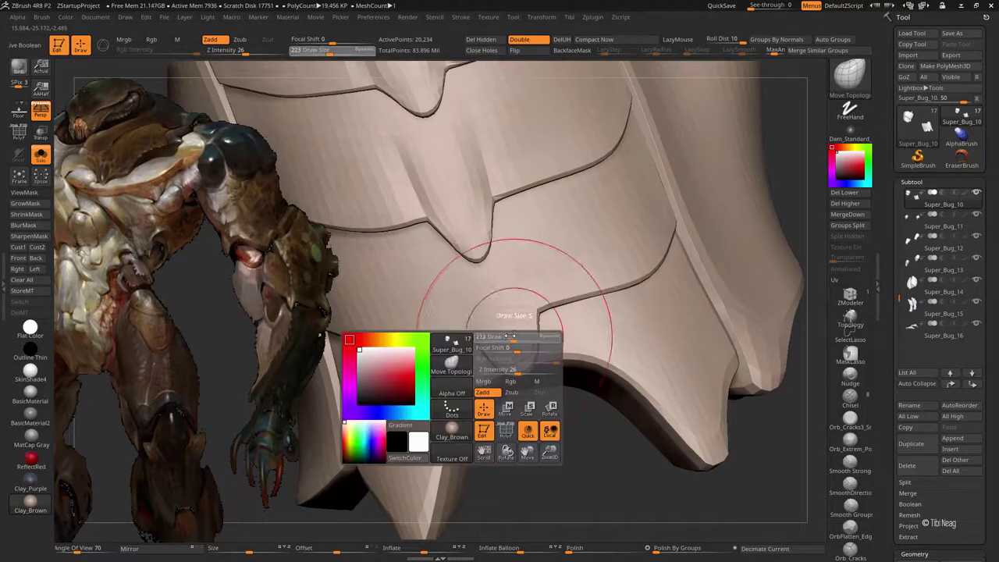
left_click_drag(510, 336, 503, 336)
mouse_move(512, 346)
right_mouse_down()
mouse_move(460, 326)
mouse_move(471, 337)
mouse_move(479, 302)
right_mouse_up()
key("space")
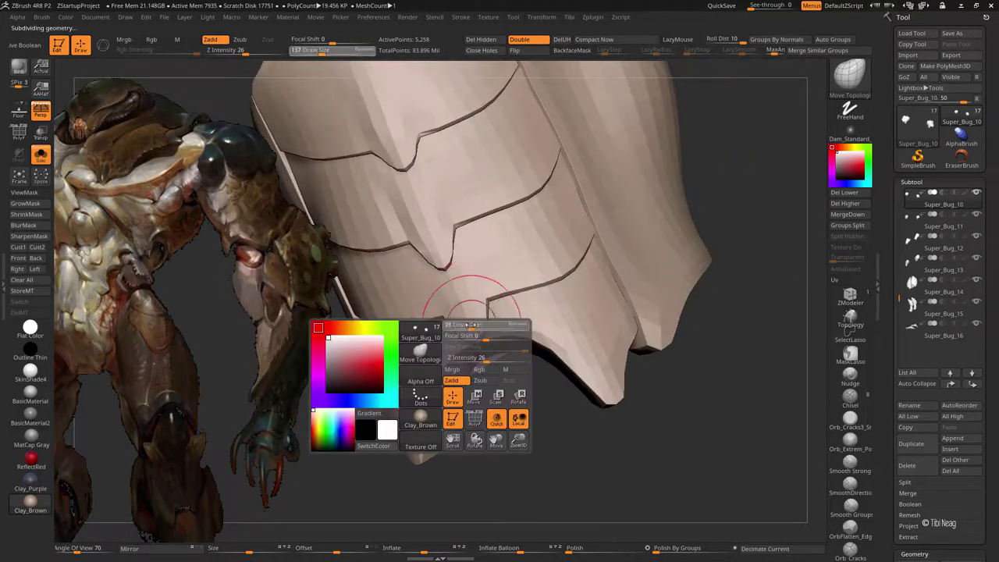
left_click_drag(480, 301, 468, 301)
right_click_drag(468, 302, 466, 342)
key("shift+d")
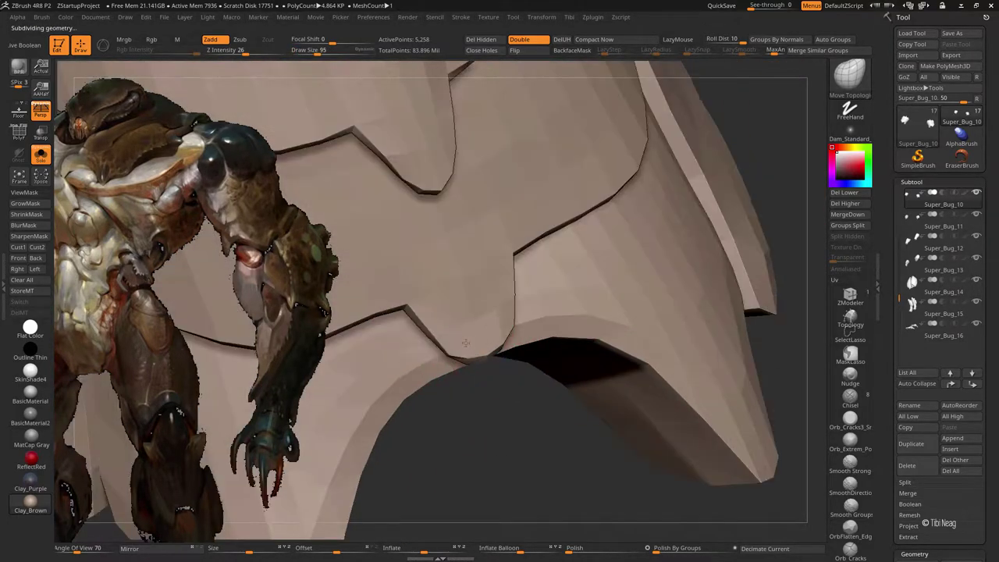
key("shift+d")
mouse_move(496, 308)
right_mouse_down()
mouse_move(457, 305)
mouse_move(491, 352)
mouse_move(422, 399)
mouse_move(457, 330)
right_mouse_up()
Step: Reshape the scalloped lower edges while stepping between subdivision levels
key("d")
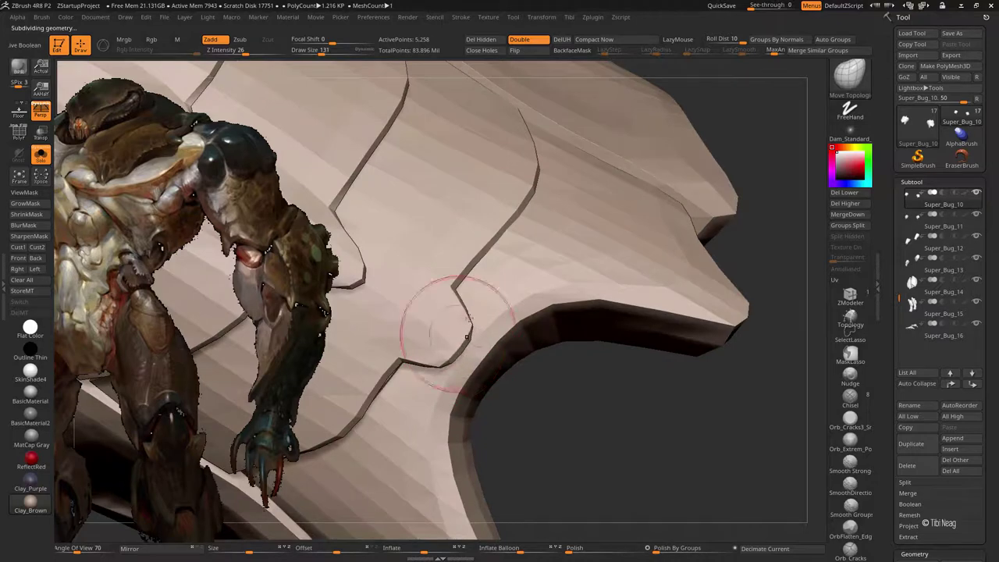
key("d")
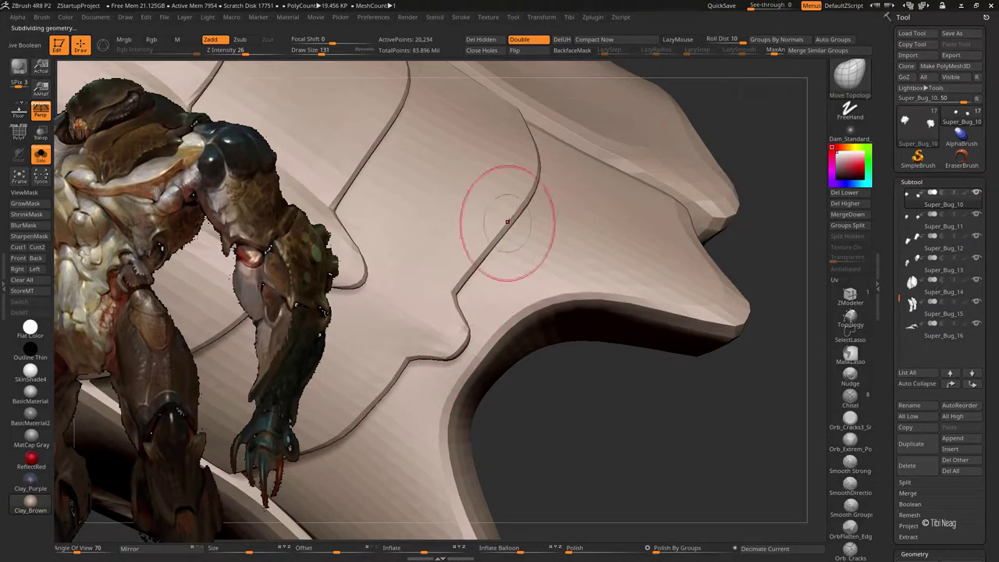
key("shift+d")
mouse_move(507, 221)
right_mouse_down()
mouse_move(518, 246)
mouse_move(726, 207)
mouse_move(669, 335)
mouse_move(740, 253)
mouse_move(537, 275)
right_mouse_up()
key("d")
mouse_move(503, 312)
right_mouse_down()
mouse_move(434, 239)
mouse_move(529, 240)
mouse_move(413, 190)
mouse_move(364, 207)
mouse_move(413, 233)
right_mouse_up()
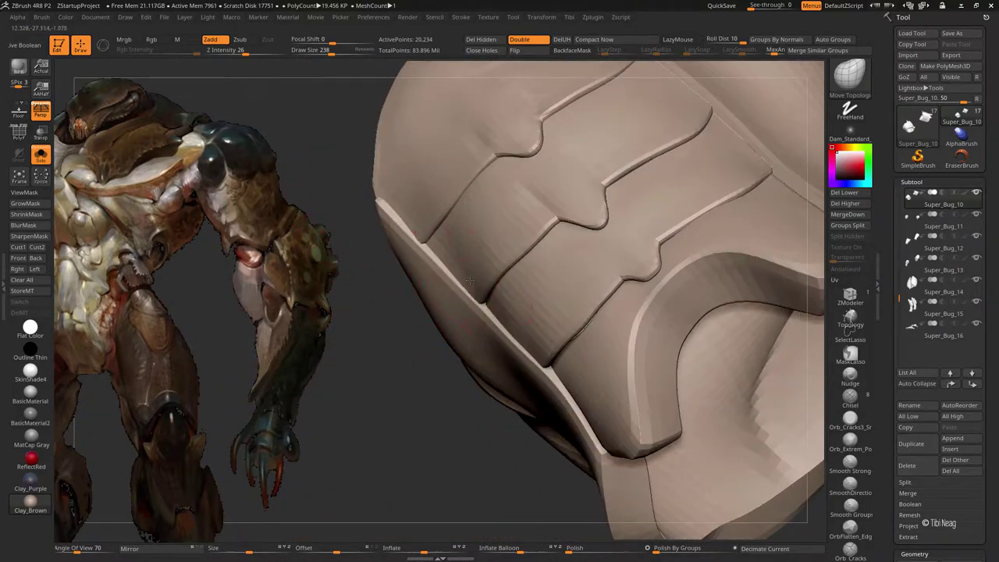
mouse_move(469, 281)
right_mouse_down()
mouse_move(464, 308)
mouse_move(472, 280)
right_mouse_up()
Step: Subdivide to the top level, check the edges from the side and below, and turn Solo off
key("ctrl+d")
right_click_drag(401, 220, 405, 219)
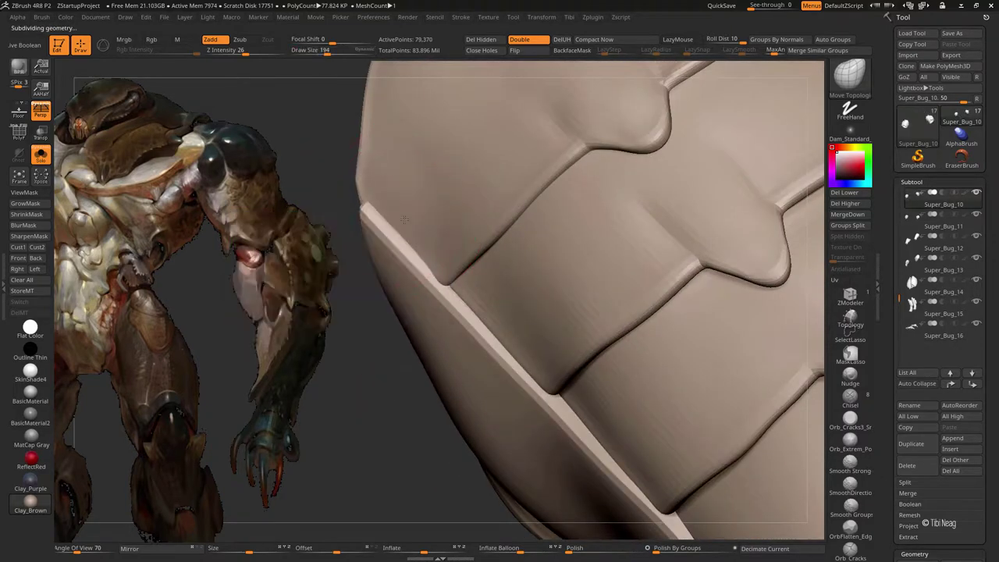
mouse_move(415, 175)
right_mouse_down()
mouse_move(461, 183)
mouse_move(502, 249)
mouse_move(490, 205)
mouse_move(514, 190)
right_mouse_up()
right_click_drag(511, 252, 535, 262)
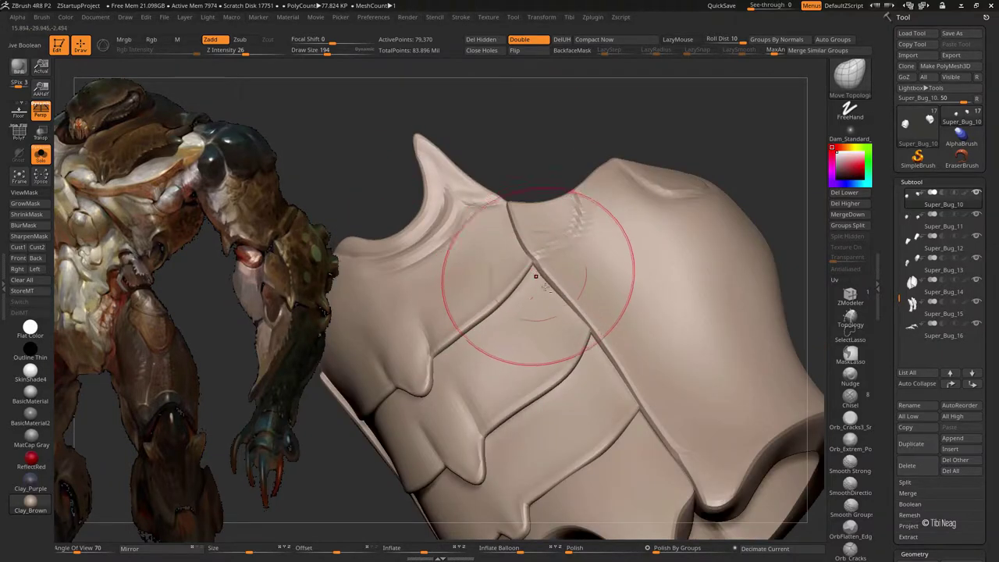
right_click_drag(565, 323, 583, 313)
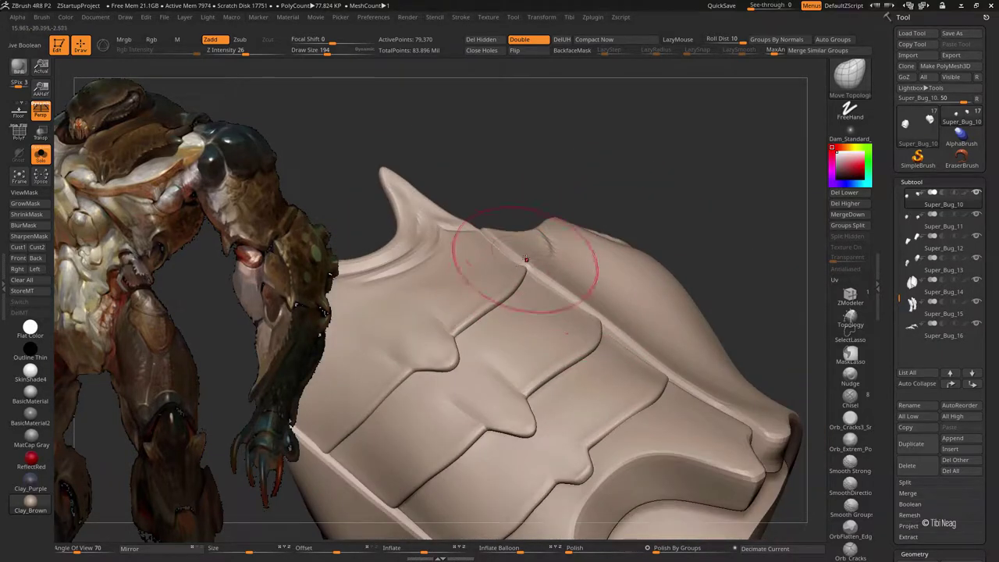
mouse_move(499, 229)
right_mouse_down()
mouse_move(546, 262)
mouse_move(575, 312)
mouse_move(671, 218)
right_mouse_up()
key("shift+s")
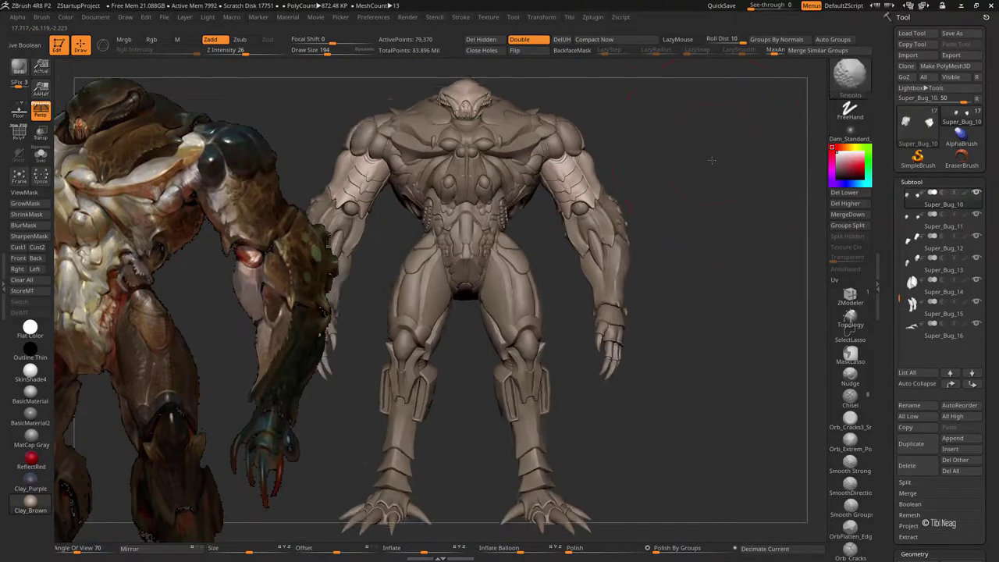
Step: Subdivide one more level, carve the chest plate seams with an enlarged DamStandard brush, then smooth
mouse_move(698, 149)
right_mouse_down("ctrl")
mouse_move(558, 178)
mouse_move(466, 264)
right_mouse_up("ctrl")
key("b")
key("d")
key("s")
key("space")
left_click_drag(468, 265, 478, 265)
right_click_drag(478, 264, 421, 324)
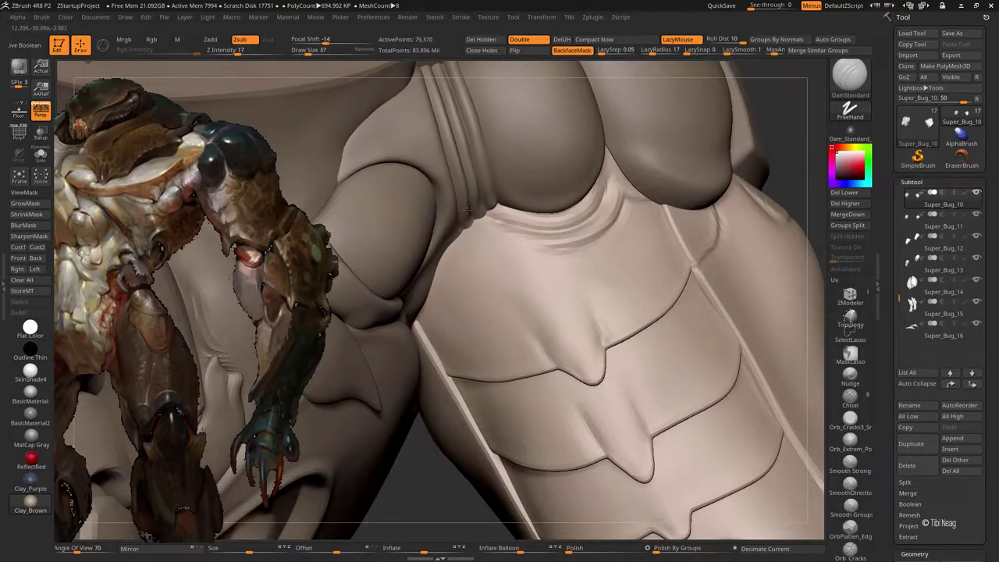
key("ctrl+d")
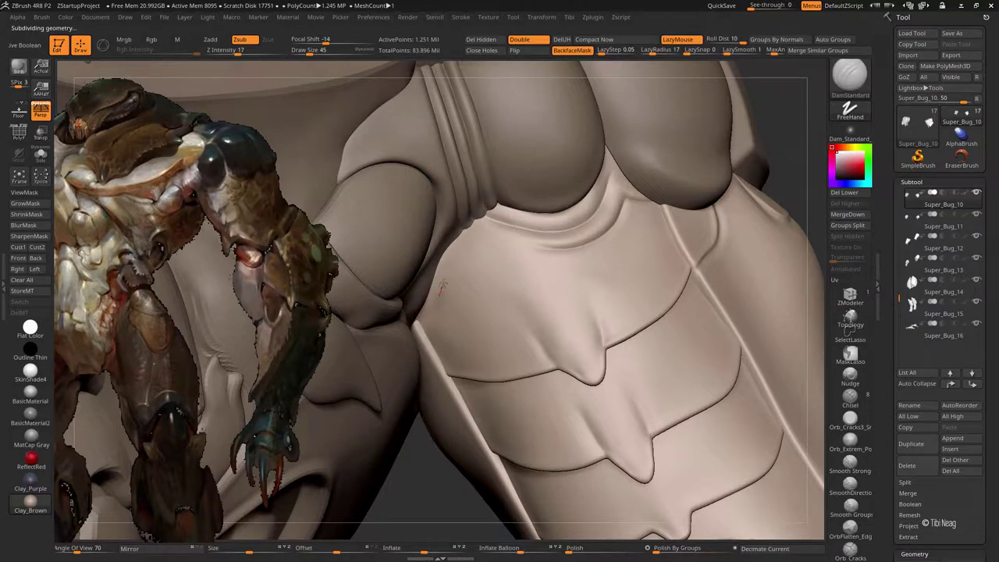
key("shift")
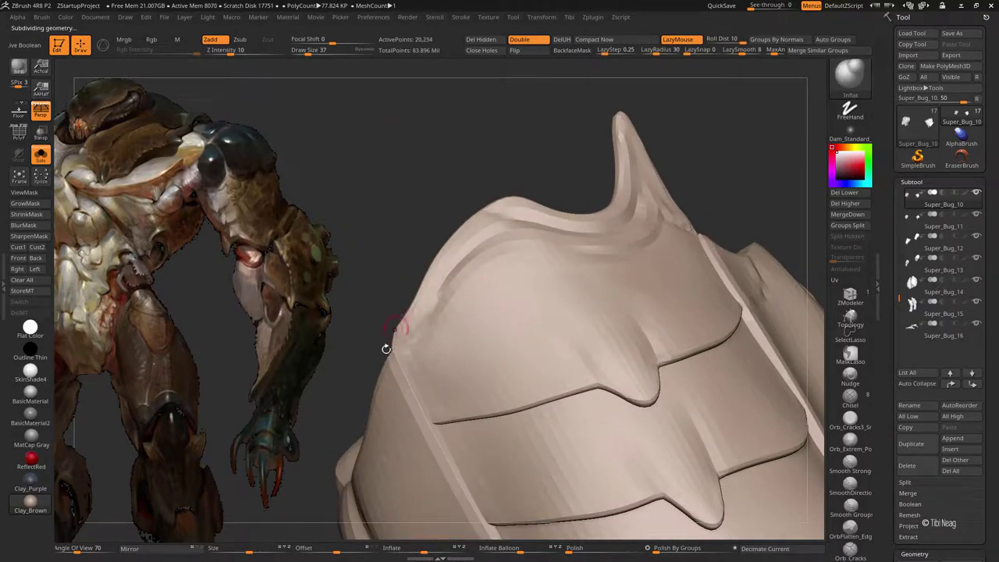
left_click_drag(274, 83, 441, 311)
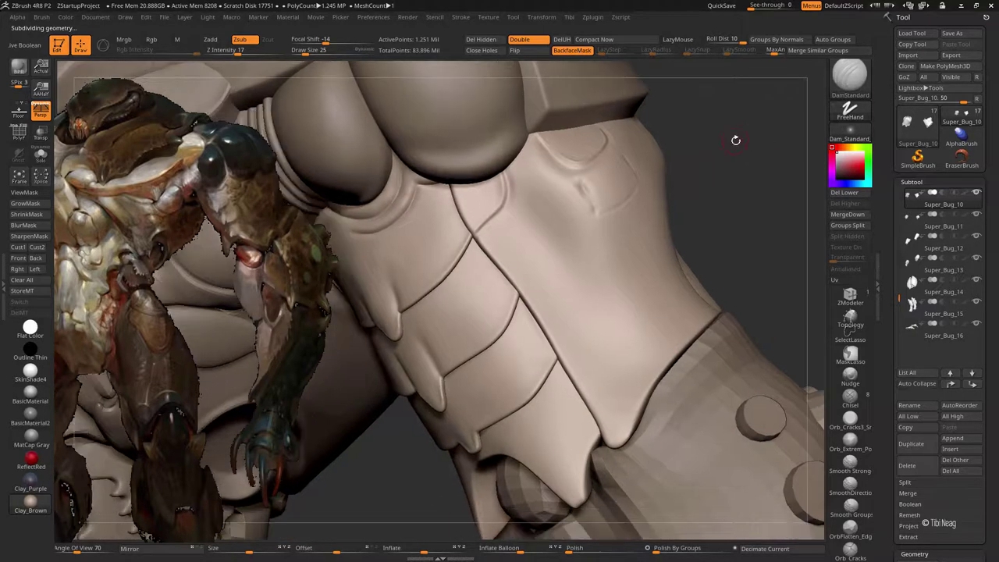
Step: Soften the plate seam with a small Inflate stroke, then recut it with DamStandard
key("b")
key("i")
key("n")
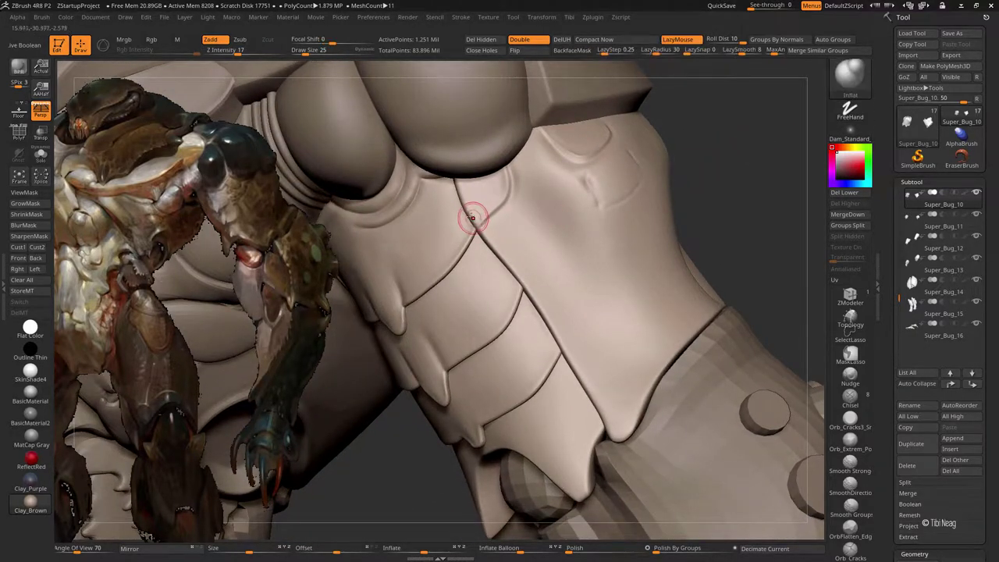
key("l")
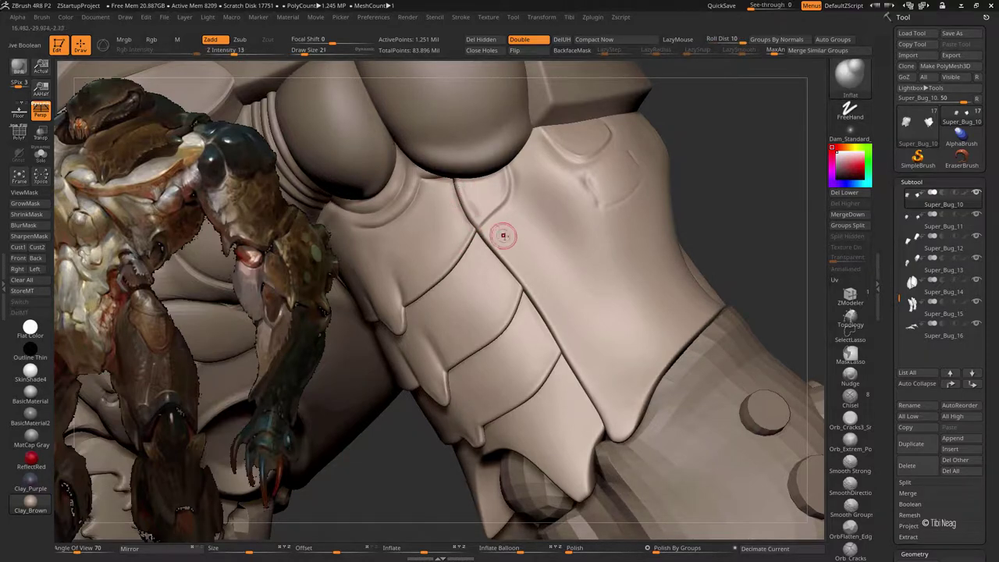
key("b")
key("d")
key("s")
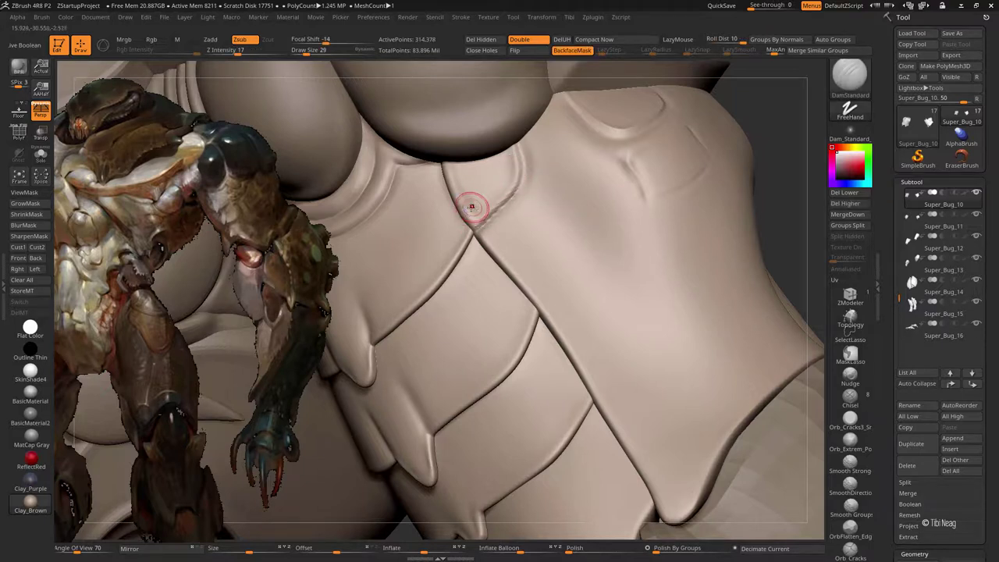
Step: Raise a Clay ridge along the plate seam at a lower subdivision, then smooth at higher detail
key("b")
key("c")
key("l")
key("shift+d")
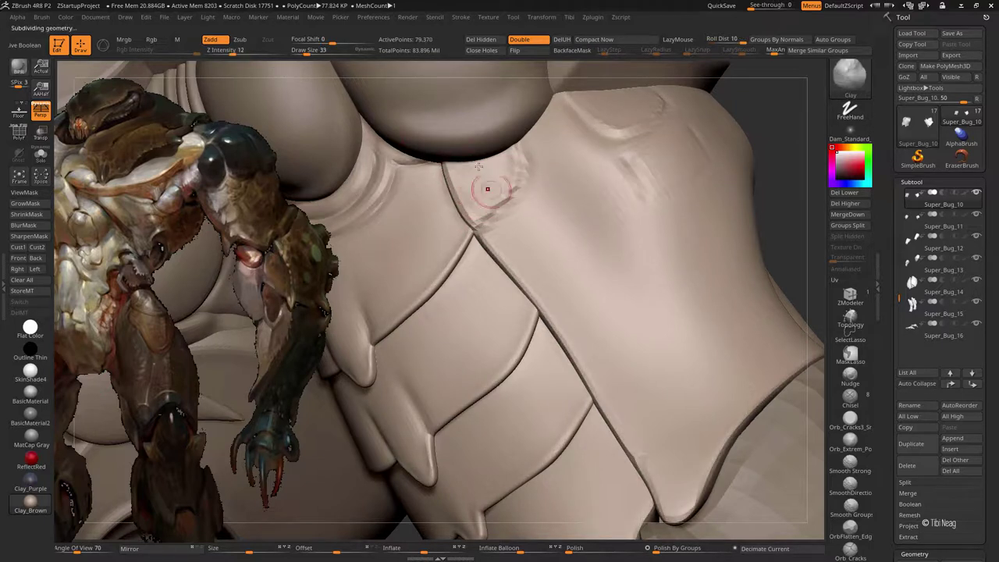
left_click_drag(508, 158, 477, 210)
key("d")
key("bracketleft")
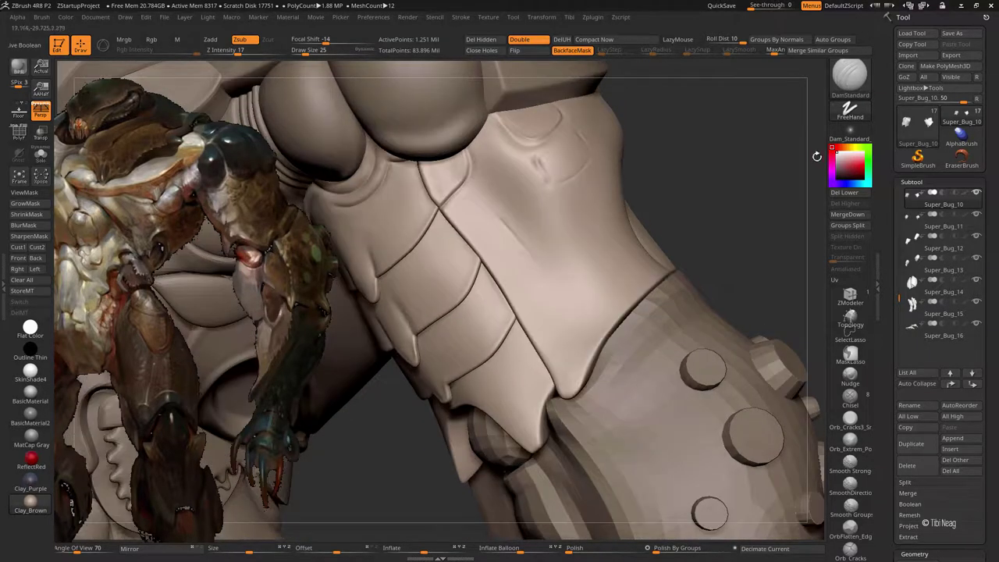
key("shift")
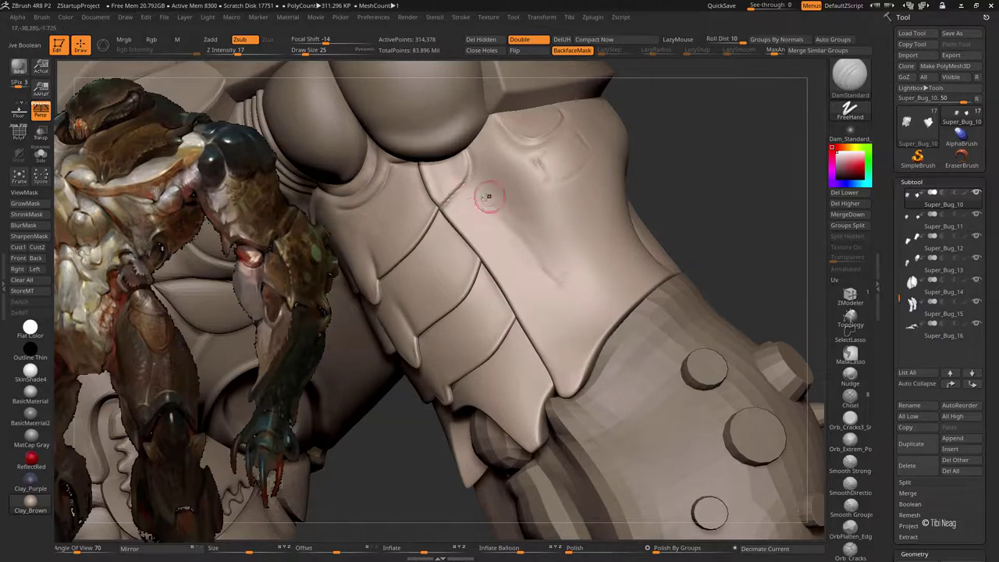
mouse_move(504, 188)
left_mouse_down()
mouse_move(669, 134)
mouse_move(680, 174)
mouse_move(532, 278)
left_mouse_up()
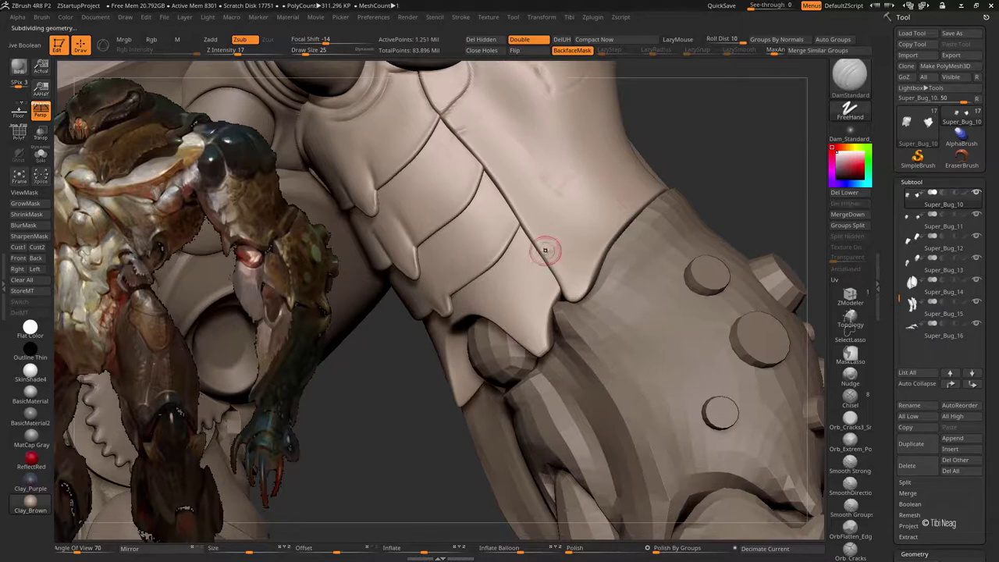
Step: Inflate the chest plate near the seam, alternating with DamStandard groove passes
key("b")
key("i")
key("n")
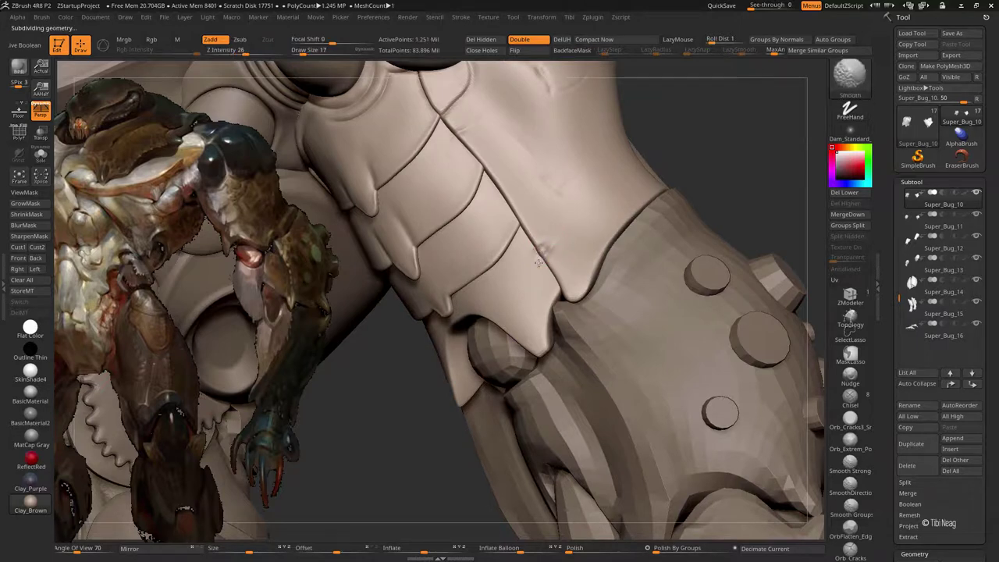
mouse_move(539, 262)
left_mouse_down()
mouse_move(630, 200)
mouse_move(682, 185)
mouse_move(613, 234)
mouse_move(676, 156)
left_mouse_up()
key("b")
key("d")
key("s")
key("b")
key("i")
key("n")
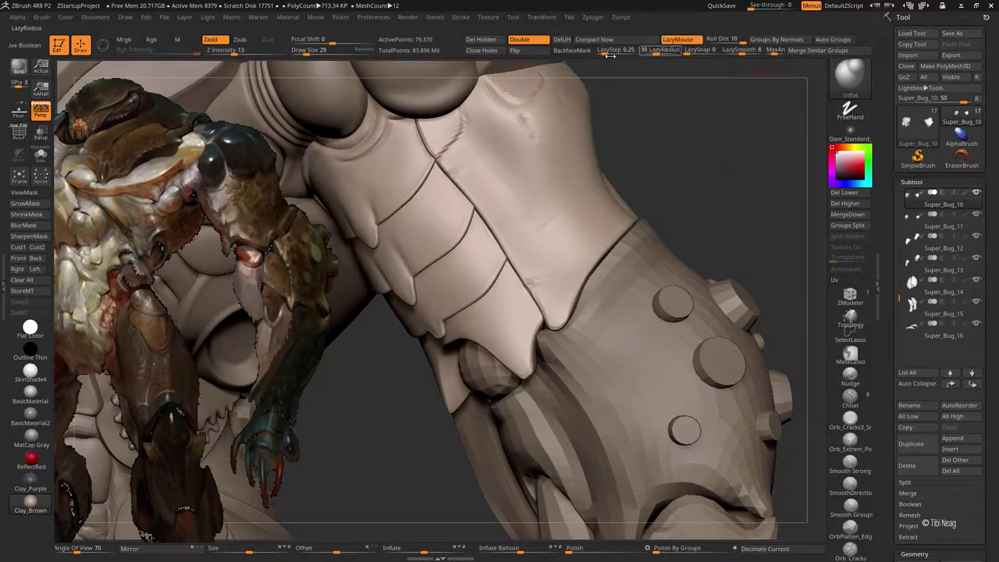
left_click_drag(594, 271, 585, 286)
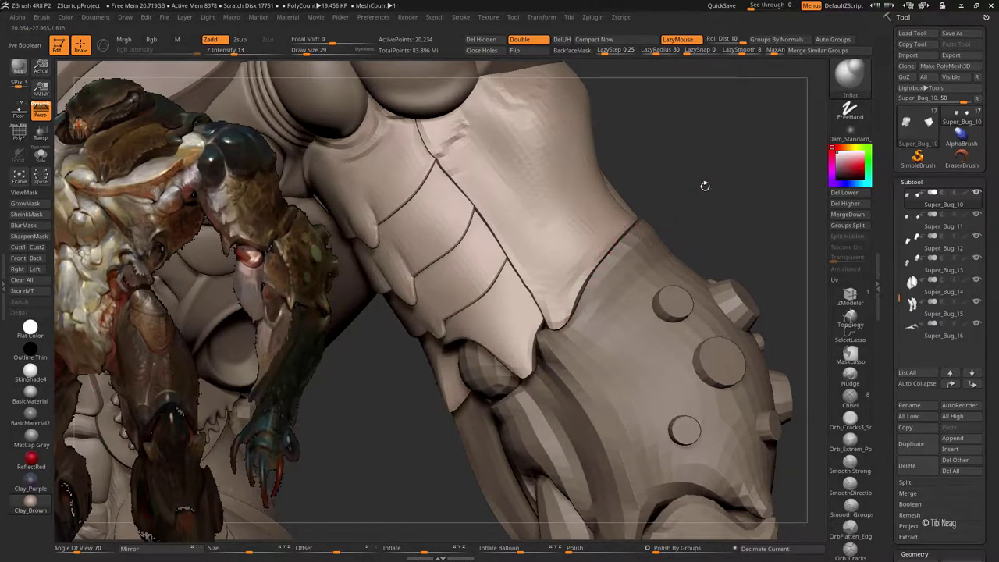
Step: Isolate the low-poly armour pieces with Solo and show their polygroup colours with PolyF
mouse_move(705, 186)
left_mouse_down()
mouse_move(749, 195)
mouse_move(752, 170)
mouse_move(487, 257)
left_mouse_up()
key("ctrl+shift+s")
key("shift+f")
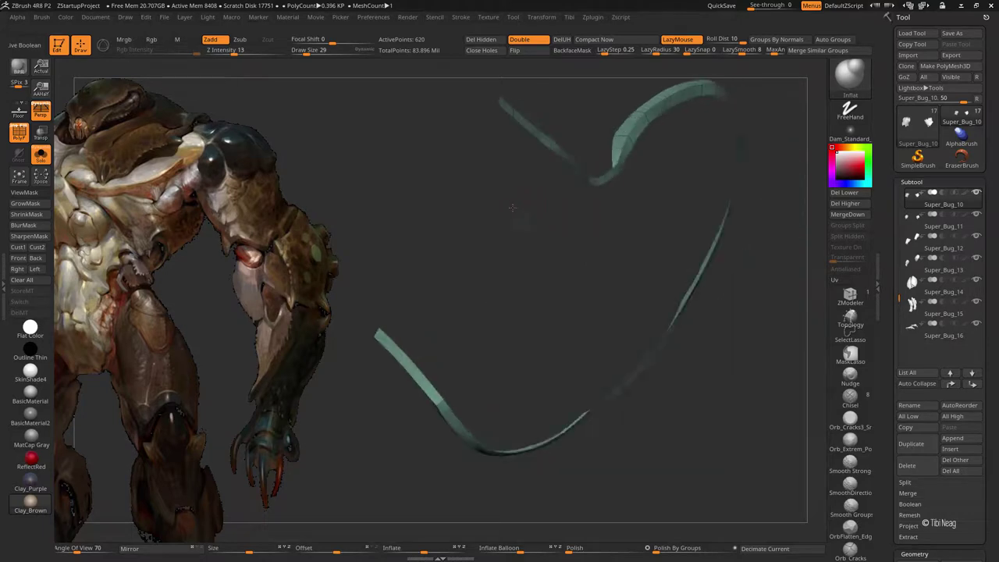
Step: Hide part of the trim strip with SelectLasso and mask on the shoulder armour piece
left_click_drag(431, 347, 507, 209, "ctrl+alt+shift")
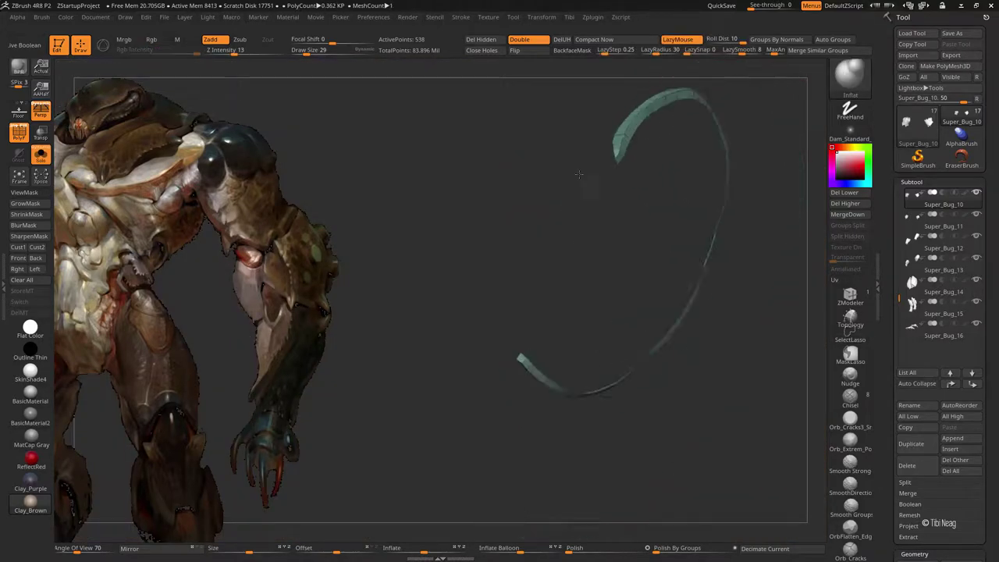
key("ctrl")
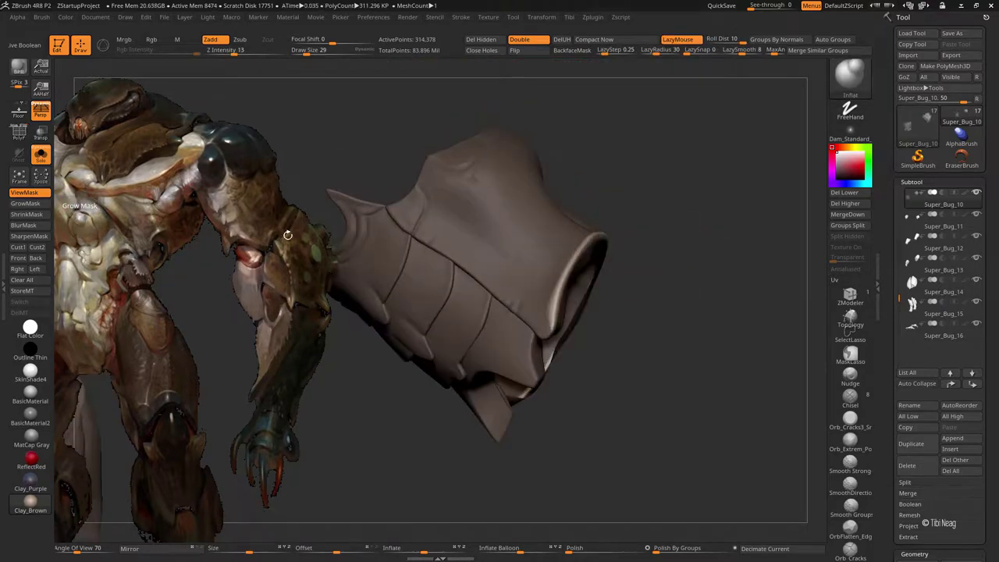
mouse_move(635, 205)
left_mouse_down()
mouse_move(656, 128)
mouse_move(667, 174)
mouse_move(720, 91)
left_mouse_up()
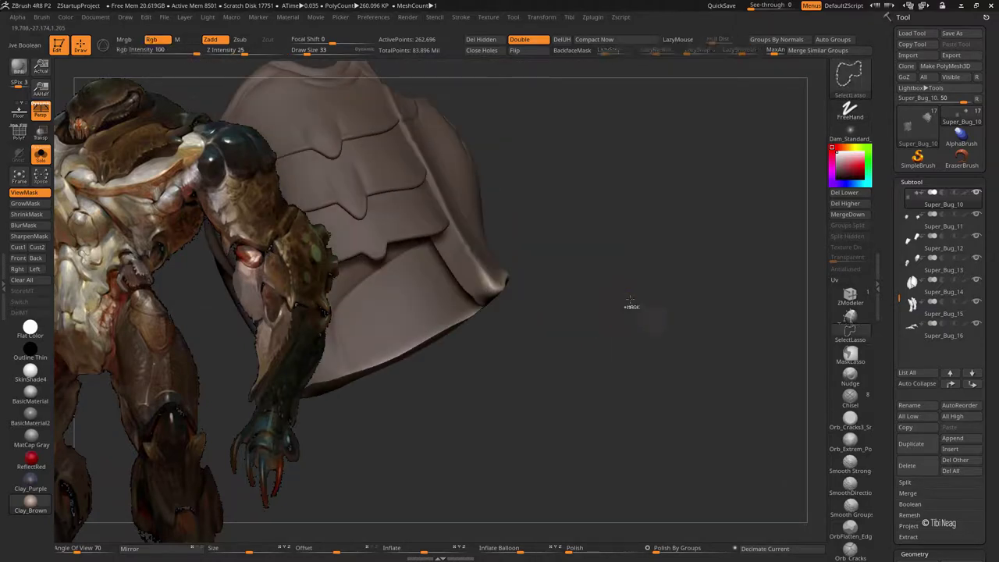
Step: Show one armour polygroup to inspect it, then turn Solo off to reveal the whole bug
left_click(445, 301, "ctrl+shift")
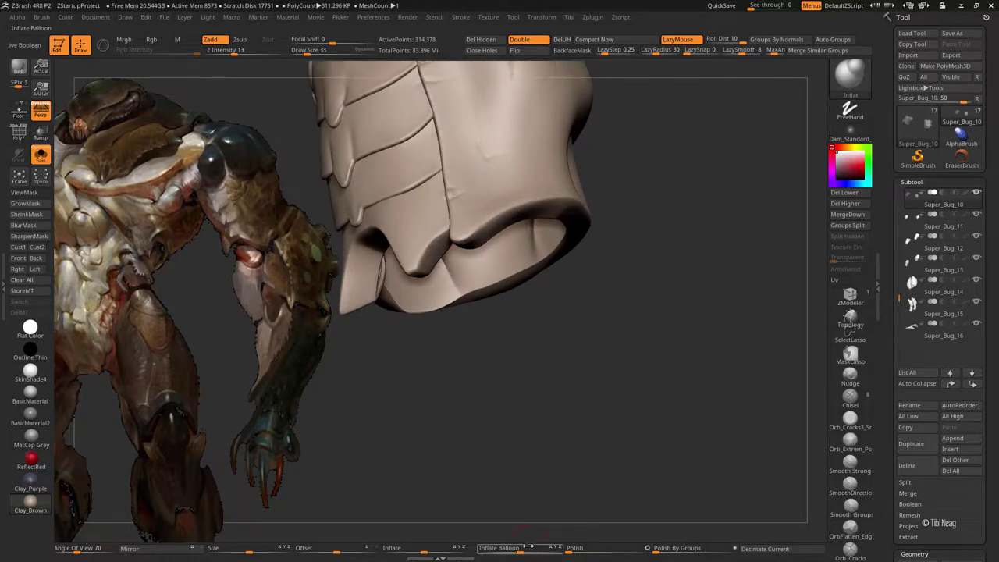
left_click_drag(512, 298, 414, 455)
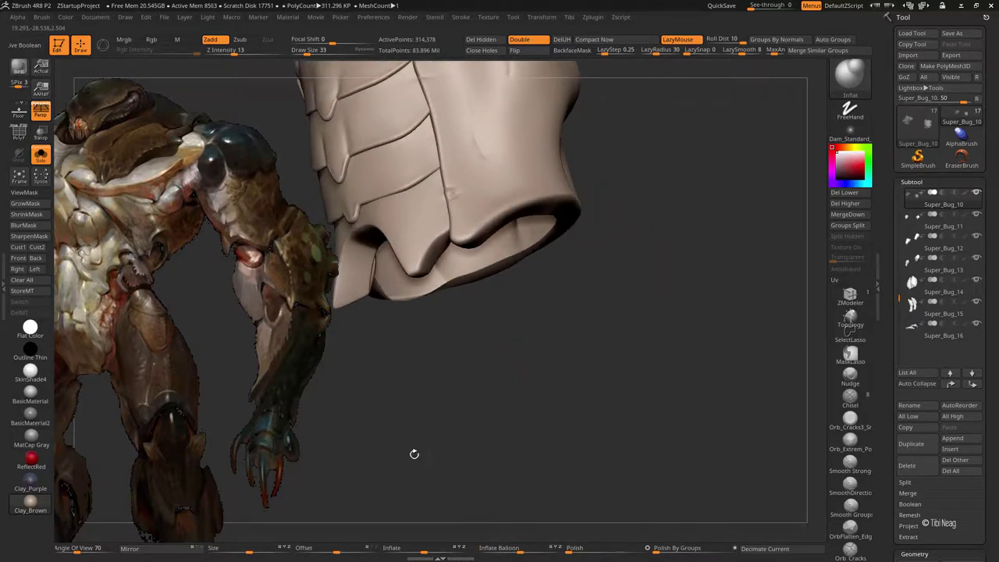
left_click_drag(539, 366, 536, 333)
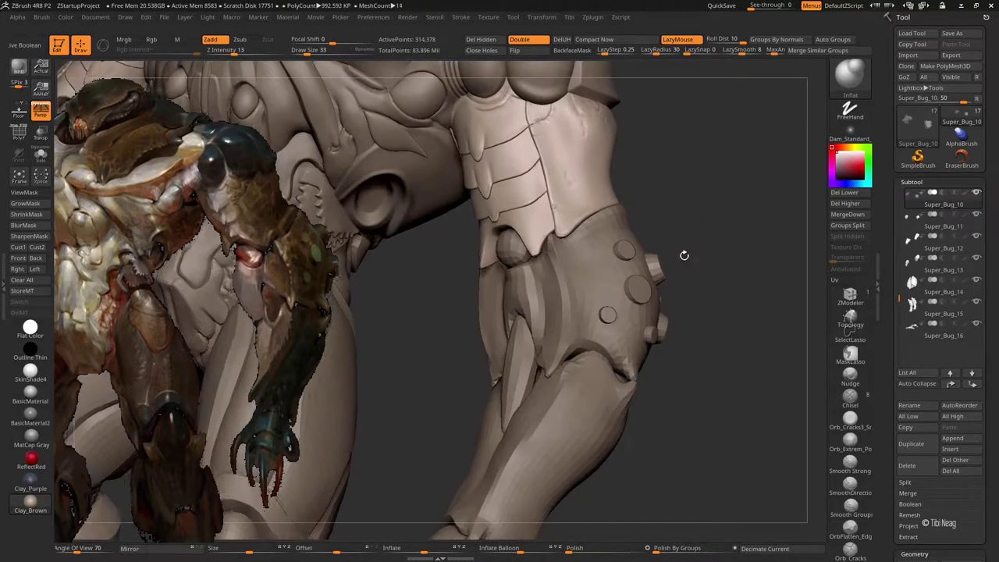
mouse_move(699, 233)
left_mouse_down()
mouse_move(622, 227)
mouse_move(708, 219)
mouse_move(691, 227)
mouse_move(687, 200)
mouse_move(789, 122)
mouse_move(589, 304)
left_mouse_up()
left_click(850, 133)
right_click_drag(589, 304, 546, 330)
key("b")
key("c")
key("l")
mouse_move(529, 289)
right_mouse_down()
mouse_move(494, 289)
mouse_move(483, 260)
mouse_move(463, 263)
right_mouse_up()
key("b")
key("d")
key("s")
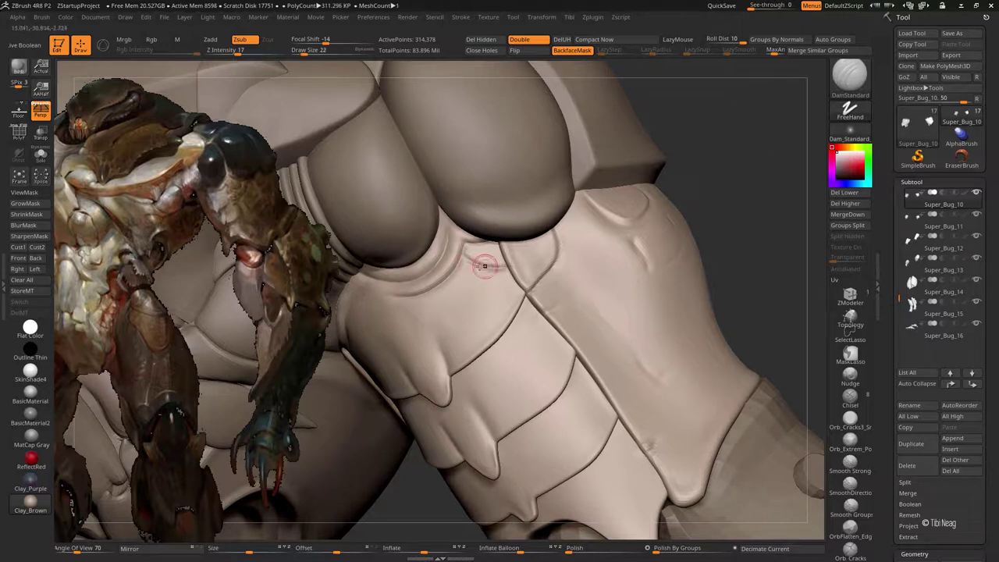
key("b")
key("i")
key("n")
key("b")
key("c")
key("l")
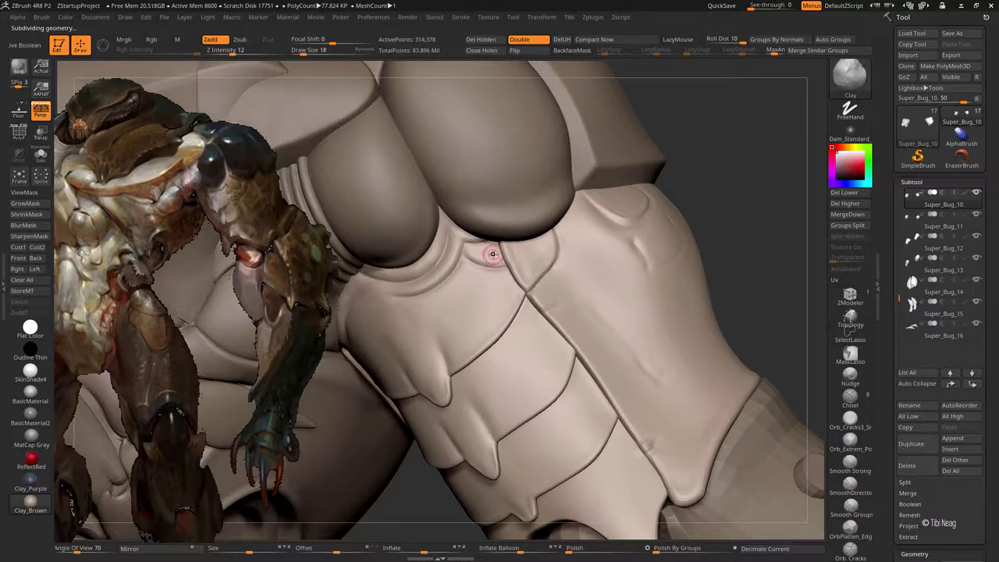
mouse_move(527, 268)
left_mouse_down()
mouse_move(486, 237)
mouse_move(629, 254)
left_mouse_up()
key("b")
key("d")
key("s")
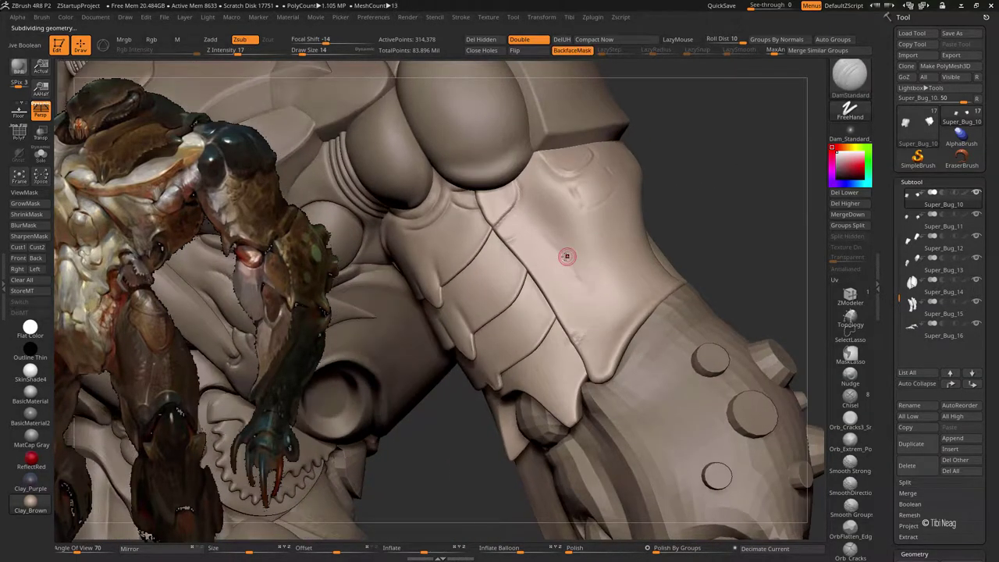
left_click_drag(716, 187, 529, 274)
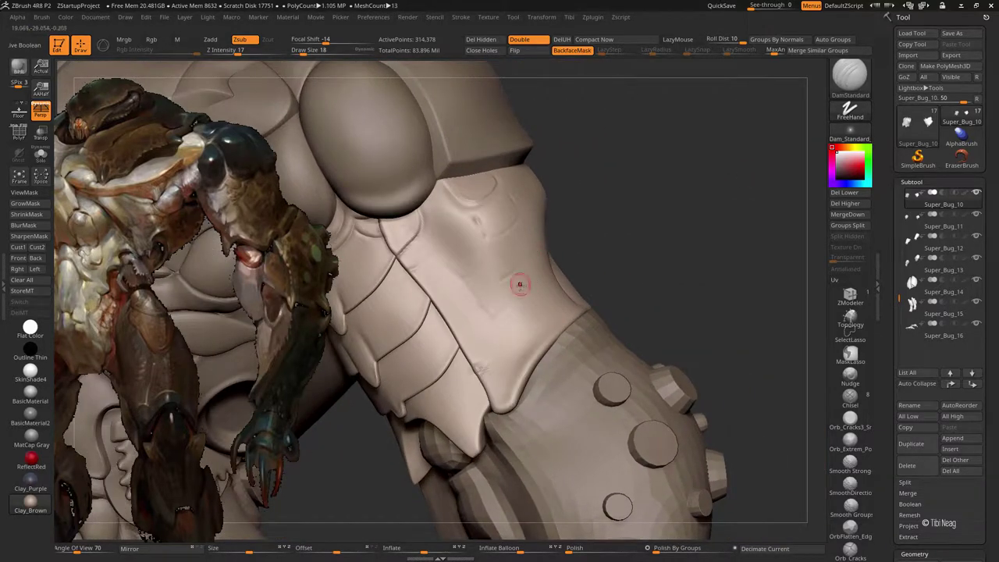
left_click_drag(566, 310, 501, 263)
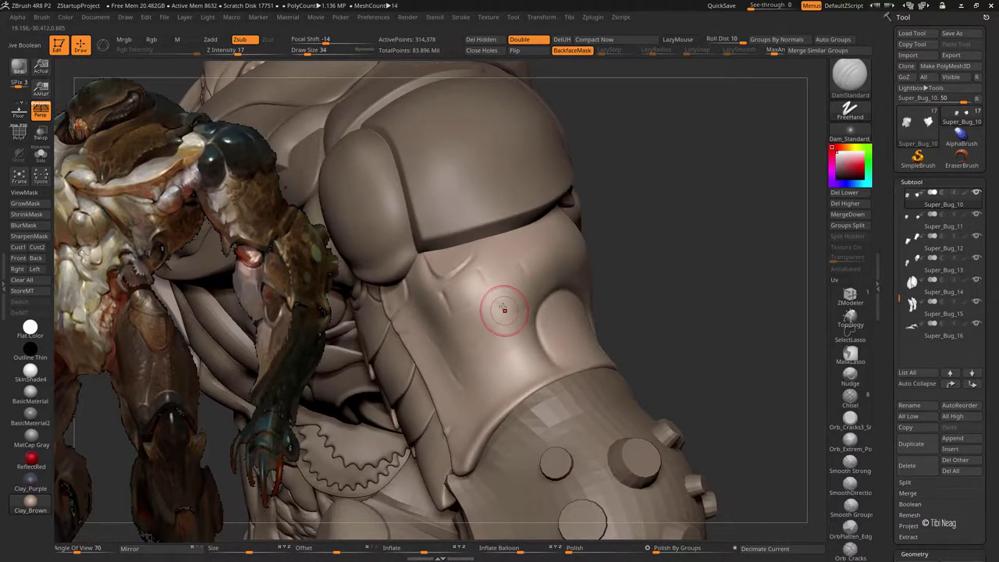
left_click_drag(504, 309, 461, 308)
Step: At top subdivision, add Clay bumps and small DamStandard grooves below the shoulder, then smooth
key("b")
key("c")
key("l")
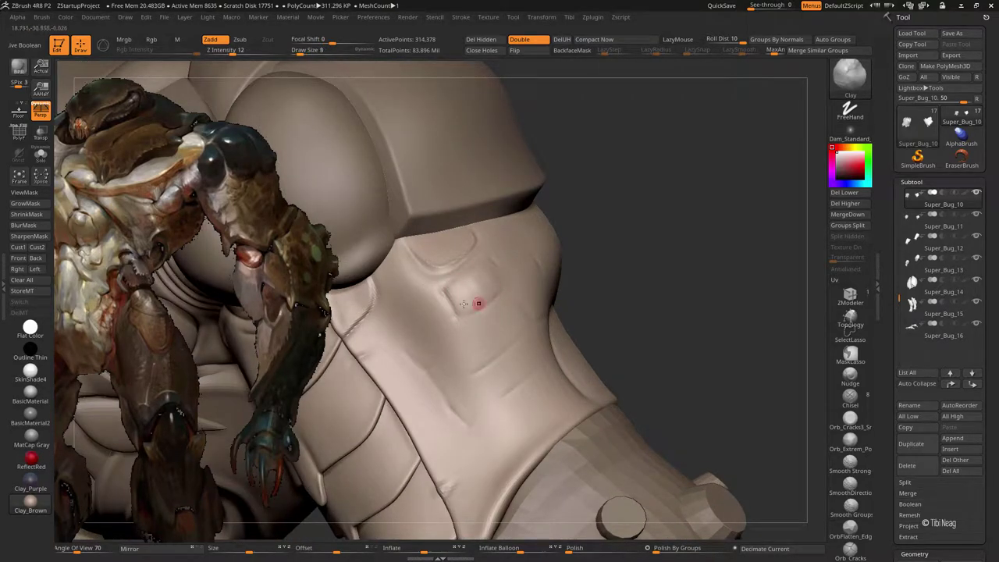
key("ctrl+d")
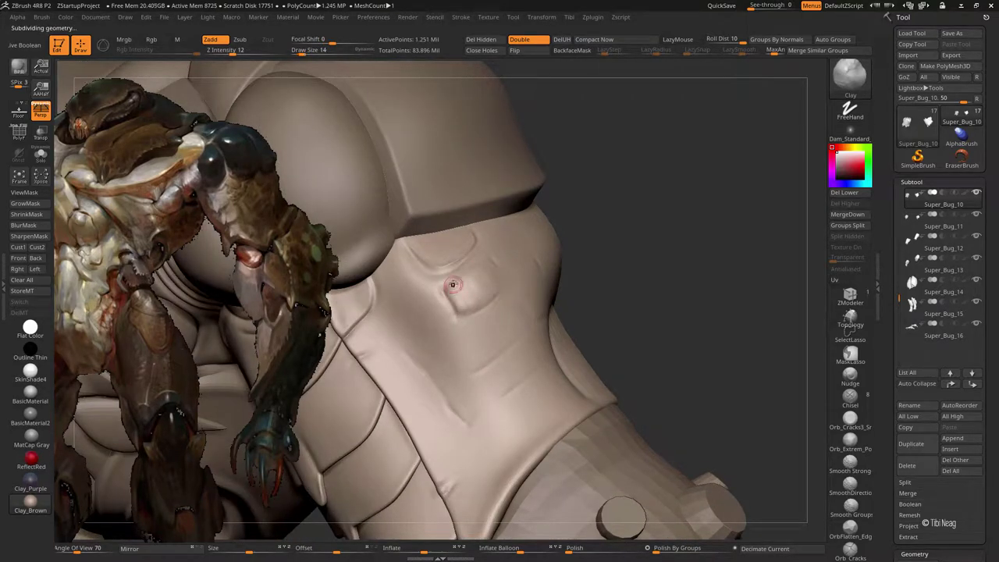
mouse_move(511, 315)
right_mouse_down("alt")
mouse_move(471, 269)
mouse_move(660, 170)
mouse_move(446, 339)
mouse_move(476, 274)
right_mouse_up("alt")
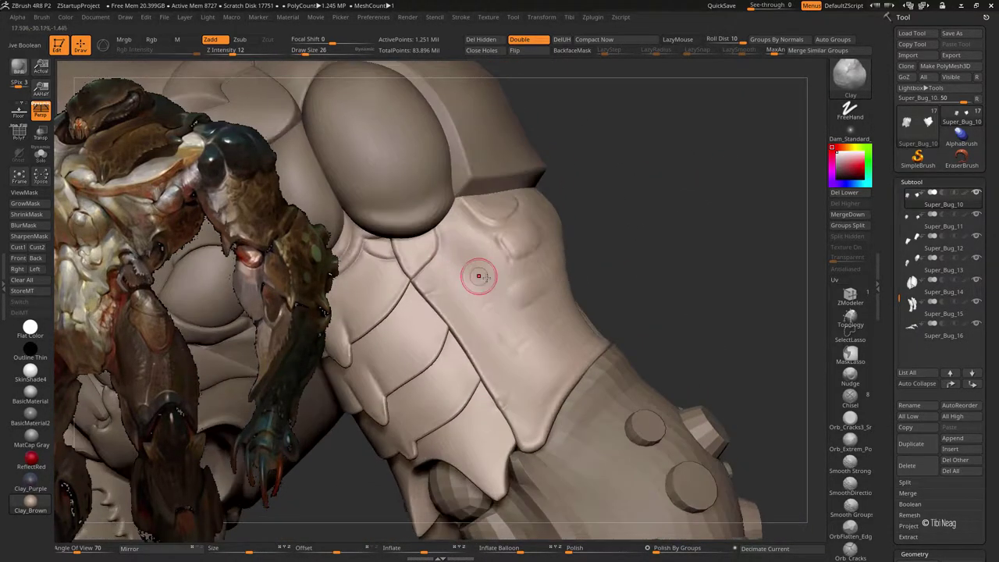
key("d")
key("bracketleft")
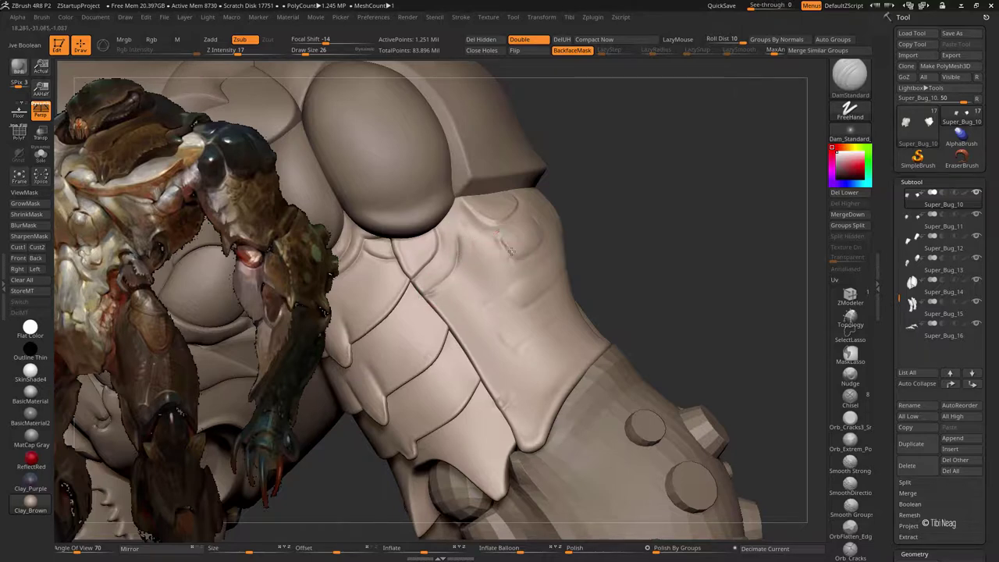
key("shift")
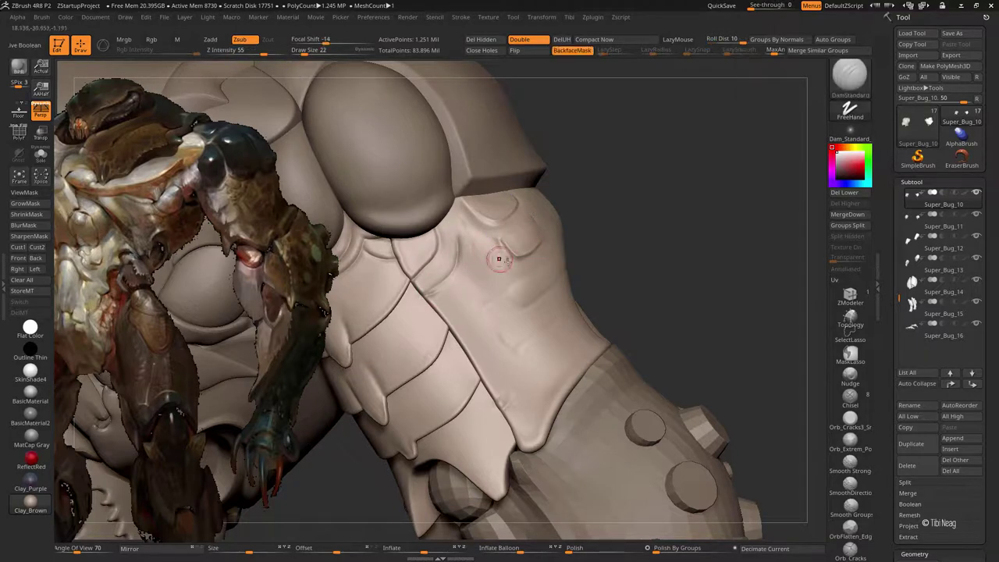
left_click_drag(593, 234, 604, 174)
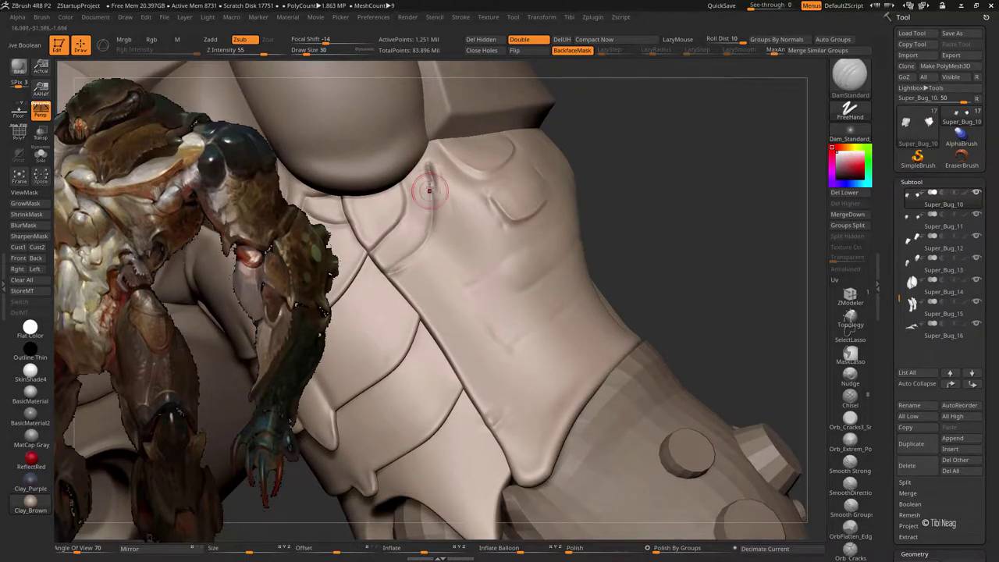
key("shift")
Step: Add further Clay bumps and DamStandard grooves, then zoom out to frame the full creature
key("b")
key("c")
key("l")
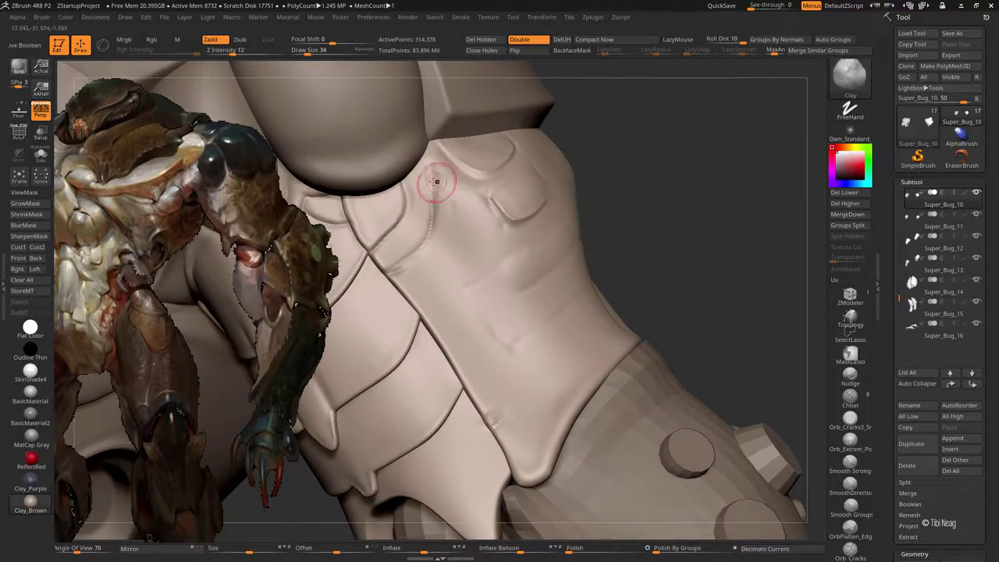
mouse_move(674, 199)
left_mouse_down()
mouse_move(676, 211)
mouse_move(564, 263)
mouse_move(502, 228)
mouse_move(540, 242)
mouse_move(516, 206)
left_mouse_up()
key("b")
key("d")
key("s")
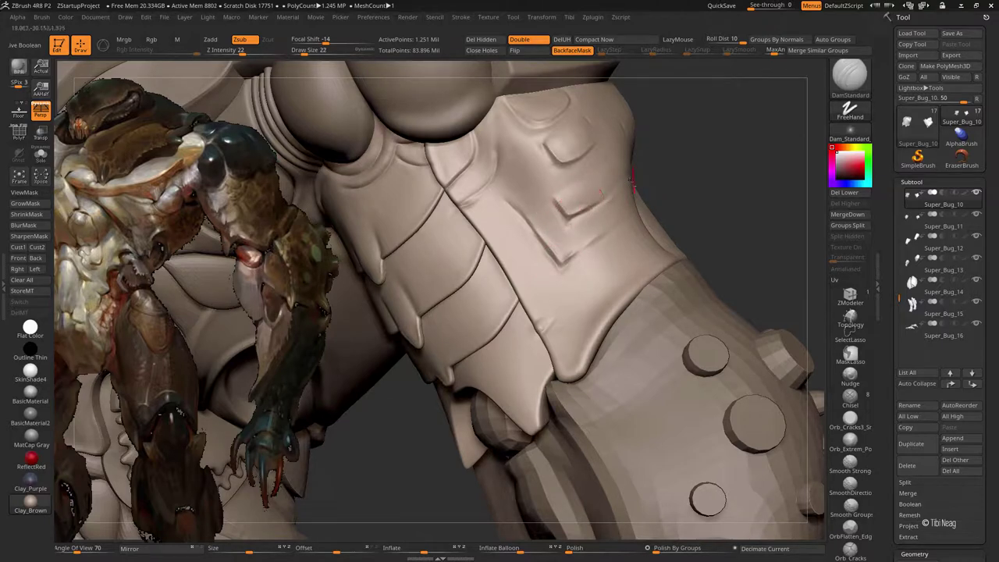
left_click_drag(622, 149, 568, 224)
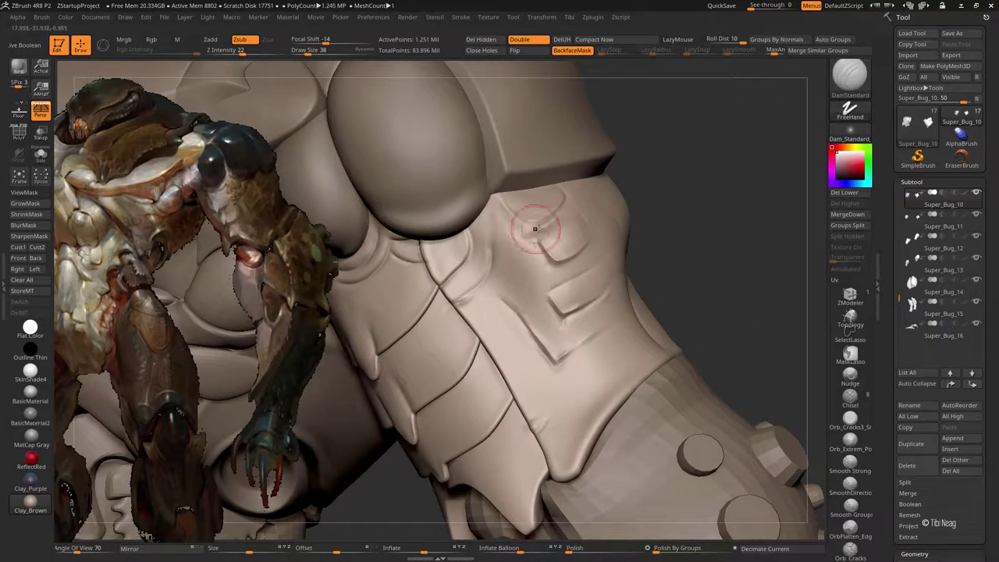
key("f")
mouse_move(580, 188)
left_mouse_down()
mouse_move(624, 104)
mouse_move(632, 109)
left_mouse_up()
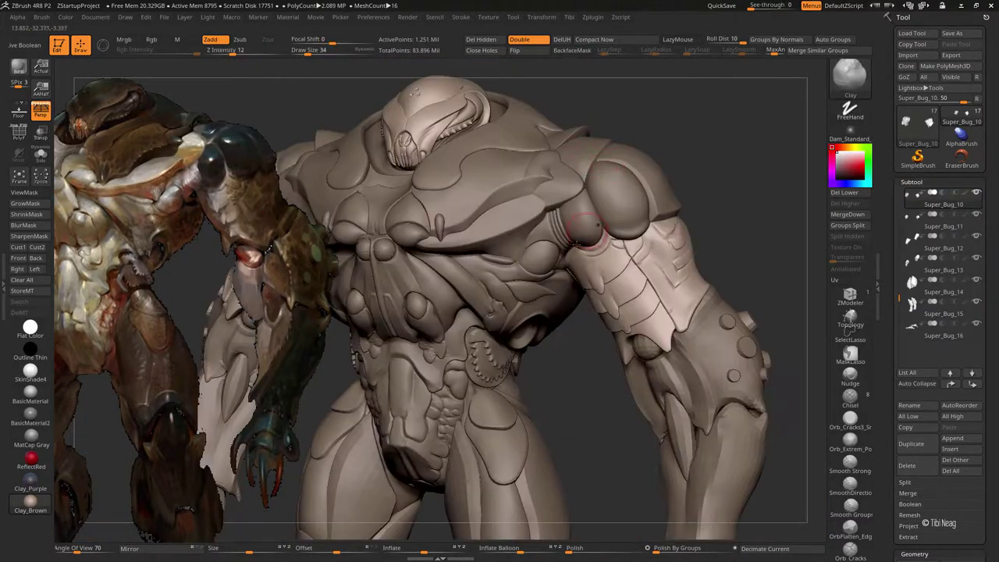
Step: Build small details between the upper-arm plate ridges with Clay, then polish them with hPolish
left_click_drag(617, 174, 657, 254, "alt")
key("b")
key("c")
key("l")
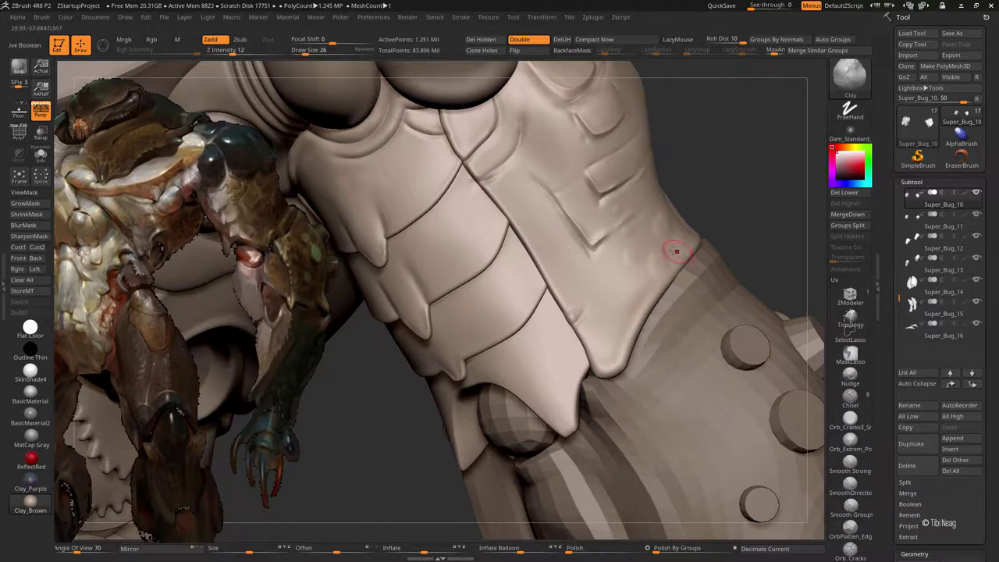
right_click_drag(637, 223, 625, 264)
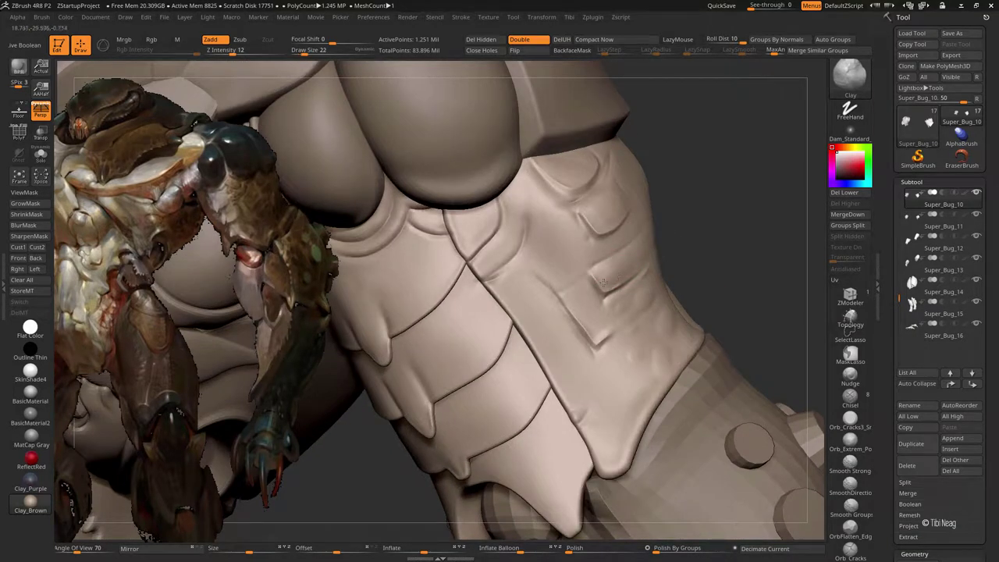
key("b")
key("h")
key("p")
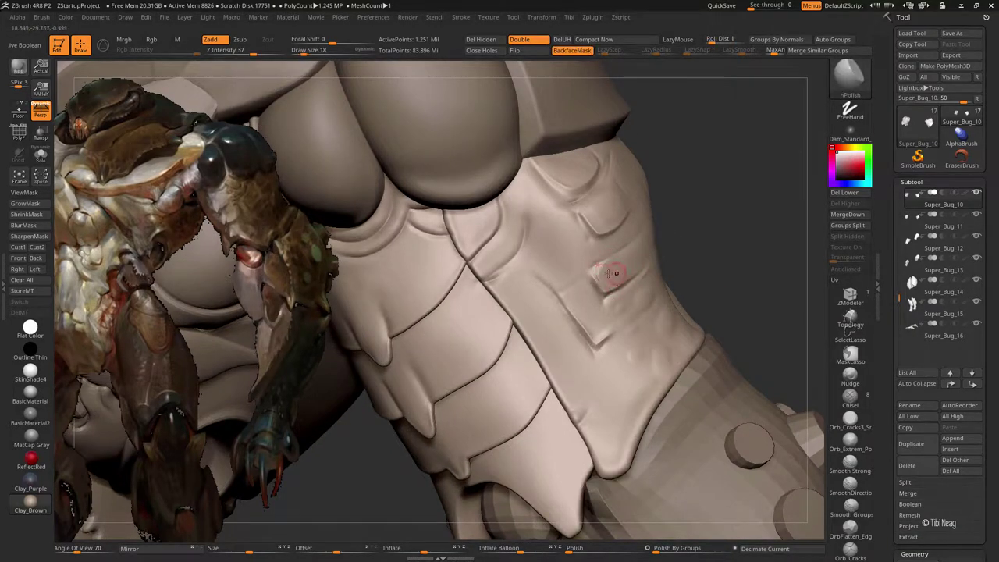
key("]")
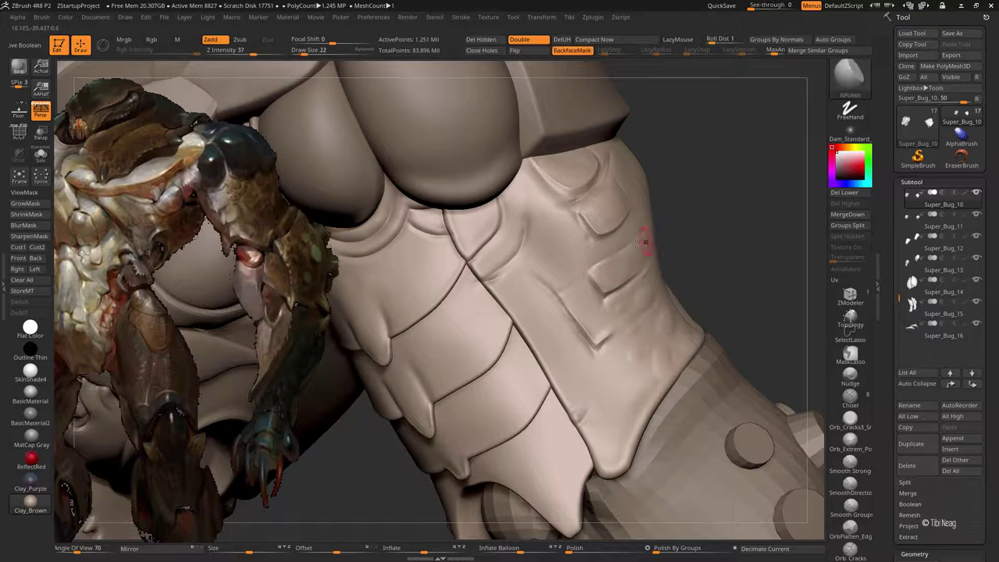
Step: Set up the DamStandard brush with LazyMouse enabled for steadier groove strokes
key("b")
key("d")
key("s")
left_click(676, 40)
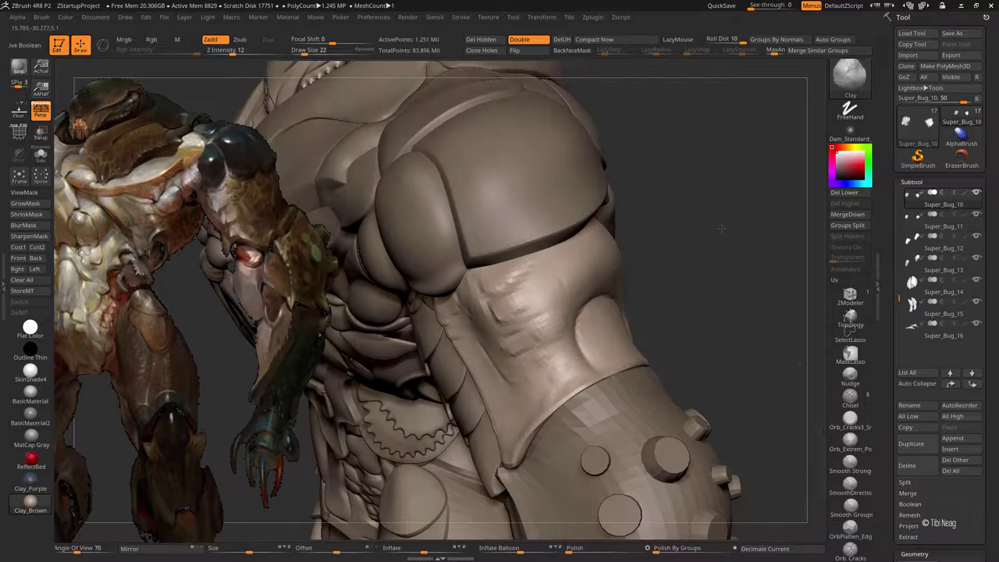
Step: Return to a wider arm view and add one subdivision level to the shoulder plate
left_click_drag(734, 235, 720, 188)
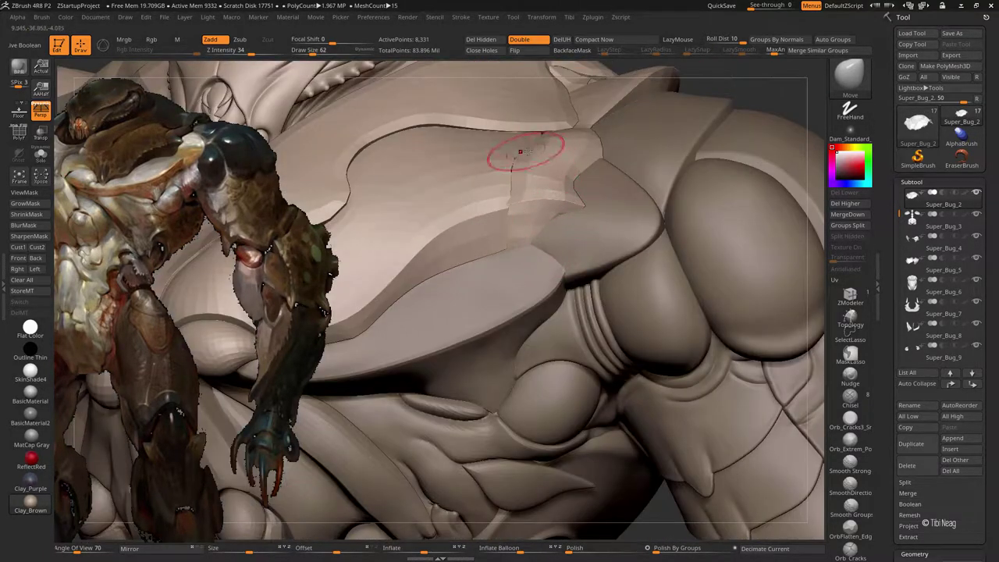
key("ctrl+d")
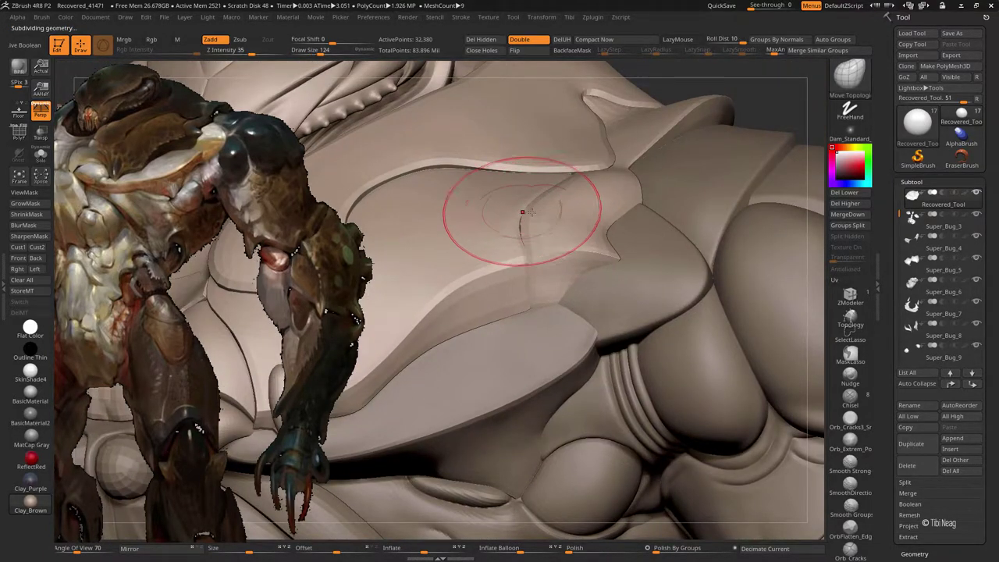
Step: Clear all stored views and orbit in close around the shoulder and chest plates
key("space")
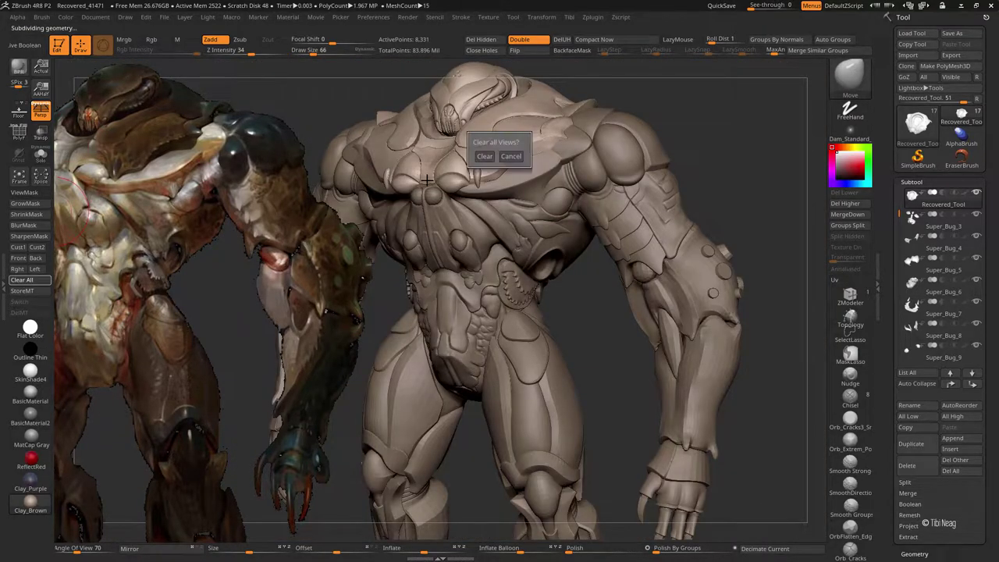
left_click(485, 156)
mouse_move(470, 155)
right_mouse_down("ctrl")
mouse_move(492, 228)
mouse_move(500, 179)
right_mouse_up("ctrl")
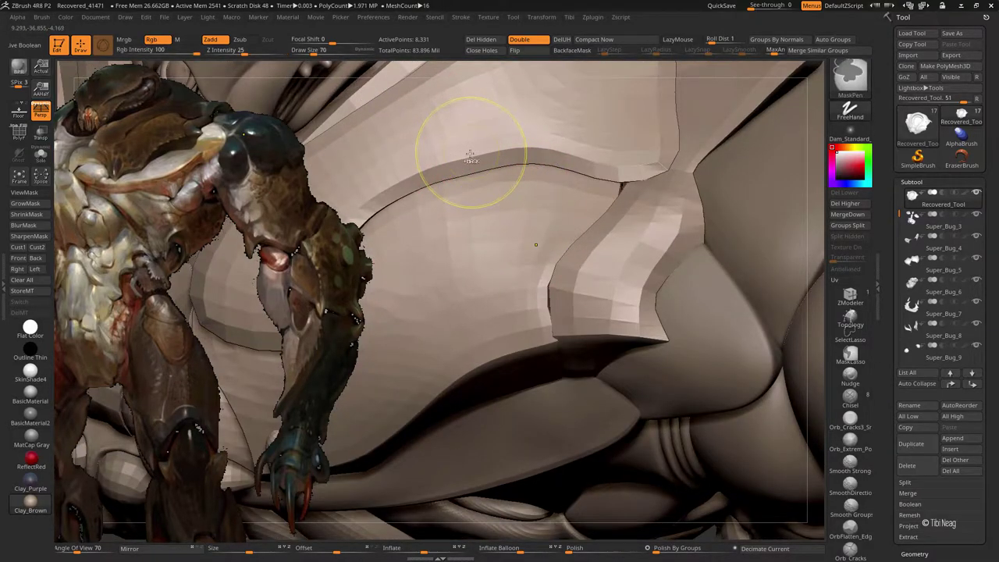
mouse_move(506, 228)
right_mouse_down()
mouse_move(528, 284)
mouse_move(489, 211)
mouse_move(551, 285)
mouse_move(568, 217)
mouse_move(565, 254)
right_mouse_up()
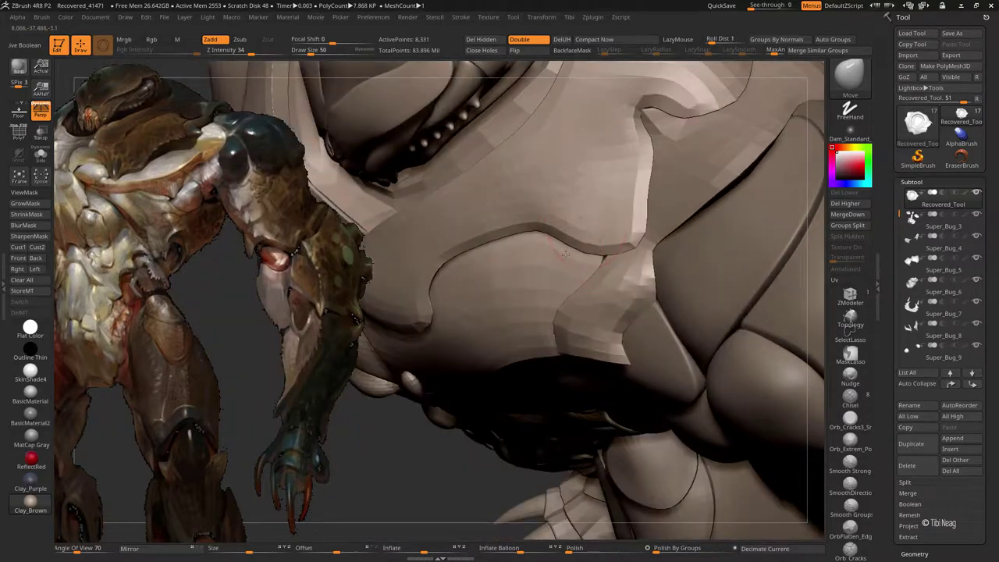
mouse_move(605, 178)
right_mouse_down()
mouse_move(553, 223)
mouse_move(547, 205)
mouse_move(527, 218)
right_mouse_up()
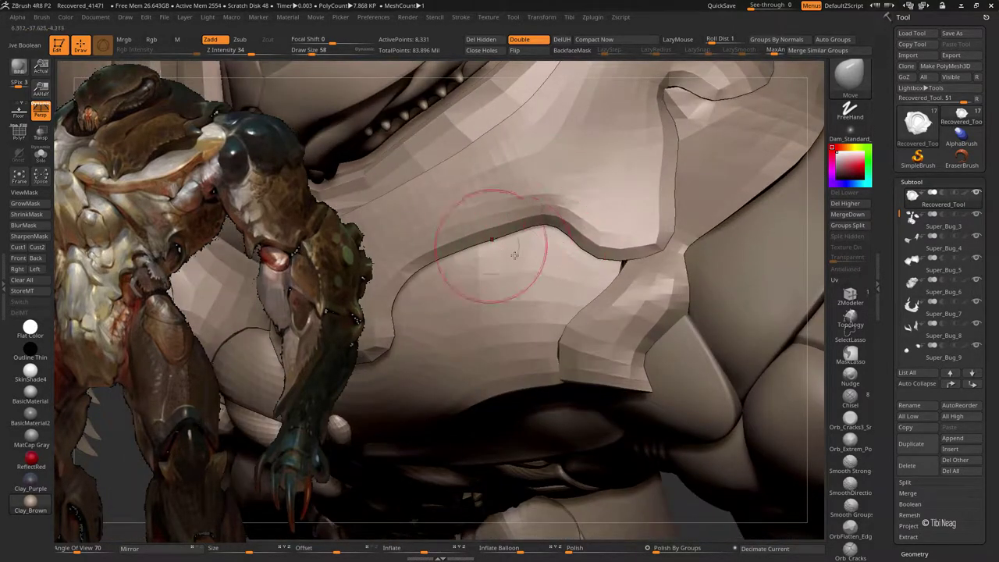
mouse_move(529, 235)
right_mouse_down()
mouse_move(523, 141)
mouse_move(522, 167)
mouse_move(468, 226)
mouse_move(519, 235)
mouse_move(507, 195)
right_mouse_up()
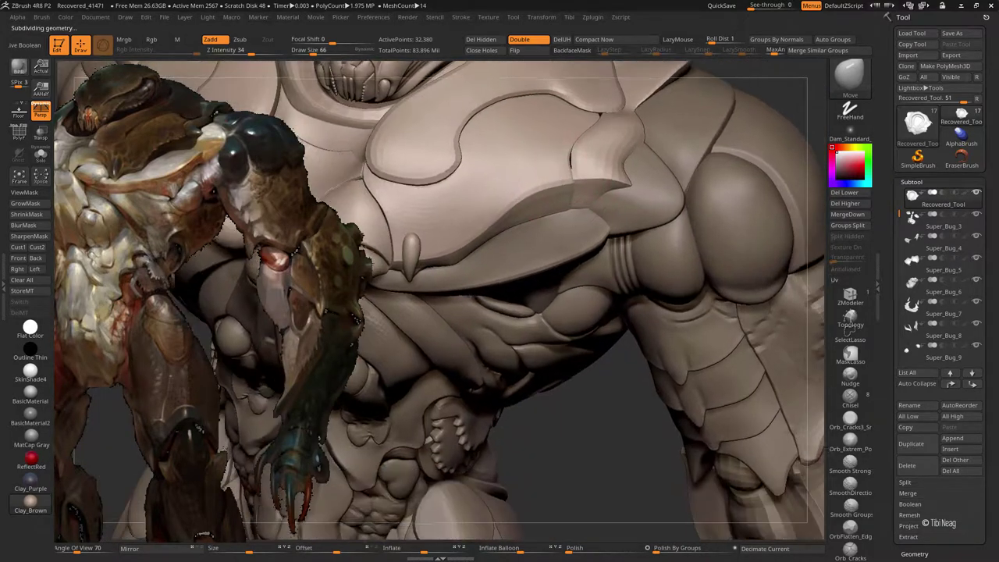
mouse_move(569, 245)
right_mouse_down()
mouse_move(575, 227)
mouse_move(546, 211)
mouse_move(549, 224)
right_mouse_up()
Step: Reshape the chest plate surface with the Move Topological brush
key("b")
key("m")
key("t")
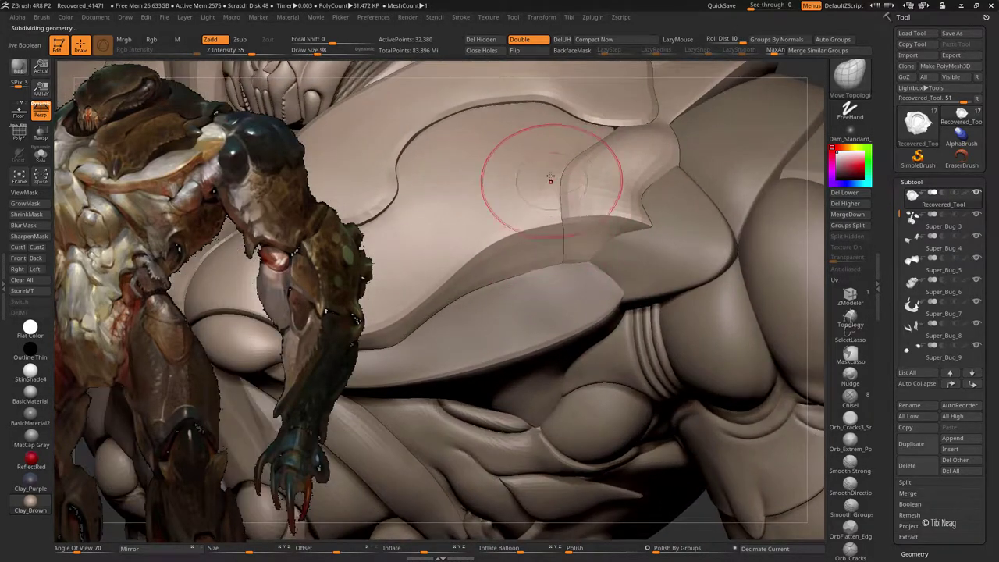
left_click_drag(550, 180, 569, 216)
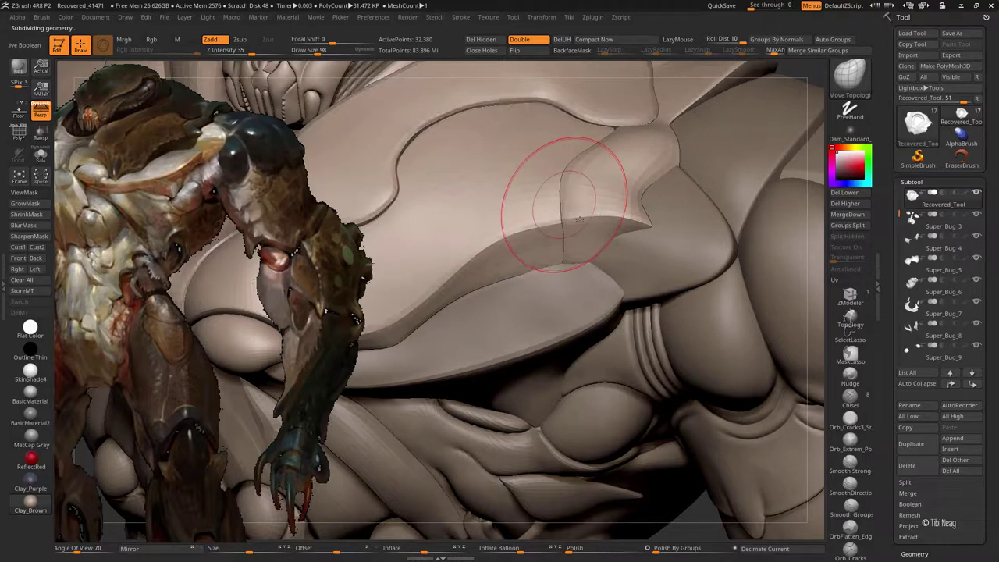
right_click_drag(569, 212, 227, 343)
right_click_drag(265, 133, 658, 163)
Step: At a lower subdivision level, pull the flap tip outward into a hook with the Transpose gizmo
key("shift+d")
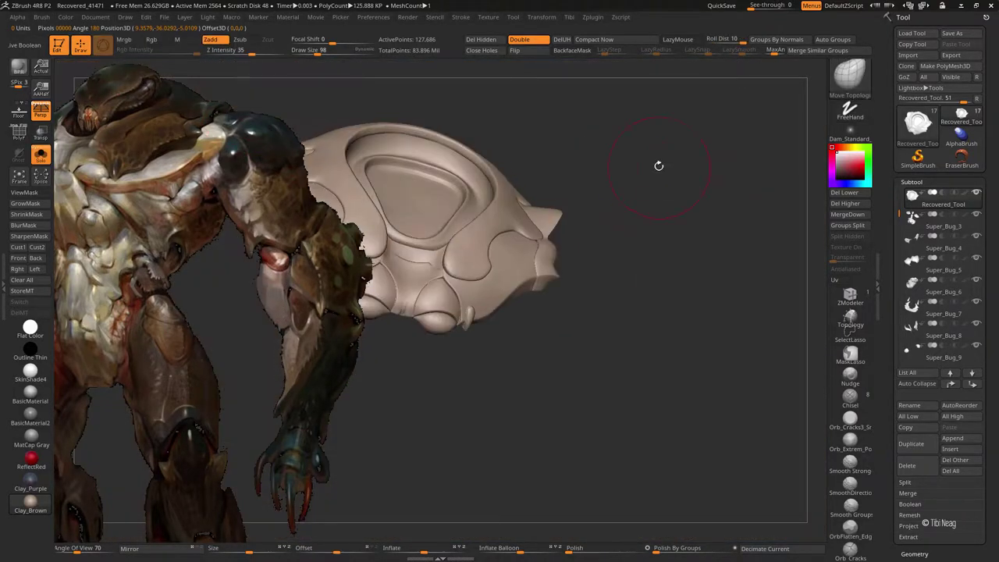
key("shift+f")
left_click(827, 50)
key("w")
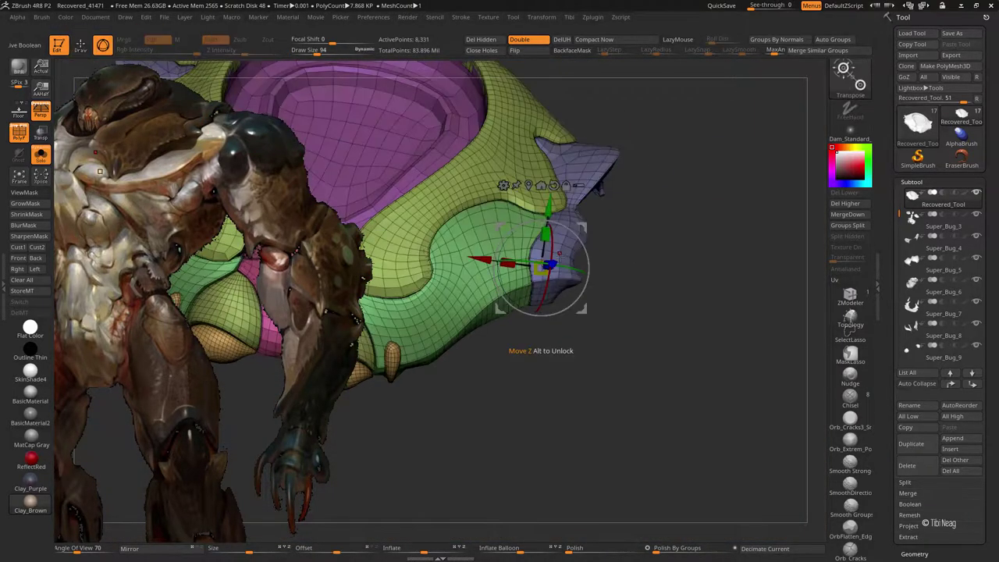
mouse_move(743, 94)
right_mouse_down()
mouse_move(629, 187)
mouse_move(700, 143)
mouse_move(500, 289)
right_mouse_up()
key("y")
key("shift+f")
key("d")
key("d")
key("q")
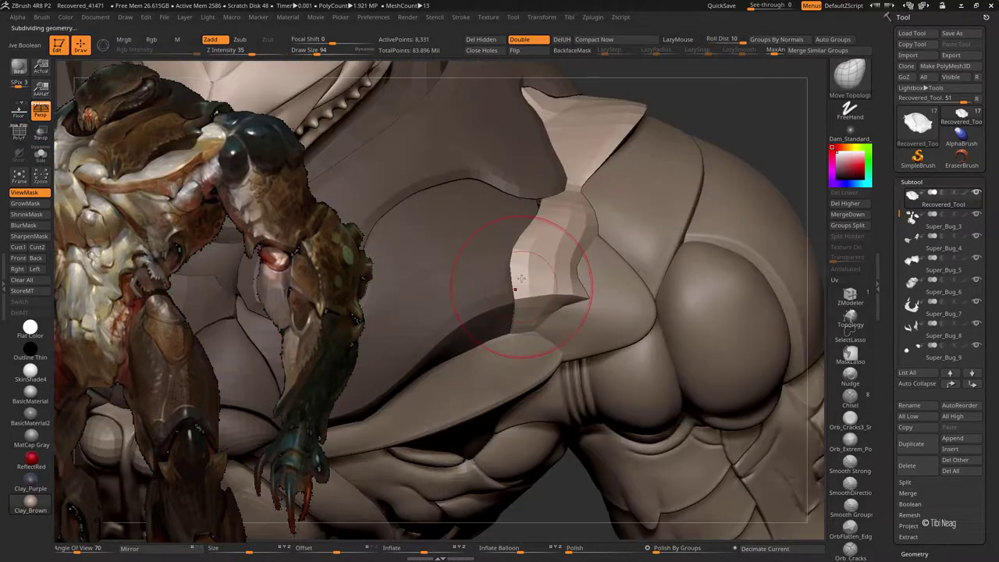
Step: Smooth across the chest plates and subdivide the plate once more
key("space")
mouse_move(526, 259)
right_mouse_down()
mouse_move(482, 245)
mouse_move(509, 277)
right_mouse_up()
mouse_move(508, 202)
right_mouse_down()
mouse_move(492, 243)
mouse_move(524, 313)
mouse_move(518, 301)
right_mouse_up()
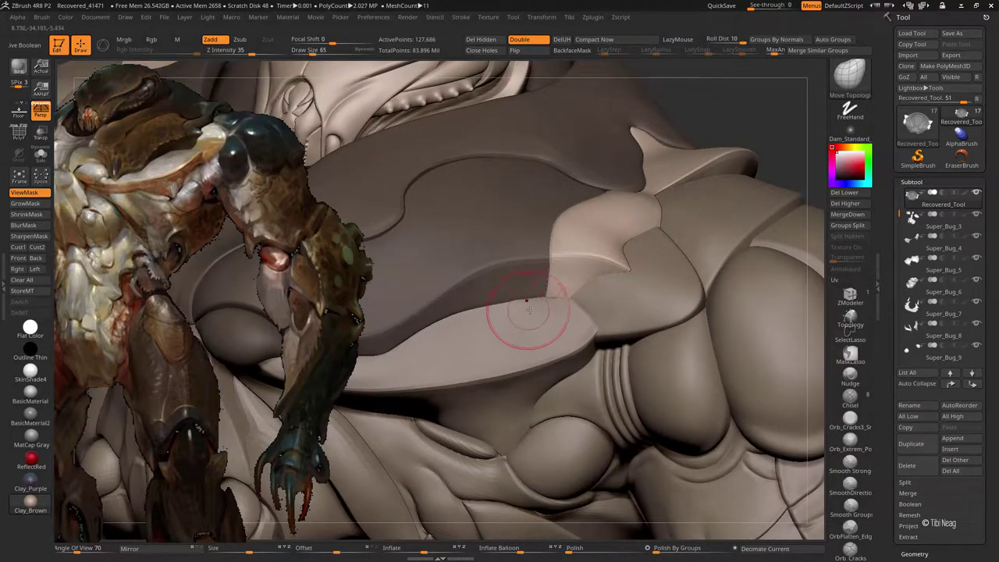
key("shift")
key("ctrl+d")
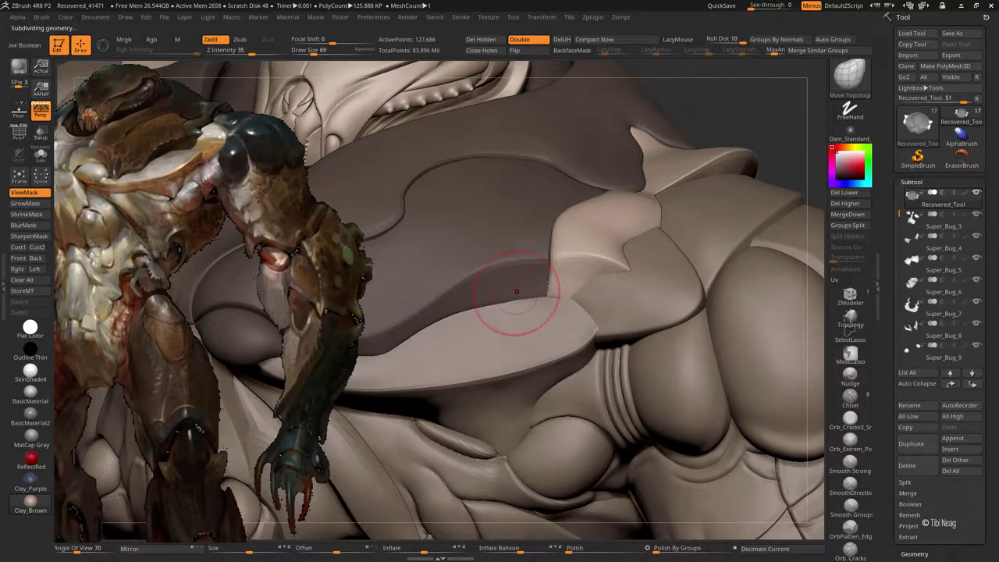
right_click_drag(558, 257, 565, 302)
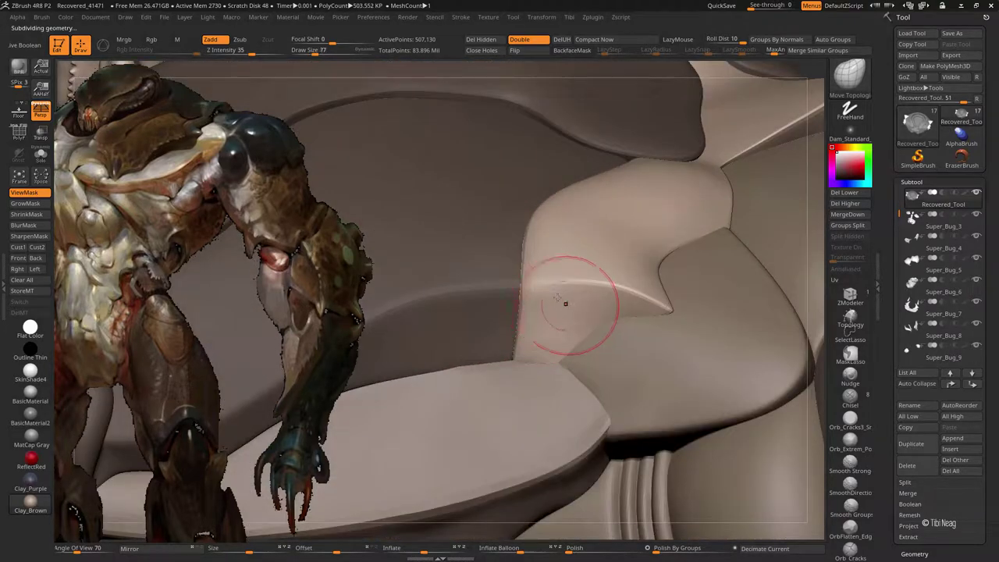
Step: Reshape the triangular overlap flap with the Move brush after a brief Inflate pass
key("b")
key("i")
key("n")
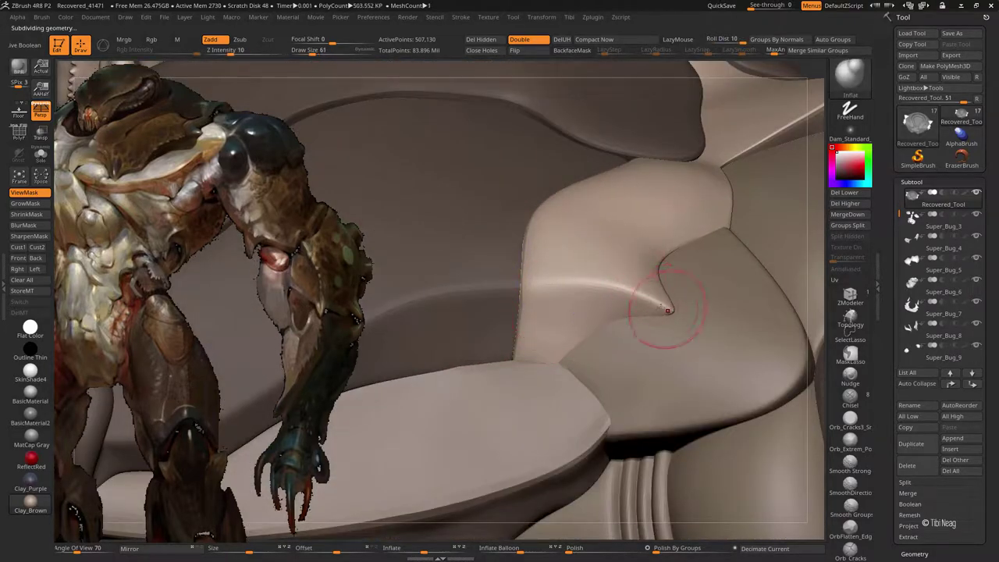
key("b")
key("m")
key("v")
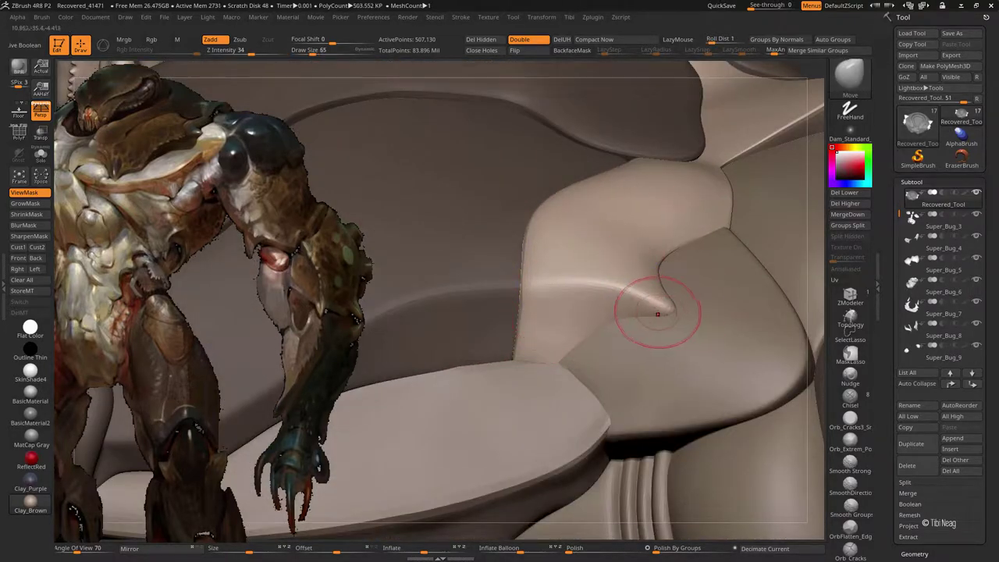
right_click_drag(654, 301, 576, 227)
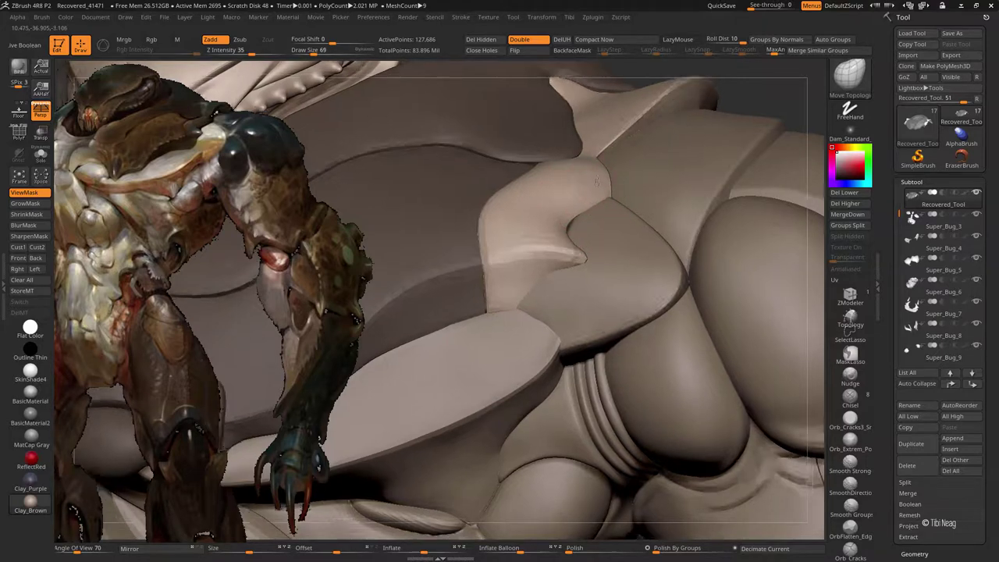
left_click_drag(563, 217, 585, 183, "shift")
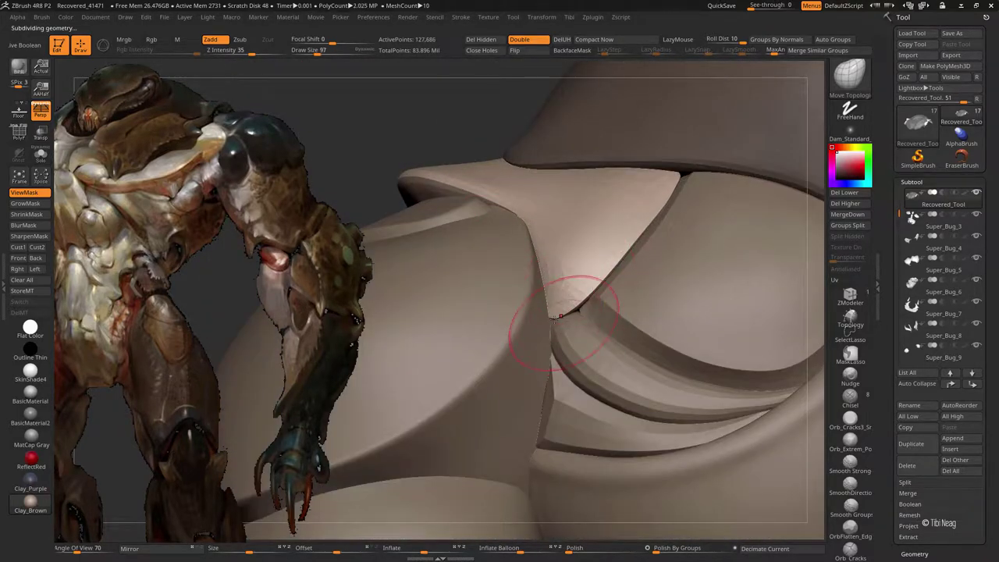
left_click_drag(580, 289, 602, 268)
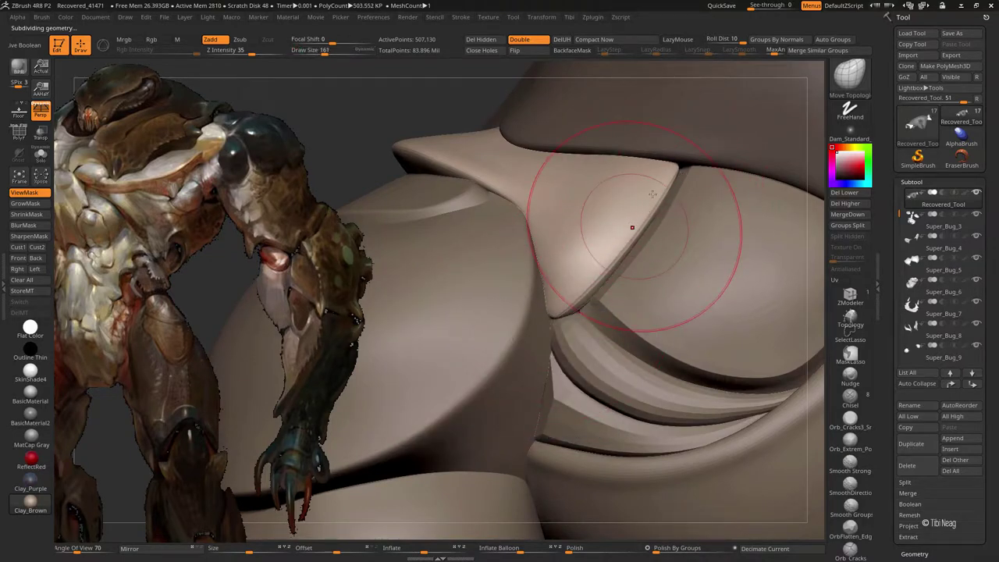
Step: Smooth the flap tip, sweep it down and left, then select the Super_Bug_9 subtool
left_click_drag(479, 290, 560, 296, "shift")
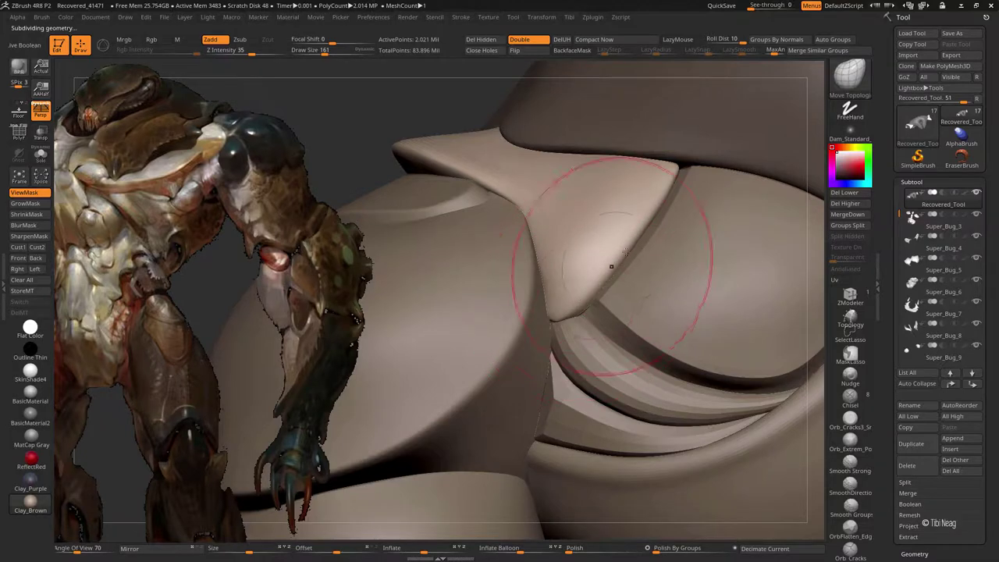
left_click_drag(573, 335, 559, 325)
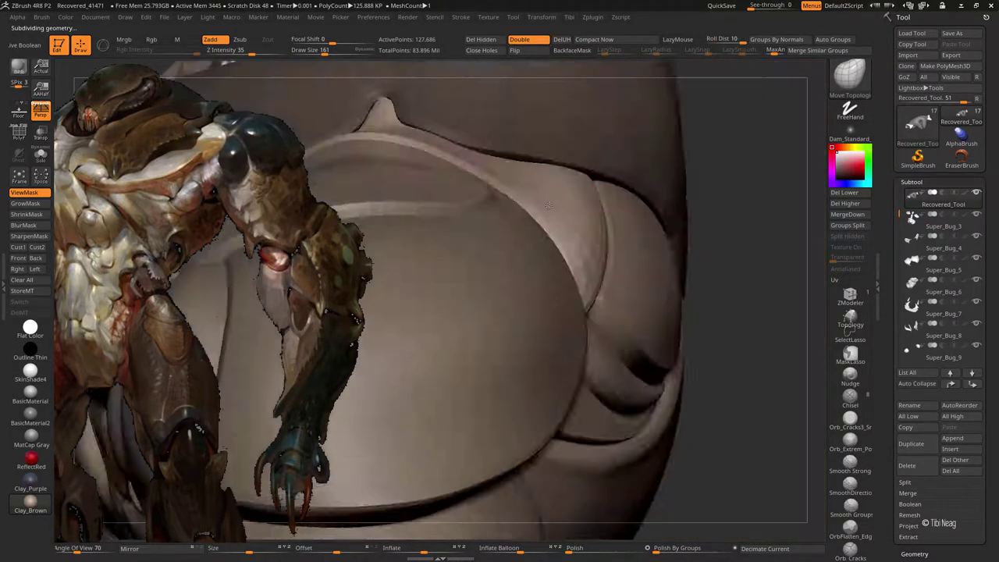
right_click_drag(526, 228, 616, 256)
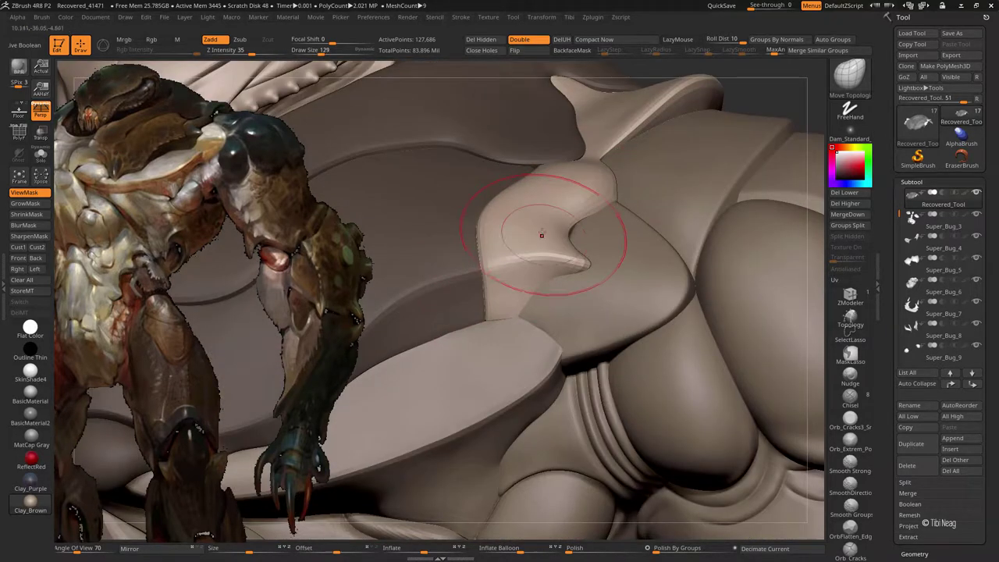
left_click(547, 226, "alt")
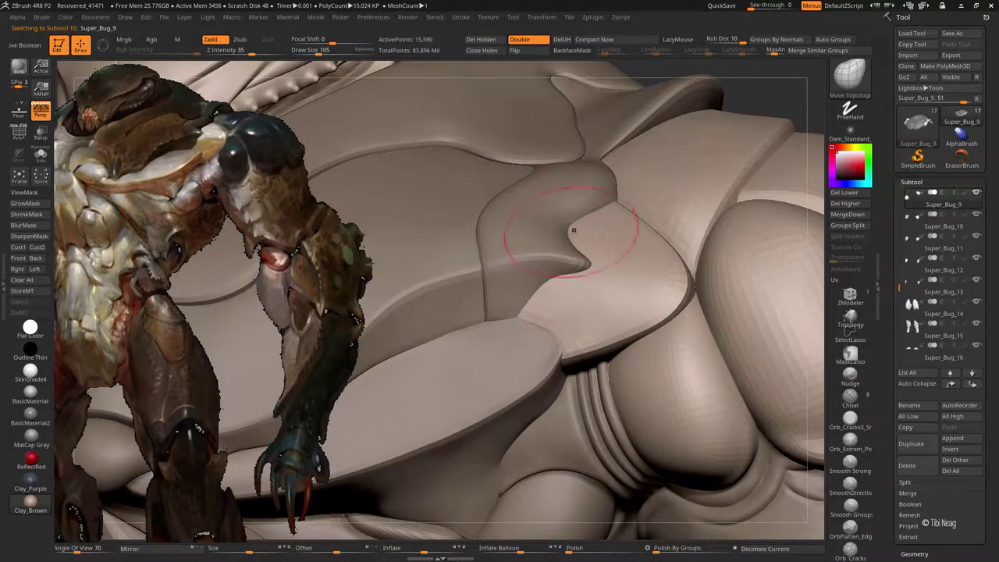
Step: Select the Super_Bug_4 plate and orbit around the ribbed body and chest armour
mouse_move(535, 312)
right_mouse_down()
mouse_move(502, 312)
mouse_move(568, 305)
mouse_move(624, 274)
mouse_move(570, 356)
mouse_move(576, 379)
right_mouse_up()
left_click(560, 335, "alt")
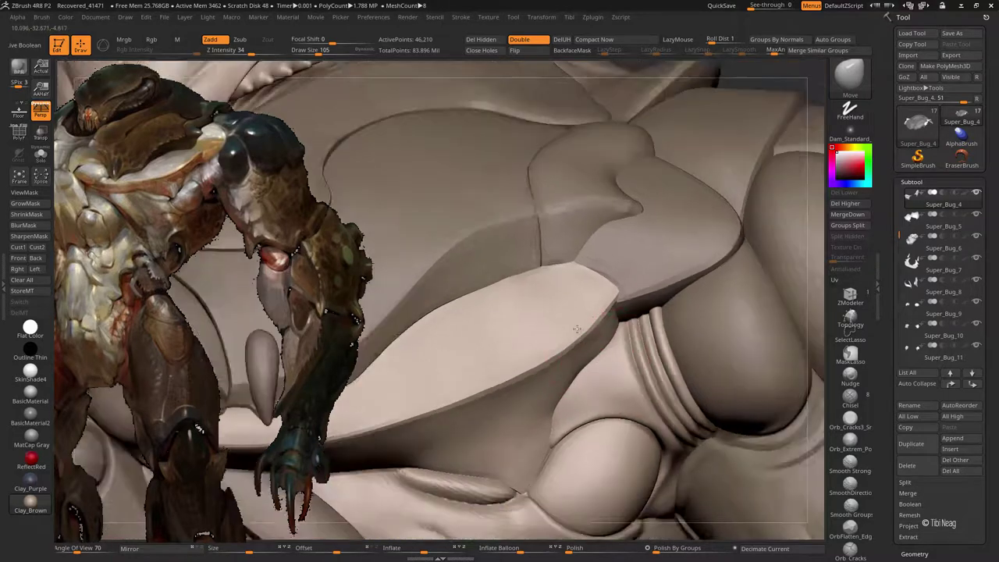
mouse_move(597, 343)
right_mouse_down()
mouse_move(554, 373)
mouse_move(535, 301)
mouse_move(570, 331)
mouse_move(573, 312)
right_mouse_up()
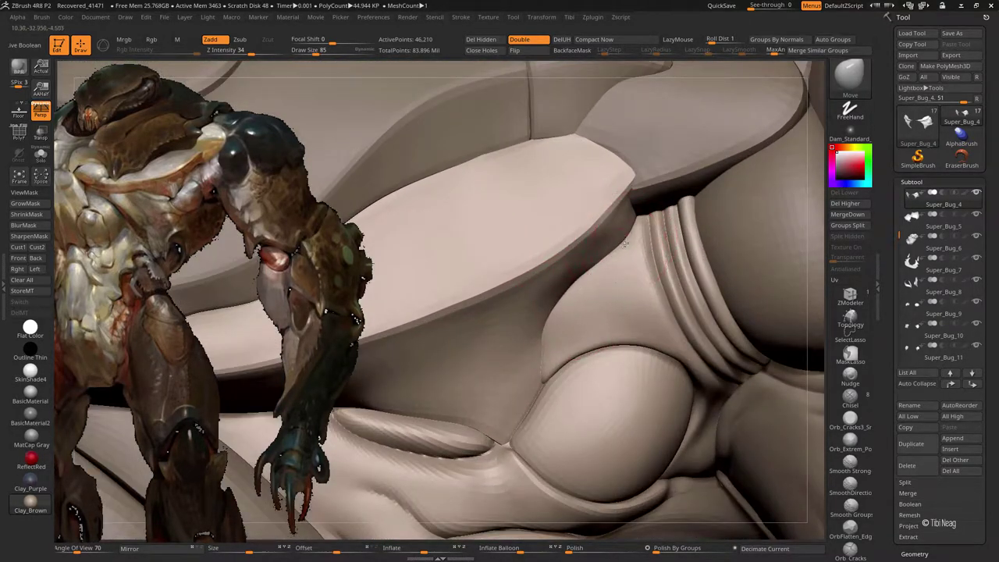
right_click_drag(625, 243, 629, 242)
right_click_drag(582, 284, 581, 256)
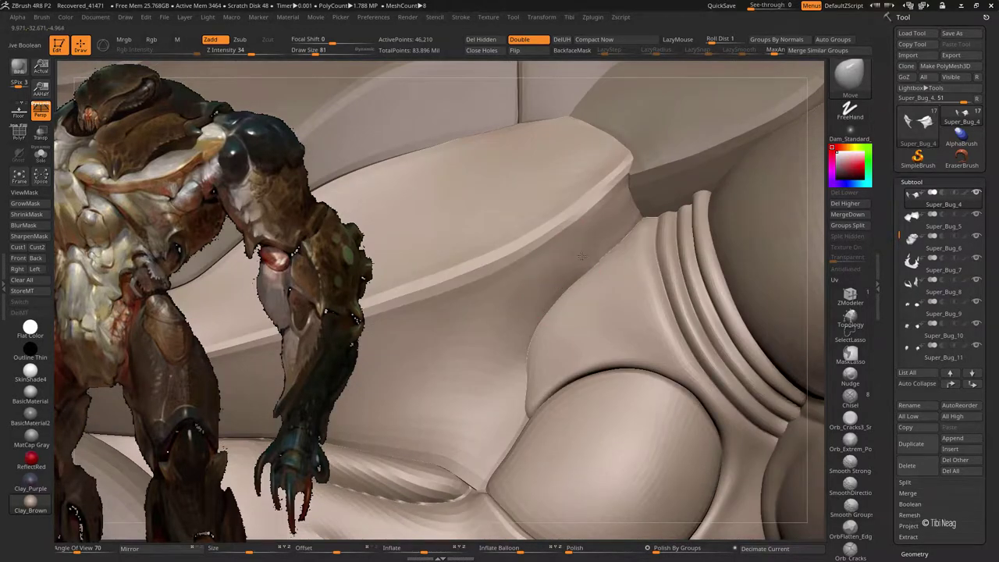
right_click_drag(615, 215, 579, 239)
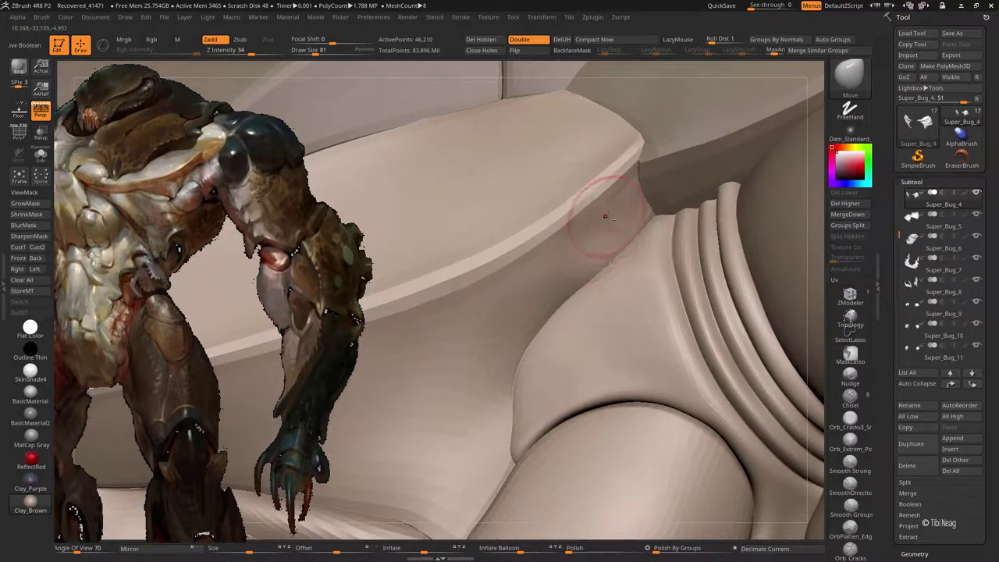
right_click_drag(559, 277, 576, 293)
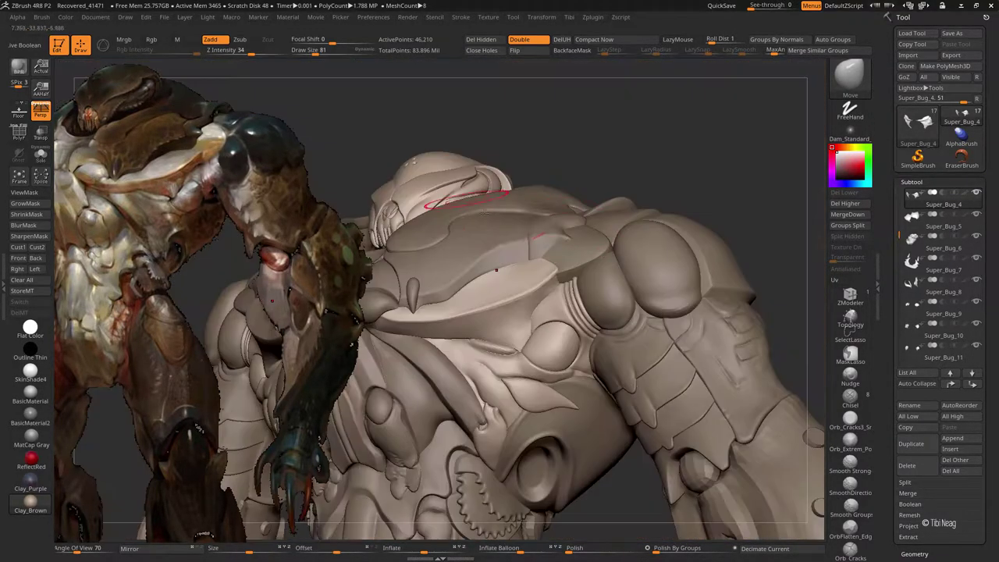
right_click_drag(509, 309, 578, 310)
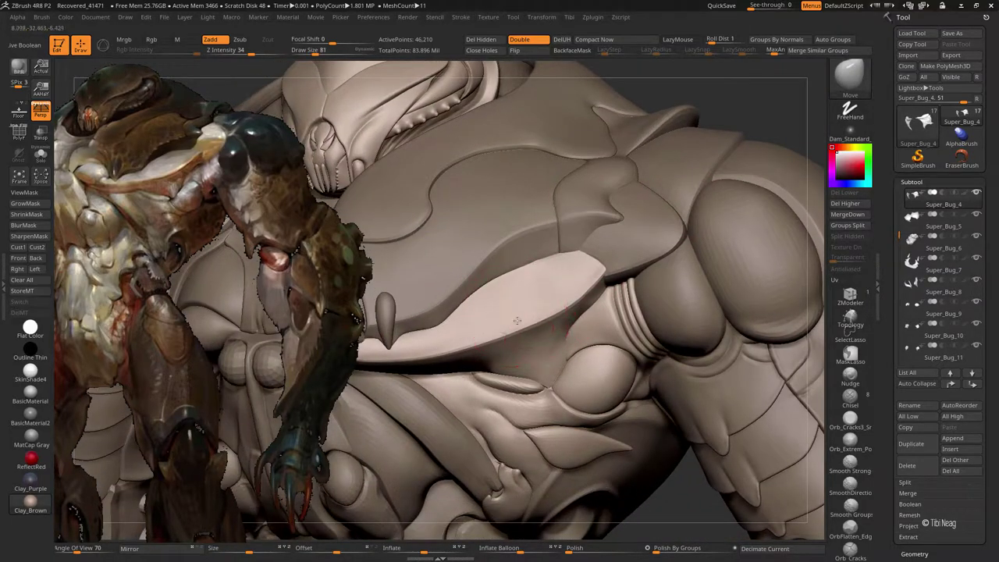
mouse_move(517, 320)
right_mouse_down()
mouse_move(502, 312)
mouse_move(513, 330)
mouse_move(538, 292)
mouse_move(558, 173)
mouse_move(524, 179)
right_mouse_up()
Step: With Move Topological active, orbit toward the shoulder plate and turn on ViewMask
key("b")
key("m")
key("t")
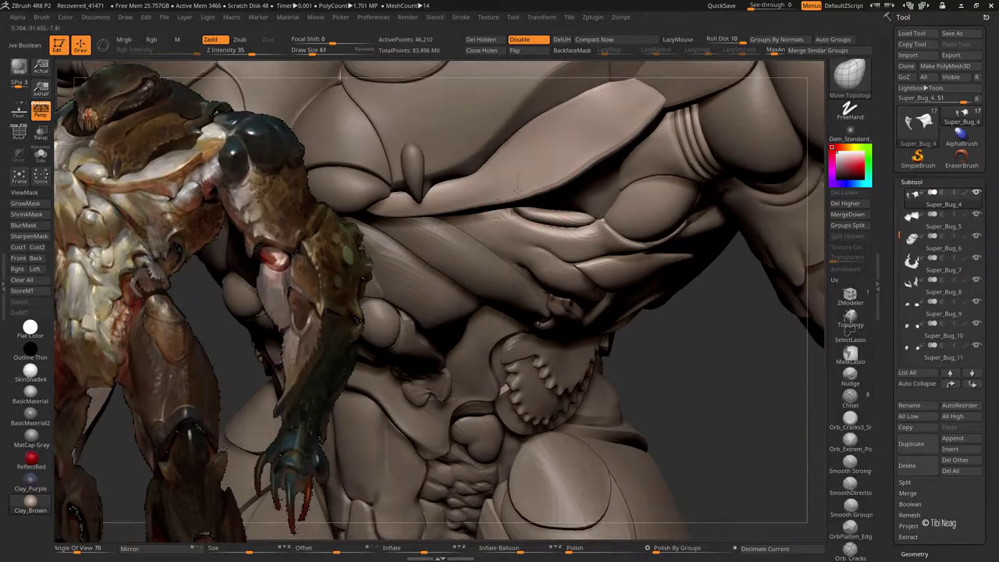
right_click_drag(595, 159, 591, 156)
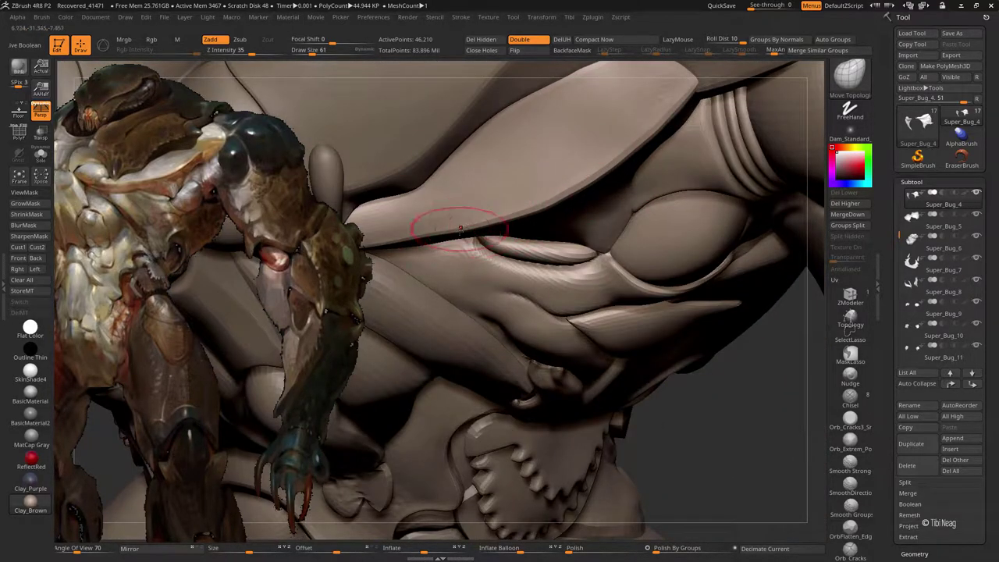
right_click_drag(461, 228, 570, 171)
mouse_move(473, 325)
right_mouse_down()
mouse_move(573, 308)
mouse_move(630, 284)
right_mouse_up()
key("ctrl+h")
Step: Set up the Standard brush with Alpha 51, back-face masking off, strength 15 and a slightly adjusted size
key("b")
key("s")
key("t")
left_click(856, 139)
left_click(660, 277)
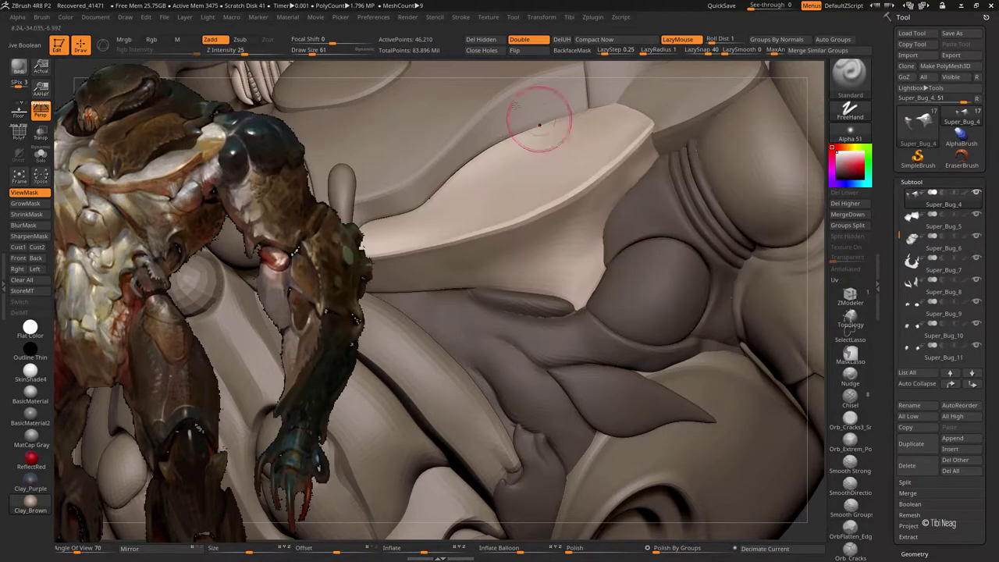
left_click(572, 50)
left_click_drag(243, 50, 234, 49)
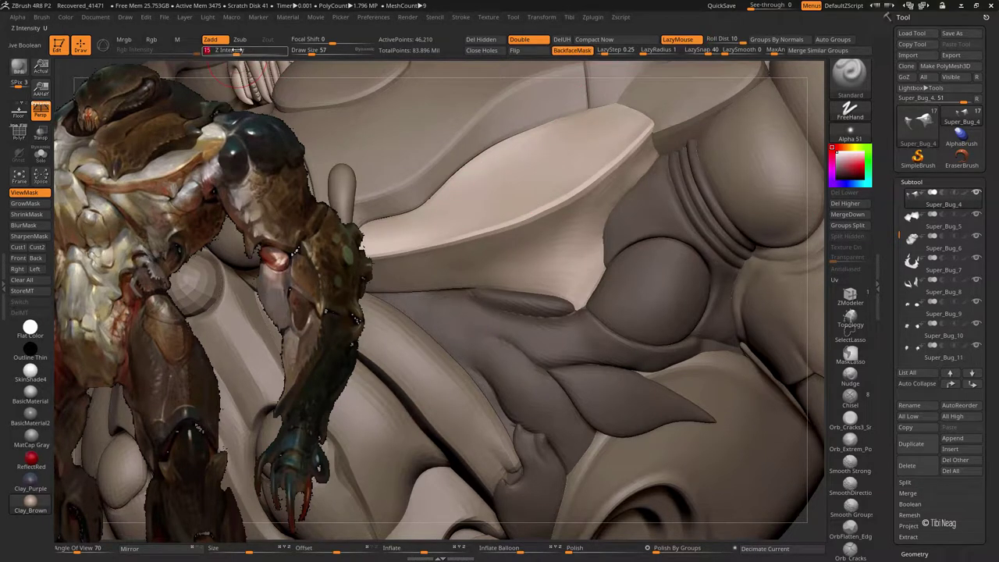
key("bracketright")
key("bracketright")
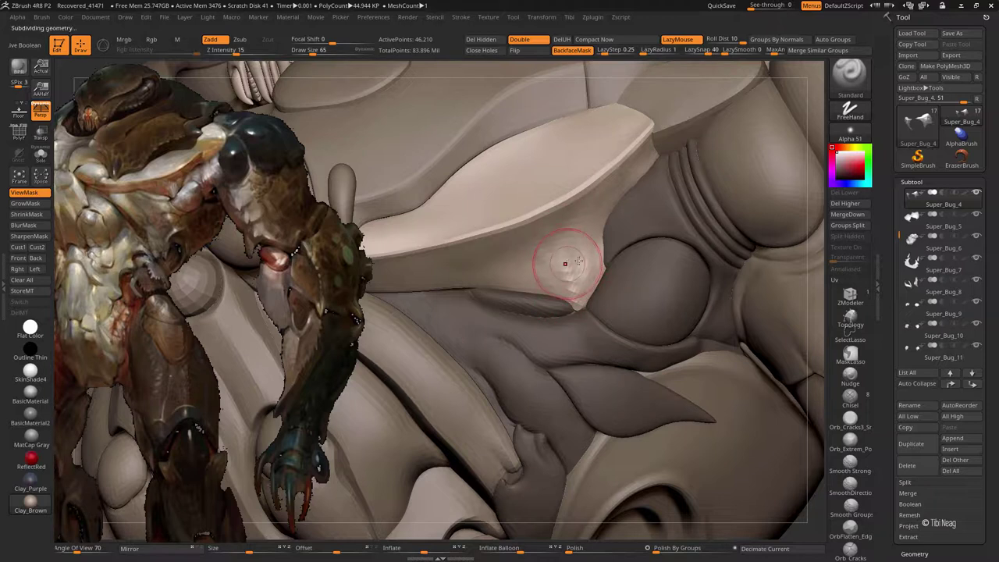
key("bracketleft")
key("bracketleft")
key("bracketleft")
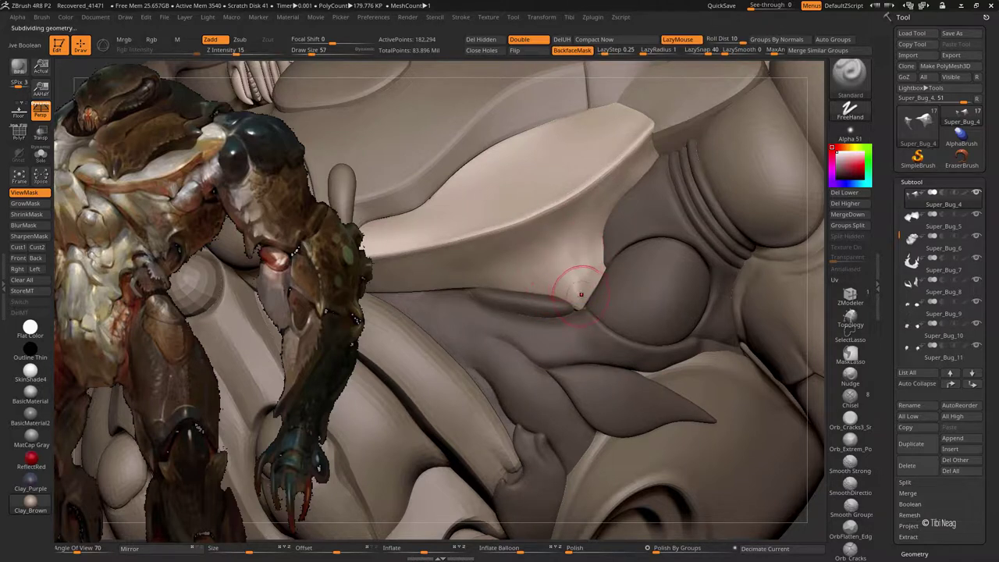
key("bracketleft")
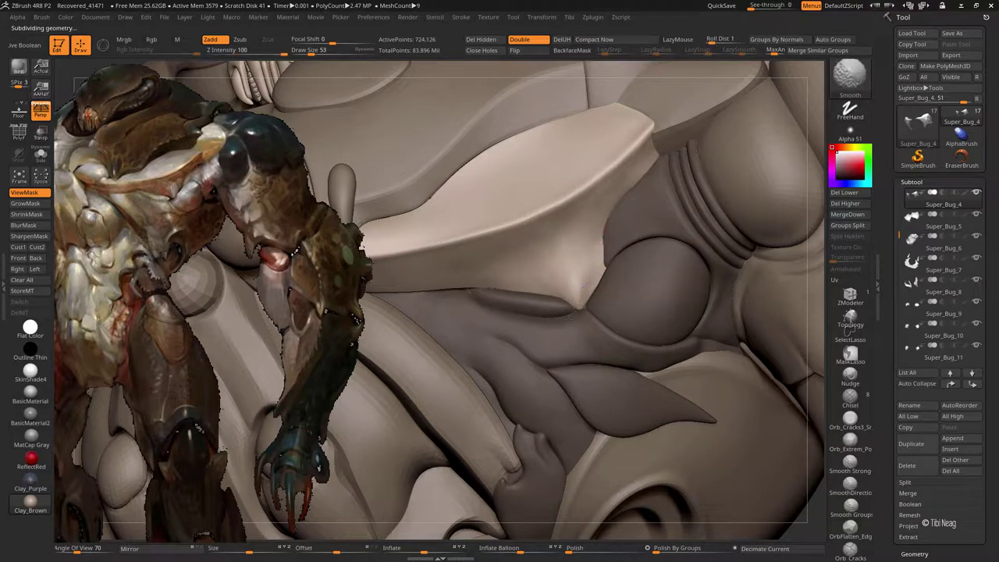
Step: Switch to the Move brush, drop to the lowest subdivision level and enlarge the brush
key("b")
key("m")
key("v")
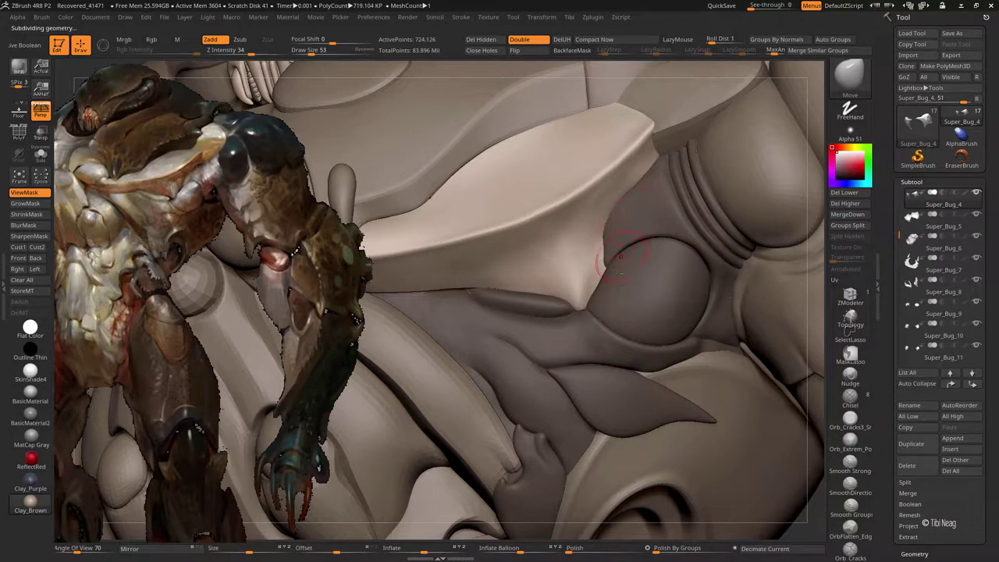
key("shift+d")
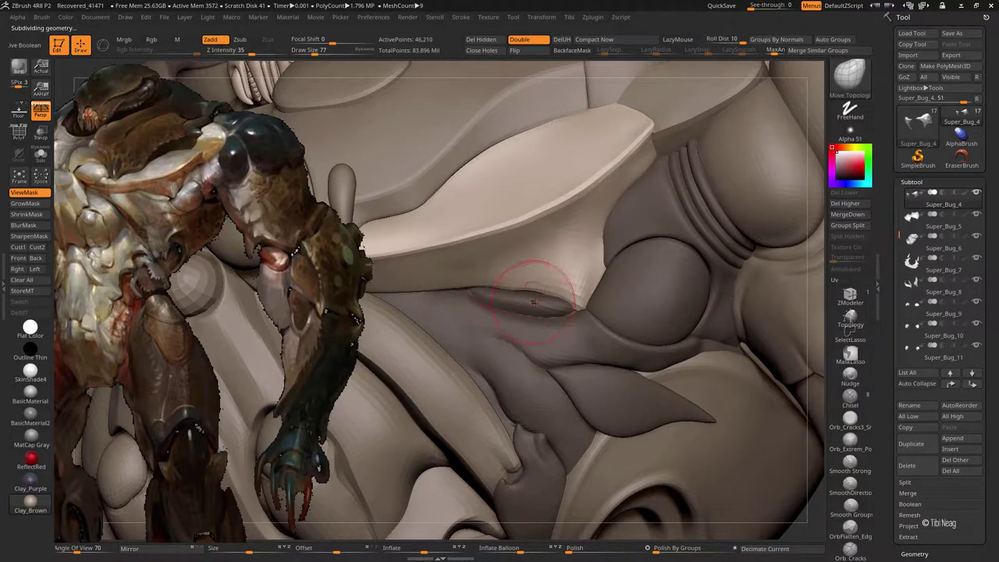
key("shift+d")
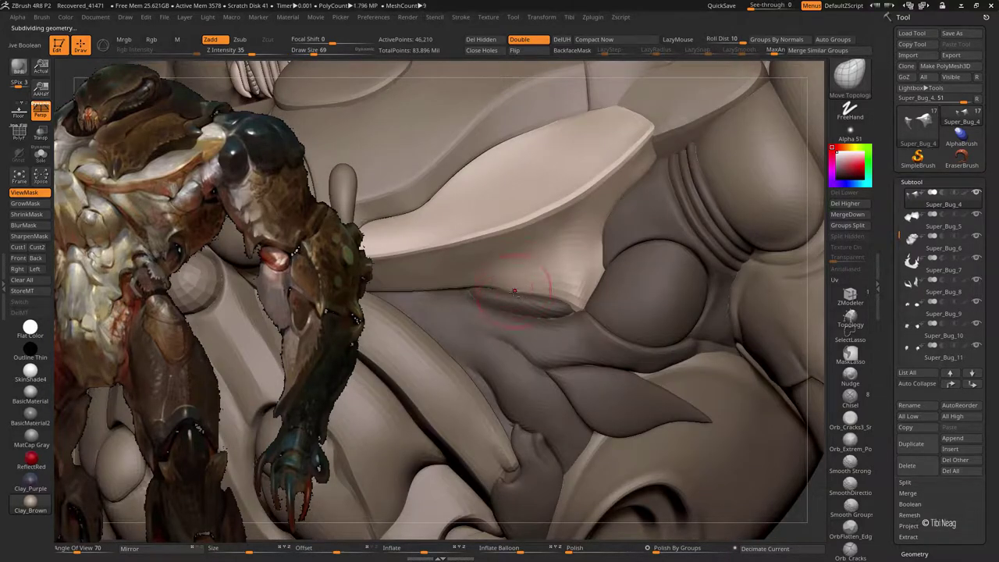
key("bracketright")
key("bracketright")
key("bracketright")
key("bracketright")
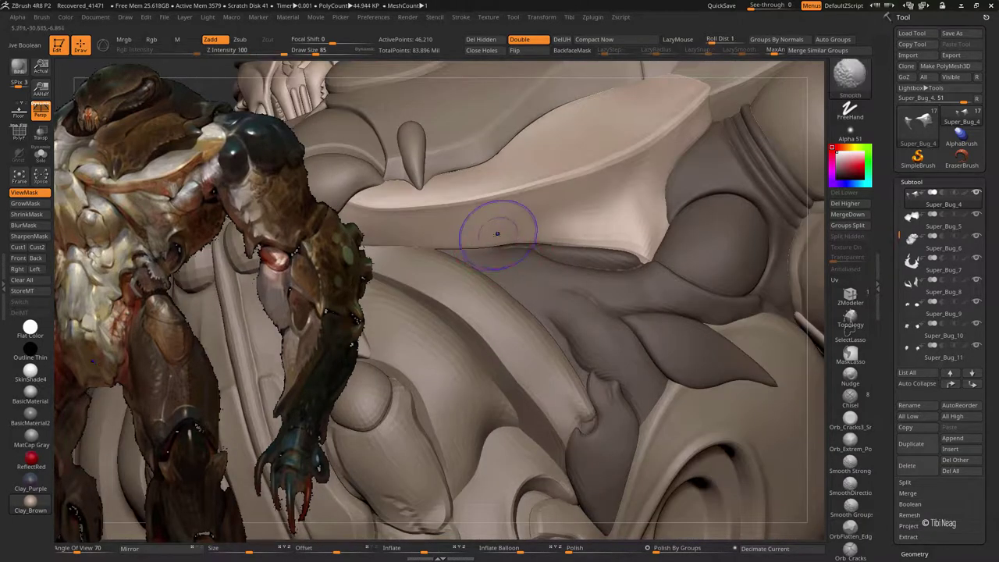
key("bracketright")
key("bracketright")
key("bracketright")
key("bracketright")
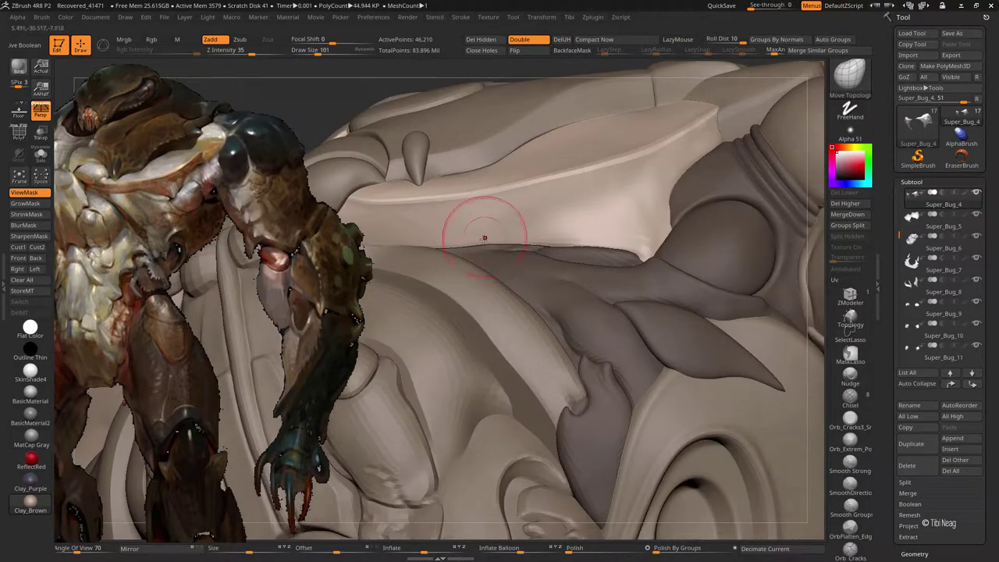
key("bracketright")
key("bracketright")
key("bracketright")
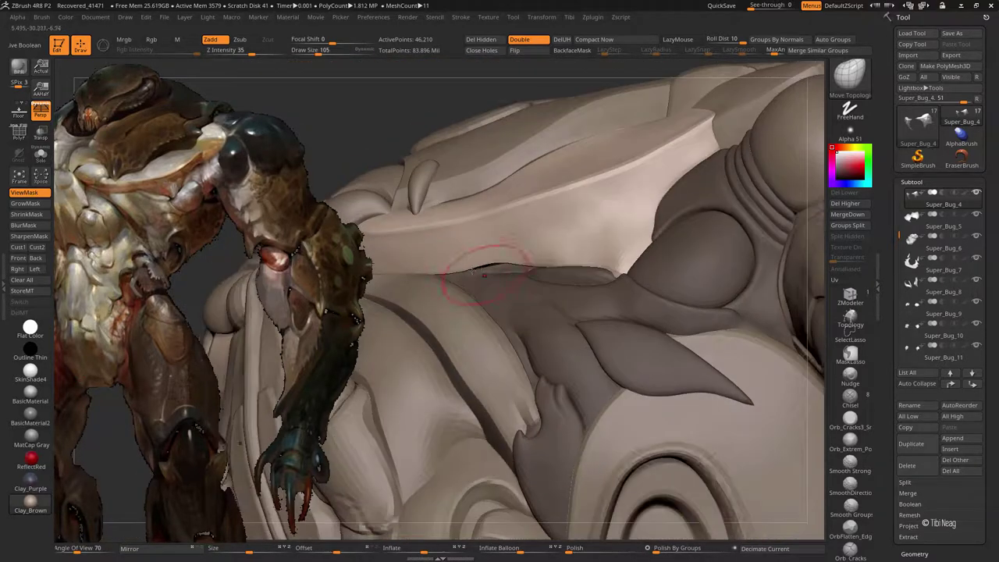
Step: Pull the crease under the chest plate into shape with the Move brush
key("b")
key("m")
key("v")
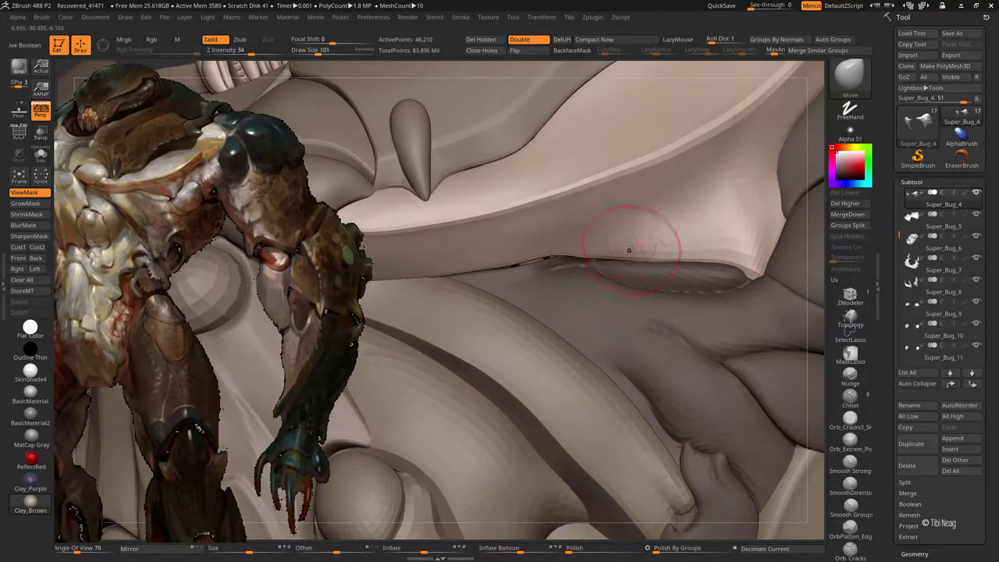
key("b")
key("c")
key("l")
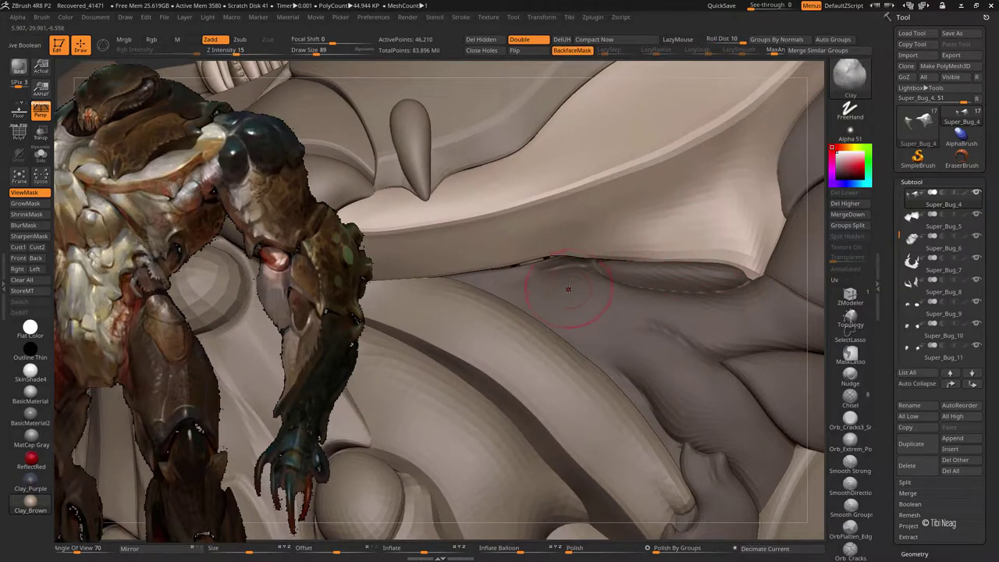
key("b")
key("m")
key("v")
mouse_move(576, 289)
left_mouse_down()
mouse_move(557, 273)
mouse_move(479, 267)
mouse_move(469, 242)
left_mouse_up()
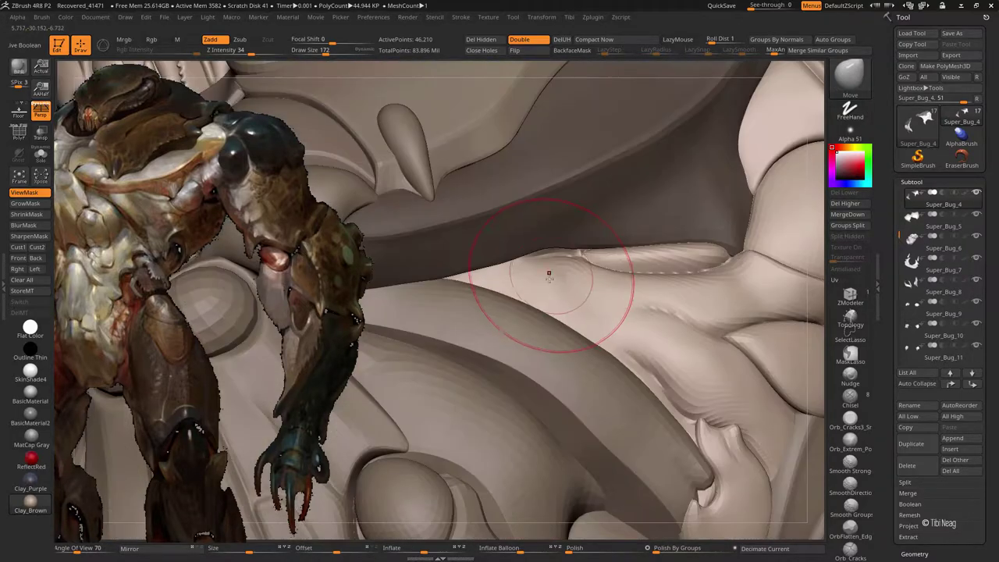
Step: Subdivide one level and smooth the crease along the plate edge
right_click_drag(468, 242, 497, 228)
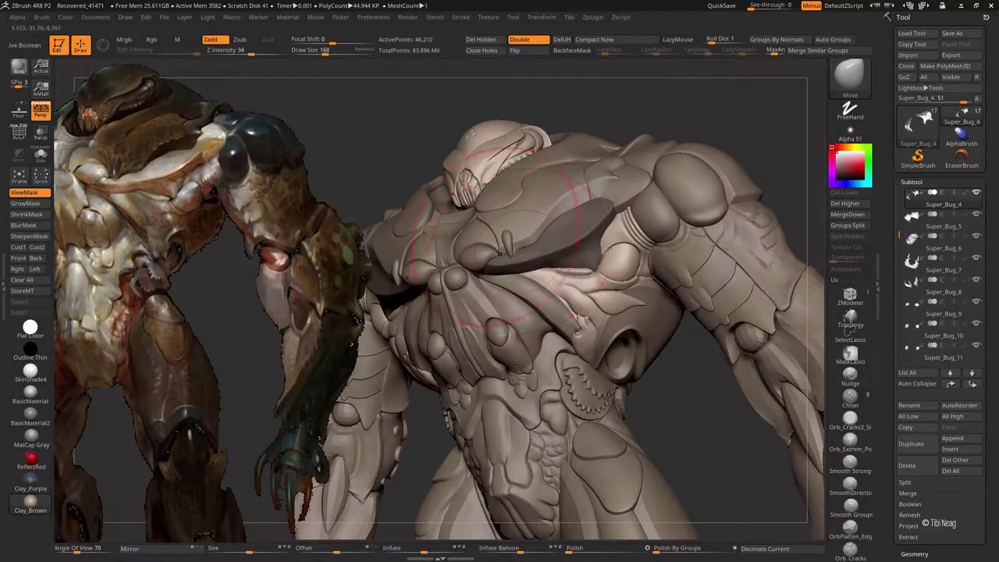
right_click_drag(593, 199, 559, 176)
right_click_drag(625, 128, 598, 196)
key("ctrl+d")
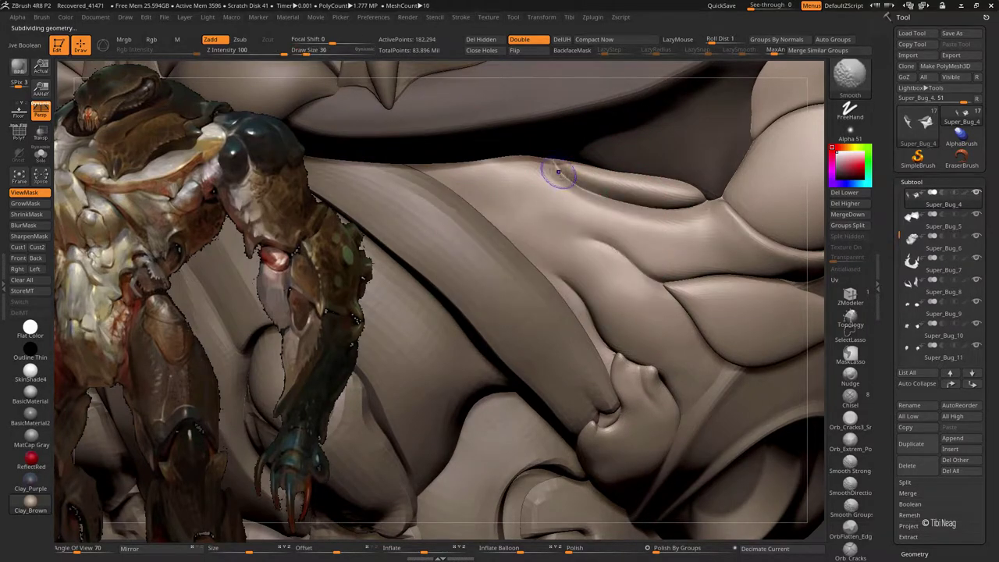
left_click_drag(599, 195, 681, 208, "shift")
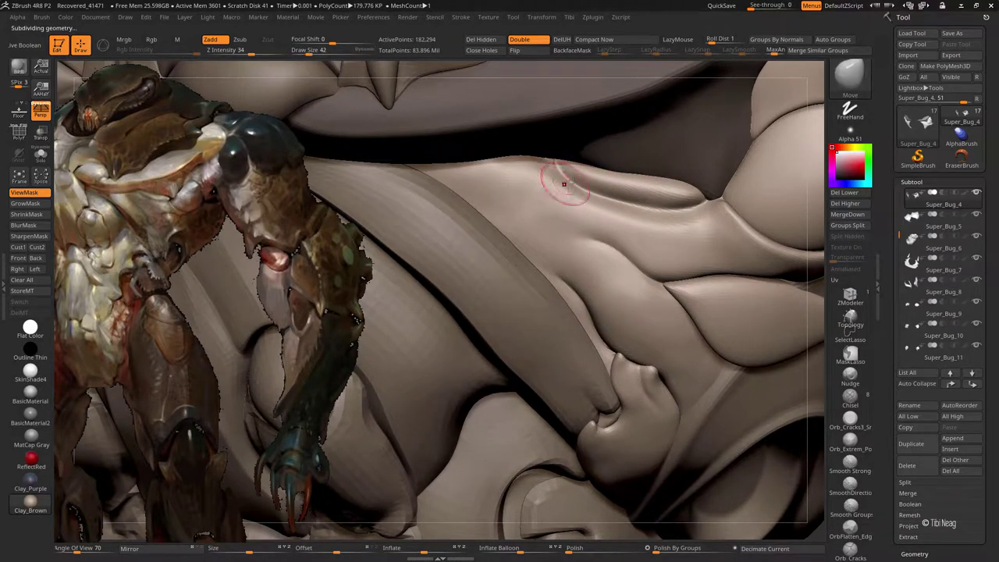
Step: Add another subdivision level and smooth the body piece while isolated in Solo
key("ctrl+d")
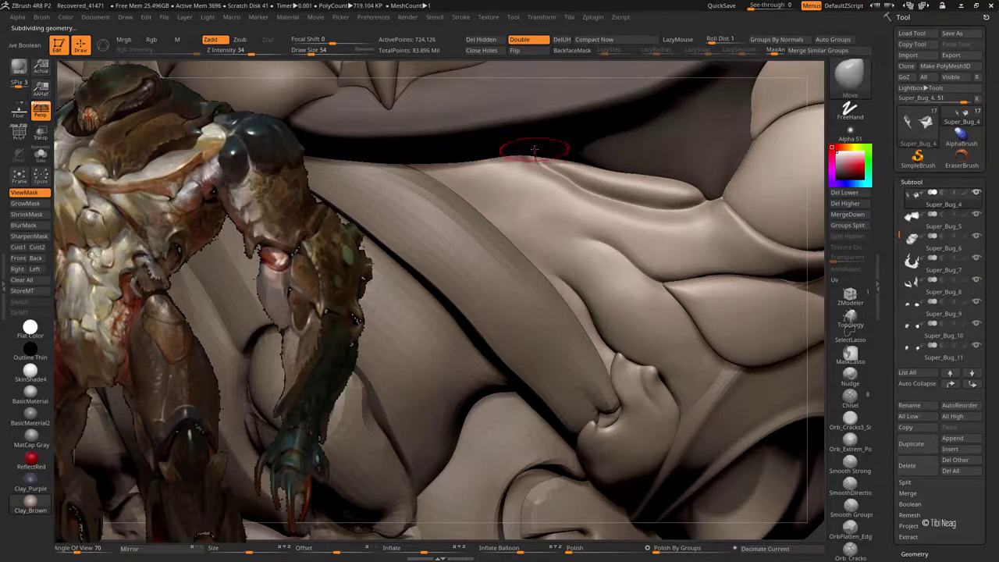
key("shift+s")
key("b")
key("c")
key("l")
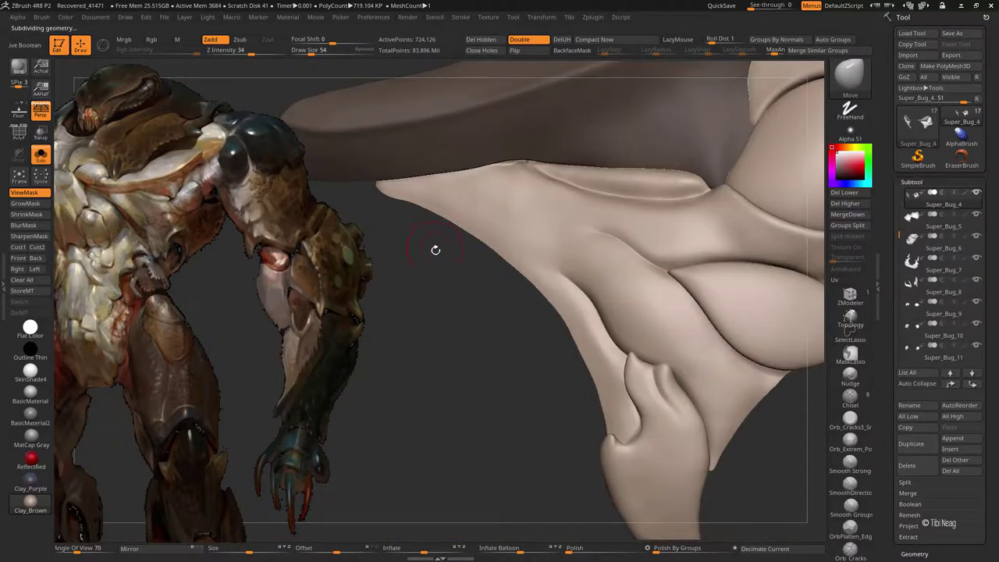
left_click_drag(434, 250, 497, 165)
key("shift")
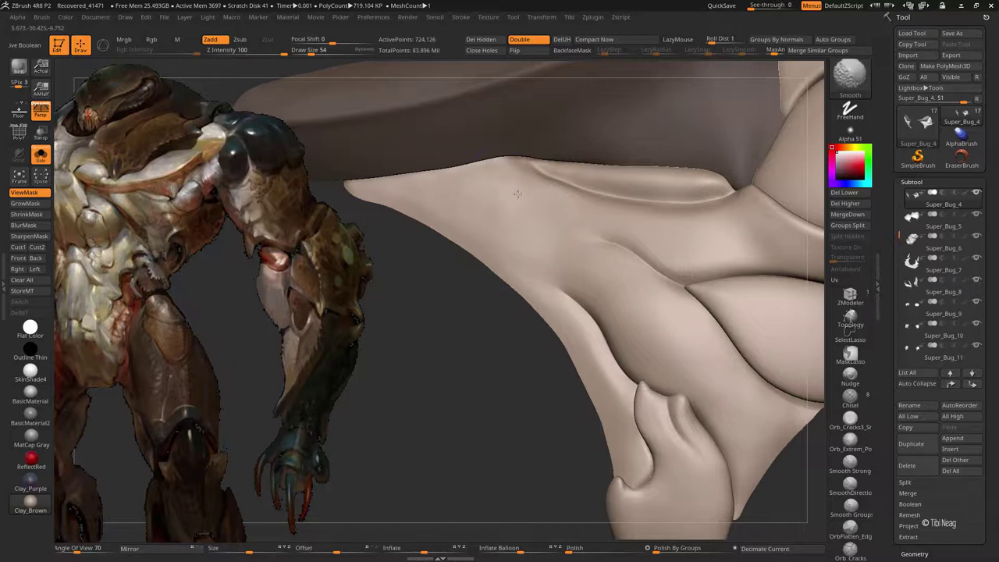
key("shift+s")
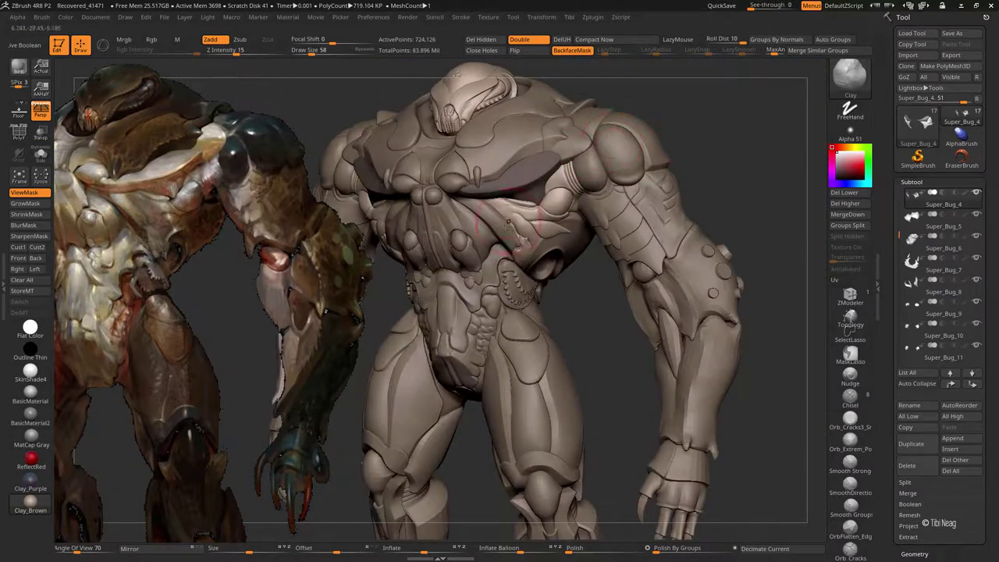
right_click_drag(508, 223, 562, 228, "ctrl")
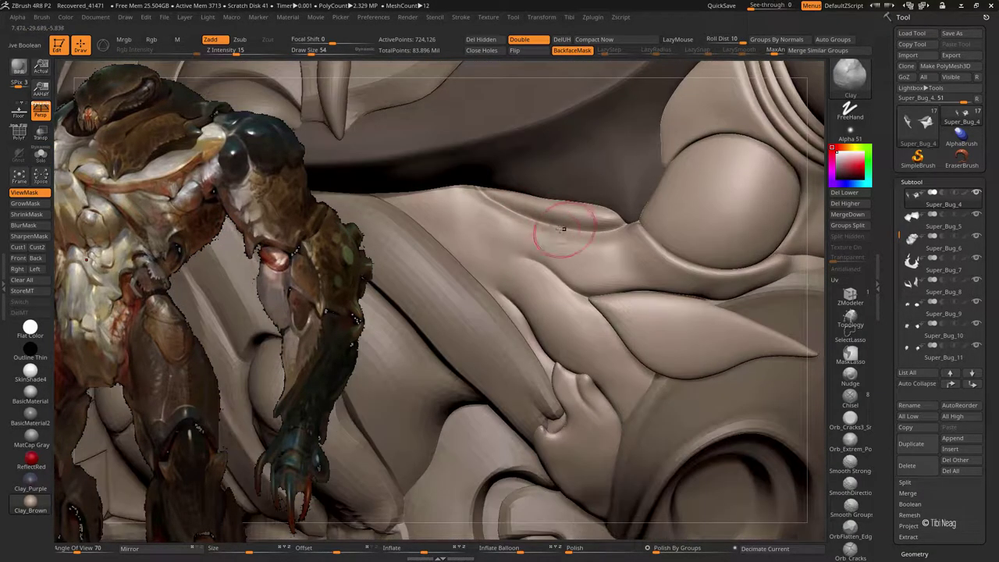
Step: Return to the lowest subdivision with the Standard brush and set stroke smoothing radius to 34
key("b")
key("s")
key("t")
key("shift+d")
key("shift+d")
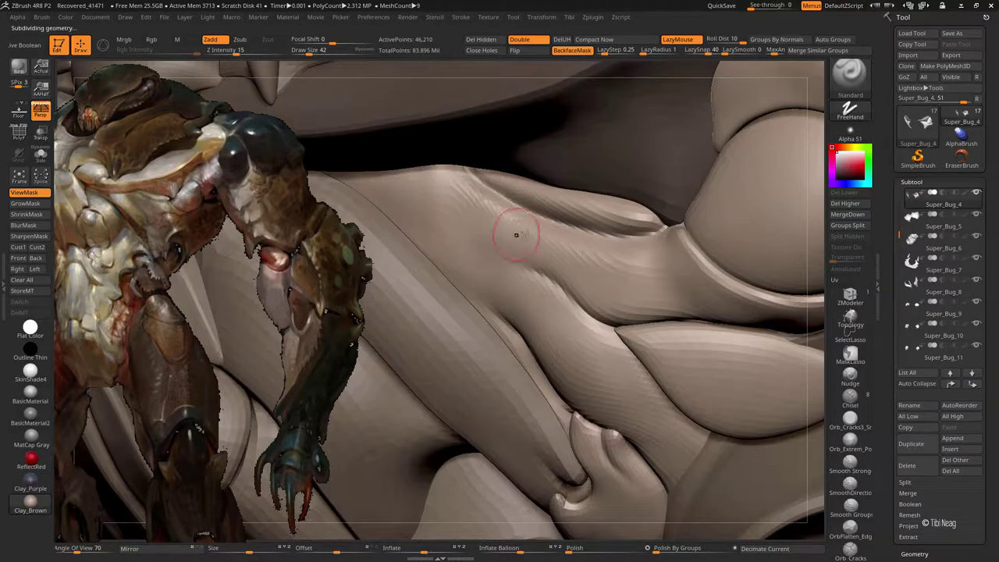
left_click_drag(656, 51, 671, 63)
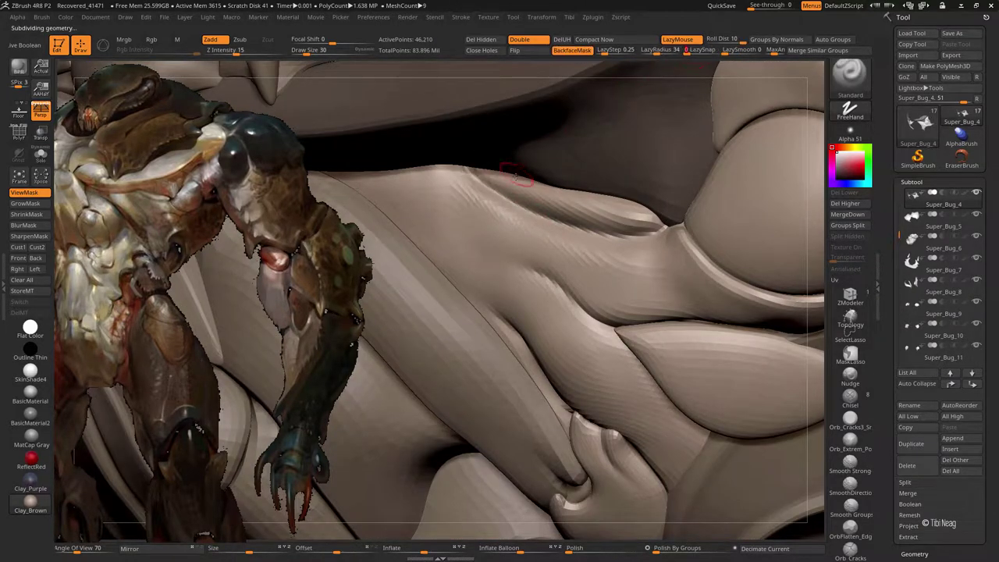
Step: Switch to the hPolish brush, subdivide one level higher and frame the model
key("b")
key("h")
key("p")
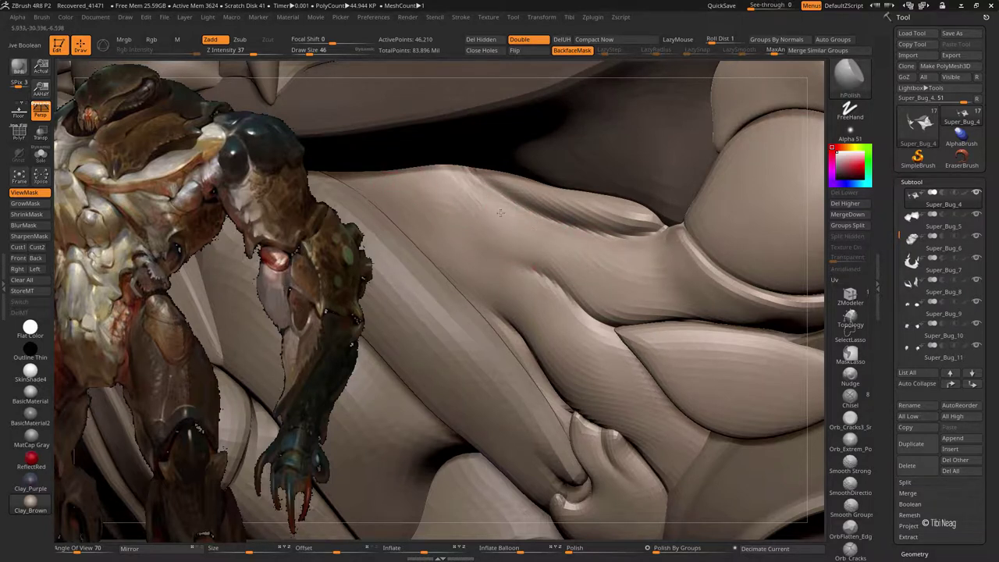
key("ctrl+d")
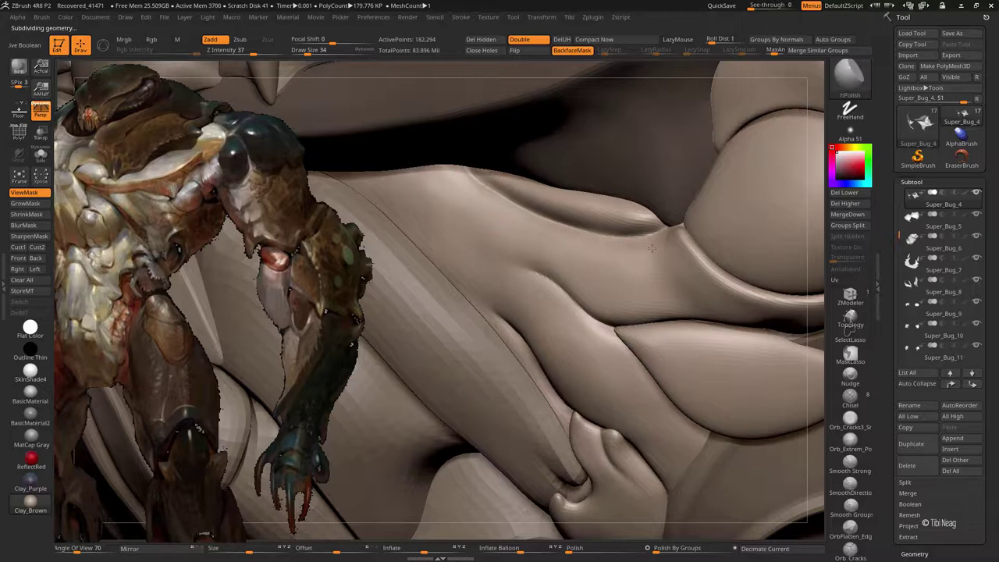
key("f")
scroll(559, 199, "up", 2)
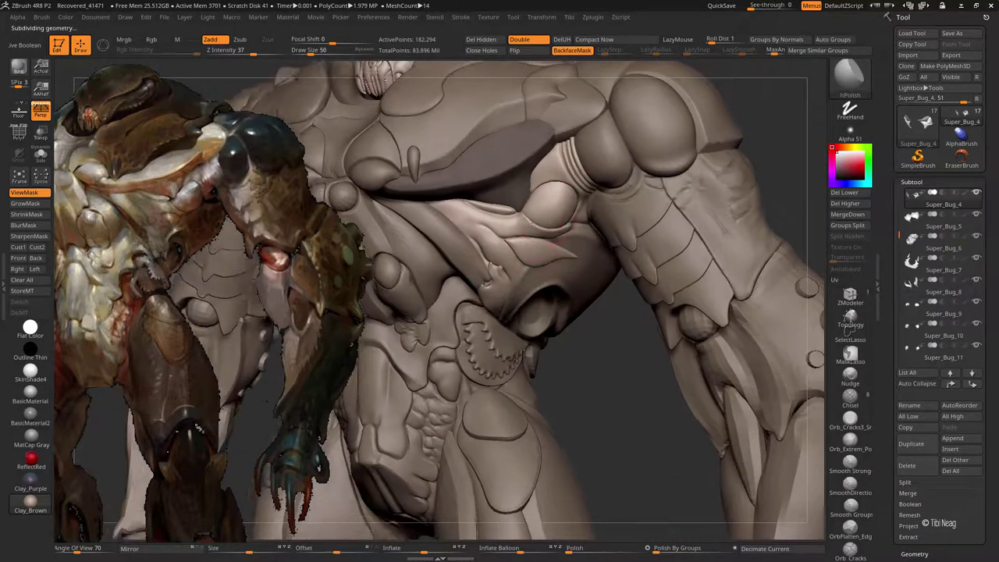
scroll(559, 218, "up", 1)
scroll(559, 231, "up", 2)
Step: Switch to the Move brush, step down a subdivision level and save the project
key("b")
key("m")
key("v")
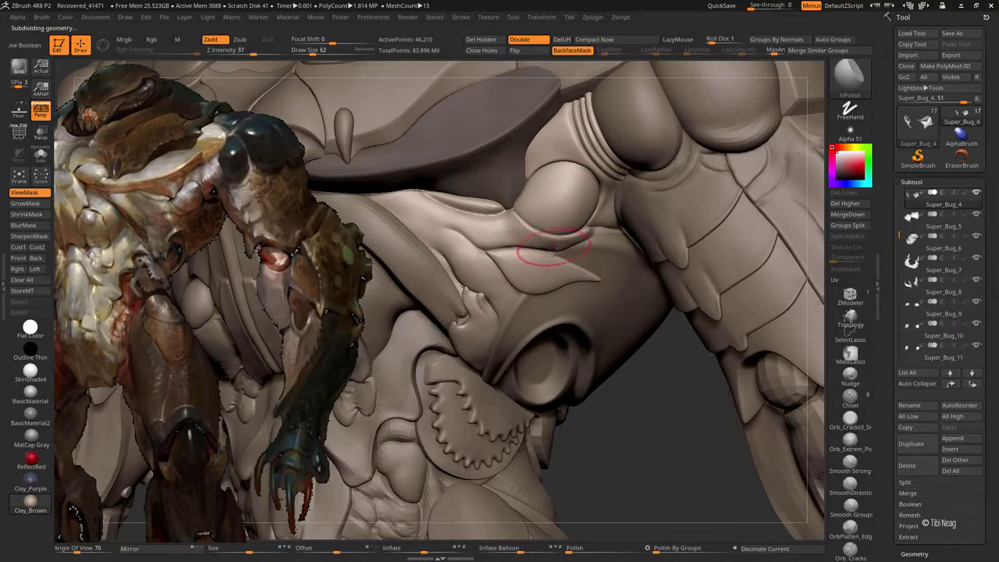
key("shift+d")
key("ctrl+s")
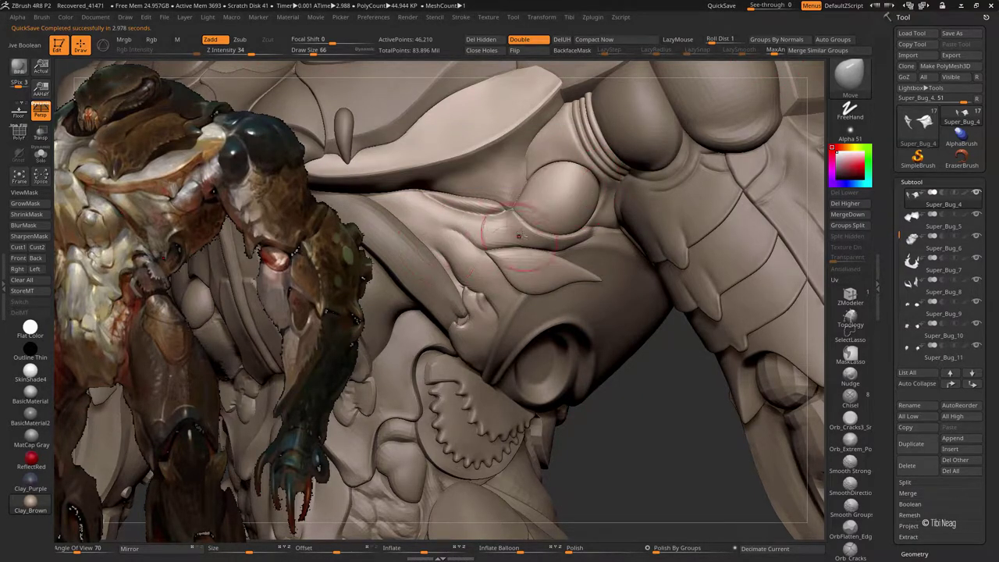
Step: Reshape the pointed Super_Bug_5 plate against the shoulder using Move Topological
mouse_move(519, 234)
left_mouse_down()
mouse_move(579, 181)
mouse_move(606, 227)
mouse_move(569, 227)
left_mouse_up()
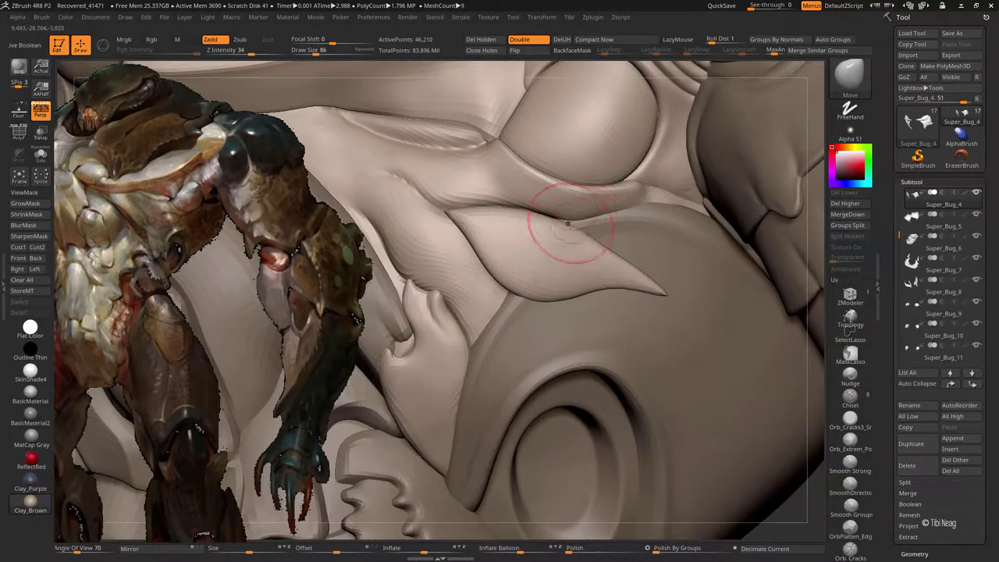
key("f")
mouse_move(548, 269)
left_mouse_down()
mouse_move(560, 226)
mouse_move(581, 251)
left_mouse_up()
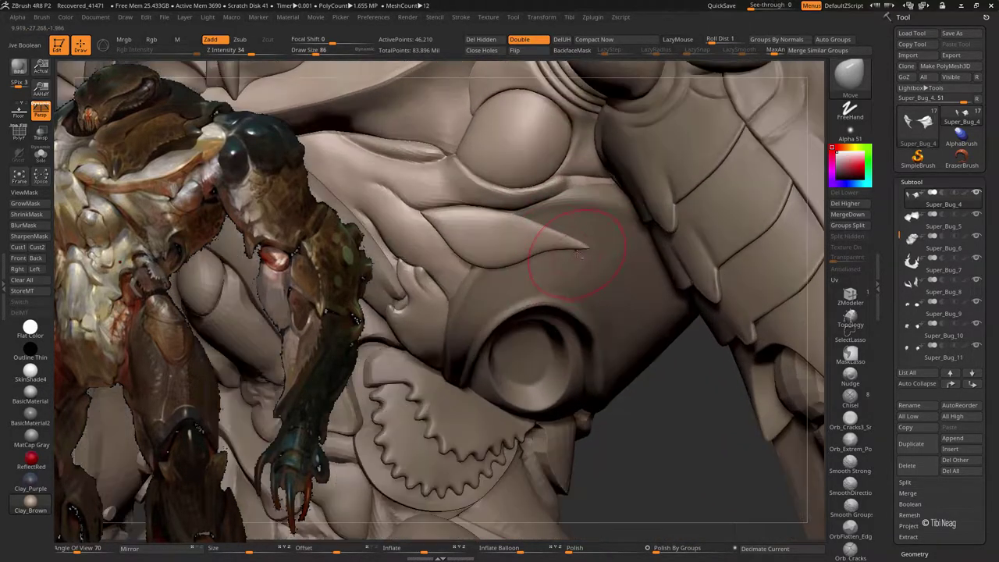
mouse_move(518, 260)
left_mouse_down()
mouse_move(502, 257)
mouse_move(475, 283)
mouse_move(458, 265)
mouse_move(441, 267)
mouse_move(386, 316)
mouse_move(520, 258)
left_mouse_up()
key("b")
key("m")
key("t")
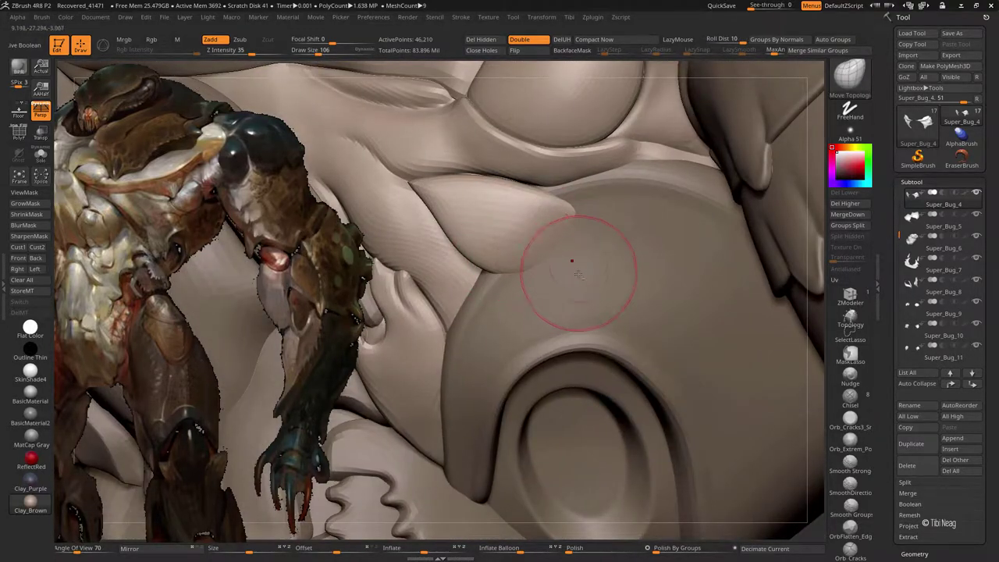
left_click(563, 289, "alt")
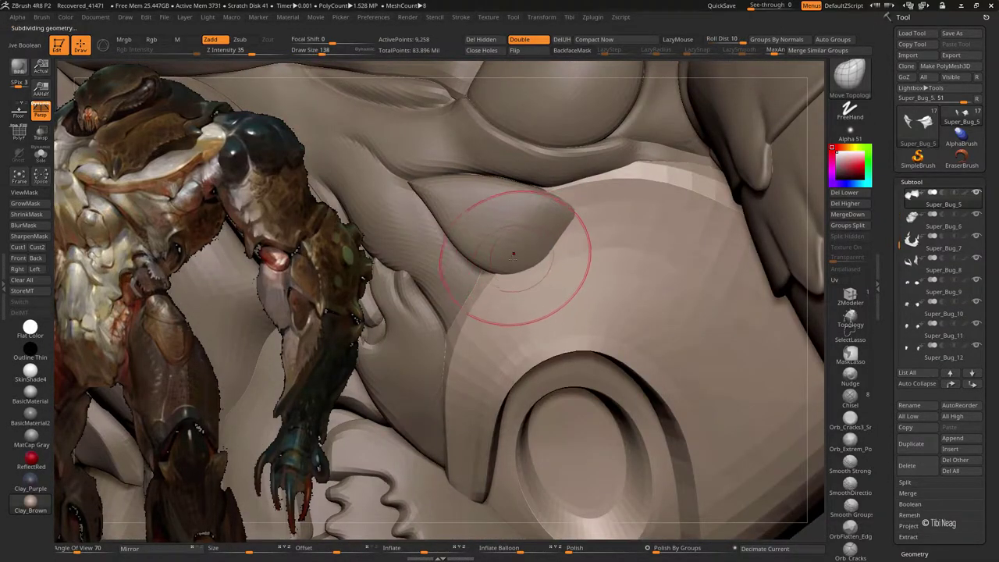
mouse_move(548, 243)
left_mouse_down()
mouse_move(554, 219)
mouse_move(594, 224)
left_mouse_up()
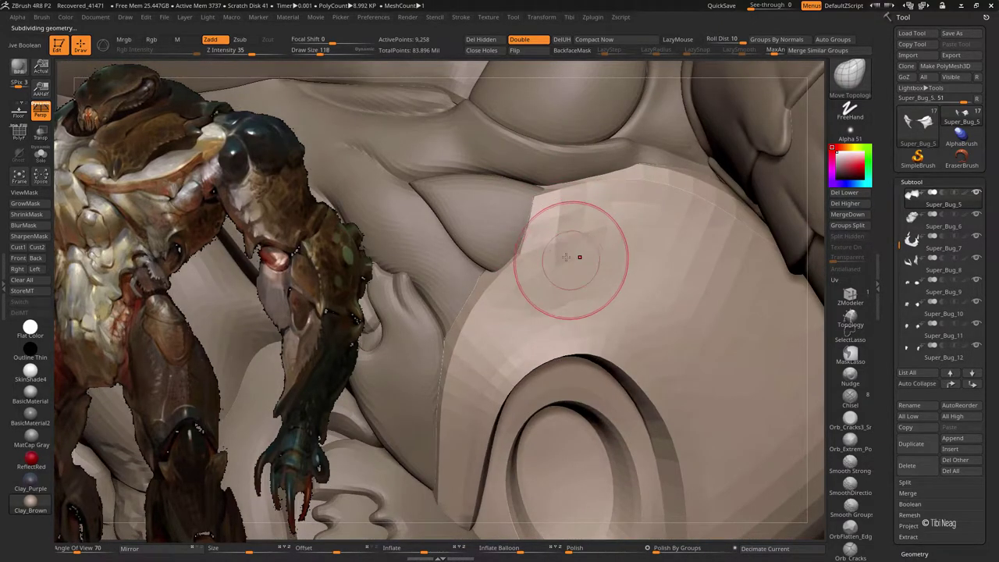
Step: Subdivide the plate twice, then isolate the Super_Bug_4 shoulder plates in Solo
key("ctrl+d")
key("ctrl+d")
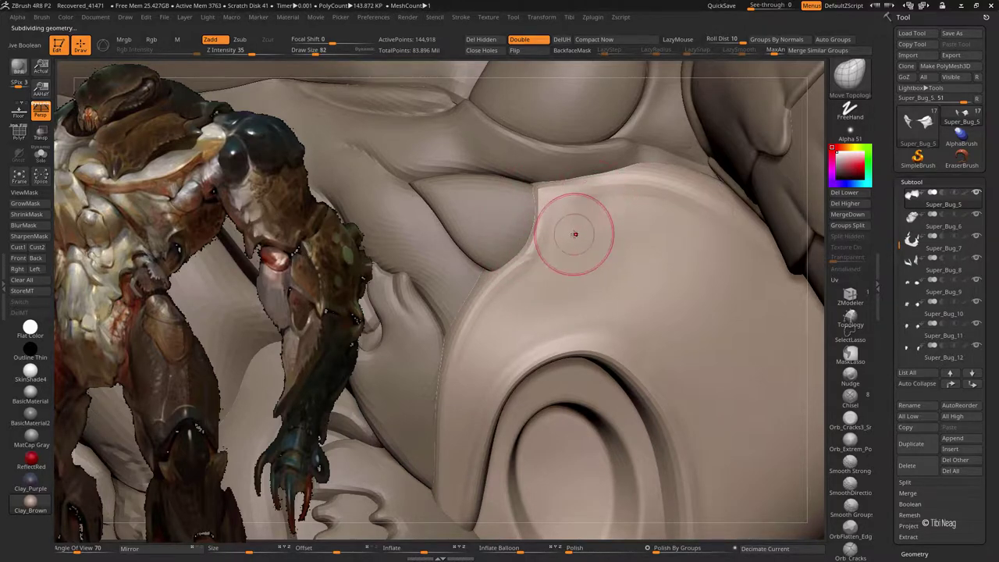
key("ctrl+d")
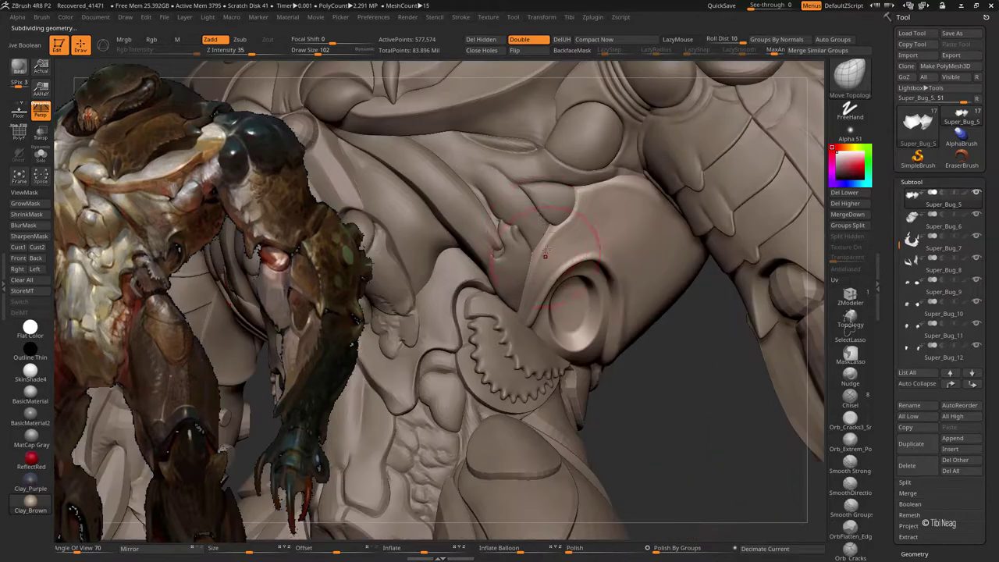
left_click(545, 255, "alt")
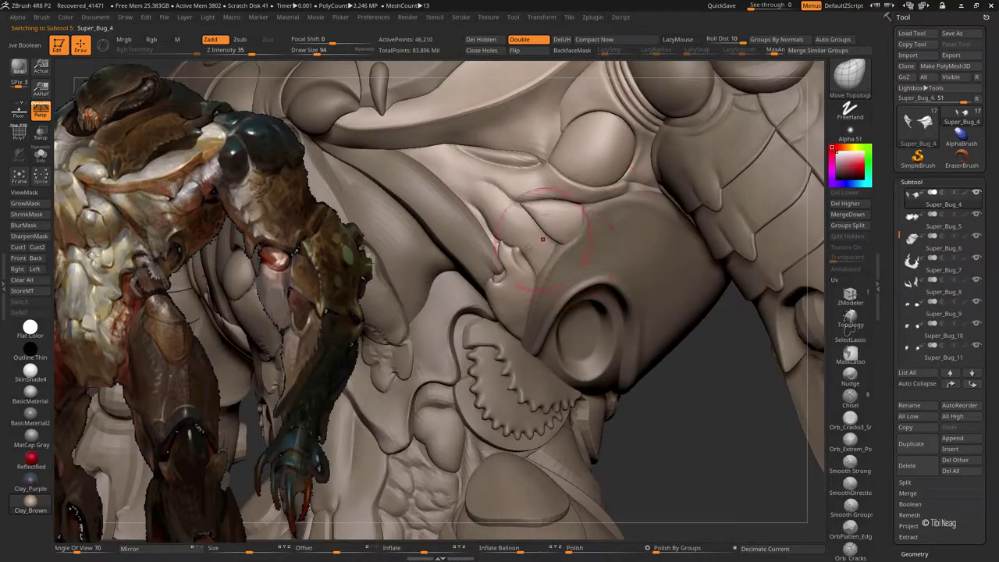
right_click_drag(543, 238, 637, 203)
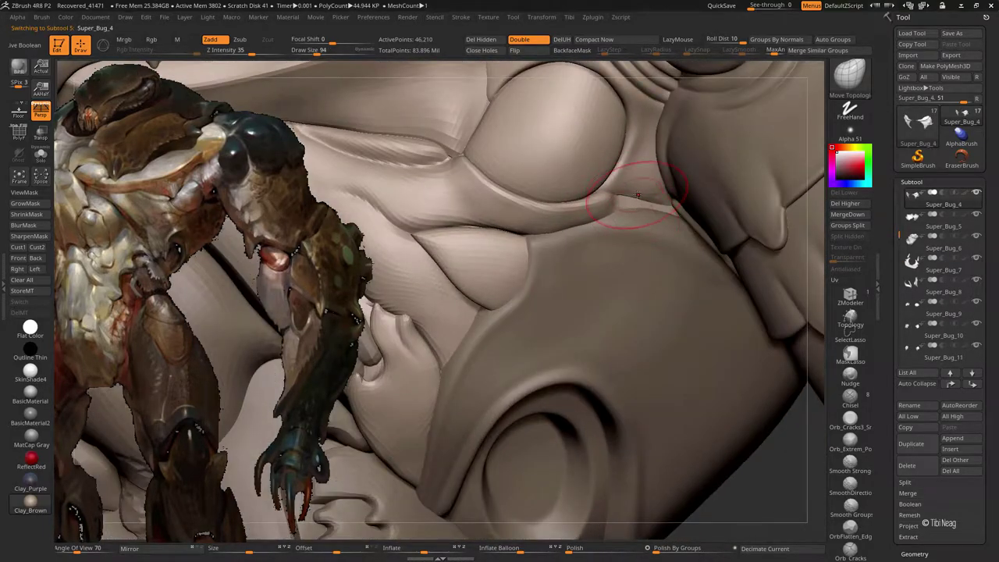
right_click_drag(647, 181, 616, 241)
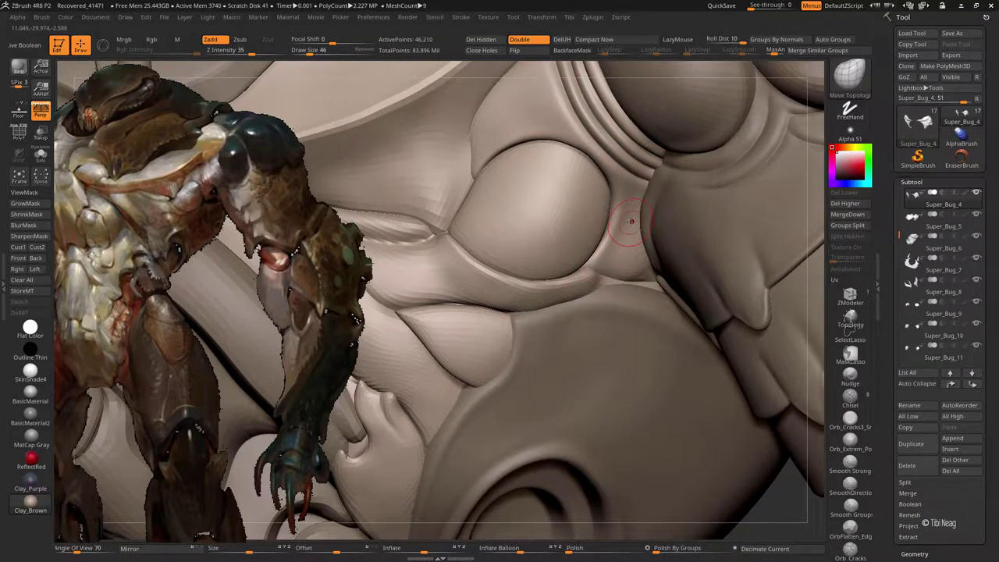
key("b")
key("c")
key("l")
mouse_move(614, 317)
right_mouse_down()
mouse_move(736, 201)
mouse_move(695, 290)
mouse_move(672, 276)
right_mouse_up()
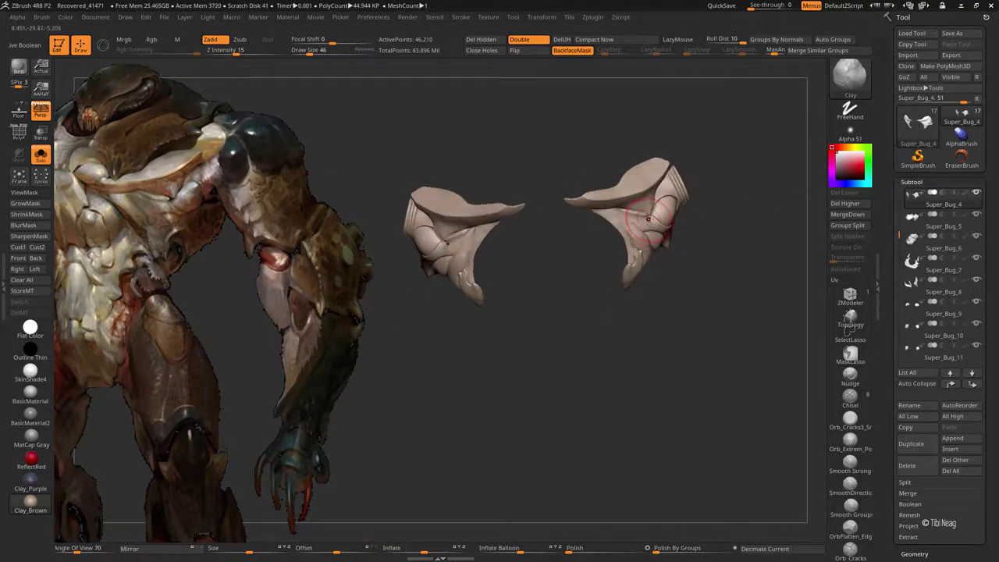
Step: Step the shoulder plate down one subdivision level and isolate it for close work
right_click_drag(630, 209, 664, 235)
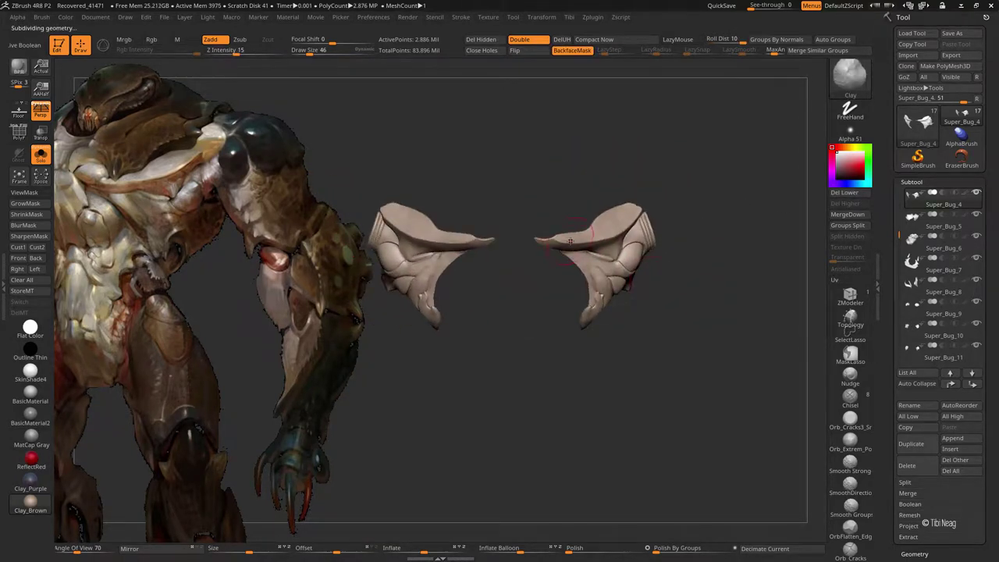
left_click(914, 554)
left_click(930, 345)
right_click_drag(536, 196, 598, 267, "alt")
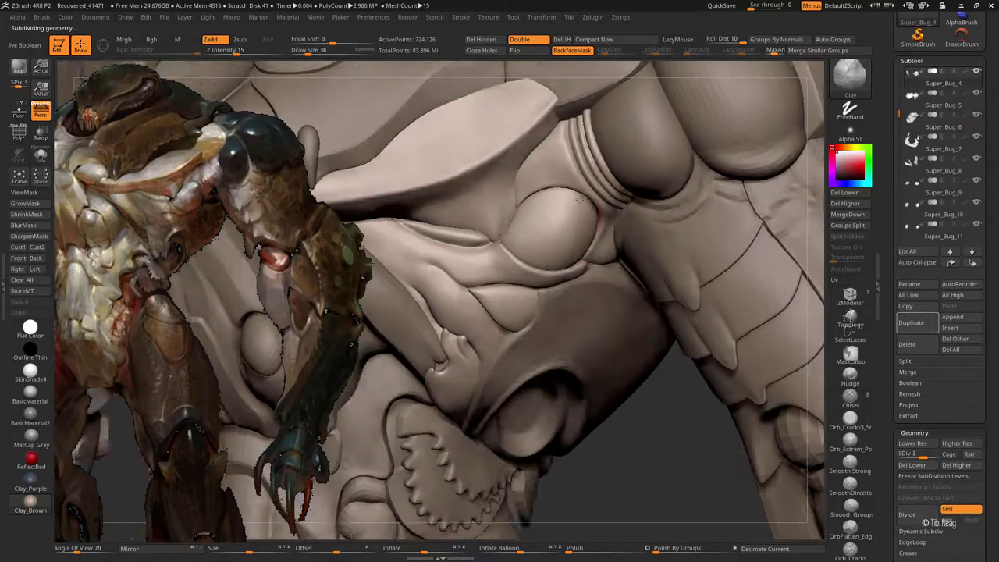
key("b")
key("s")
key("t")
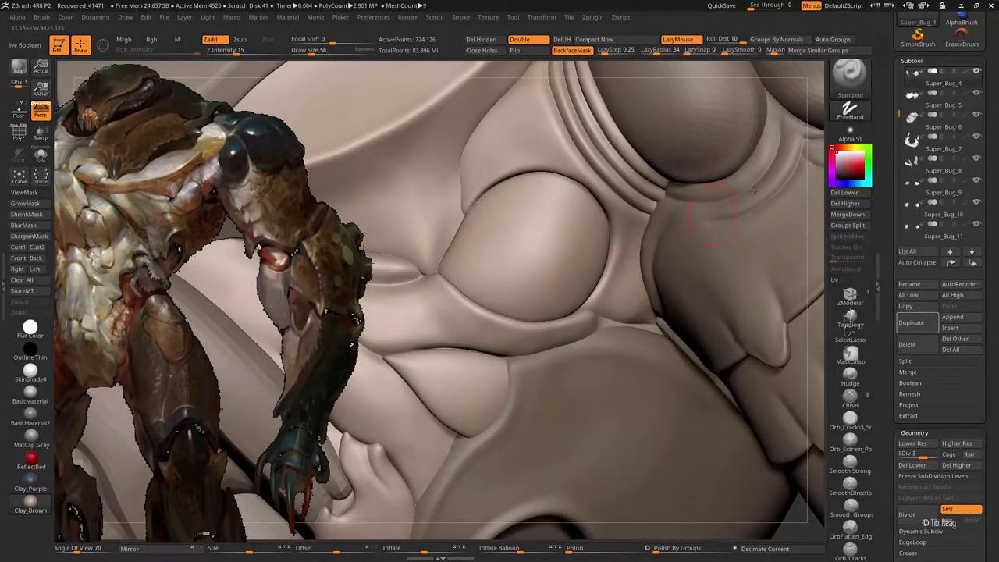
key("ctrl+shift+s")
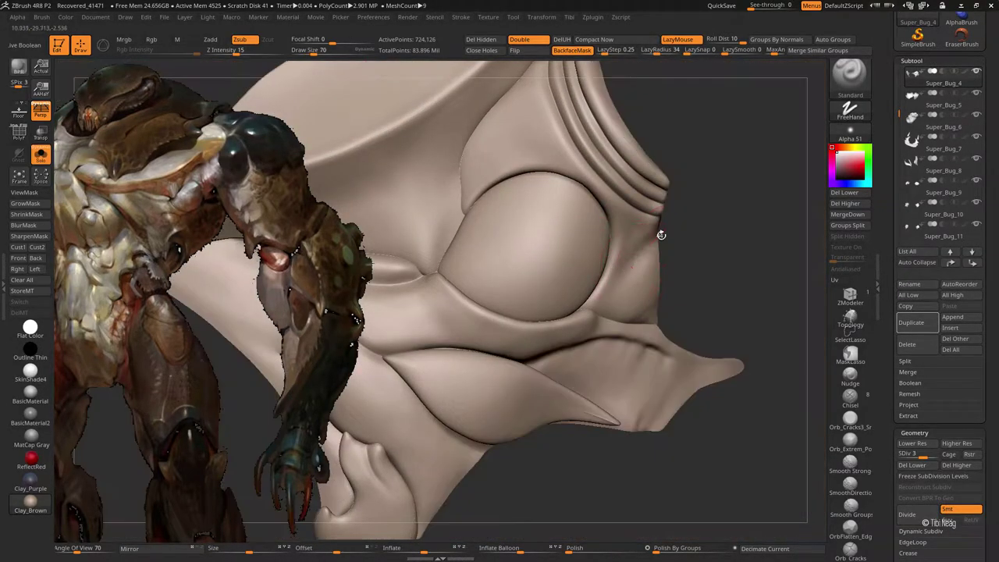
mouse_move(644, 248)
right_mouse_down()
mouse_move(680, 245)
mouse_move(715, 288)
mouse_move(751, 297)
right_mouse_up()
Step: Smooth the ridges on the ribbed ring band at the lowest subdivision level
key("shift+d")
key("b")
key("c")
key("l")
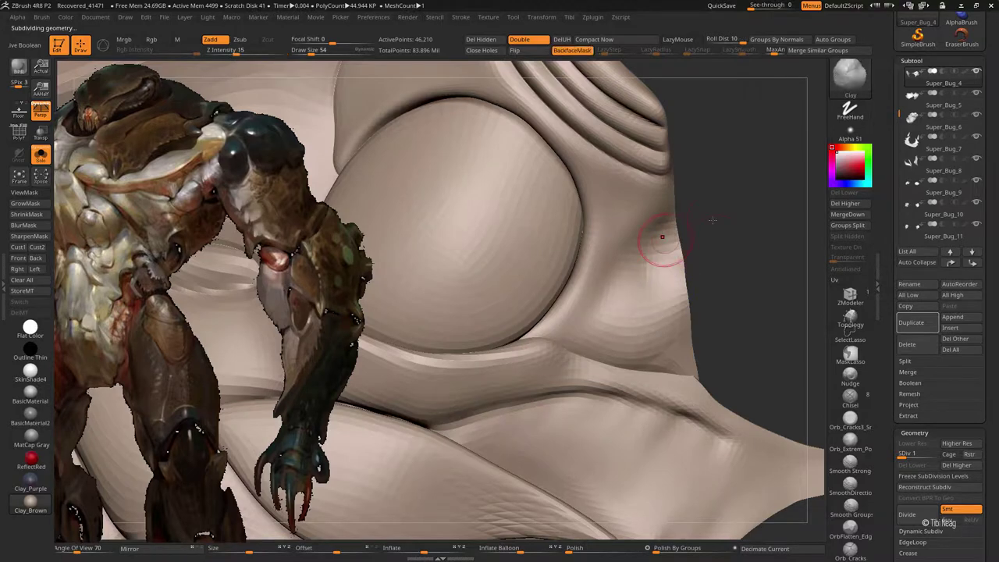
key("d")
key("shift")
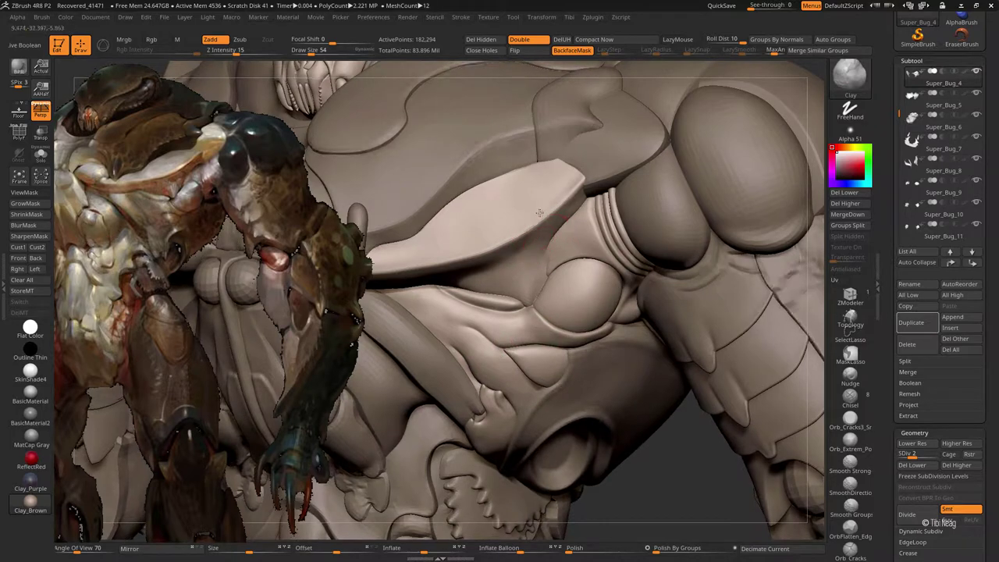
left_click_drag(519, 222, 613, 133)
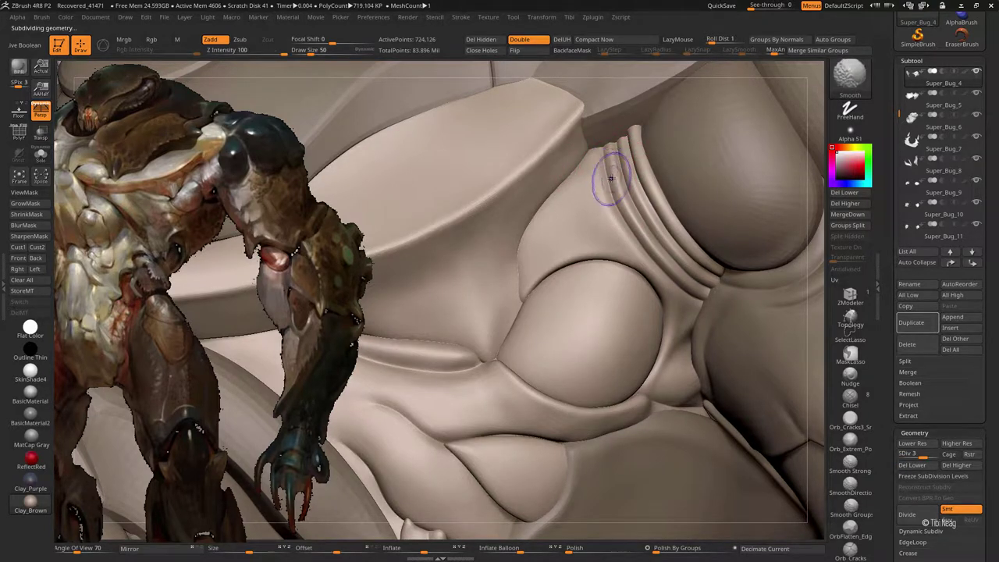
key("shift+d")
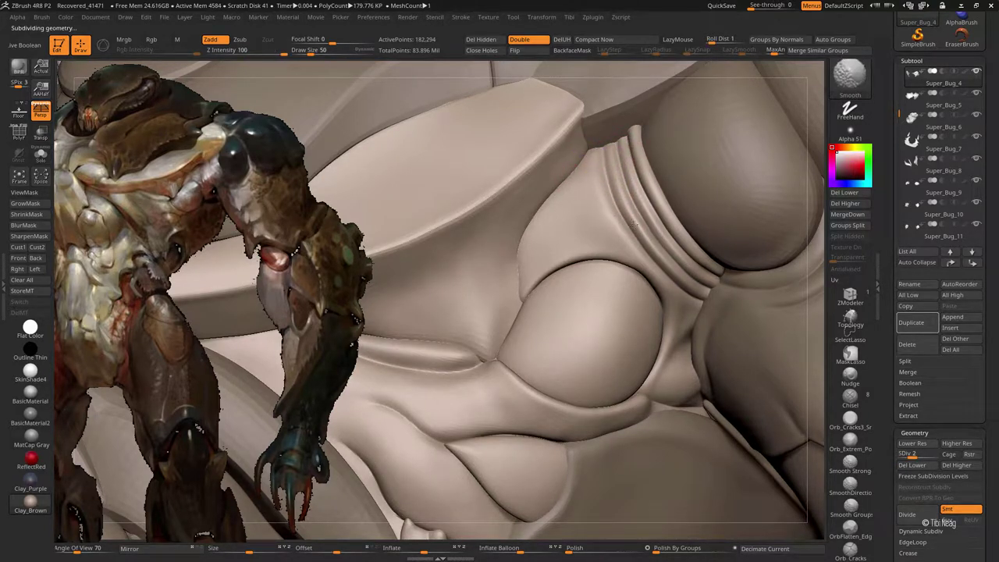
key("shift+d")
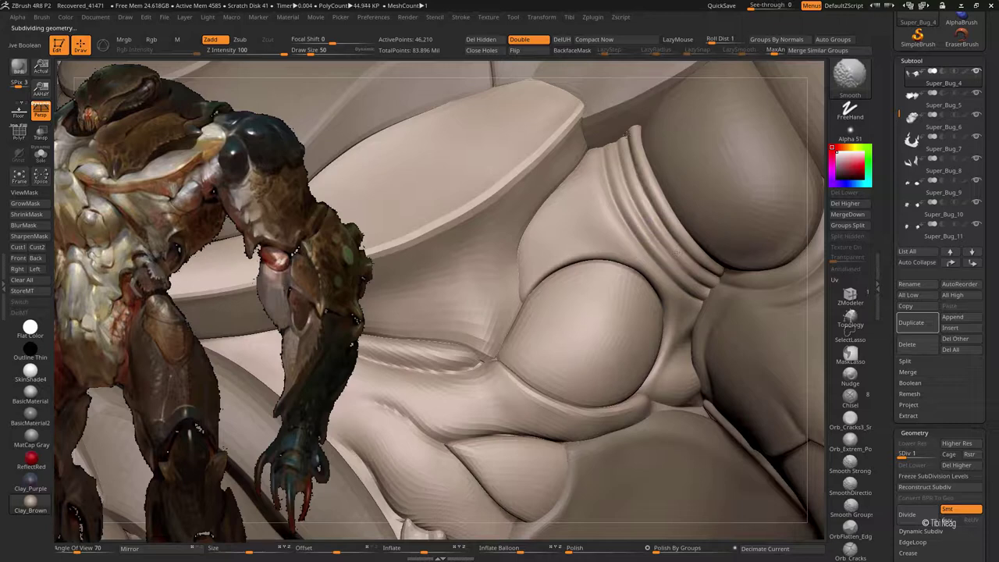
left_click_drag(620, 195, 722, 288)
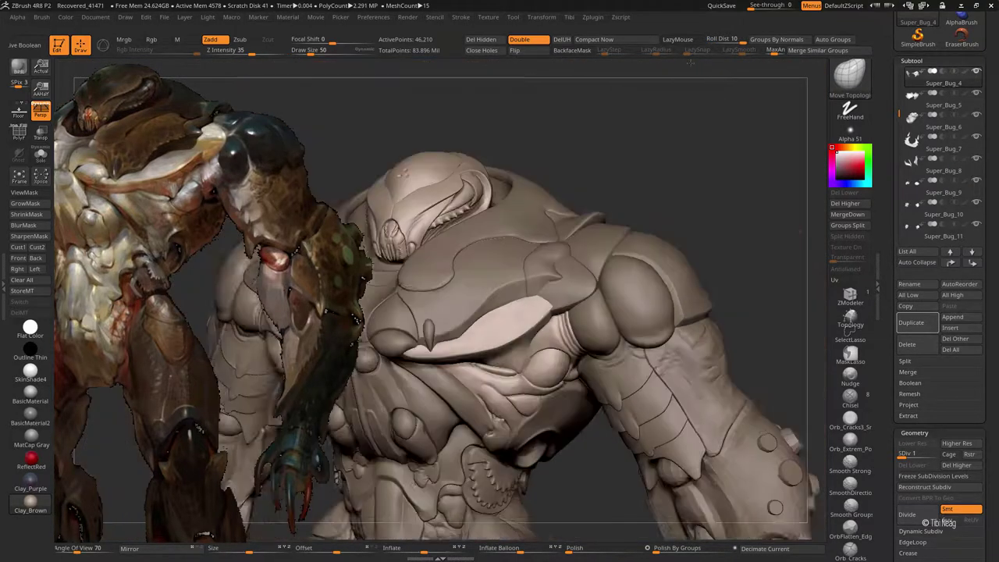
Step: Check the shoulder plate against the full model, undoing the extra subdivision level
left_click_drag(690, 63, 568, 242)
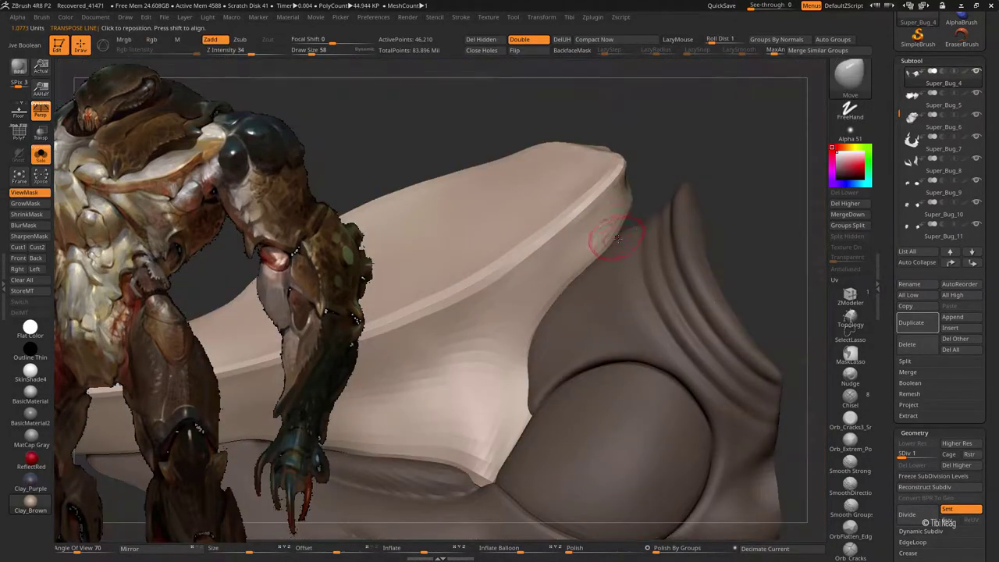
key("shift+alt+s")
mouse_move(608, 246)
left_mouse_down()
mouse_move(615, 226)
mouse_move(591, 261)
left_mouse_up()
key("shift+alt+s")
left_click_drag(664, 163, 630, 250)
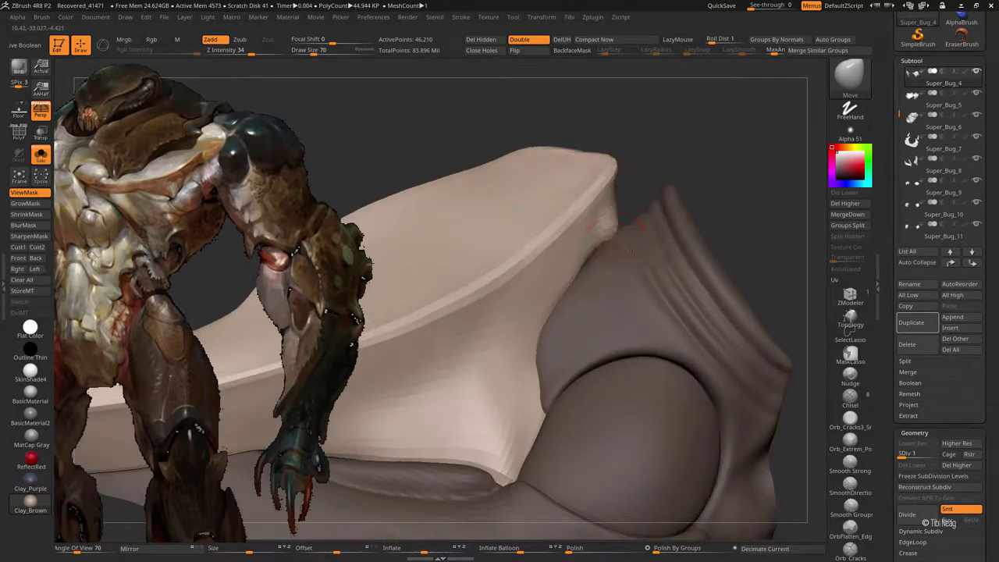
key("ctrl+d")
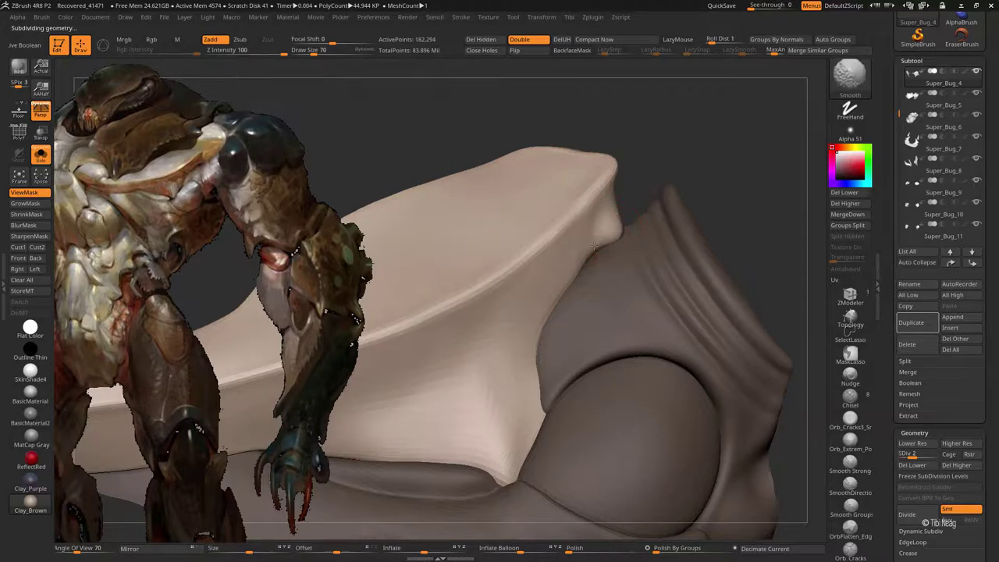
key("shift+alt+s")
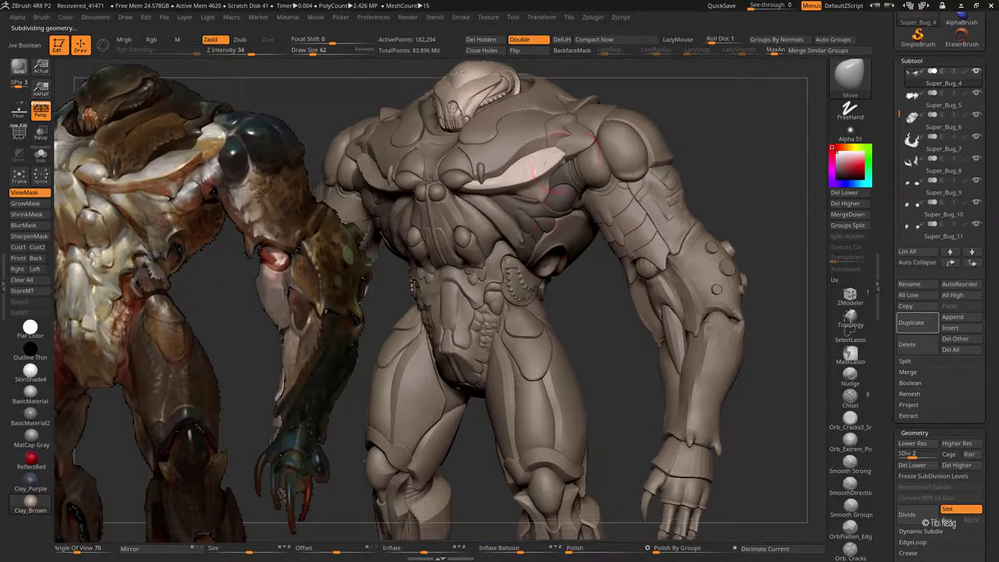
left_click_drag(670, 159, 551, 188, "alt")
key("ctrl+z")
key("b")
key("c")
key("l")
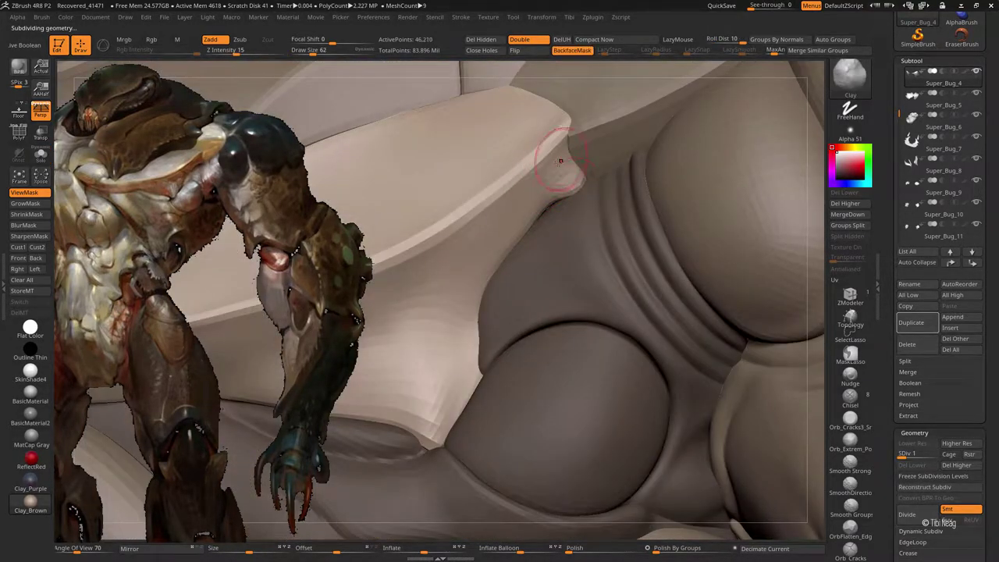
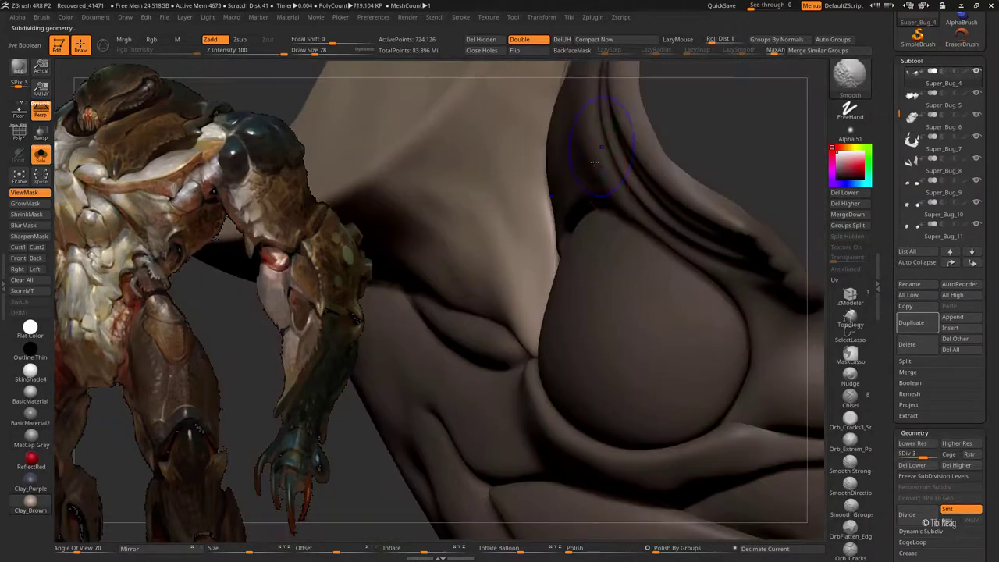
Step: Push the folds around the large bulge with an enlarged Move Topological brush, subdividing to SDiv 2
left_click_drag(679, 172, 722, 119)
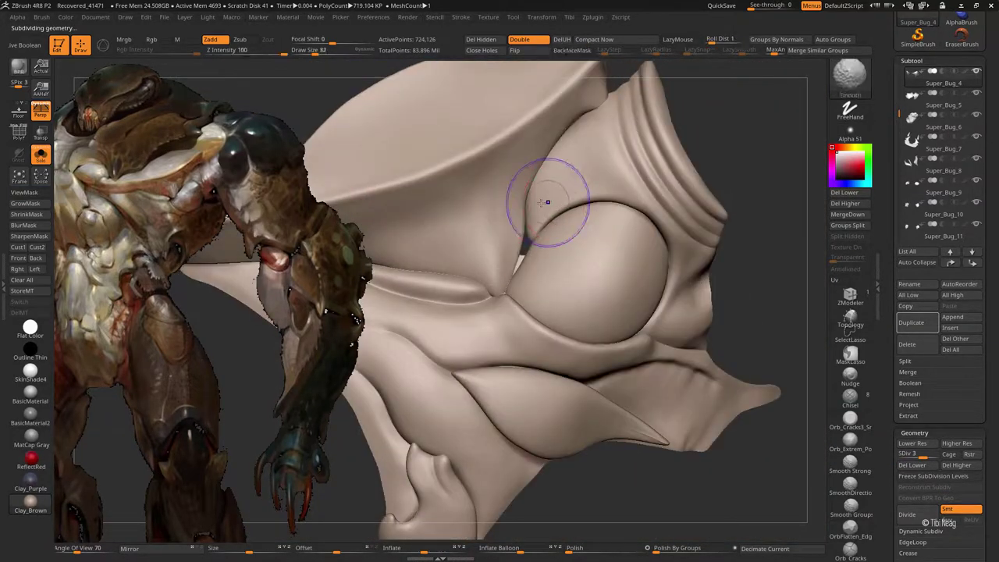
key("space")
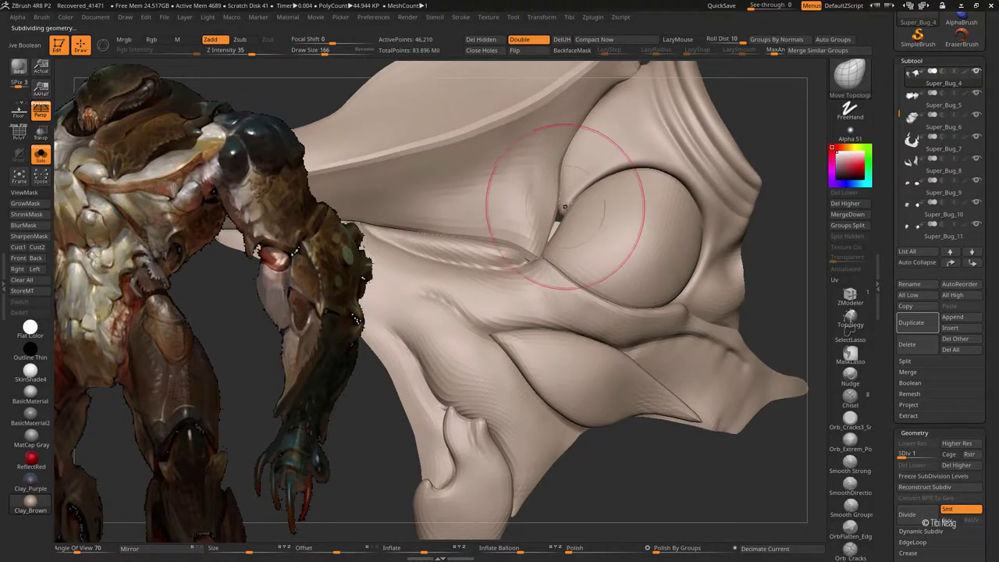
left_click_drag(558, 209, 558, 226, "ctrl")
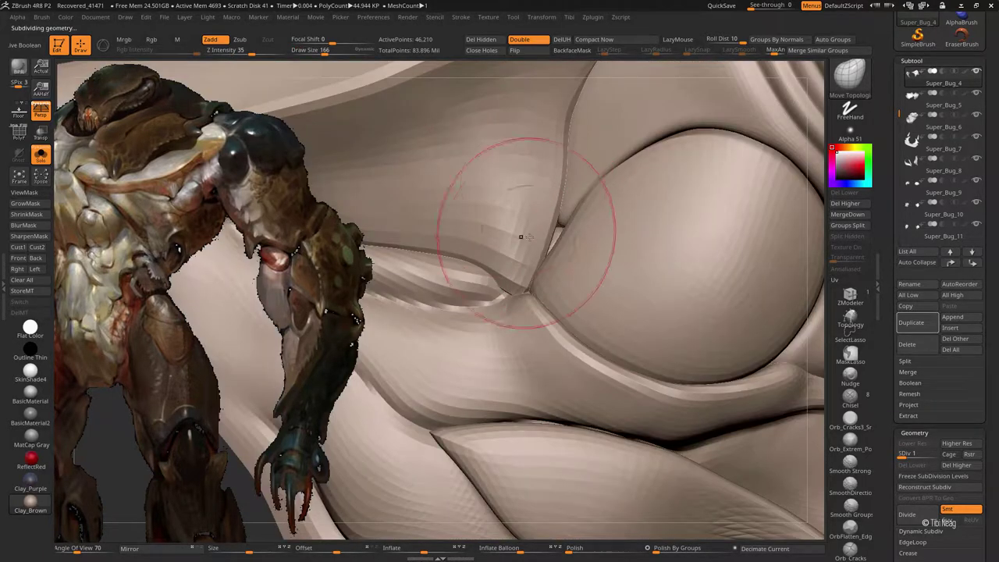
key("ctrl+d")
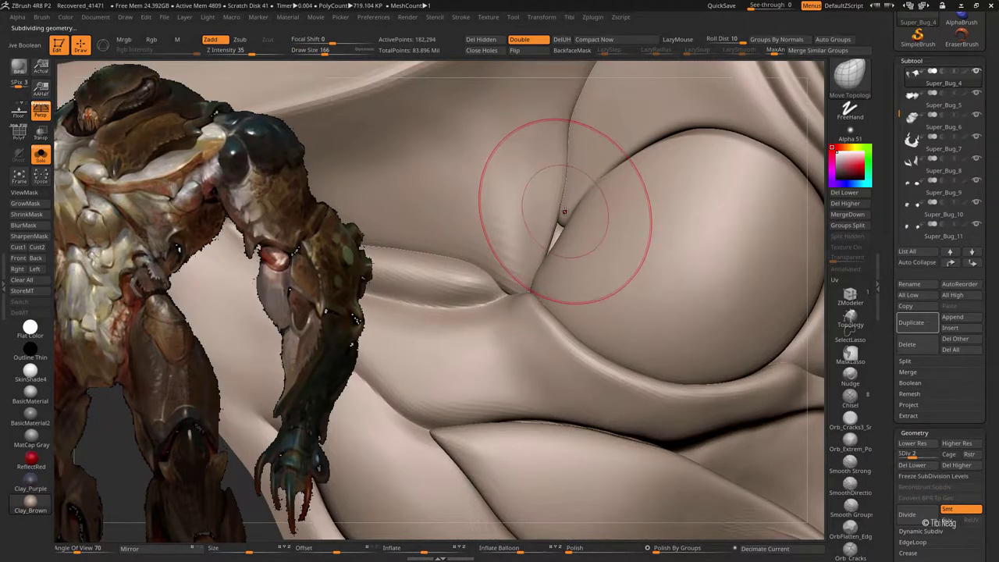
mouse_move(563, 222)
right_mouse_down()
mouse_move(547, 211)
mouse_move(552, 202)
mouse_move(602, 172)
right_mouse_up()
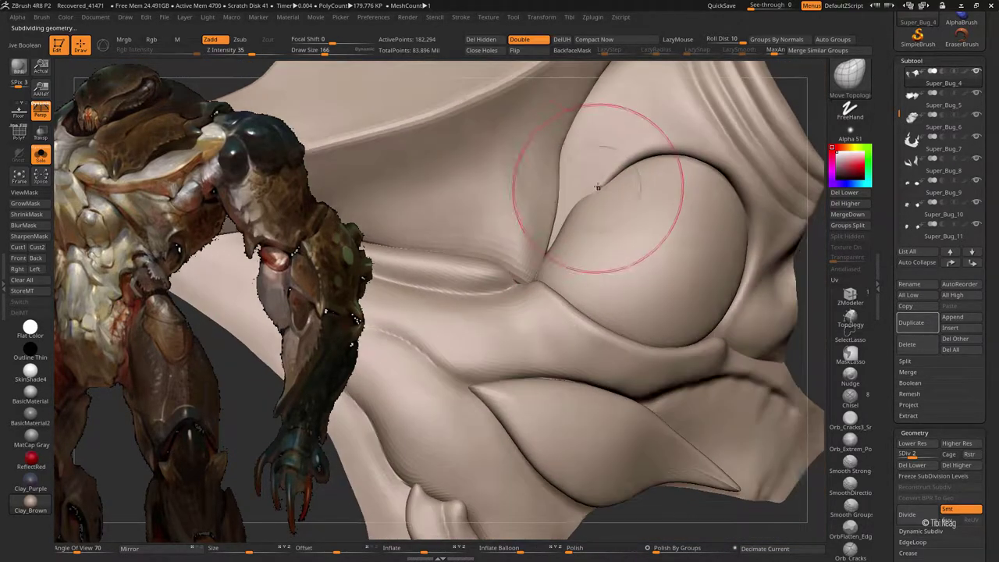
Step: Shift-smooth the folds, return to SDiv 1 and check the bulge from several angles
key("shift")
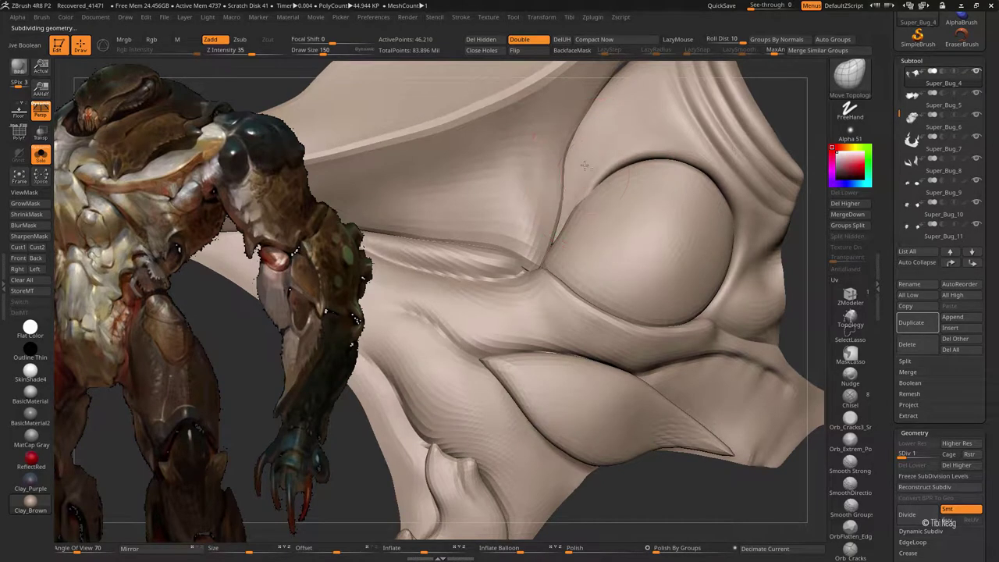
key("shift+d")
right_click_drag(576, 170, 576, 212)
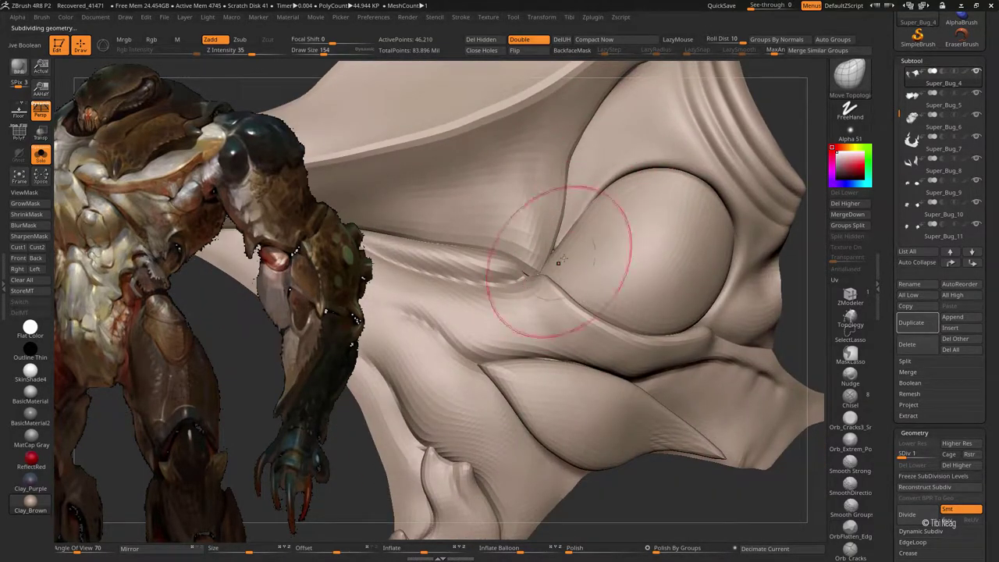
right_click_drag(614, 229, 585, 274)
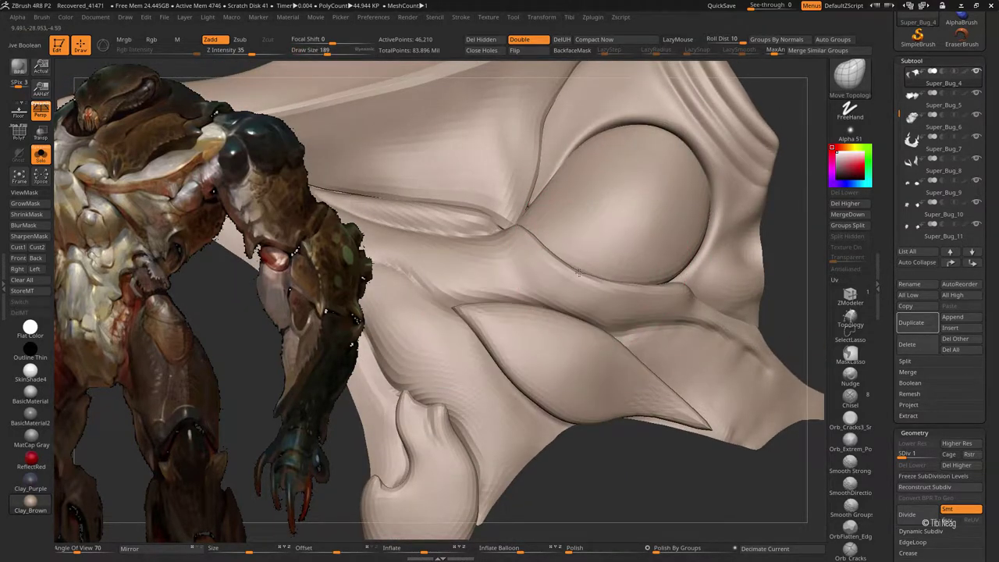
mouse_move(609, 263)
right_mouse_down()
mouse_move(666, 264)
mouse_move(596, 190)
mouse_move(636, 138)
mouse_move(783, 133)
right_mouse_up()
key("b")
key("d")
key("s")
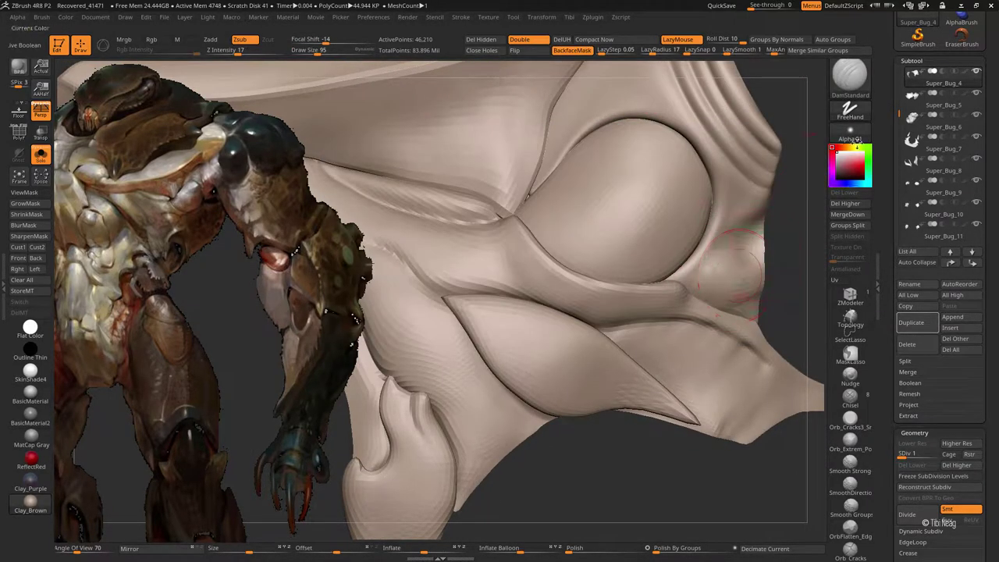
Step: Turn Solo off to show the full body and carve a crease across the eye-like bulge with DamStandard
left_click(850, 164)
right_click_drag(737, 265, 645, 199)
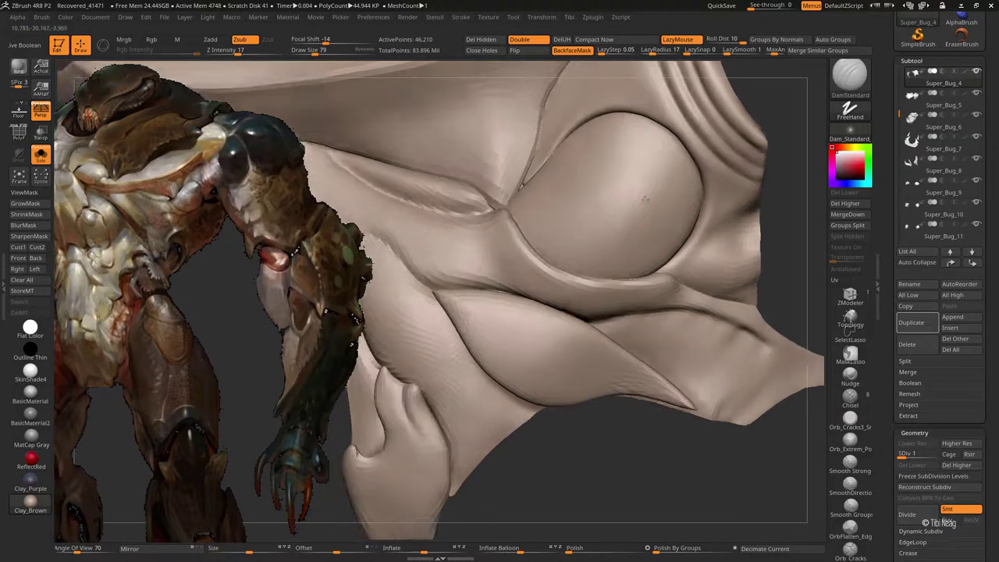
key("f")
left_click(41, 155)
mouse_move(546, 235)
right_mouse_down("alt")
mouse_move(584, 189)
mouse_move(543, 238)
right_mouse_up("alt")
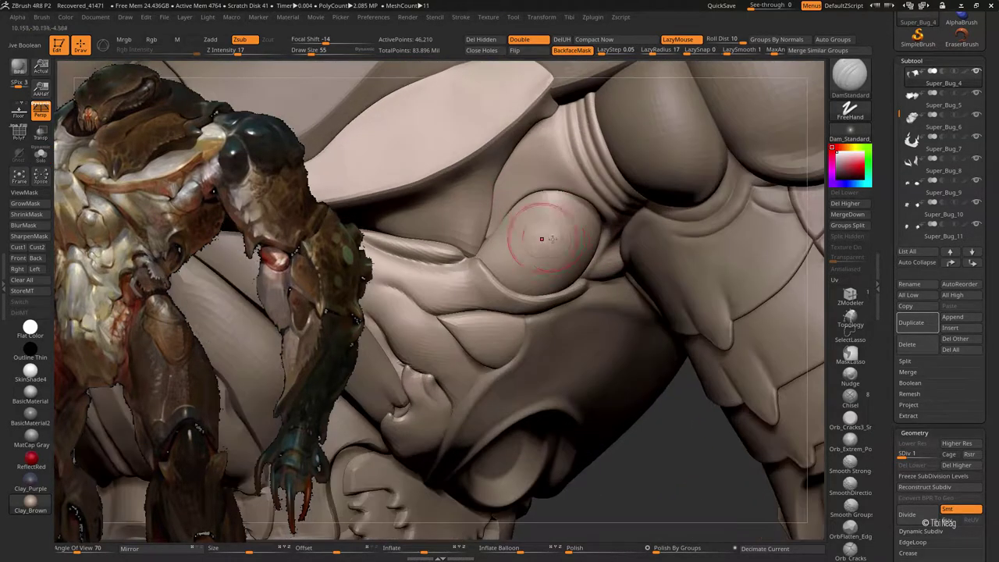
key("b")
key("c")
key("l")
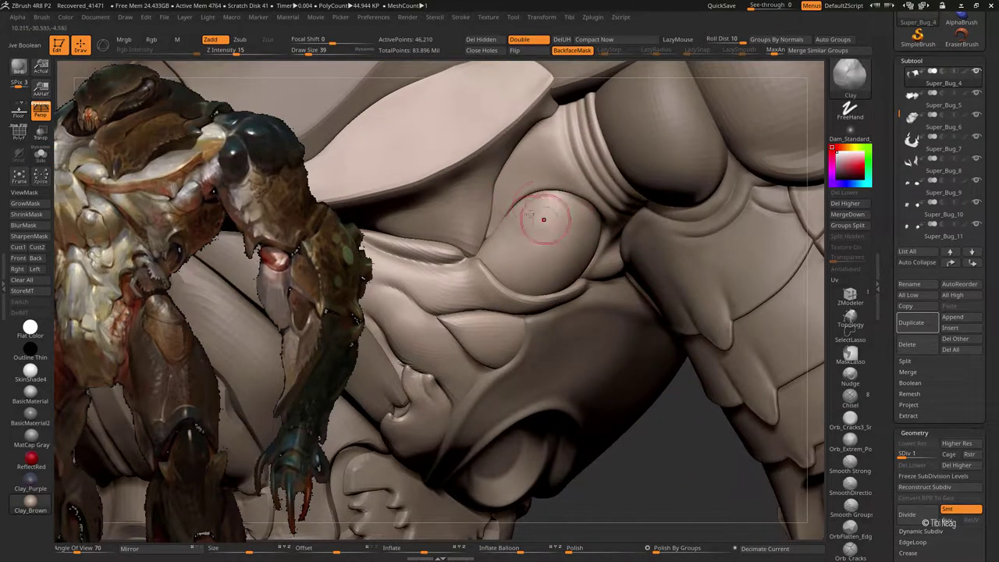
key("b")
key("d")
key("s")
mouse_move(544, 220)
right_mouse_down("alt")
mouse_move(535, 234)
mouse_move(548, 229)
right_mouse_up("alt")
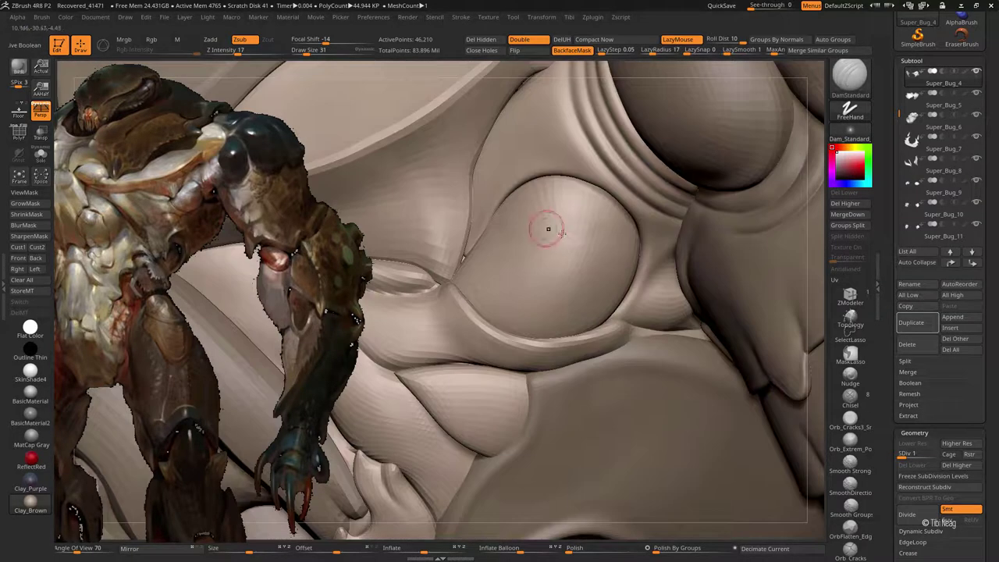
Step: Nudge the crease down and to the right with the Move brush at SDiv 1
key("ctrl+d")
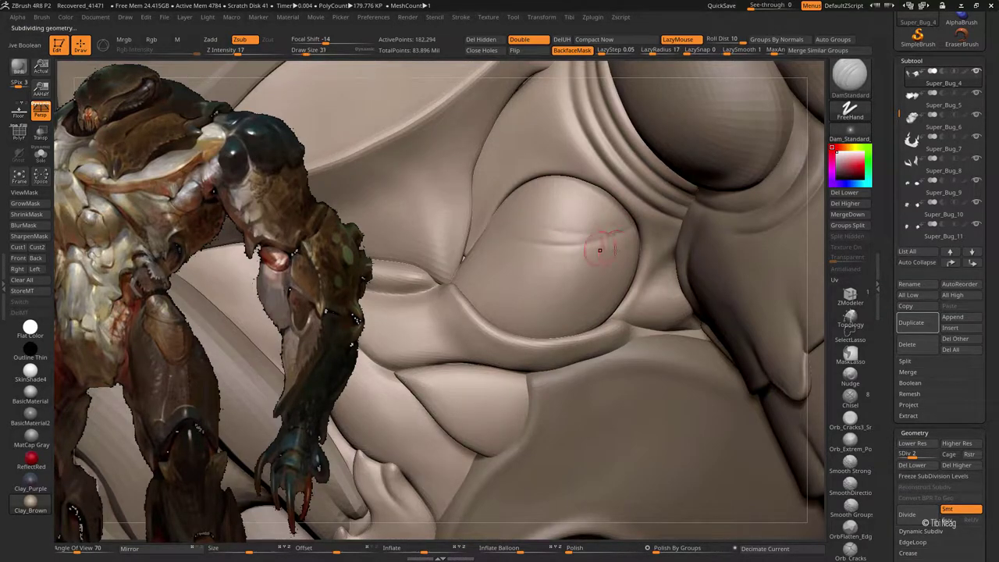
key("b")
key("m")
key("v")
key("shift+d")
left_click_drag(591, 232, 609, 247)
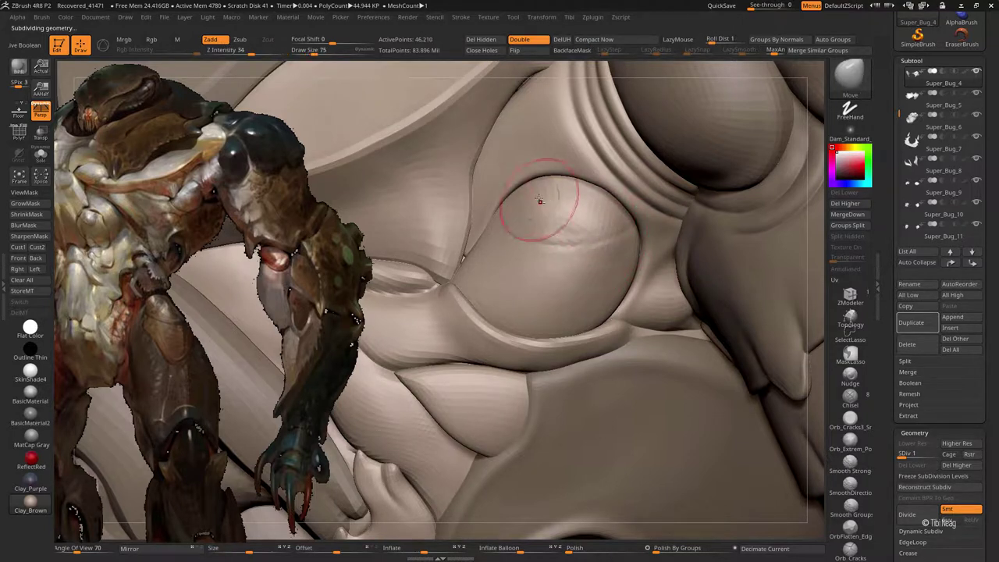
Step: Shift-smooth the crease with a slightly smaller brush at a higher subdivision level
key("d")
key("d")
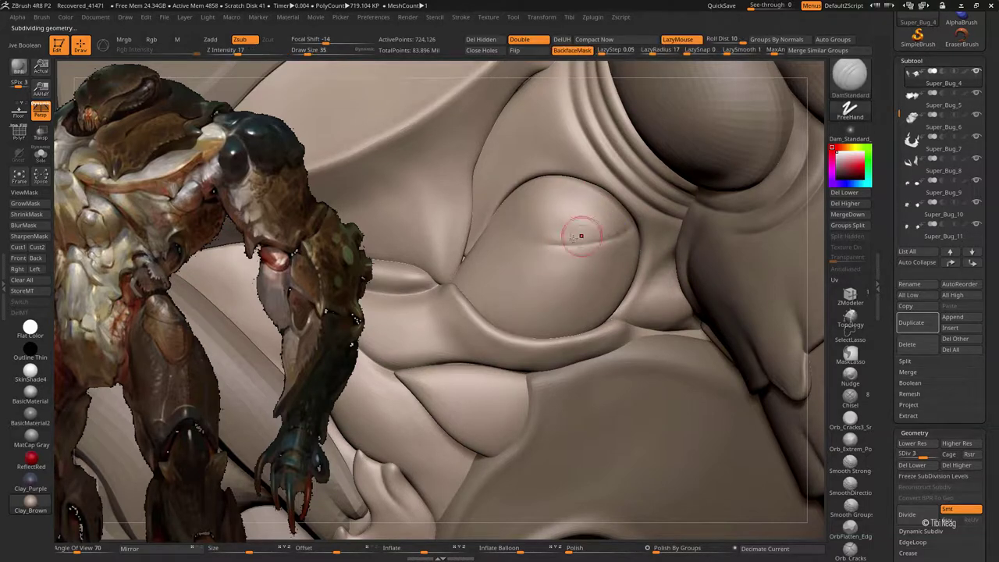
key("bracketleft")
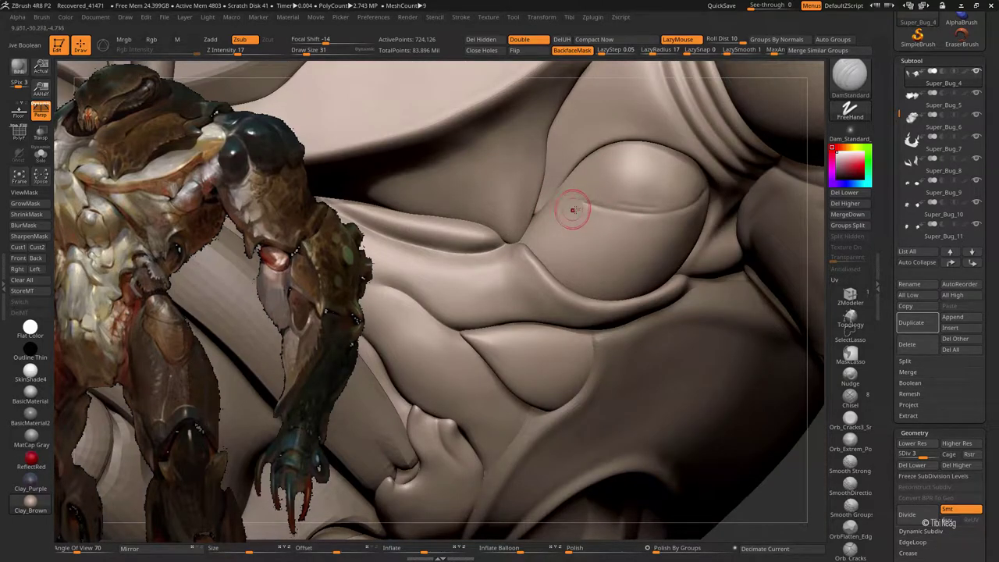
key("shift")
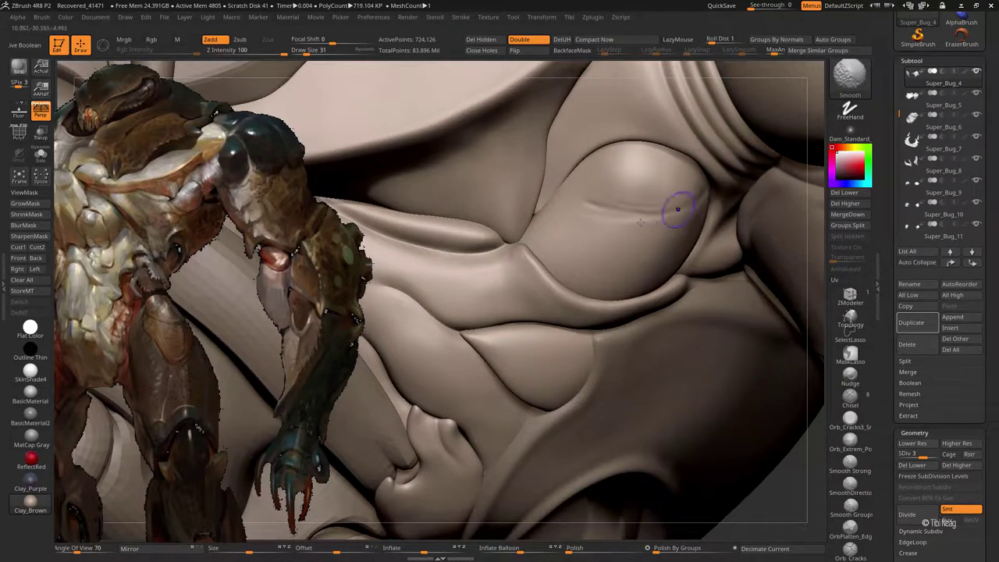
right_click_drag(677, 209, 580, 251)
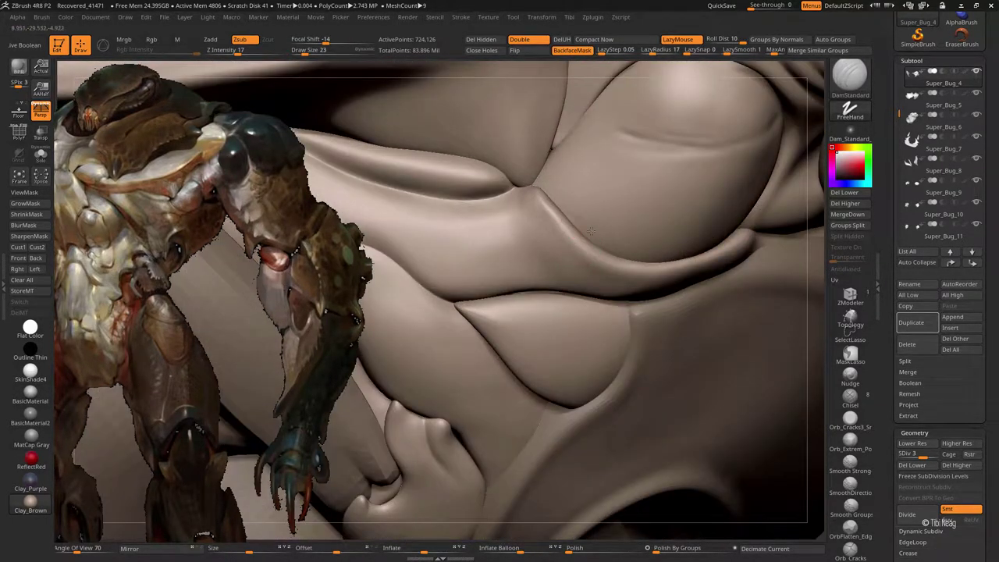
key("d")
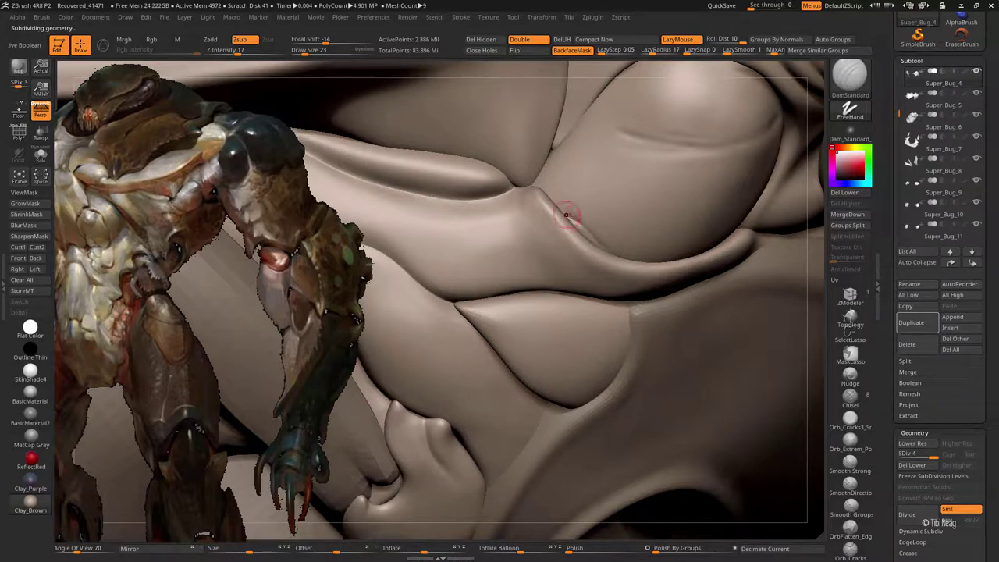
Step: Inflate the ridge beside the crease with the Inflat brush at SDiv 4
key("b")
key("i")
key("n")
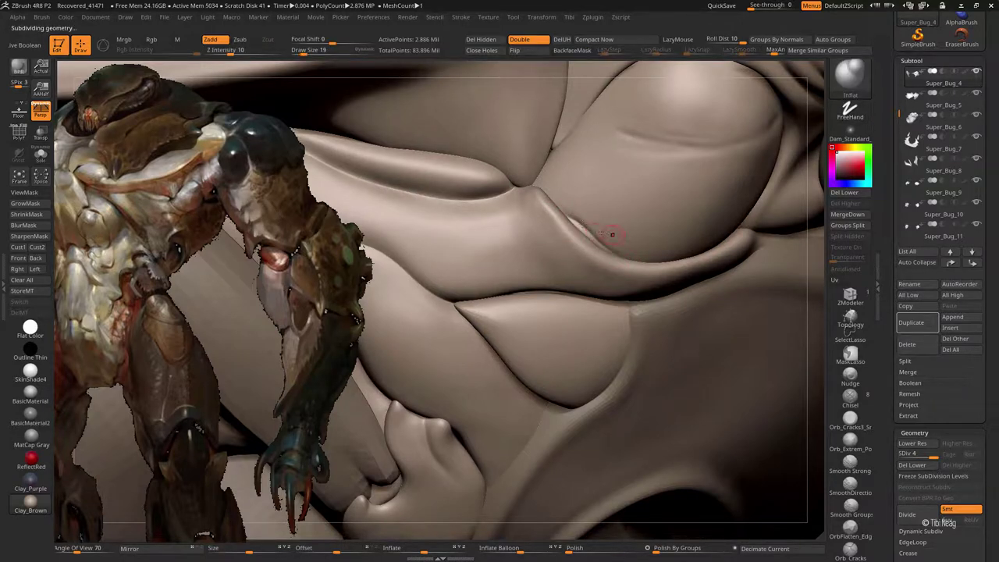
mouse_move(590, 239)
right_mouse_down()
mouse_move(553, 192)
mouse_move(590, 215)
right_mouse_up()
Step: Drag the plate surface above the cylinder opening upward with Move Topological at SDiv 1, adjusting Draw Size
key("f")
key("shift+d")
key("shift+d")
key("shift+d")
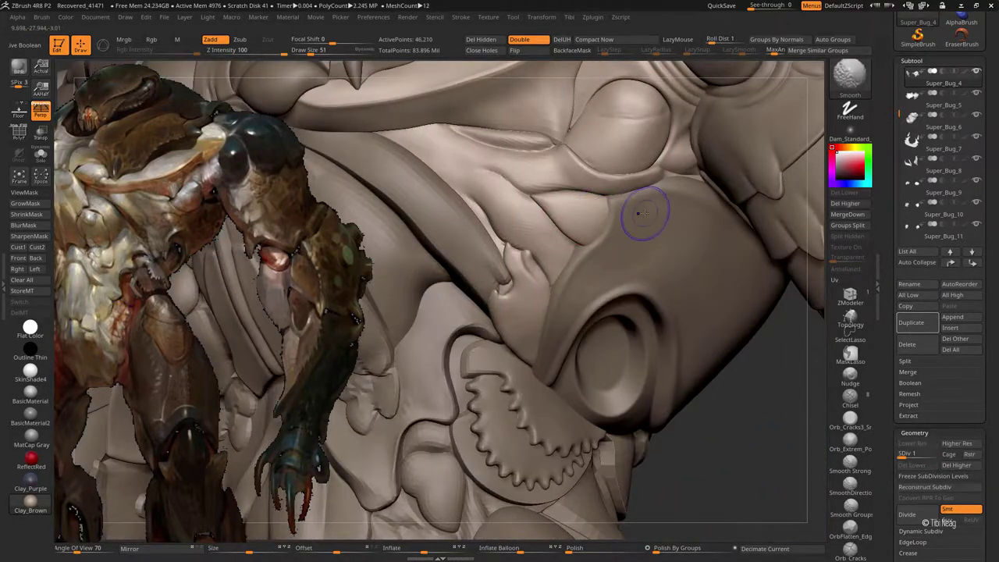
key("b")
key("m")
key("t")
mouse_move(624, 223)
right_mouse_down()
mouse_move(627, 195)
mouse_move(617, 187)
right_mouse_up()
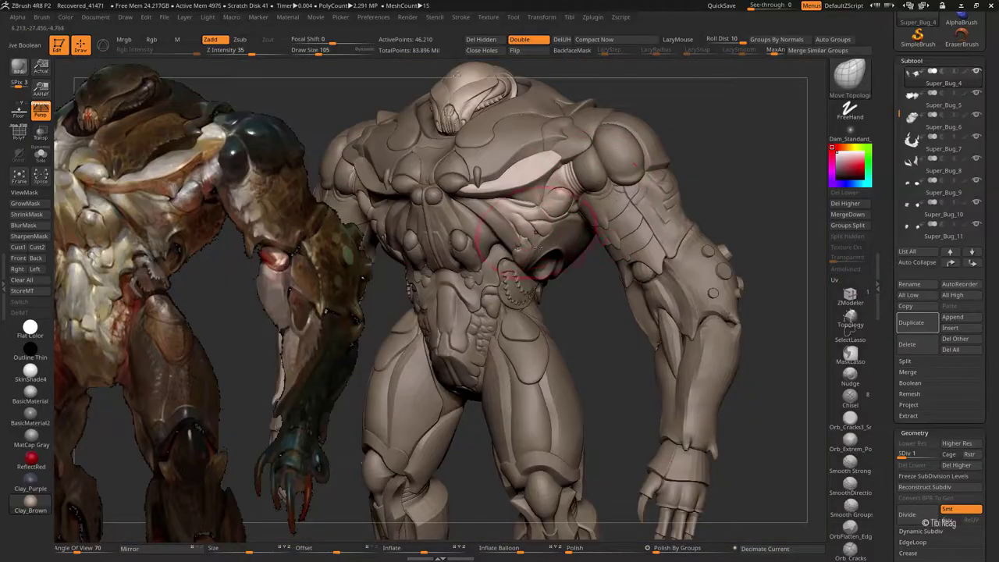
mouse_move(538, 249)
right_mouse_down()
mouse_move(591, 190)
mouse_move(554, 174)
mouse_move(587, 150)
mouse_move(546, 161)
mouse_move(528, 174)
mouse_move(559, 245)
mouse_move(601, 204)
right_mouse_up()
key("d")
key("shift+d")
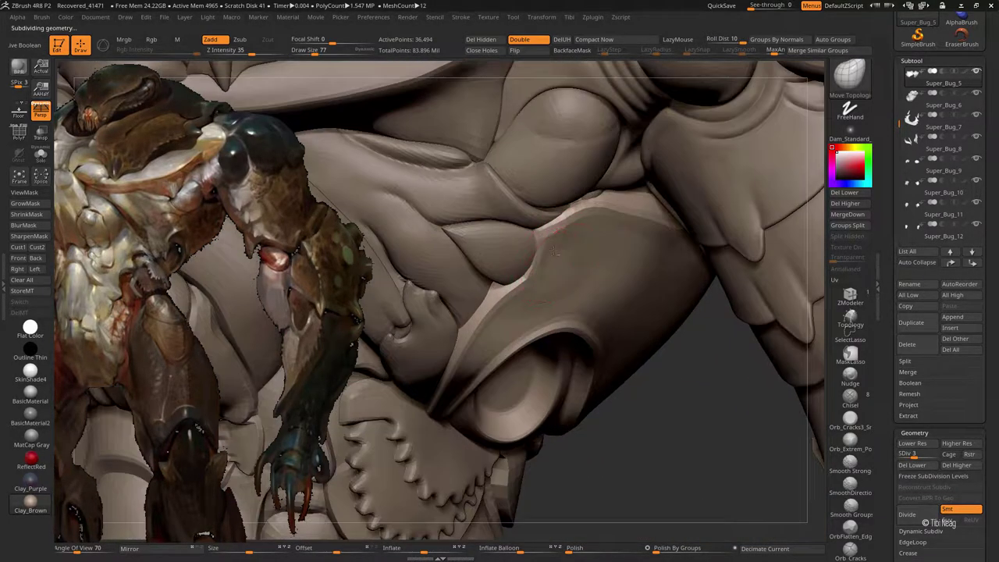
left_click_drag(558, 287, 559, 271)
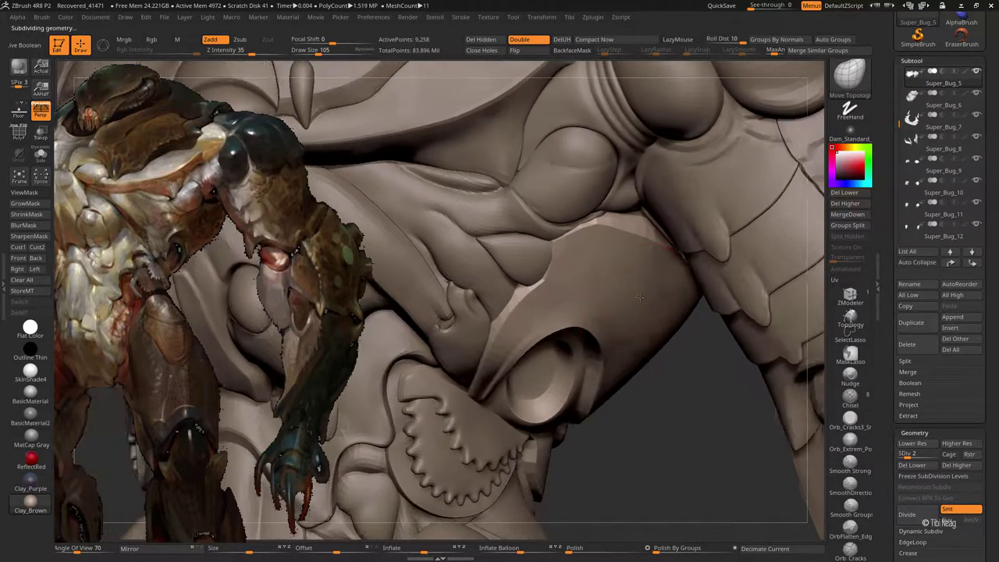
right_click_drag(662, 281, 676, 239, "alt")
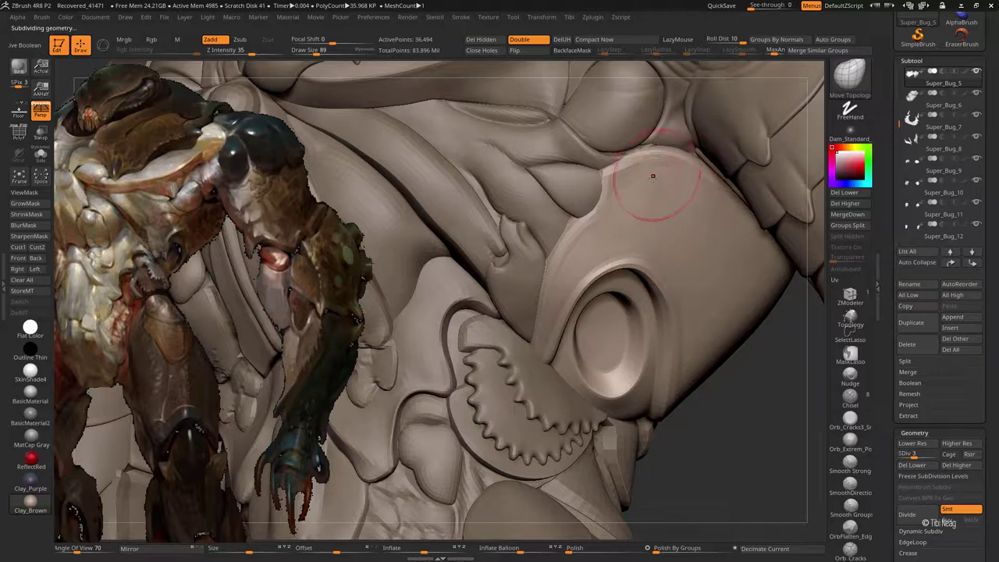
key("space")
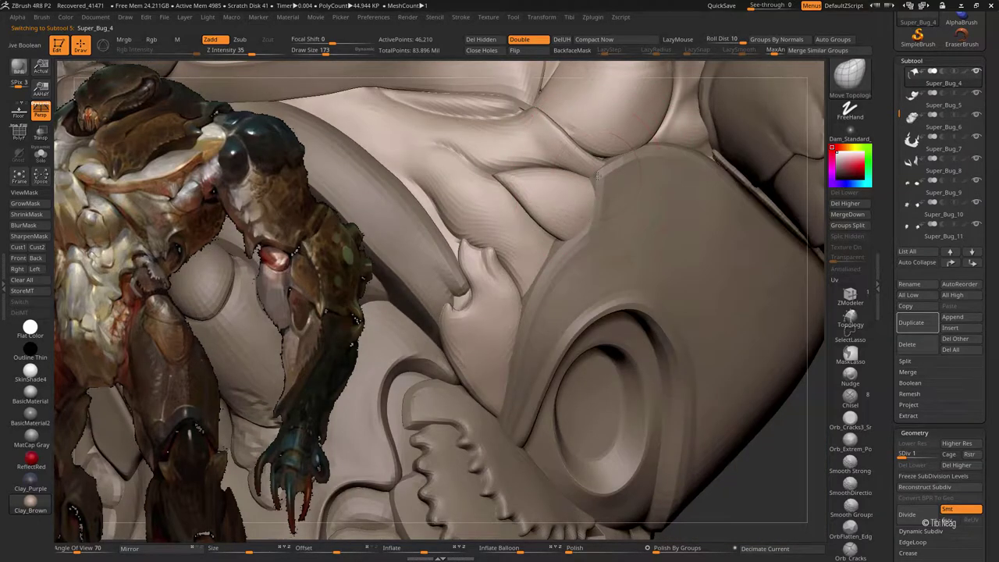
Step: Build up the chest armour bulges with a smaller Clay brush
key("bracketleft")
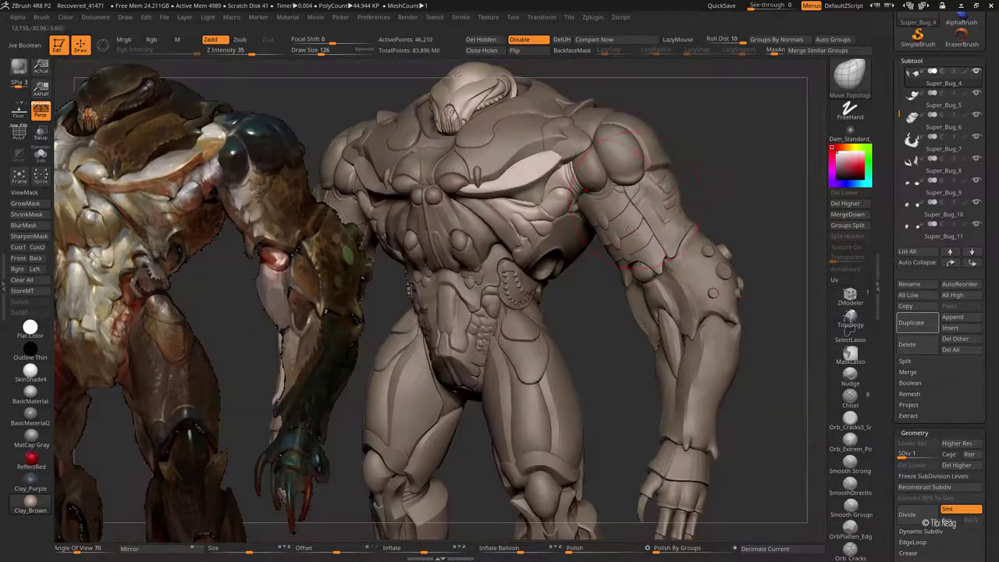
mouse_move(566, 226)
right_mouse_down("alt")
mouse_move(607, 217)
mouse_move(578, 218)
right_mouse_up("alt")
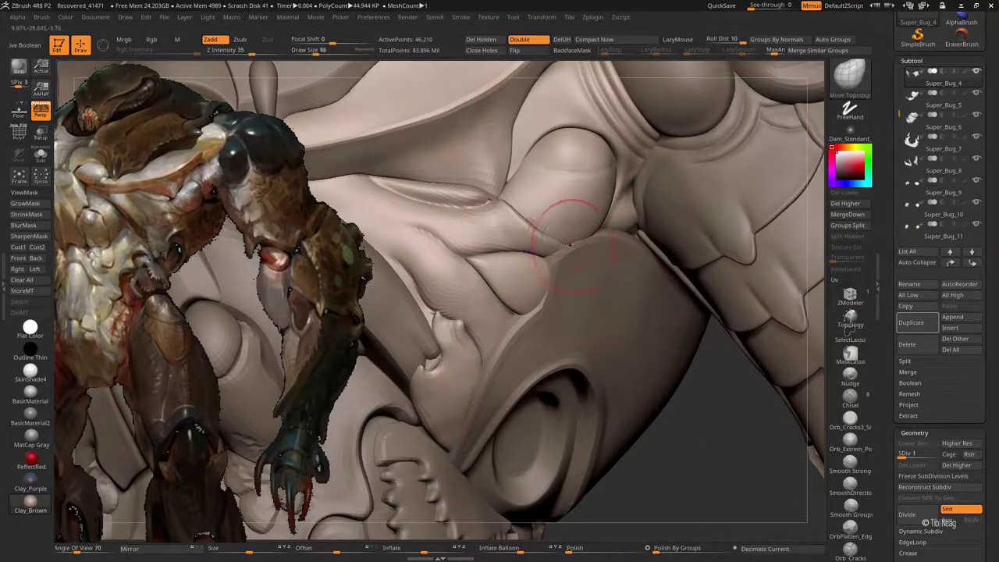
key("b")
key("c")
key("l")
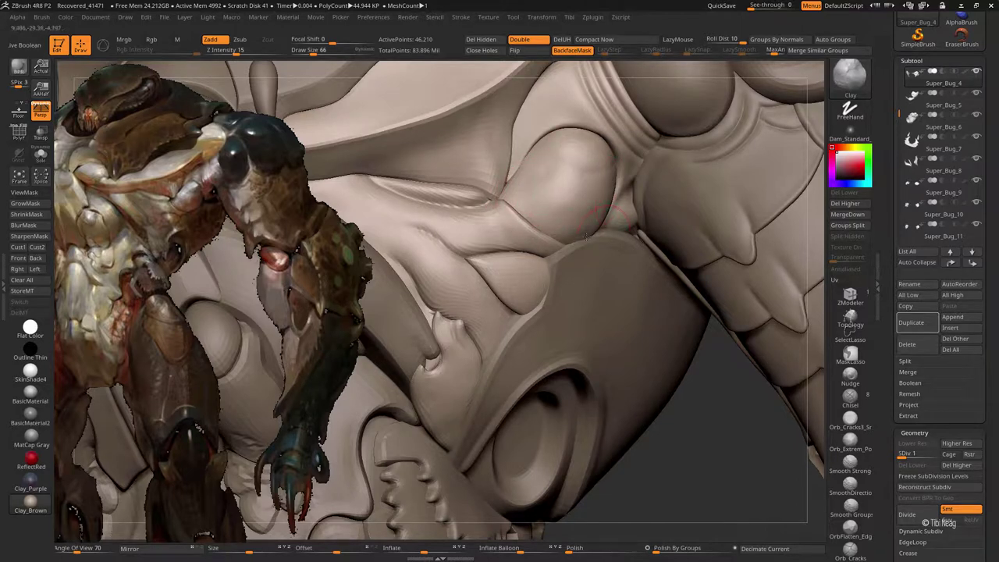
key("f")
mouse_move(684, 103)
right_mouse_down("alt")
mouse_move(625, 187)
mouse_move(558, 222)
mouse_move(546, 201)
mouse_move(569, 175)
mouse_move(601, 168)
mouse_move(638, 191)
mouse_move(576, 185)
mouse_move(556, 221)
mouse_move(536, 217)
right_mouse_up("alt")
Step: Reshape the chest bulge with the Move and Move Topological brushes
key("b")
key("m")
key("v")
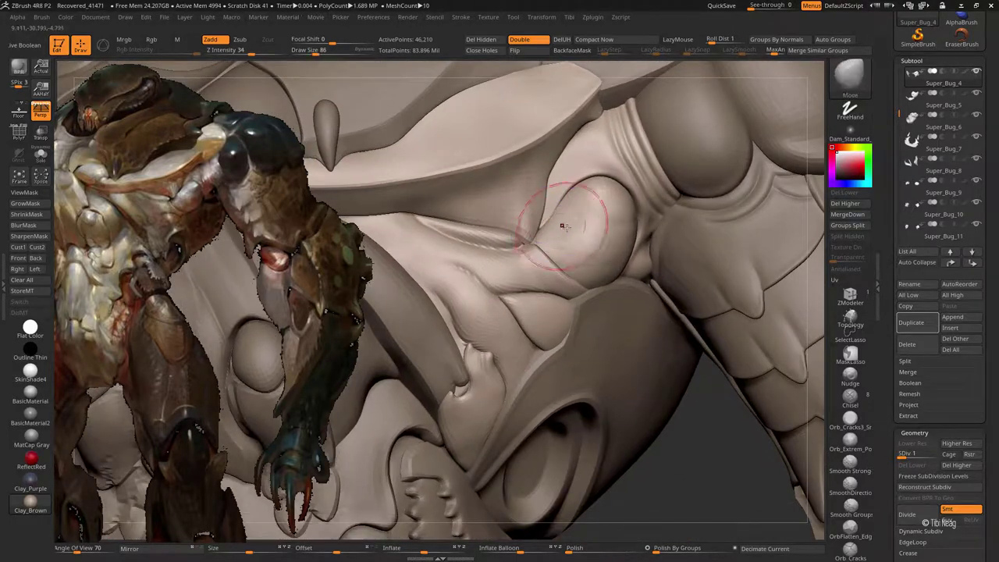
key("b")
key("m")
key("t")
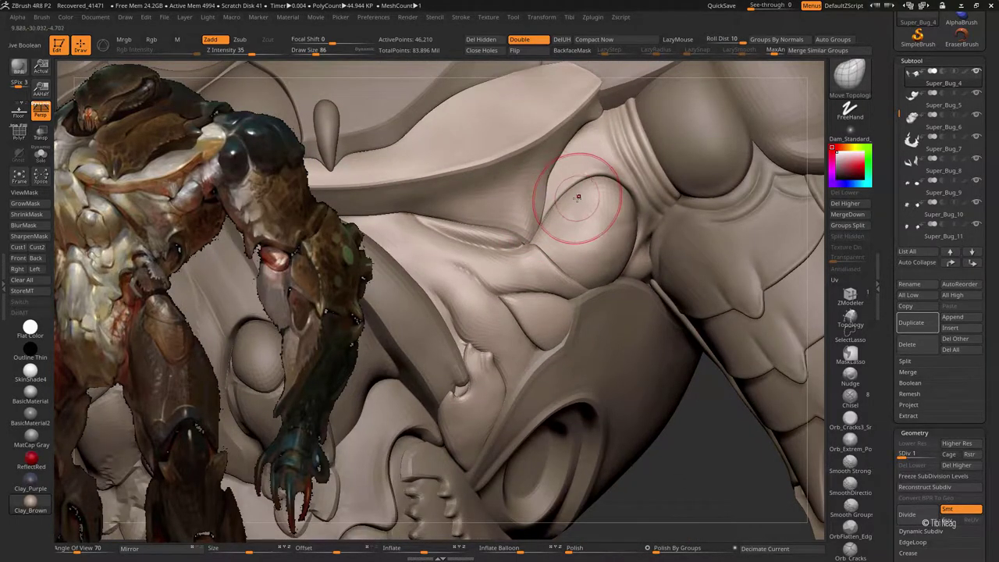
key("f")
mouse_move(535, 243)
right_mouse_down("alt")
mouse_move(537, 226)
mouse_move(520, 217)
mouse_move(537, 237)
right_mouse_up("alt")
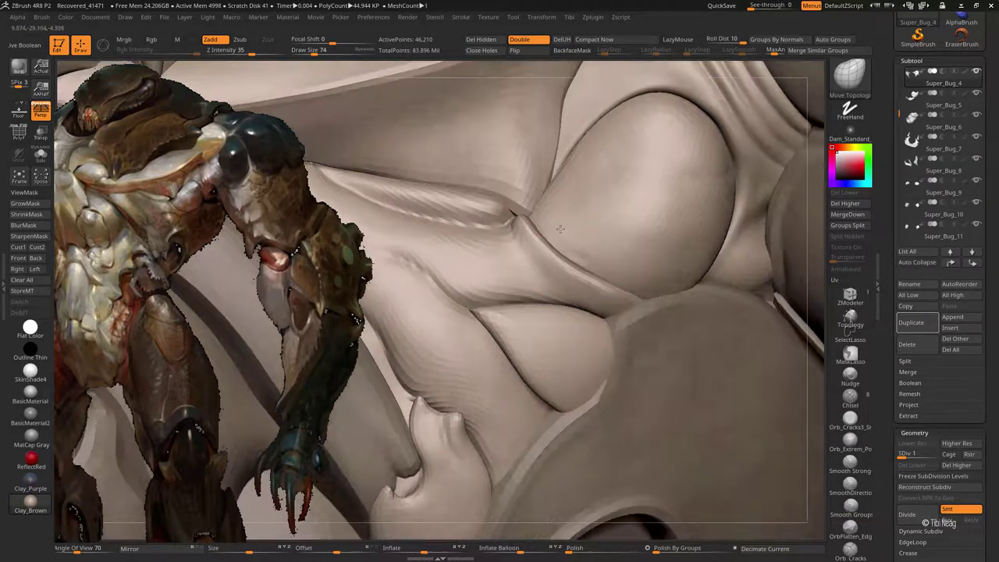
right_click_drag(583, 270, 638, 102, "alt")
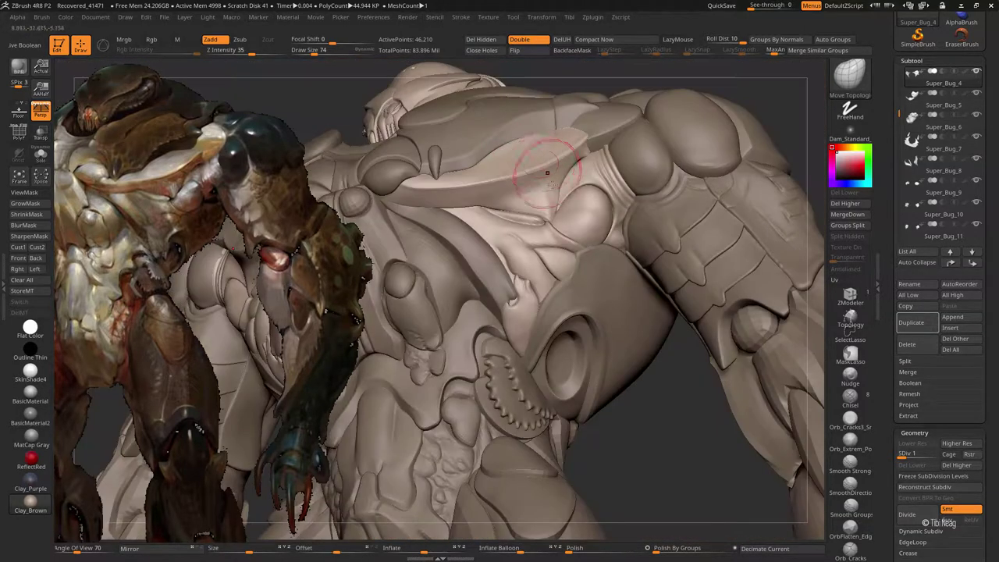
right_click_drag(730, 110, 583, 161, "alt")
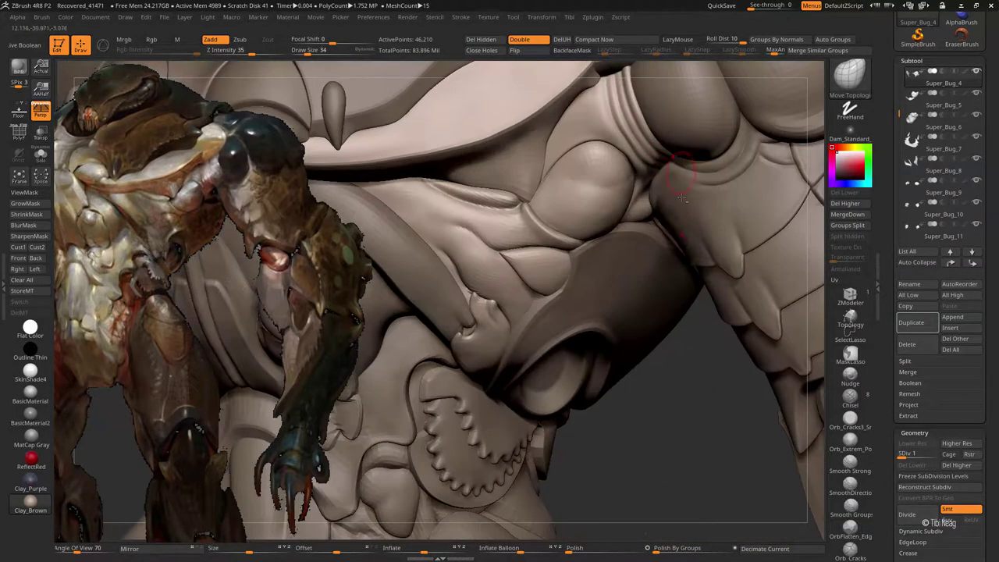
Step: Subdivide the mesh twice with Ctrl+D and Shift-smooth the torso with a larger brush
key("ctrl+d")
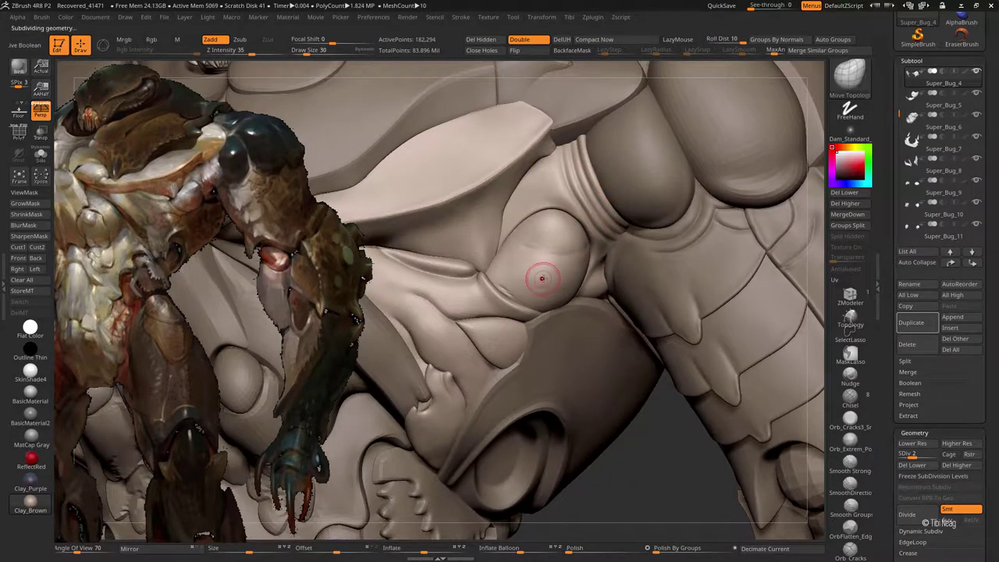
key("ctrl+d")
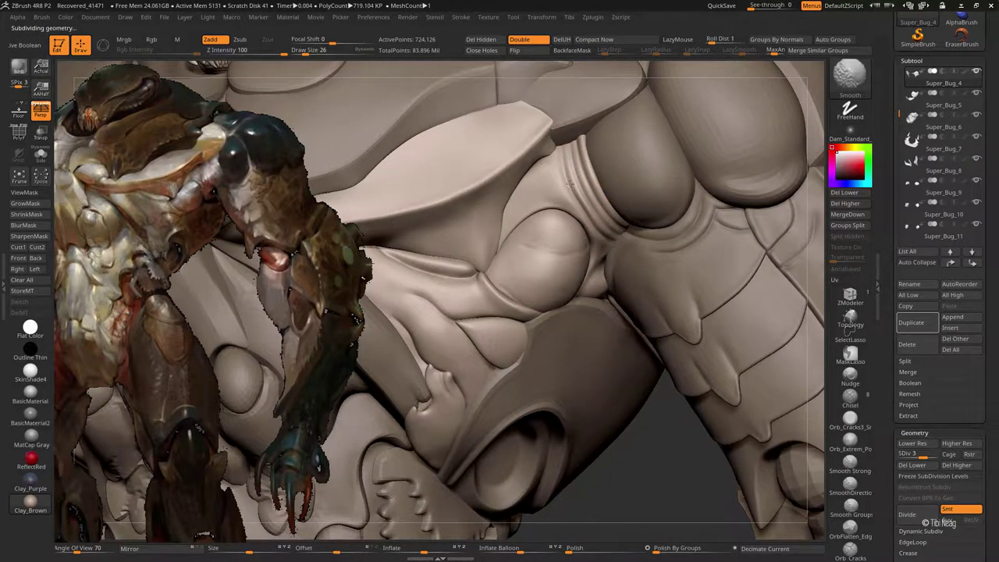
key("bracketright")
key("shift")
scroll(498, 261, "up", 5)
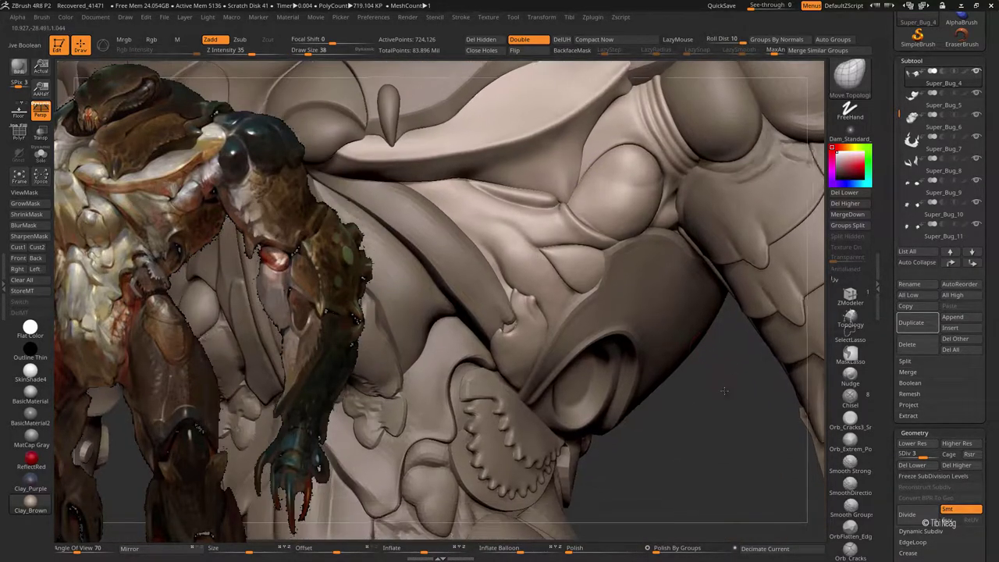
right_click_drag(503, 296, 549, 252)
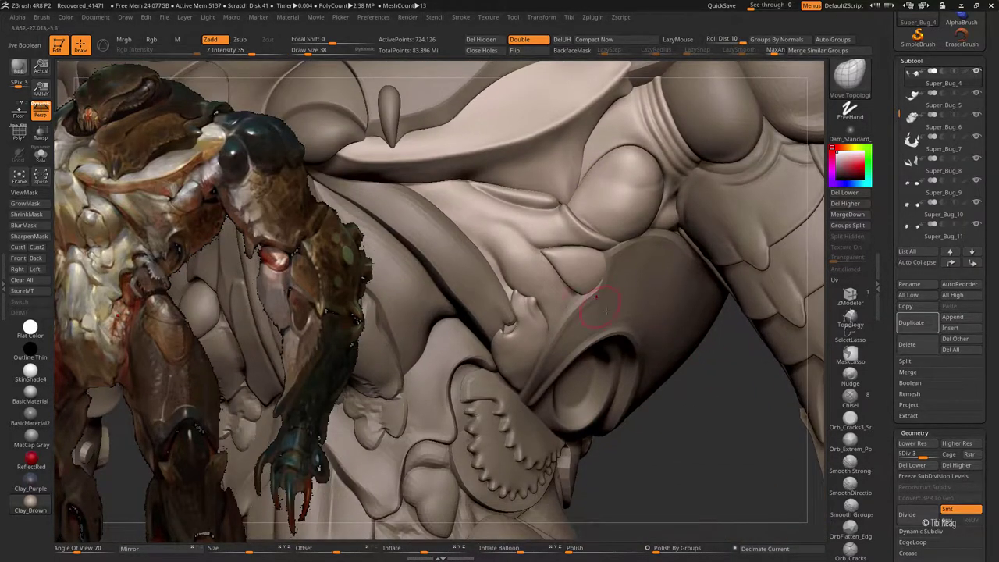
mouse_move(656, 374)
right_mouse_down()
mouse_move(735, 382)
mouse_move(726, 376)
mouse_move(738, 395)
mouse_move(553, 260)
right_mouse_up()
Step: Drop a subdivision level and review the hook-shaped armour piece and lower chest
key("shift+d")
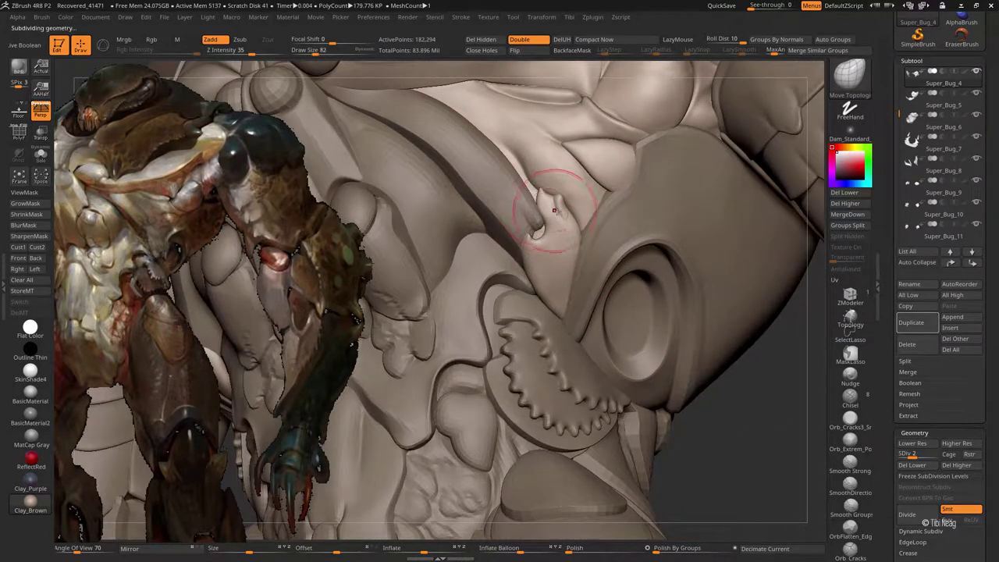
mouse_move(554, 209)
right_mouse_down()
mouse_move(566, 214)
mouse_move(559, 229)
right_mouse_up()
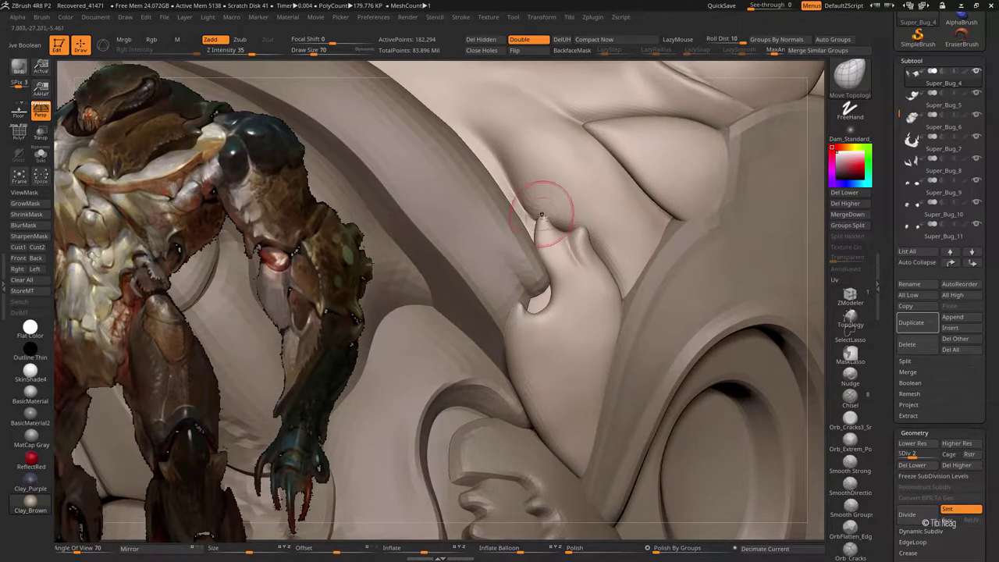
mouse_move(613, 320)
right_mouse_down("alt")
mouse_move(547, 266)
mouse_move(469, 223)
mouse_move(547, 250)
right_mouse_up("alt")
key("f")
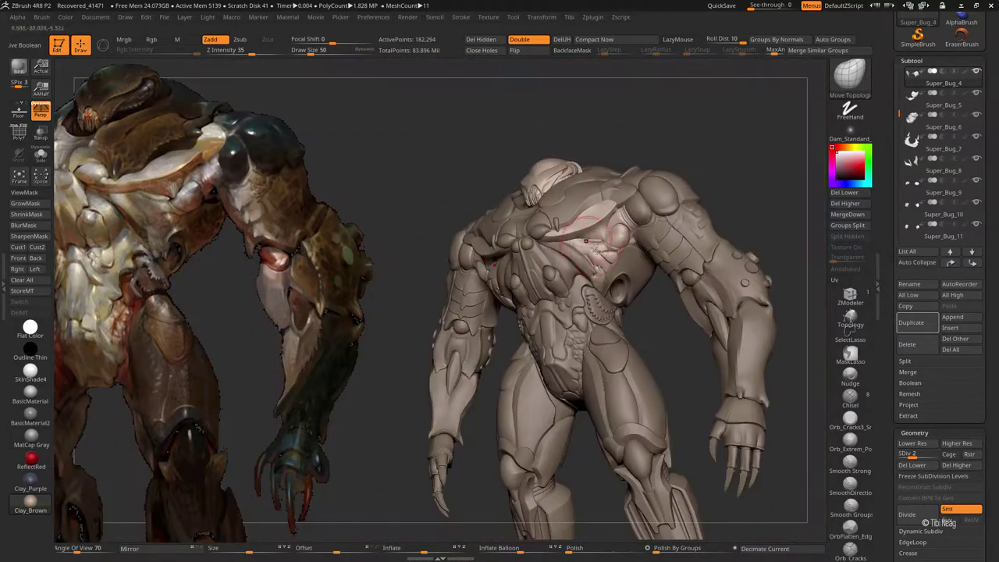
mouse_move(512, 326)
right_mouse_down()
mouse_move(513, 234)
mouse_move(607, 161)
mouse_move(591, 218)
mouse_move(712, 353)
mouse_move(576, 232)
mouse_move(580, 265)
mouse_move(533, 267)
right_mouse_up()
Step: Select Super_Bug_11 and reshape its round knob with the Move brush after adding a subdivision level
left_click(580, 265, "alt")
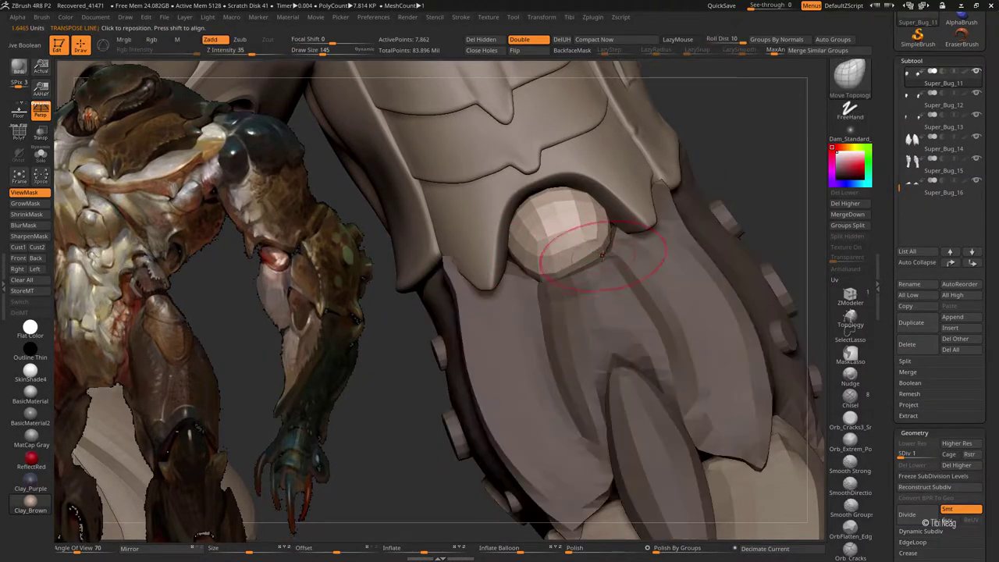
key("b")
key("m")
key("v")
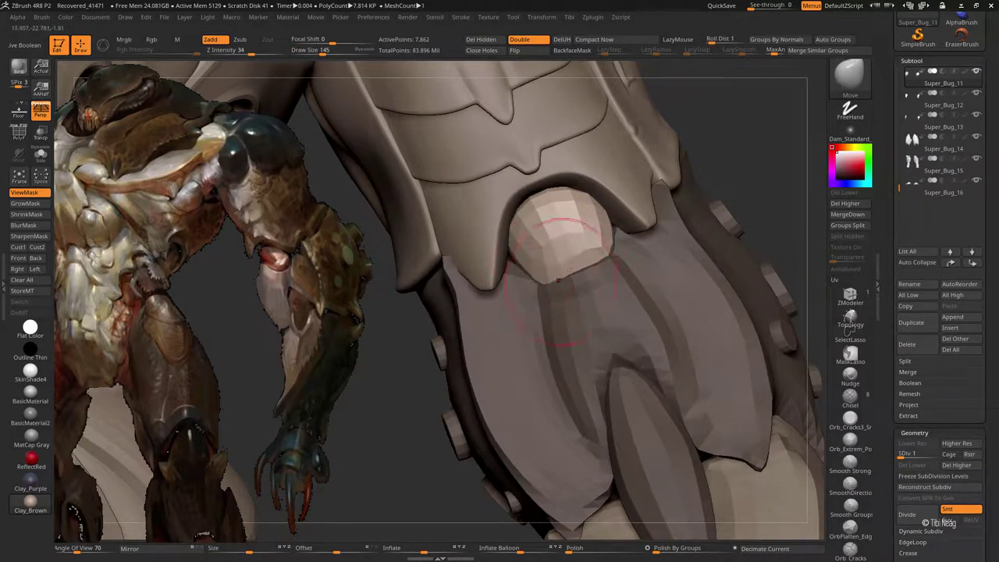
key("ctrl+d")
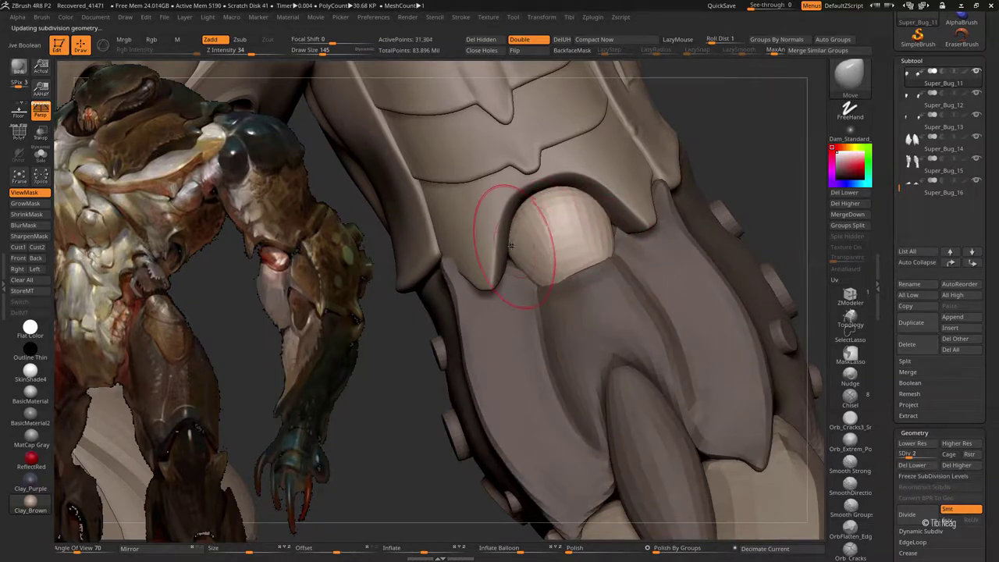
mouse_move(529, 235)
left_mouse_down()
mouse_move(545, 193)
mouse_move(618, 278)
mouse_move(574, 172)
mouse_move(581, 257)
mouse_move(584, 228)
left_mouse_up()
Step: Solo the spike, stretch it into a longer tapered horn across SDiv levels, and subdivide further
key("shift+alt+s")
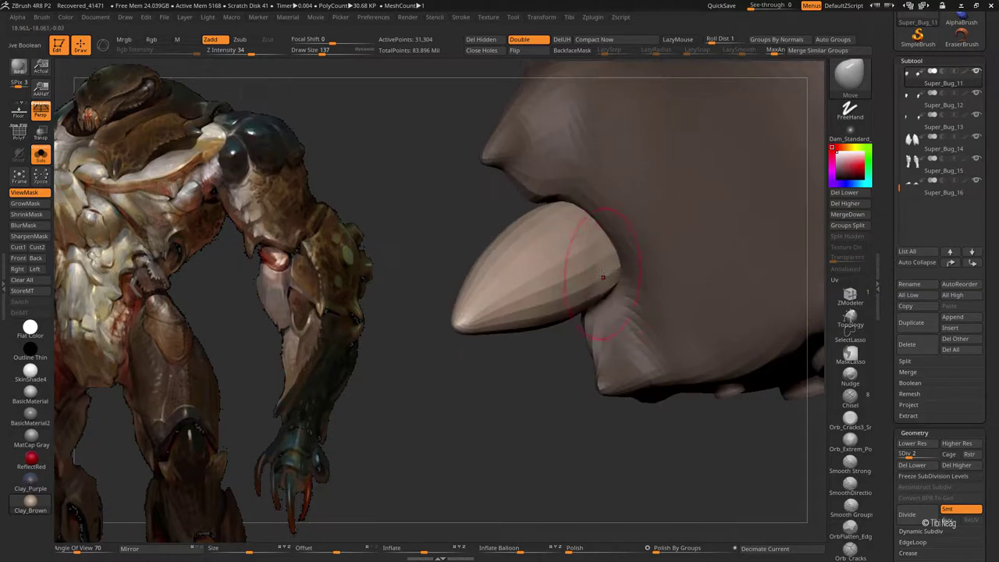
key("shift+d")
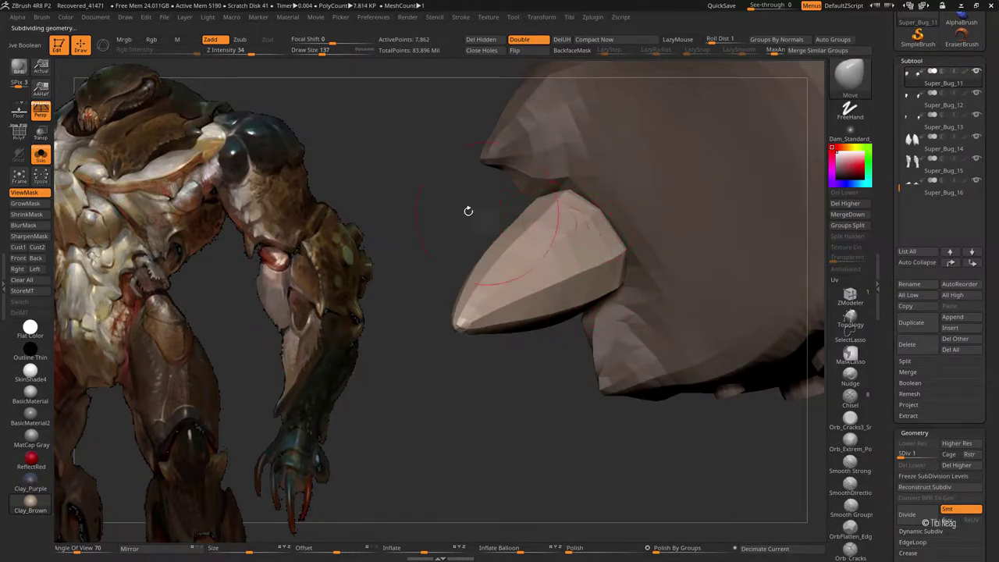
left_click_drag(469, 211, 653, 359)
key("d")
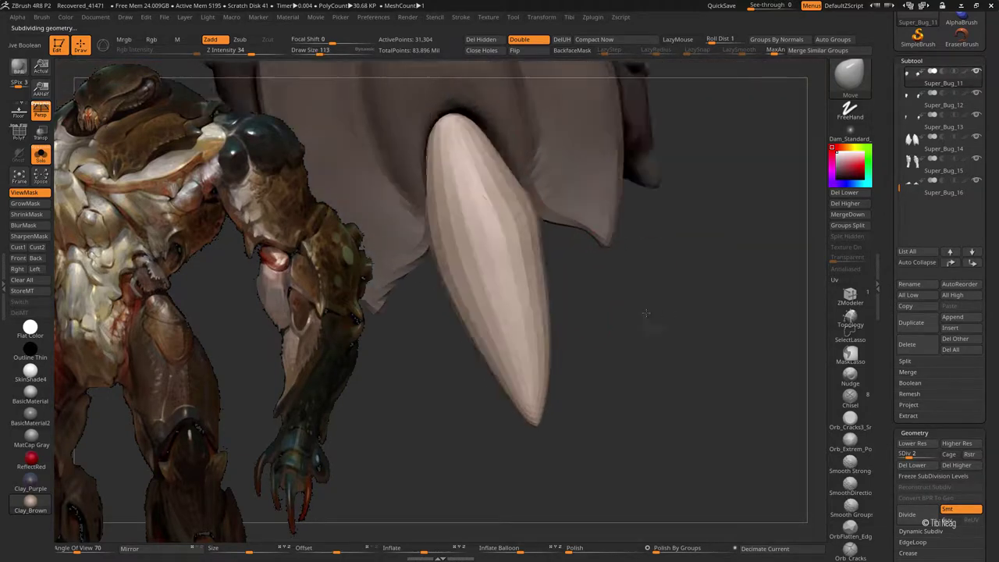
mouse_move(646, 313)
left_mouse_down()
mouse_move(508, 183)
mouse_move(595, 192)
mouse_move(513, 263)
mouse_move(578, 234)
left_mouse_up()
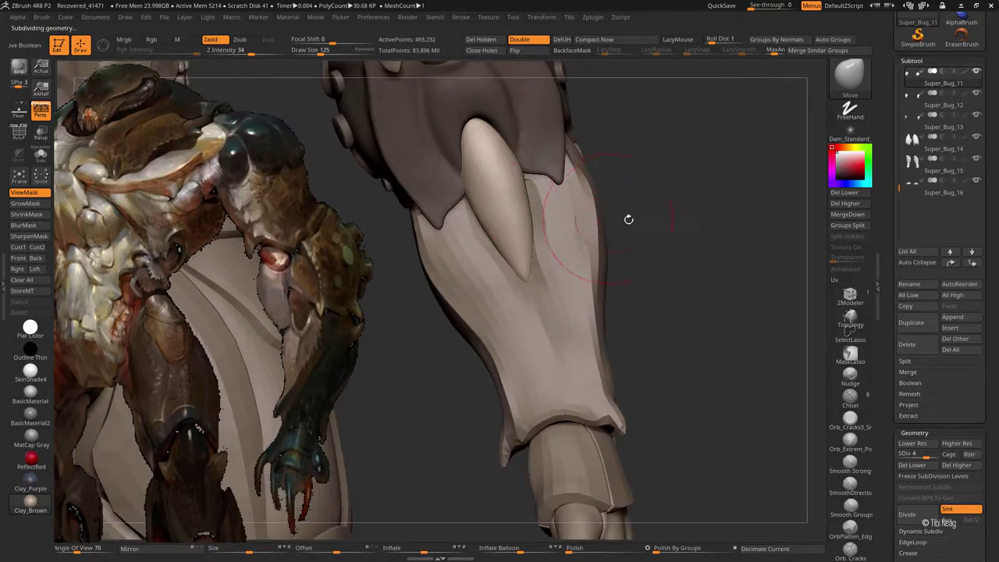
key("d")
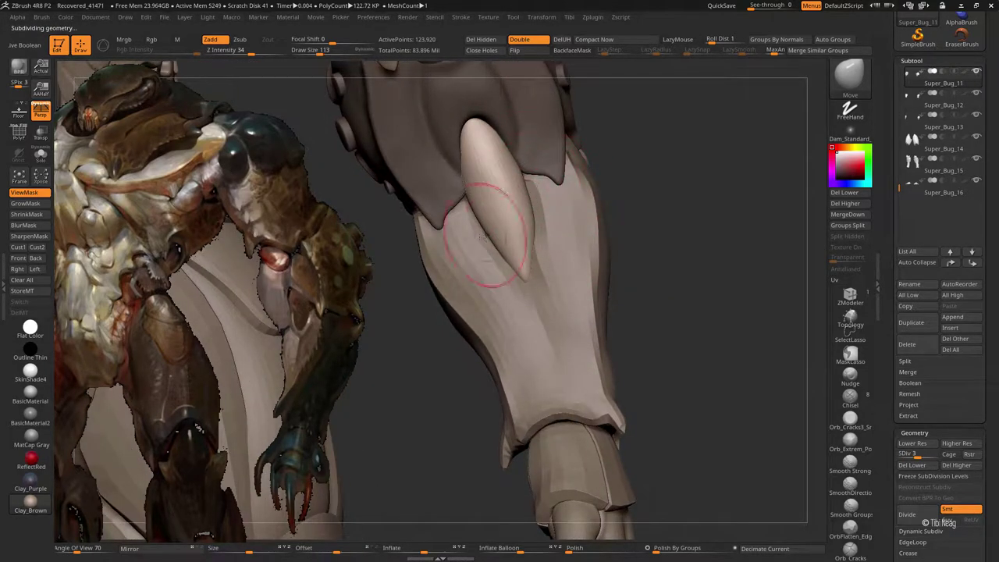
left_click(567, 263, "alt")
left_click_drag(632, 265, 687, 253)
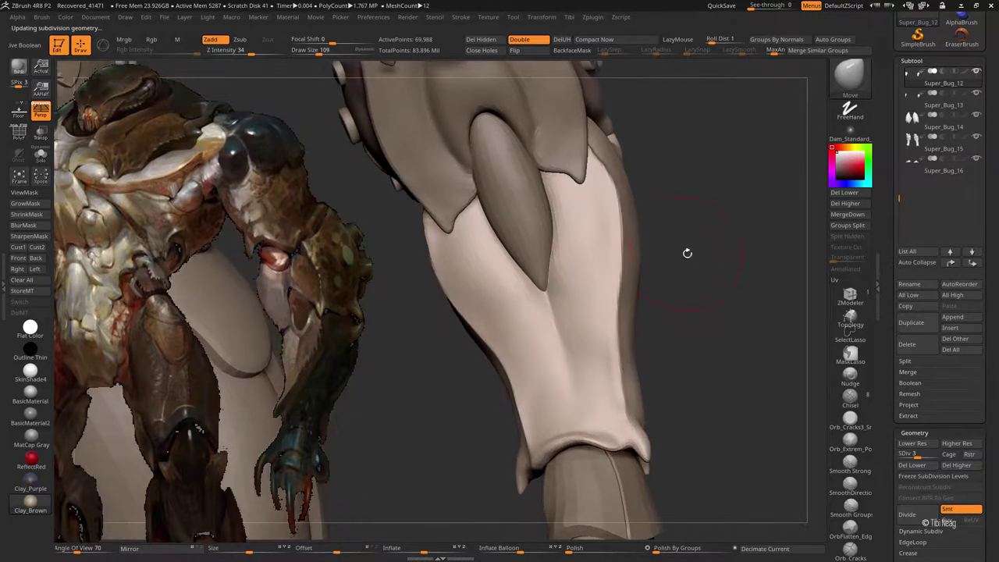
Step: Sculpt along the U-shaped ridge of the leg plate at top subdivision with a larger, stabilised brush
left_click(512, 260, "alt")
key("shift+d")
key("shift+d")
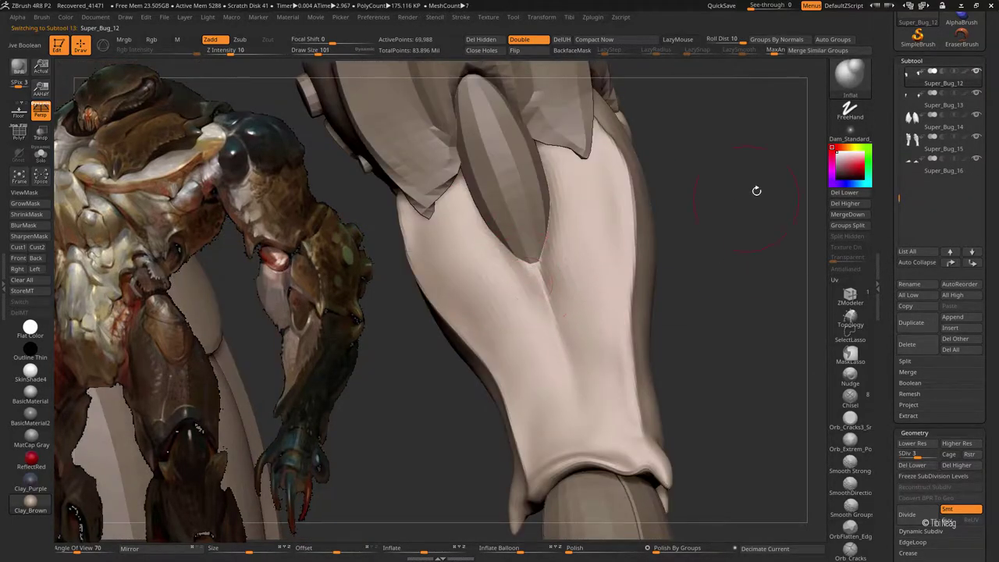
left_click(678, 39)
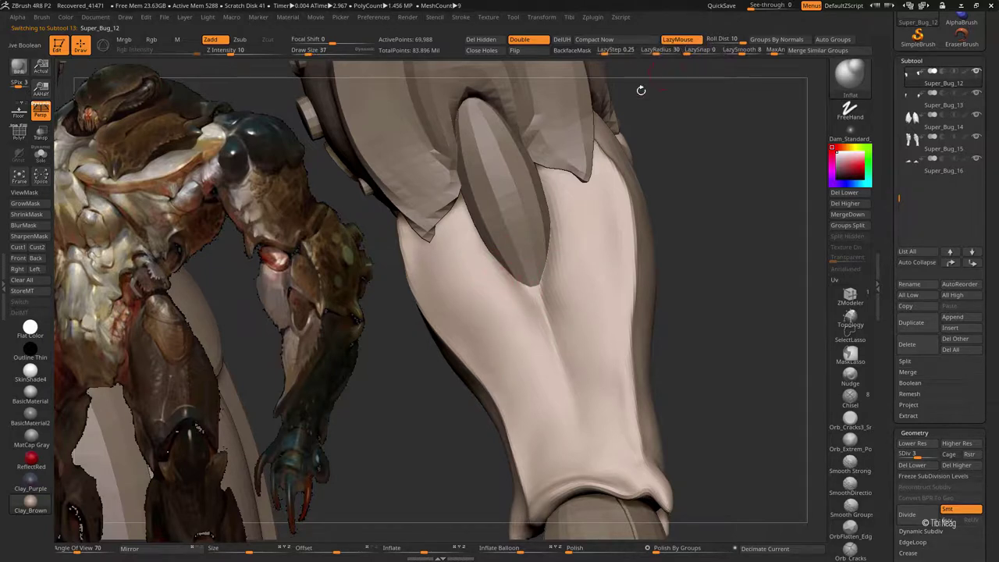
key("ctrl+d")
key("ctrl+d")
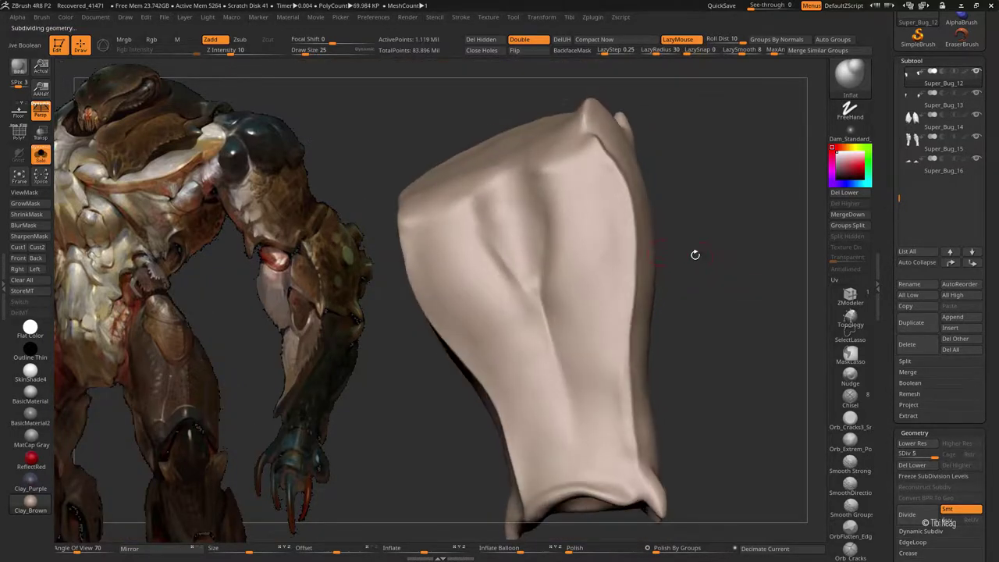
key("bracketright")
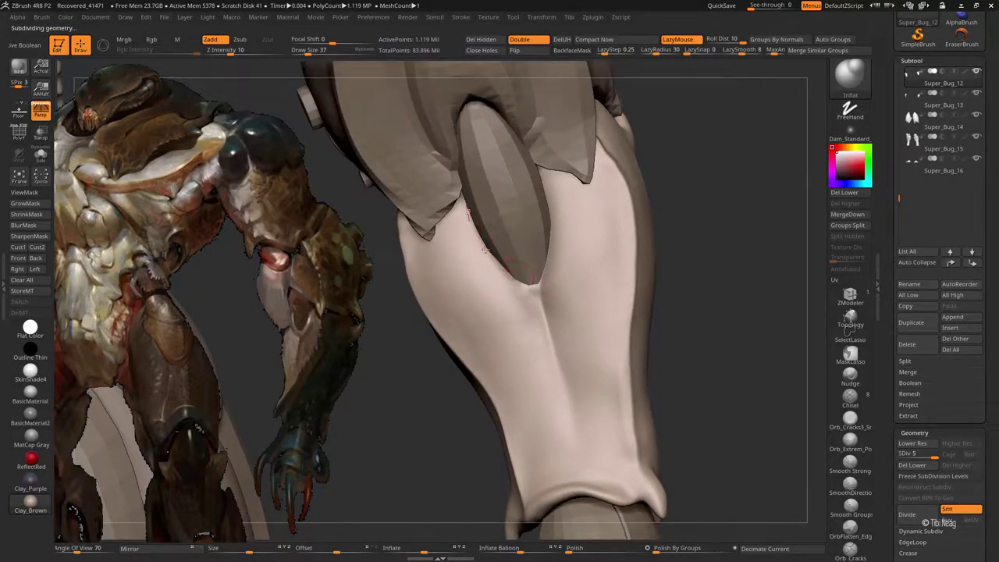
left_click_drag(484, 250, 510, 292)
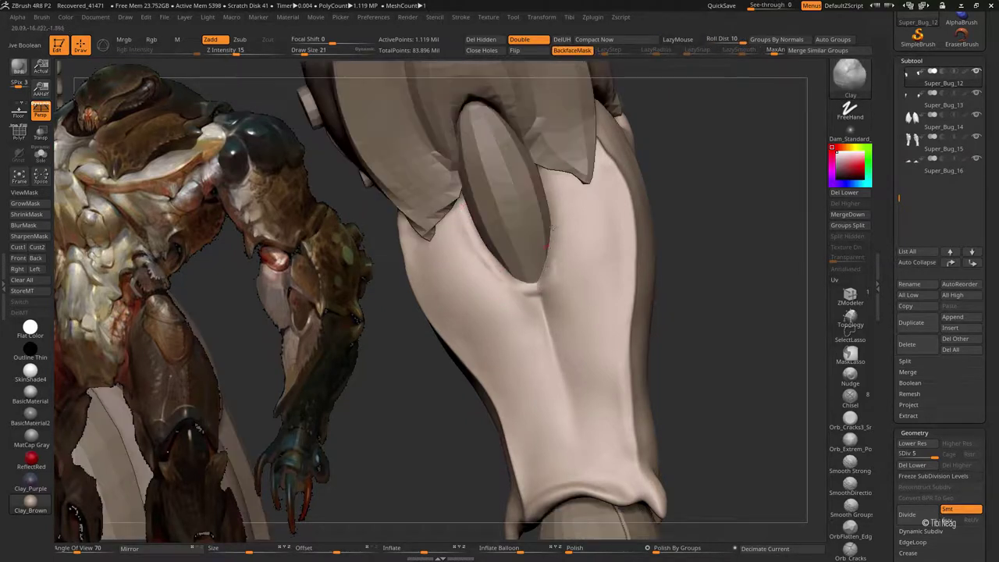
Step: Solo the thigh plate, smooth it, and adjust its geometry with Move Topological at a coarser level
key("ctrl+alt+s")
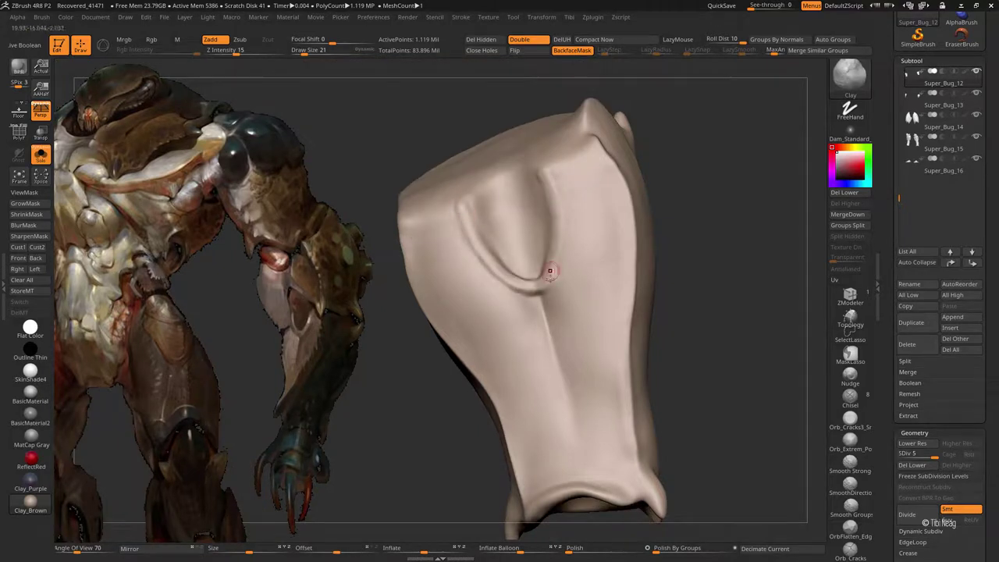
key("shift")
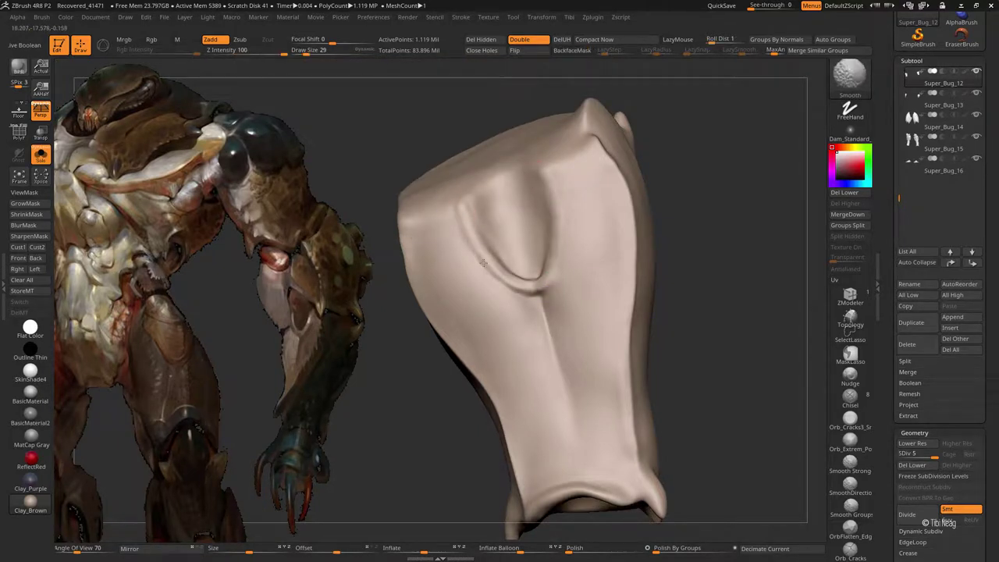
left_click_drag(483, 263, 537, 270)
key("shift+d")
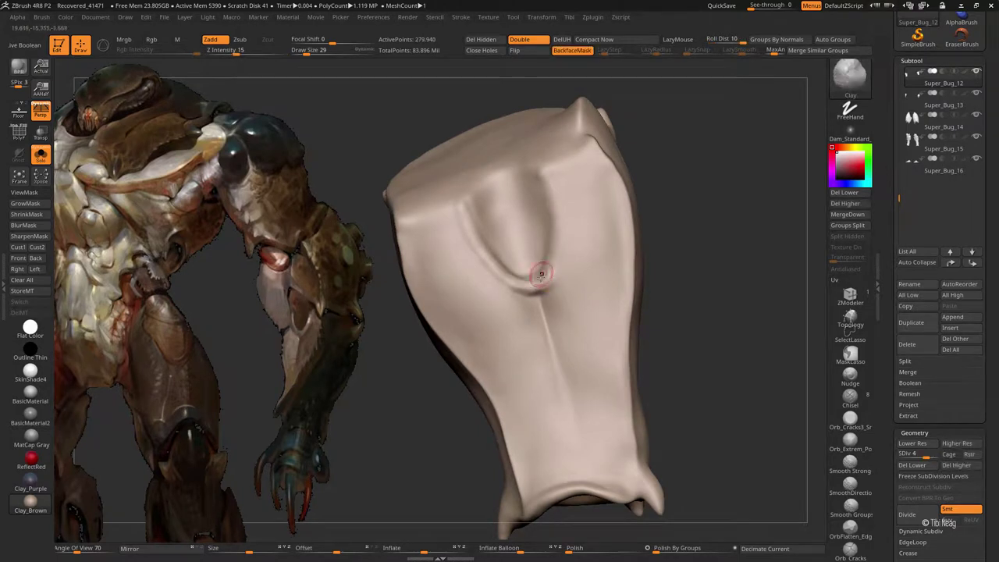
key("shift+d")
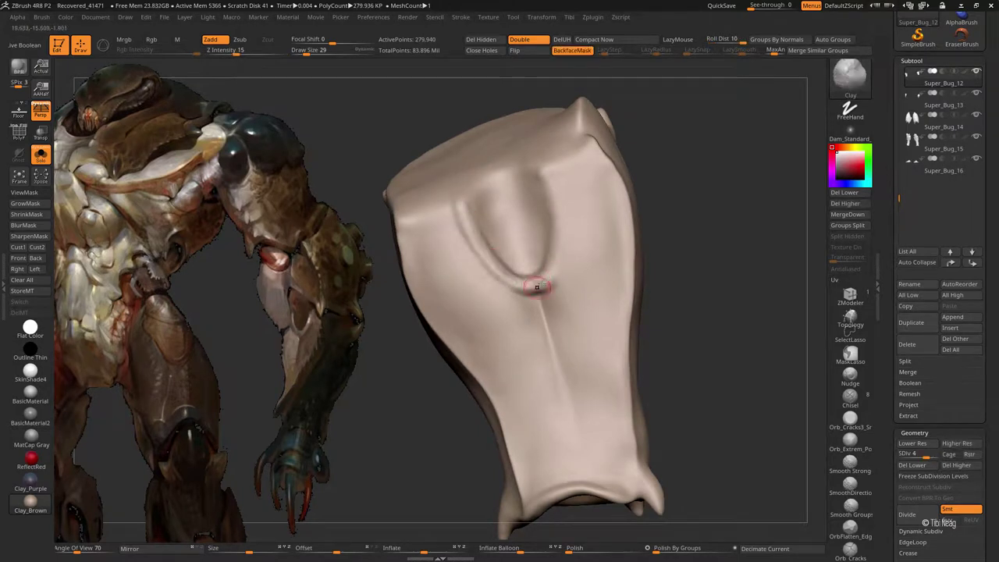
key("b")
key("m")
key("t")
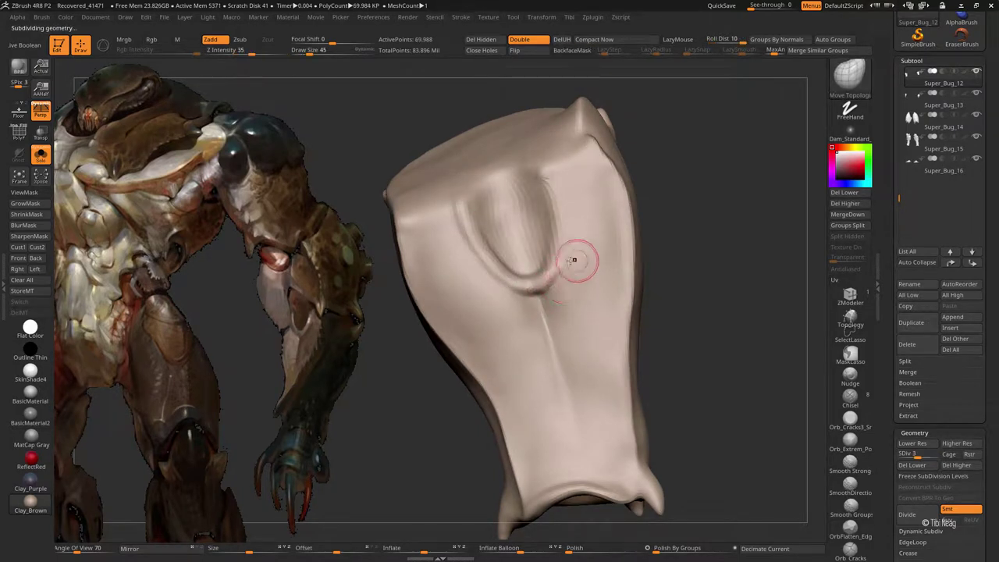
key("d")
Step: Build up the ridge with Clay at the highest level and smooth its groove and rim
key("b")
key("c")
key("l")
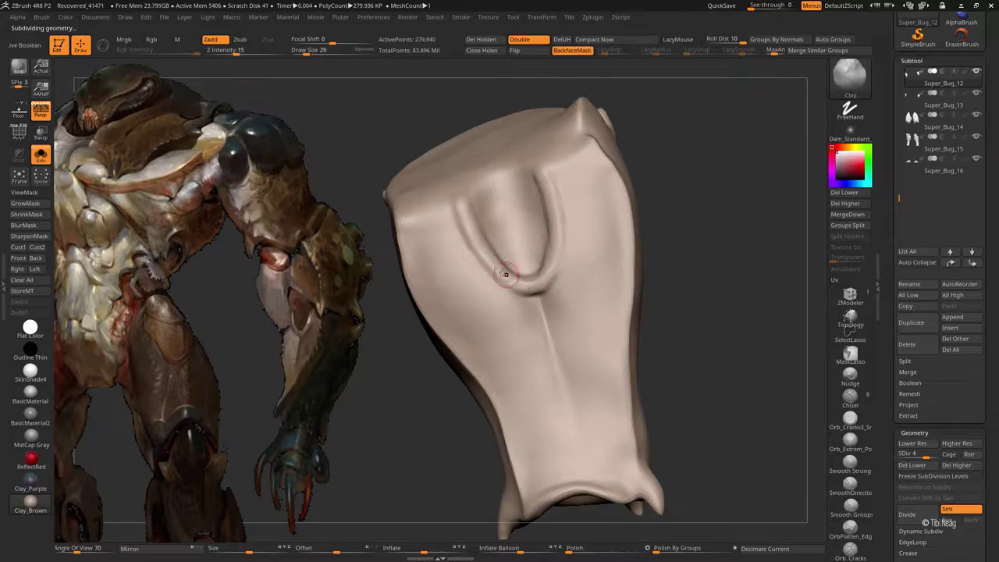
key("d")
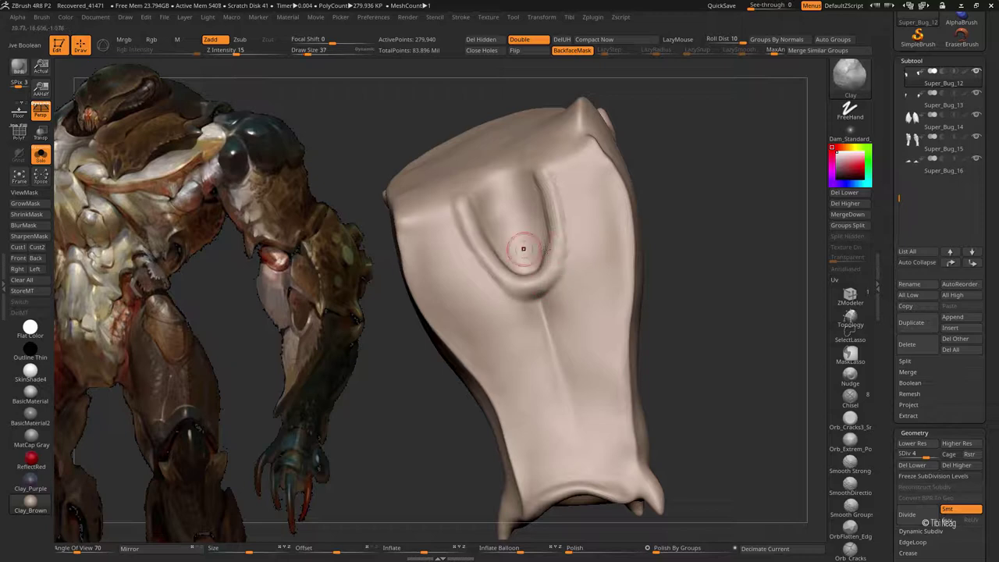
left_click_drag(569, 212, 550, 191, "shift")
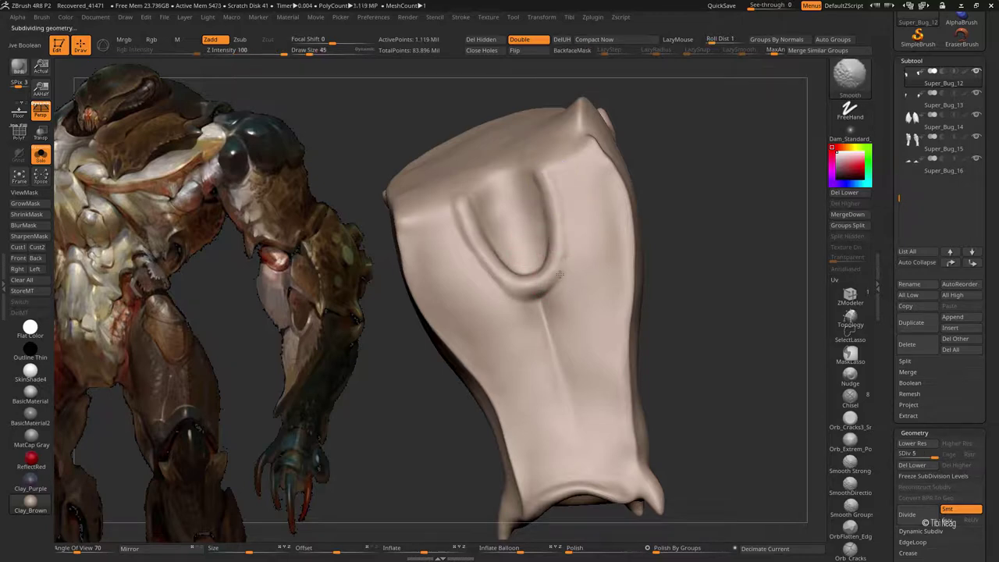
left_click_drag(473, 286, 487, 261)
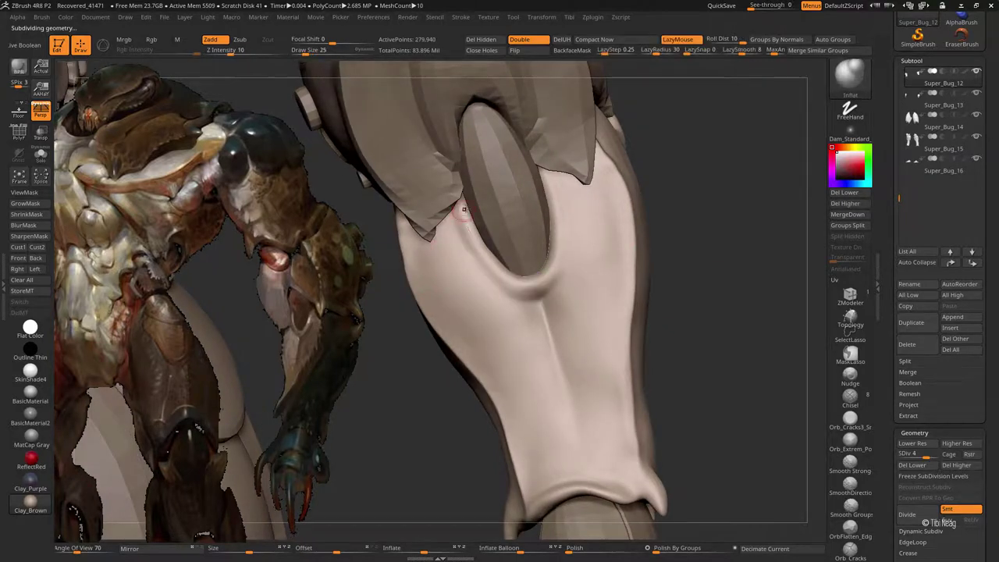
Step: Inflate along the thigh ridge, solo the leg piece, and undo a trial groove stroke
left_click_drag(464, 209, 539, 307)
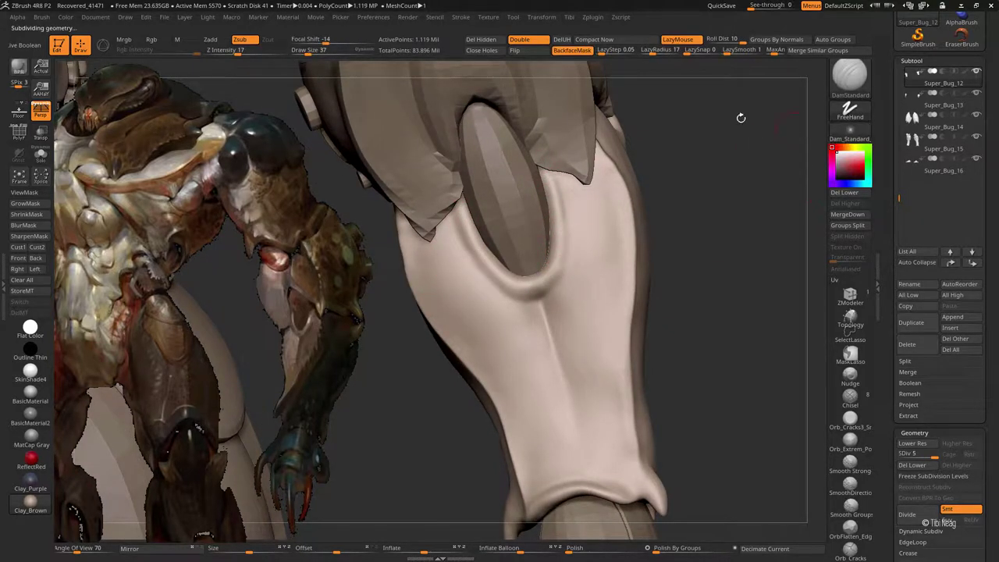
key("alt+s")
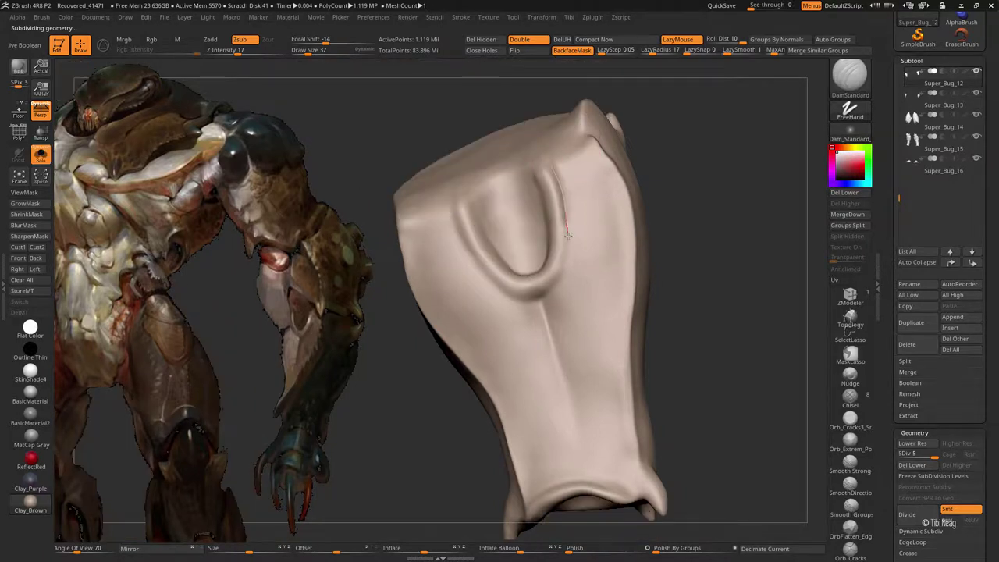
left_click_drag(568, 234, 569, 281)
key("ctrl+z")
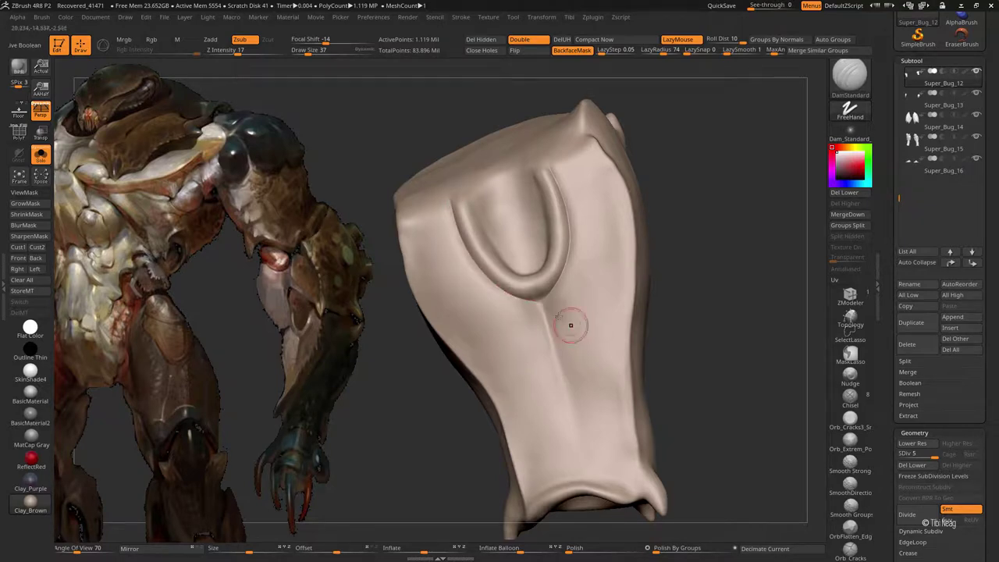
Step: Switch to ClayBuildup at a lower subdivision level and orbit around the thigh piece
key("b")
key("c")
key("l")
key("shift+d")
key("shift+d")
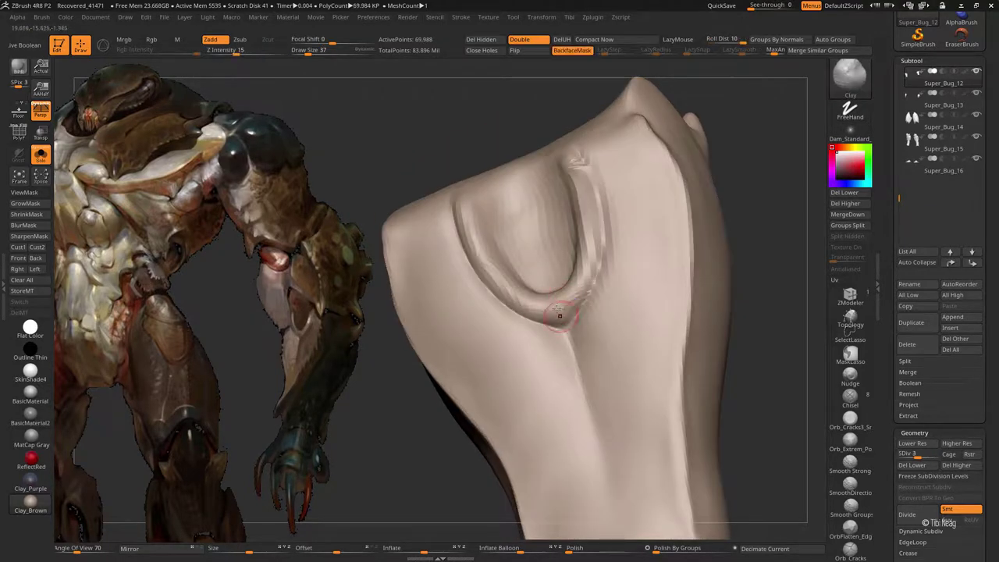
left_click_drag(734, 312, 713, 223)
key("d")
key("d")
key("shift+d")
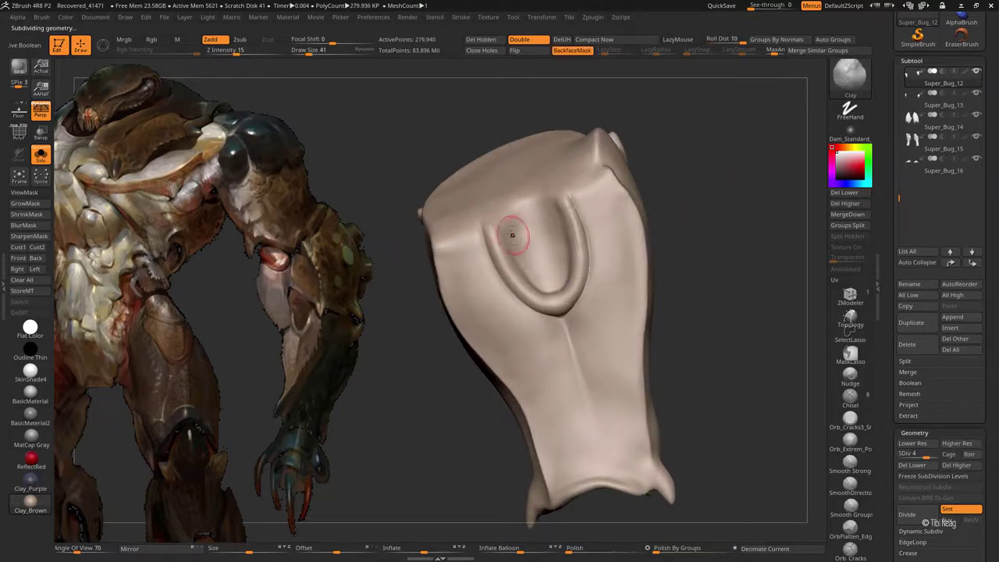
left_click_drag(520, 227, 502, 224)
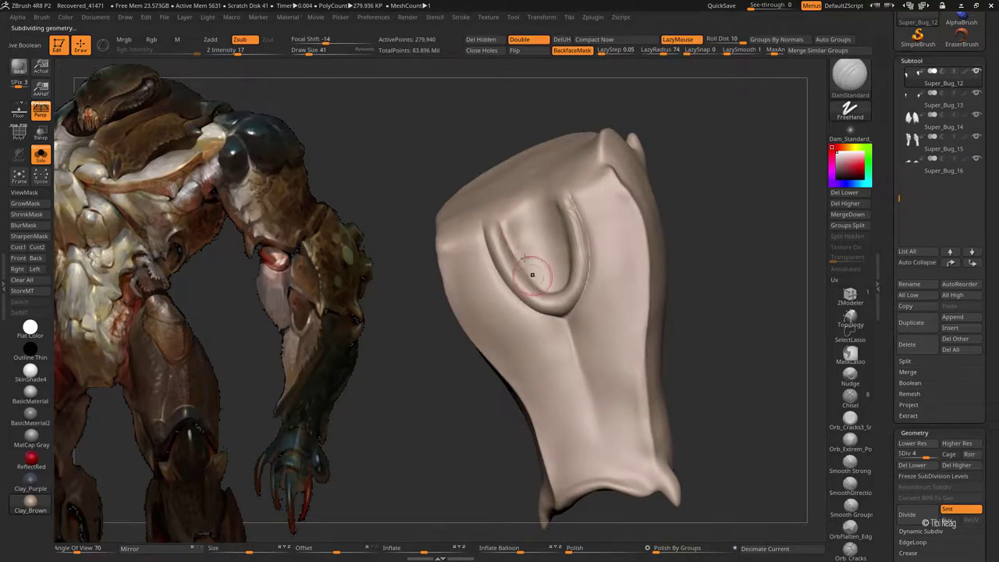
Step: Frame the U ridge at a lower level with ClayBuildup, then return to the top subdivision level
key("shift+d")
left_click_drag(544, 298, 535, 250)
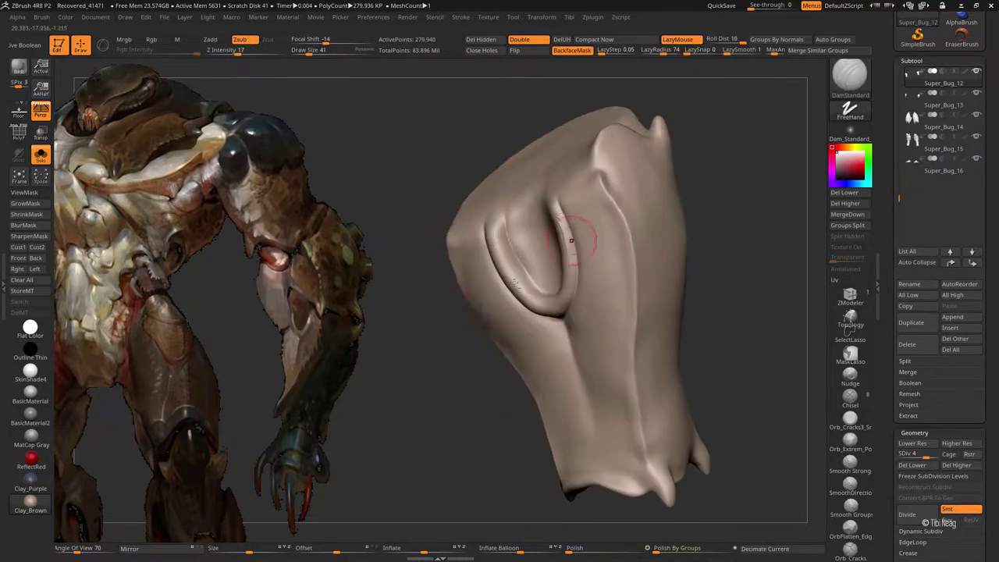
key("b")
key("c")
key("l")
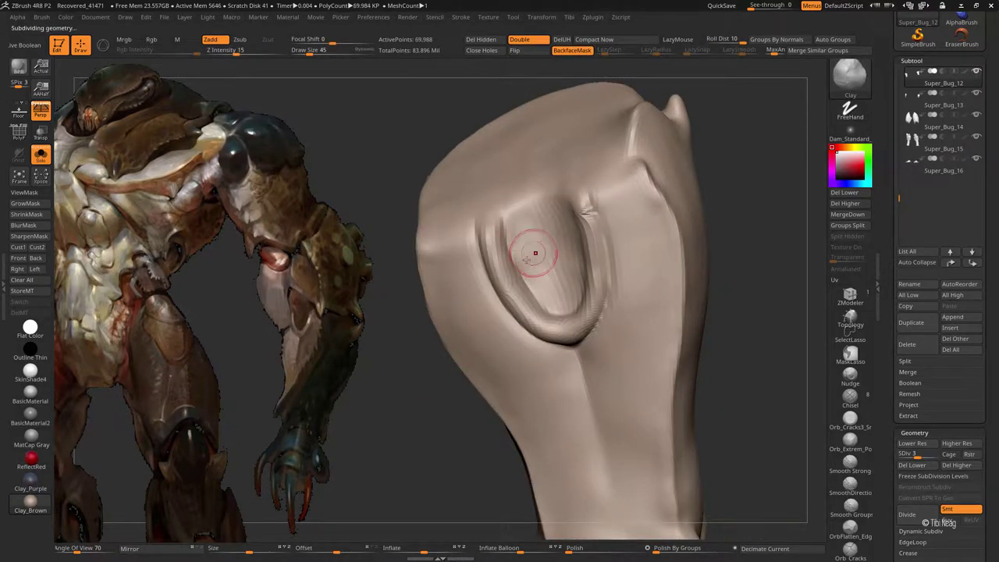
key("d")
key("d")
Step: Carve a DamStandard groove down the inside of the U ridge, then unsolo the armour
key("b")
key("d")
key("s")
right_click_drag(636, 229, 563, 236)
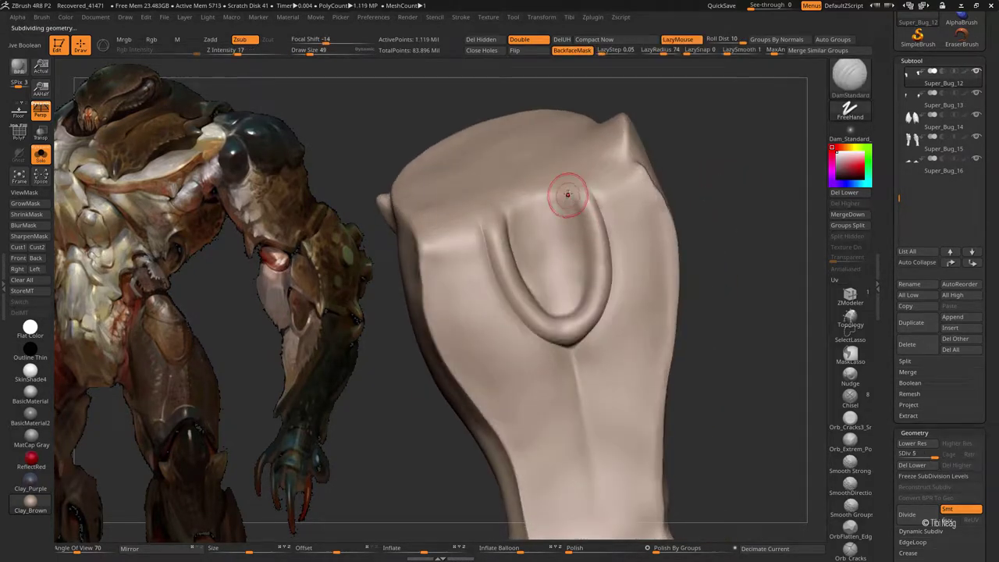
left_click_drag(568, 196, 591, 277)
right_click_drag(575, 326, 539, 232)
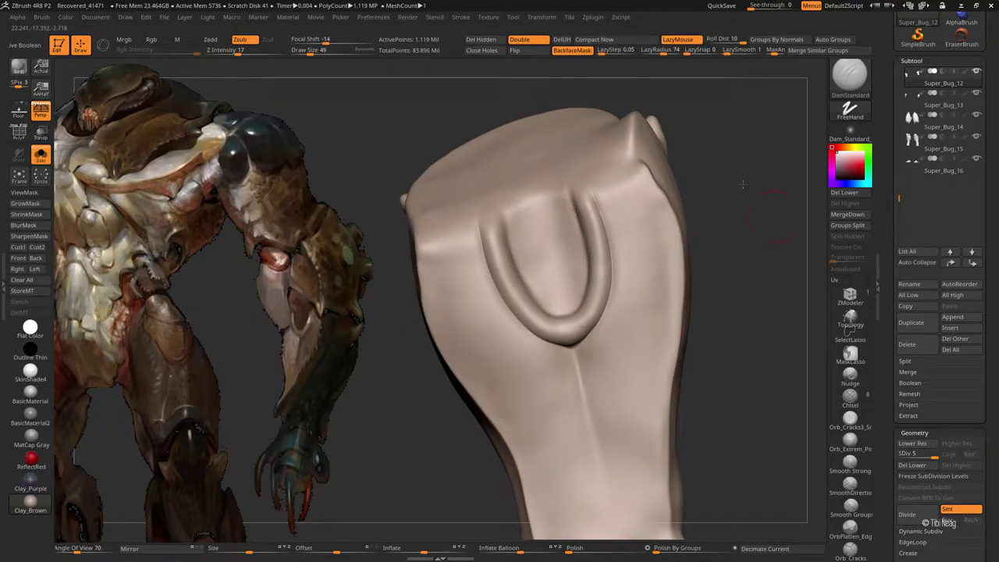
key("ctrl+shift+s")
mouse_move(694, 172)
right_mouse_down()
mouse_move(662, 209)
mouse_move(732, 178)
mouse_move(651, 218)
right_mouse_up()
Step: Solo the thigh piece one level down and polish it with hPolish, back at top subdivision
key("shift+d")
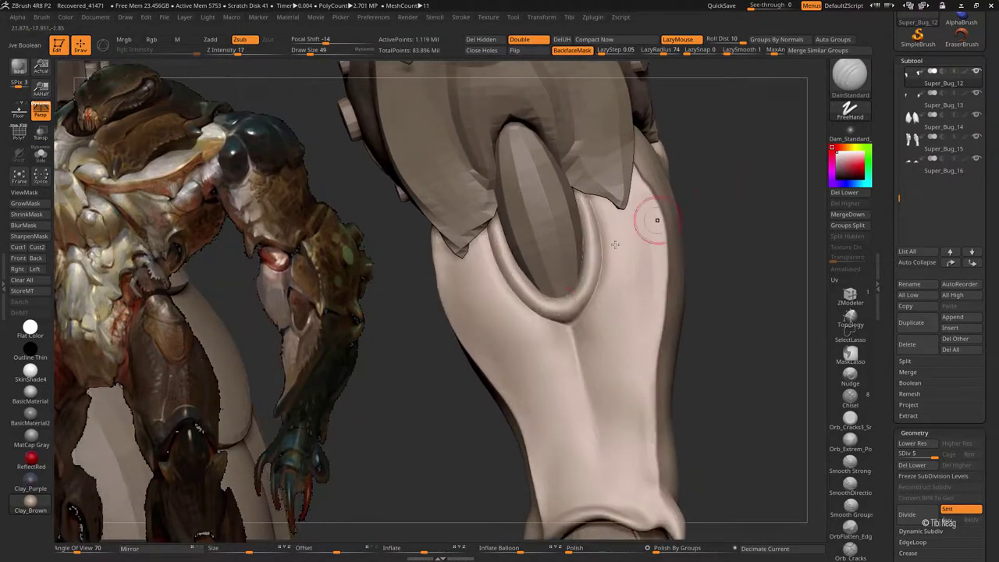
key("ctrl+shift+s")
right_click_drag(519, 321, 395, 359)
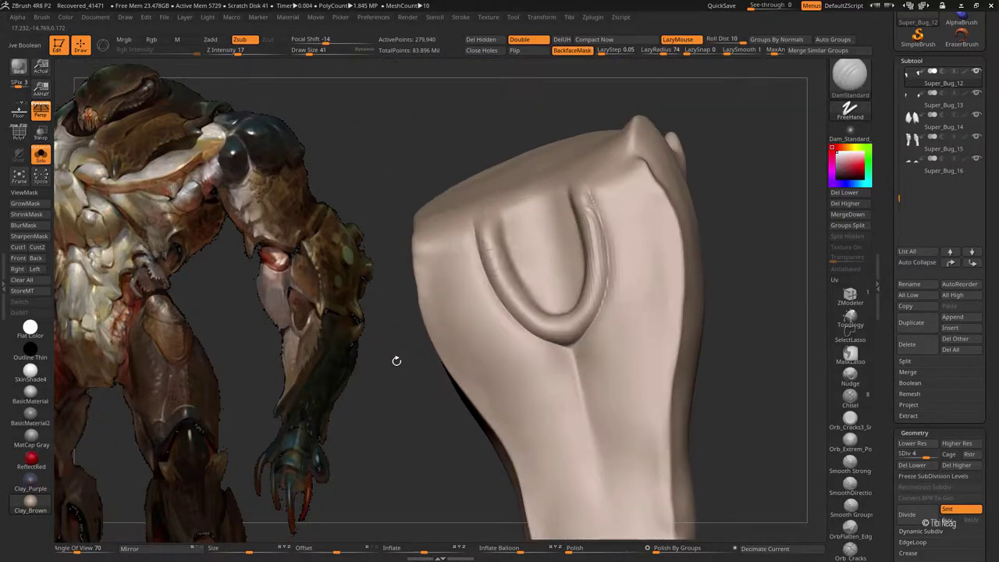
key("b")
key("h")
key("p")
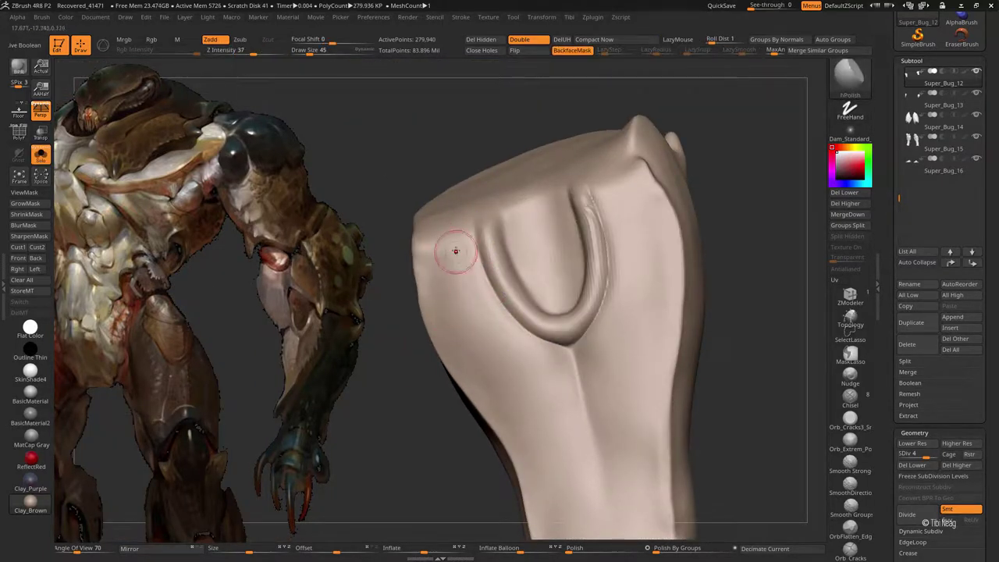
right_click_drag(544, 391, 569, 367)
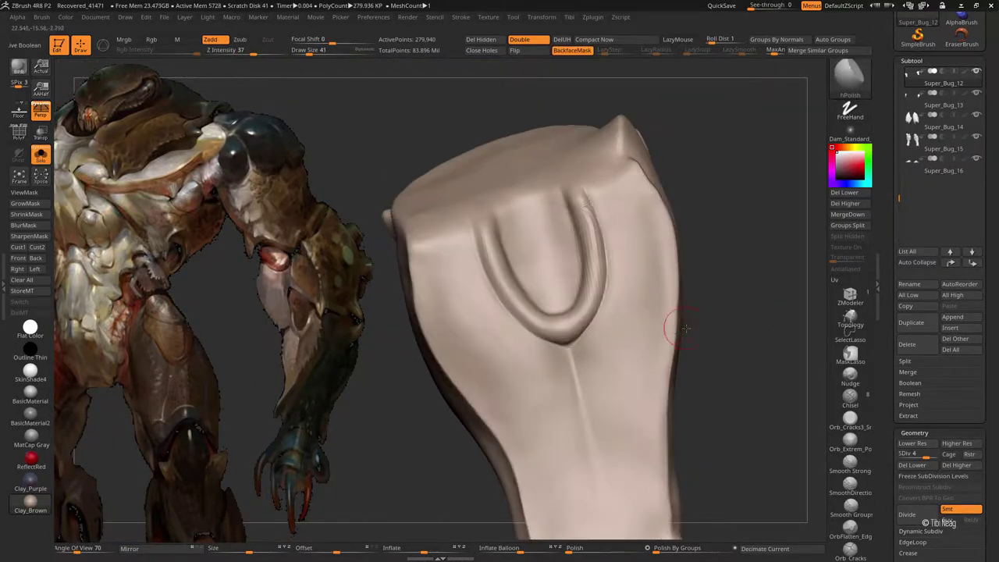
right_click_drag(619, 321, 453, 295)
key("ctrl+d")
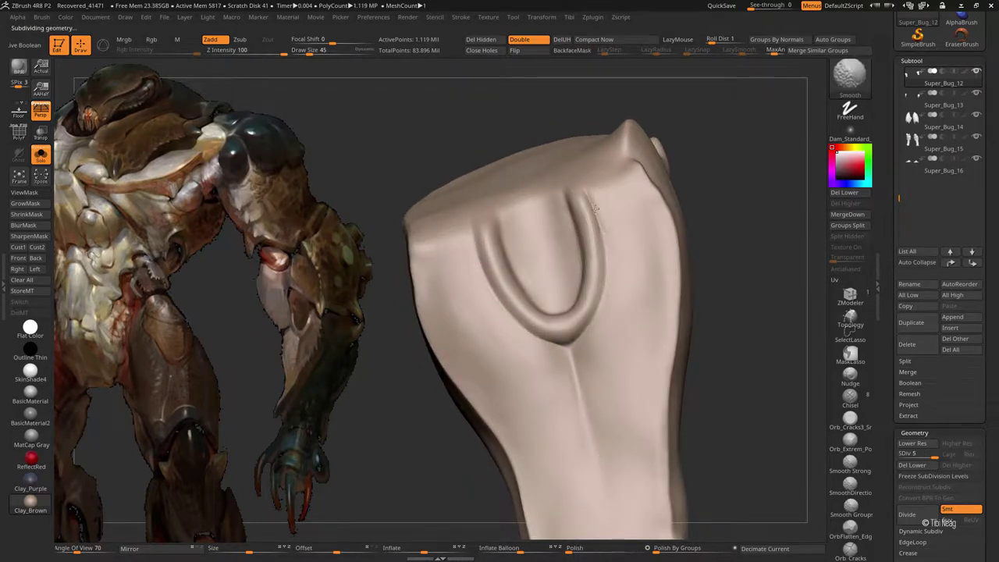
Step: Soften the ridge with a gentler polish, touch up with a smaller Clay brush and Smooth
key("shift")
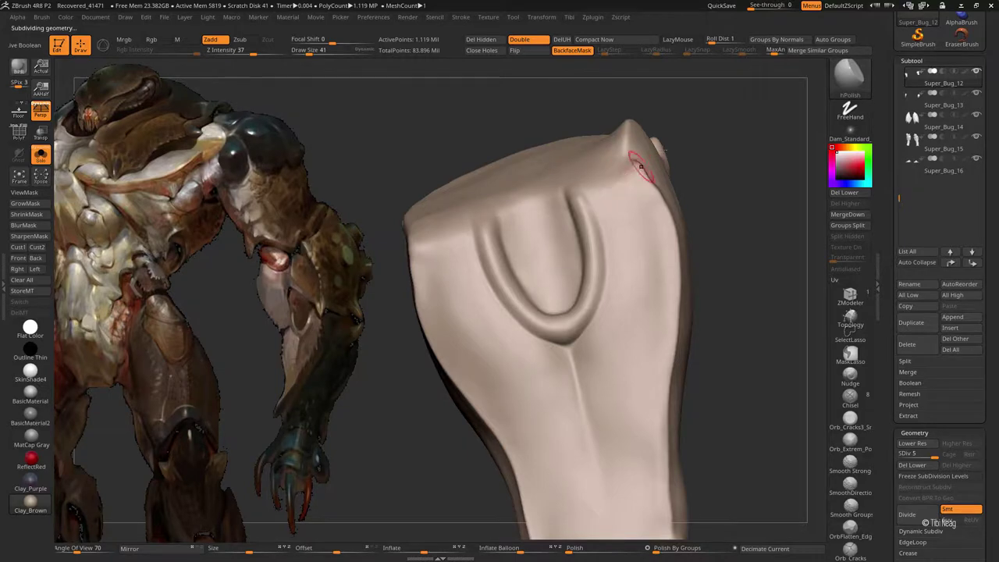
mouse_move(640, 164)
right_mouse_down()
mouse_move(741, 127)
mouse_move(676, 133)
right_mouse_up()
key("b")
key("c")
key("l")
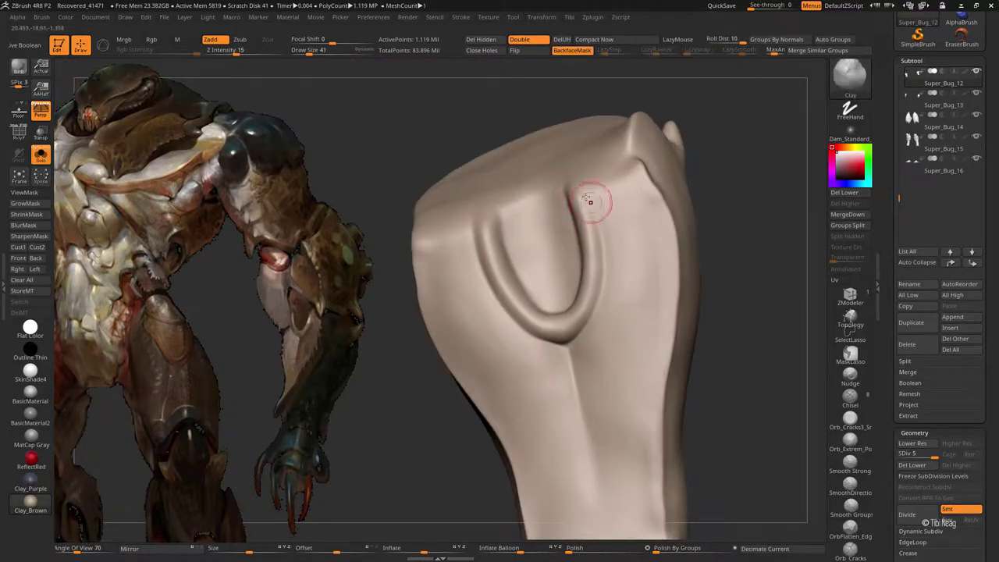
key("bracketleft")
key("shift")
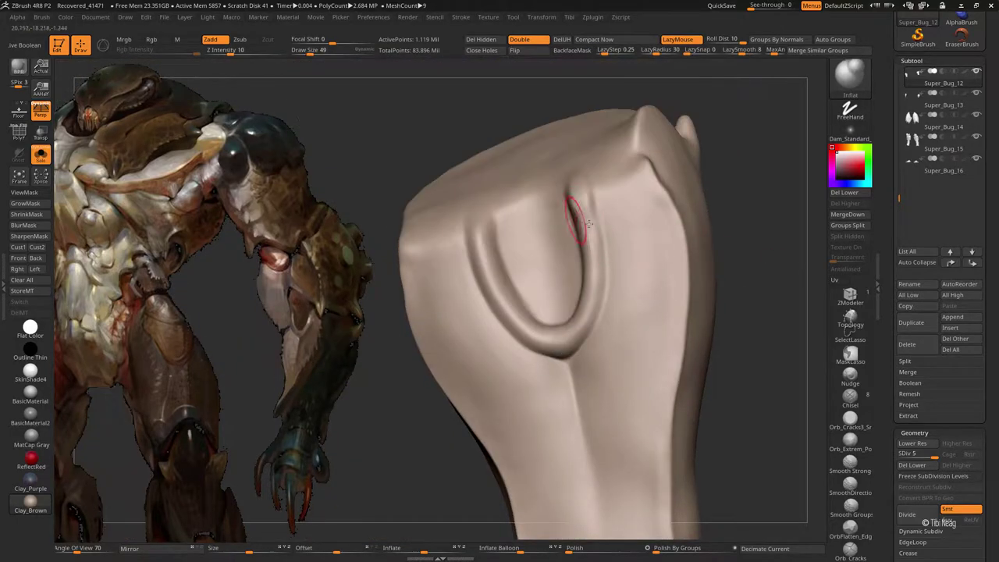
left_click_drag(602, 335, 762, 156, "alt")
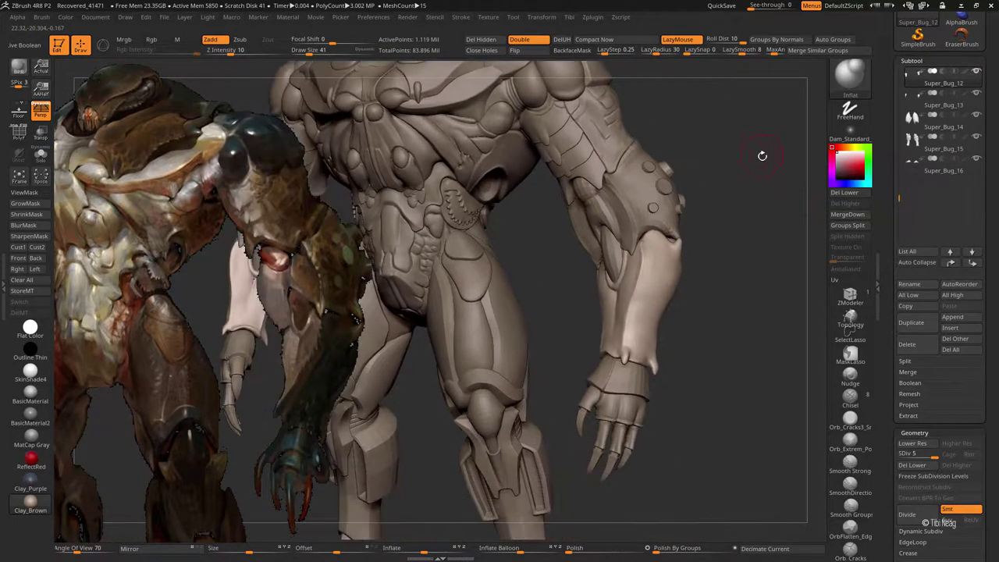
Step: Select the pale chest plate subtool at its highest subdivision level and zoom onto its edge
mouse_move(694, 127)
left_mouse_down()
mouse_move(675, 142)
mouse_move(687, 160)
mouse_move(522, 170)
left_mouse_up()
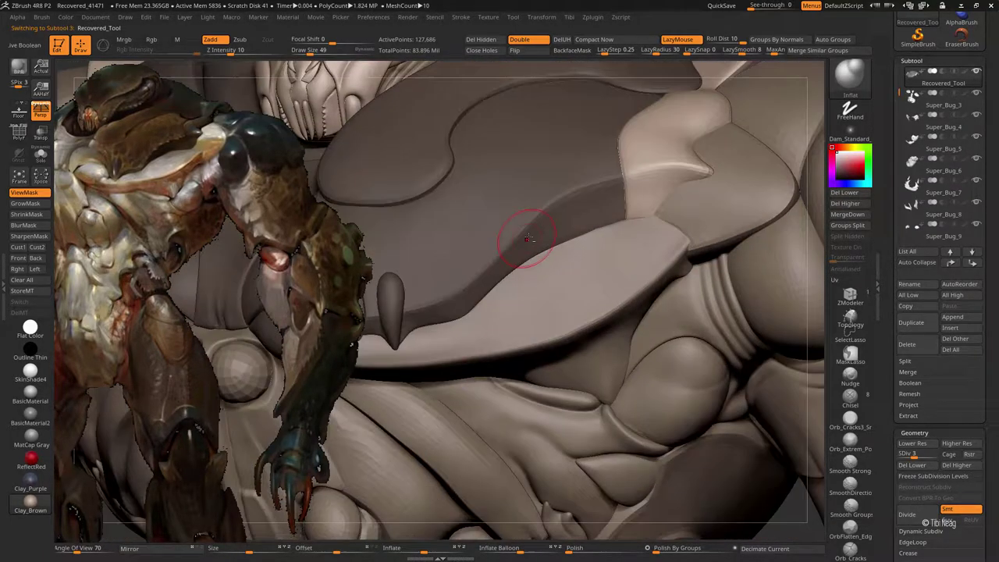
key("w")
left_click(528, 221, "ctrl")
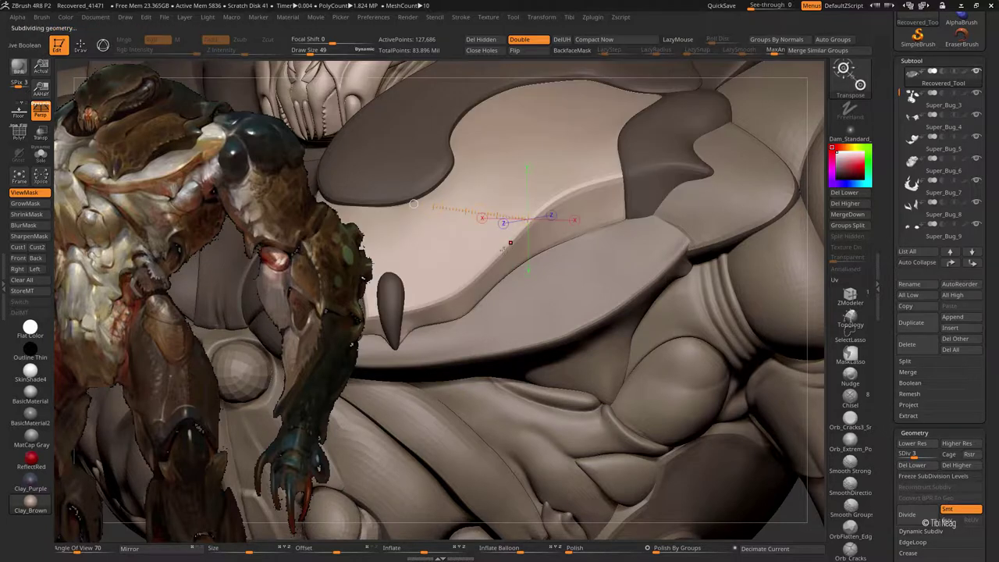
key("q")
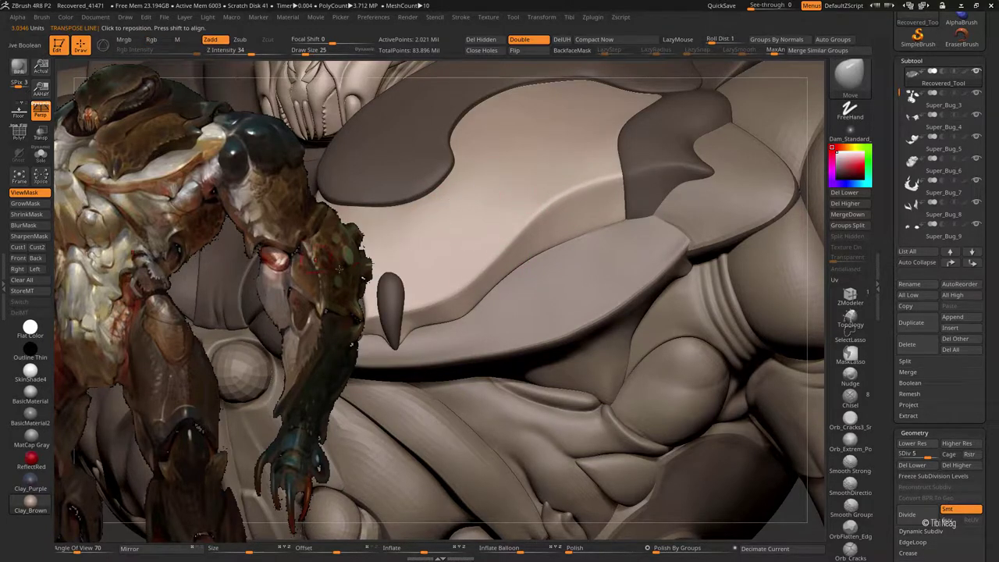
mouse_move(341, 269)
left_mouse_down()
mouse_move(538, 261)
mouse_move(551, 270)
left_mouse_up()
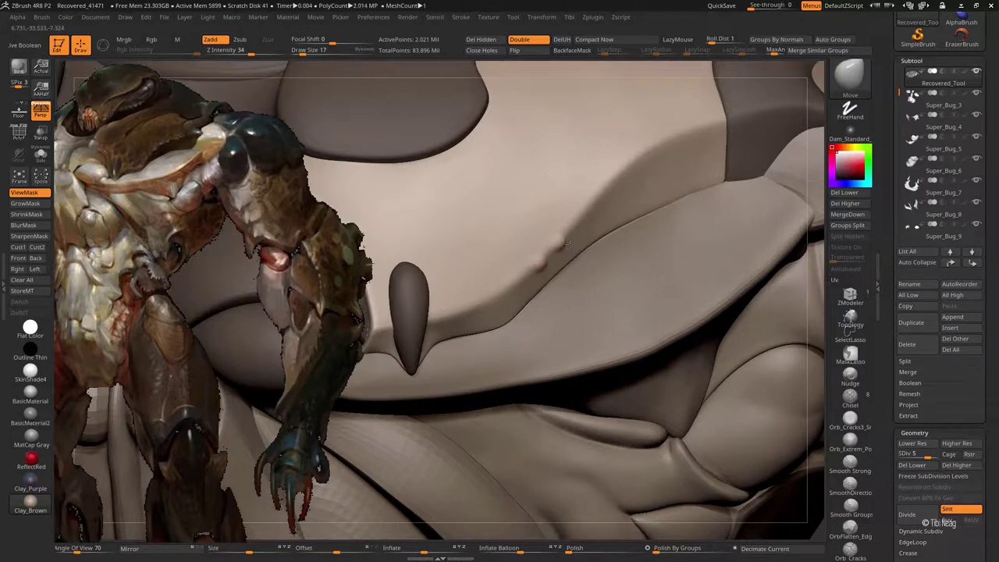
mouse_move(492, 146)
left_mouse_down()
mouse_move(569, 216)
mouse_move(529, 249)
left_mouse_up()
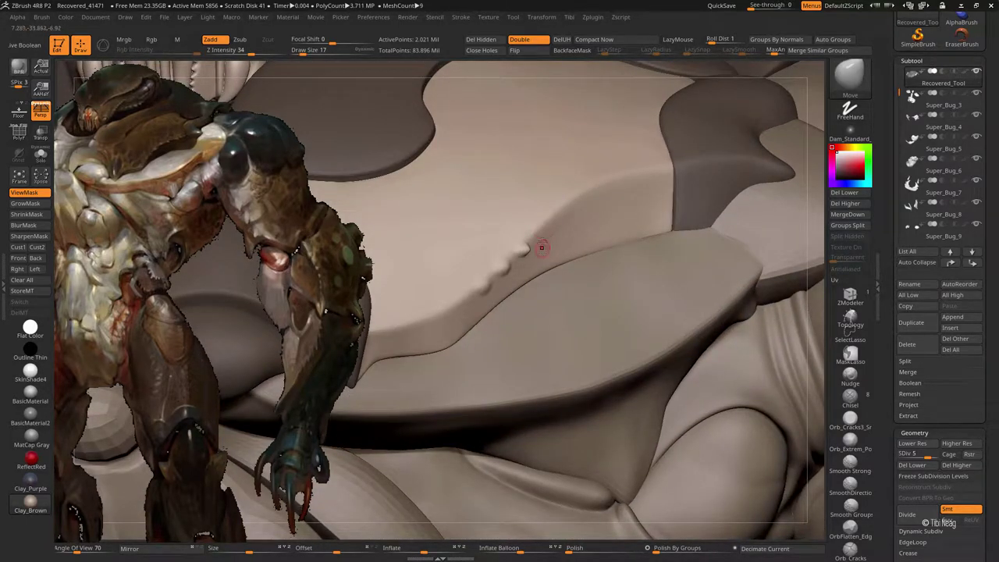
Step: Turn off LazyMouse, adjust brush size, and dab a row of small bumps along the plate edge
key("bracketright")
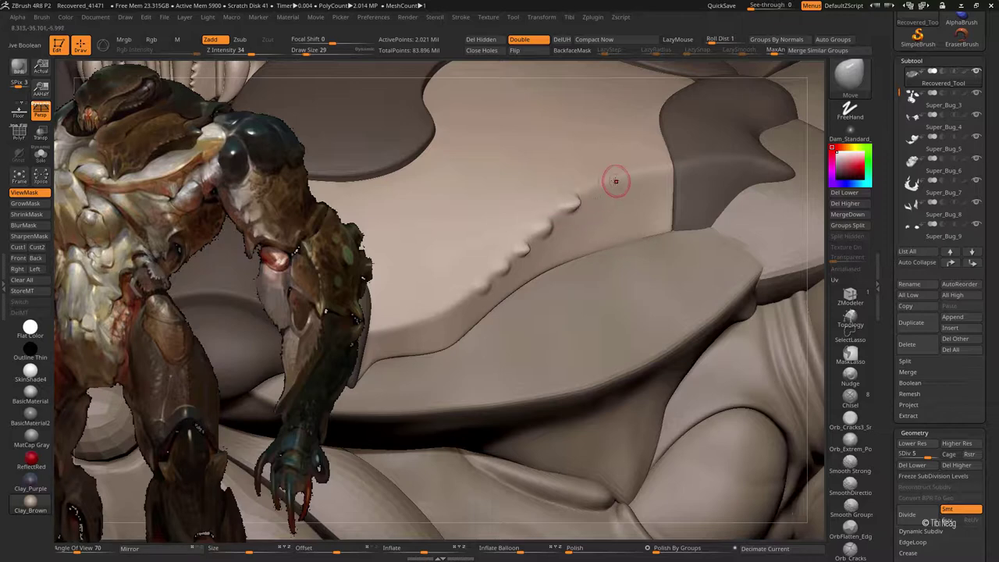
key("bracketright")
left_click_drag(669, 180, 609, 190)
key("bracketleft")
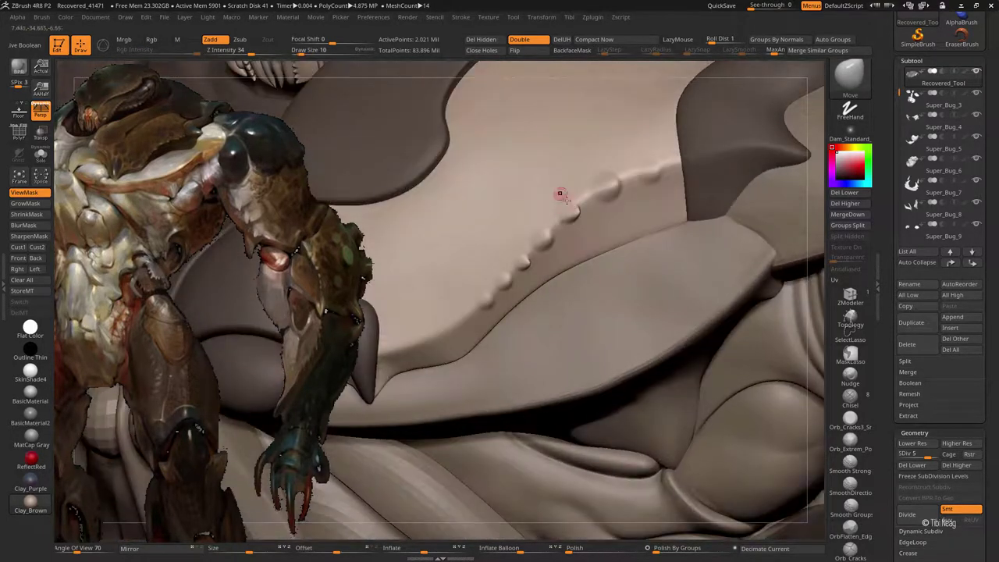
key("l")
key("bracketleft")
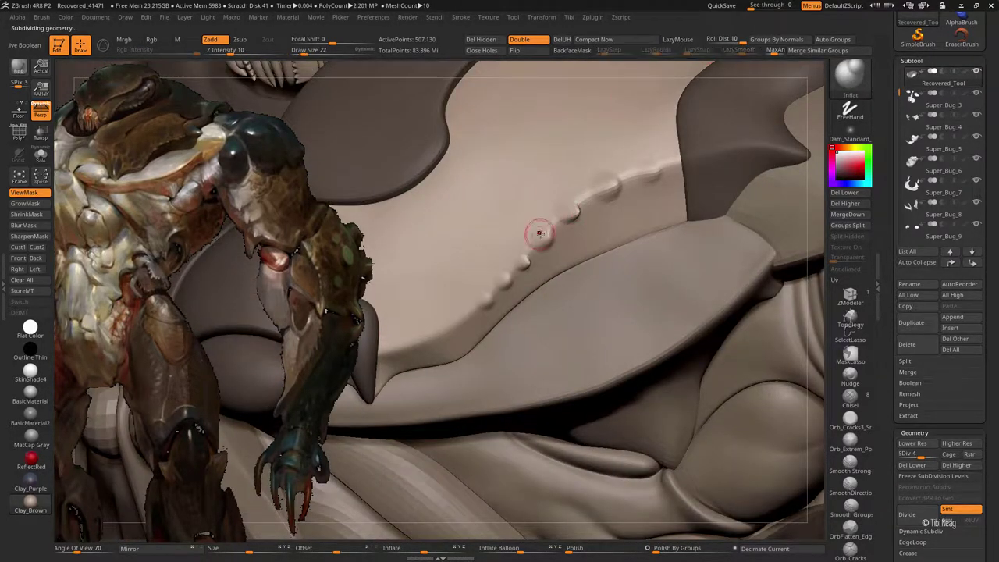
left_click_drag(525, 262, 521, 269)
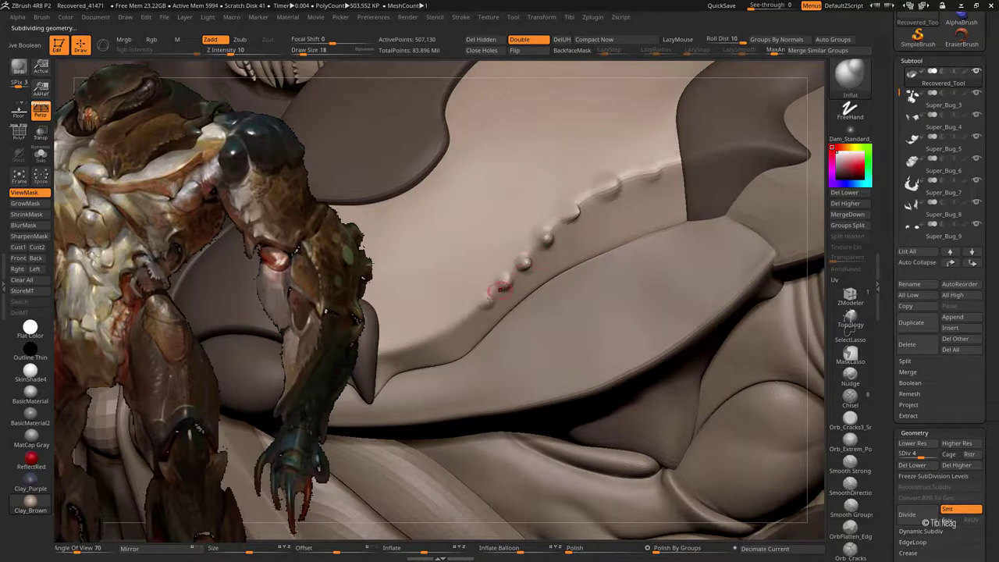
mouse_move(486, 298)
left_mouse_down()
mouse_move(598, 195)
mouse_move(640, 181)
left_mouse_up()
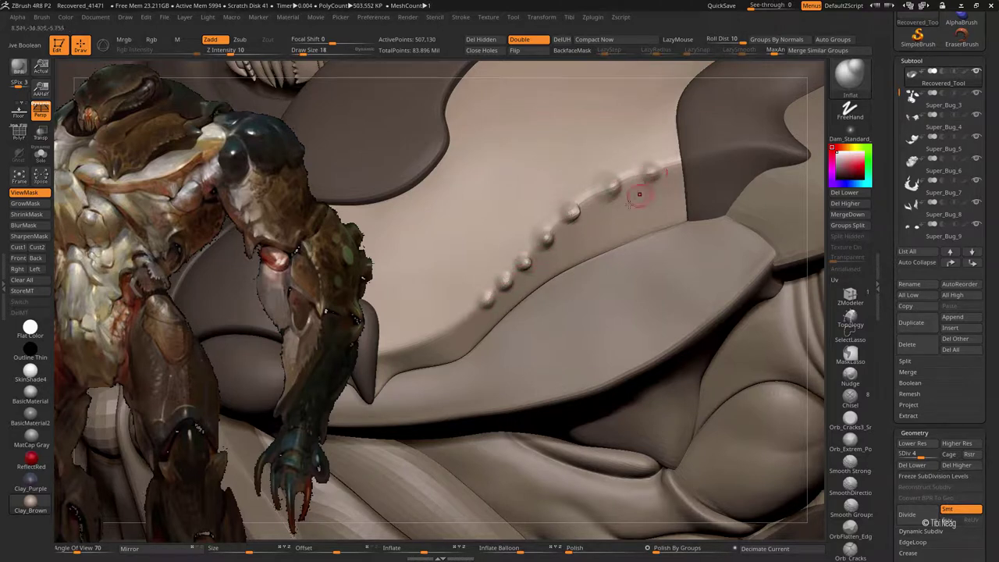
Step: Add bumps along the rest of the plate edge one level below top subdivision
key("ctrl+d")
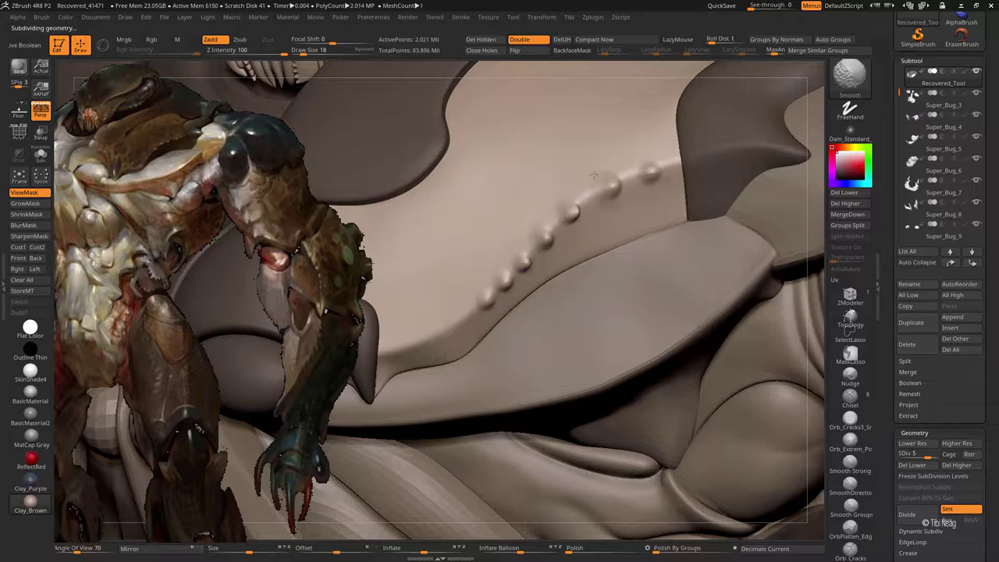
key("shift+d")
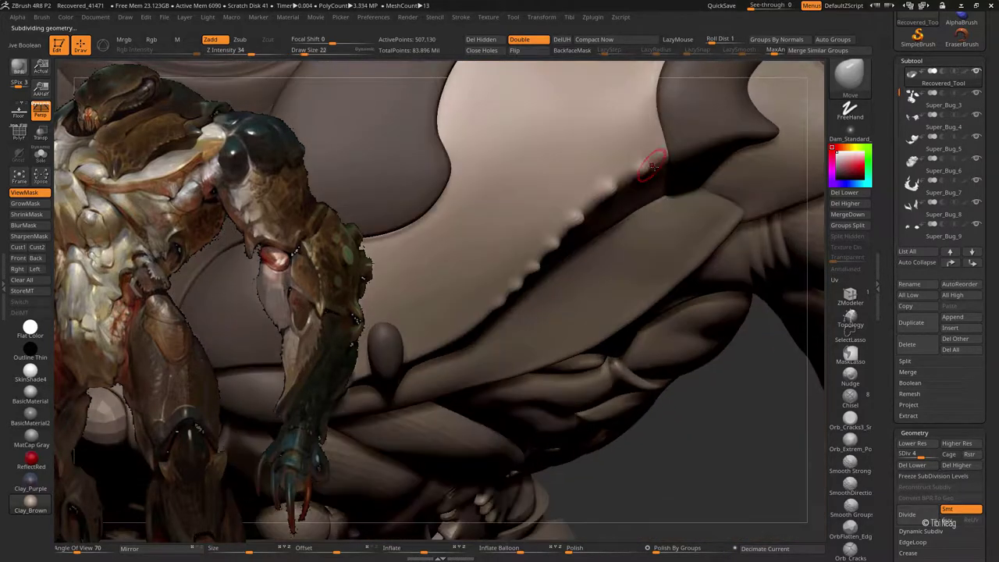
right_click_drag(636, 163, 581, 220)
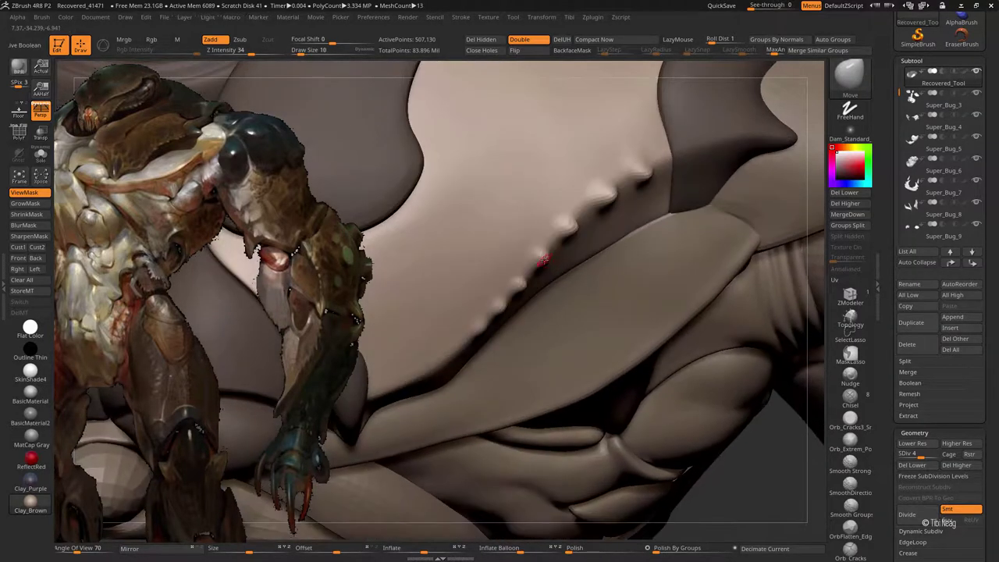
right_click_drag(504, 308, 663, 115, "ctrl")
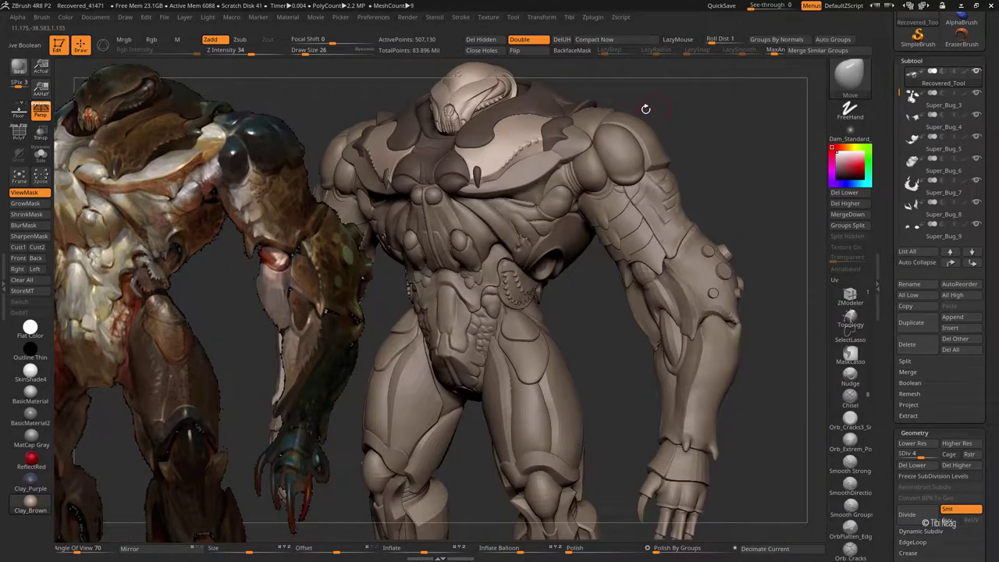
Step: At a low subdivision level, push the upper chest forms into a new shape
mouse_move(678, 102)
left_mouse_down()
mouse_move(664, 149)
mouse_move(623, 152)
left_mouse_up()
key("shift+d")
key("shift+d")
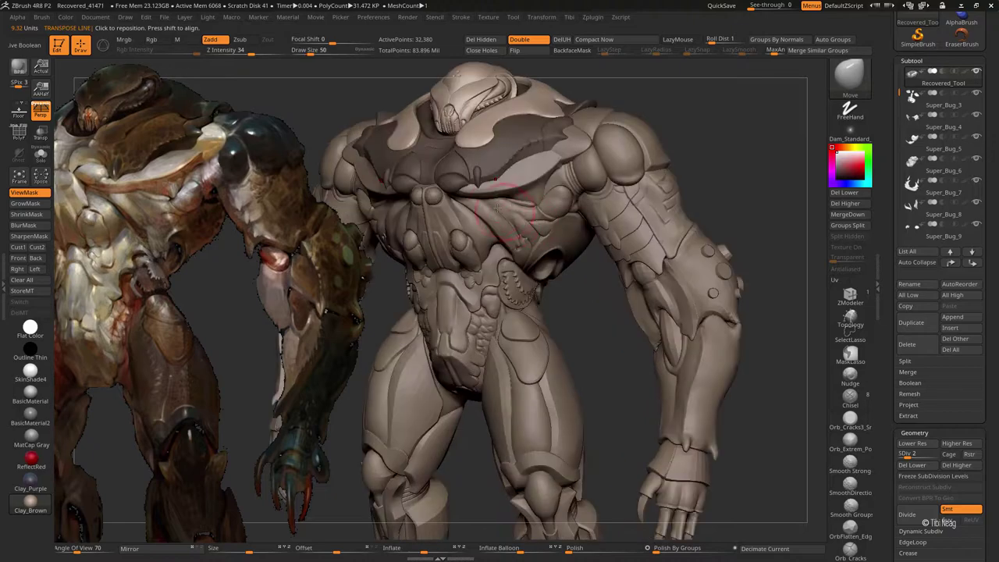
mouse_move(515, 234)
right_mouse_down("alt")
mouse_move(524, 167)
mouse_move(540, 190)
right_mouse_up("alt")
mouse_move(539, 189)
left_mouse_down()
mouse_move(546, 168)
mouse_move(610, 132)
left_mouse_up()
right_click_drag(611, 132, 539, 180, "alt")
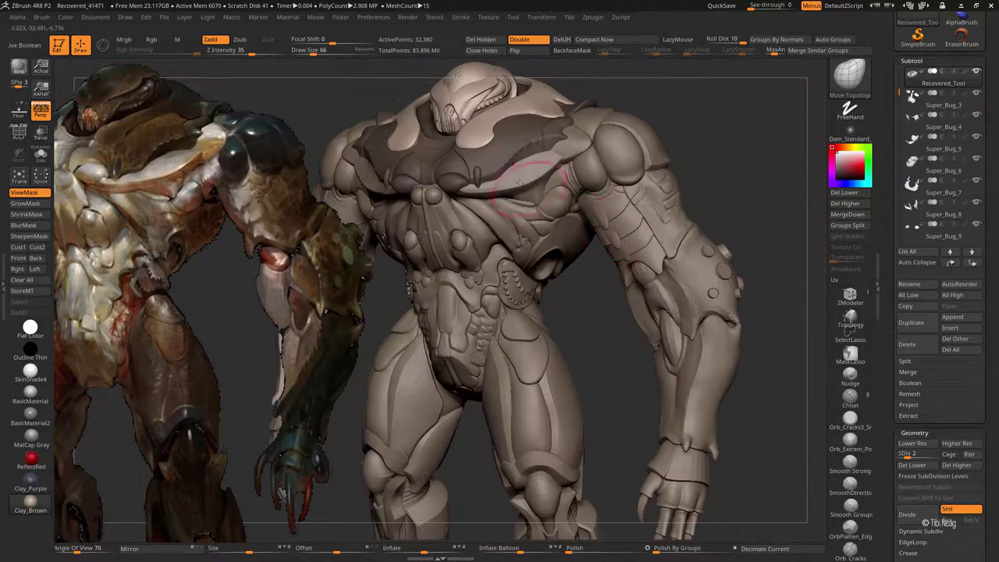
right_click_drag(438, 230, 509, 253, "alt")
Step: Reshape the bulge beside the nub with the Move brush, then smooth it at a higher level
key("shift+d")
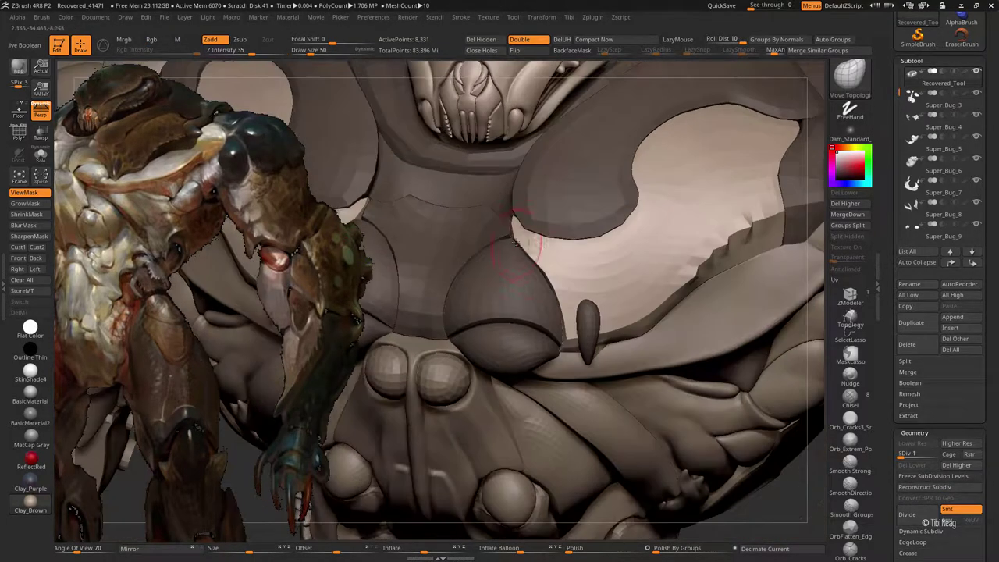
right_click_drag(509, 252, 509, 242, "alt")
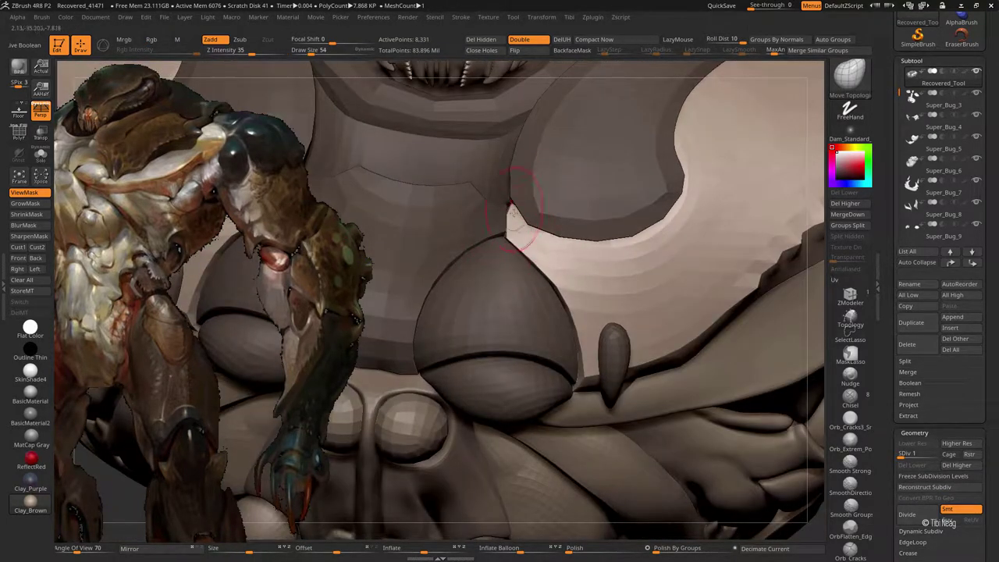
key("d")
mouse_move(506, 243)
right_mouse_down()
mouse_move(506, 189)
mouse_move(494, 247)
mouse_move(507, 238)
right_mouse_up()
key("b")
key("m")
key("v")
key("d")
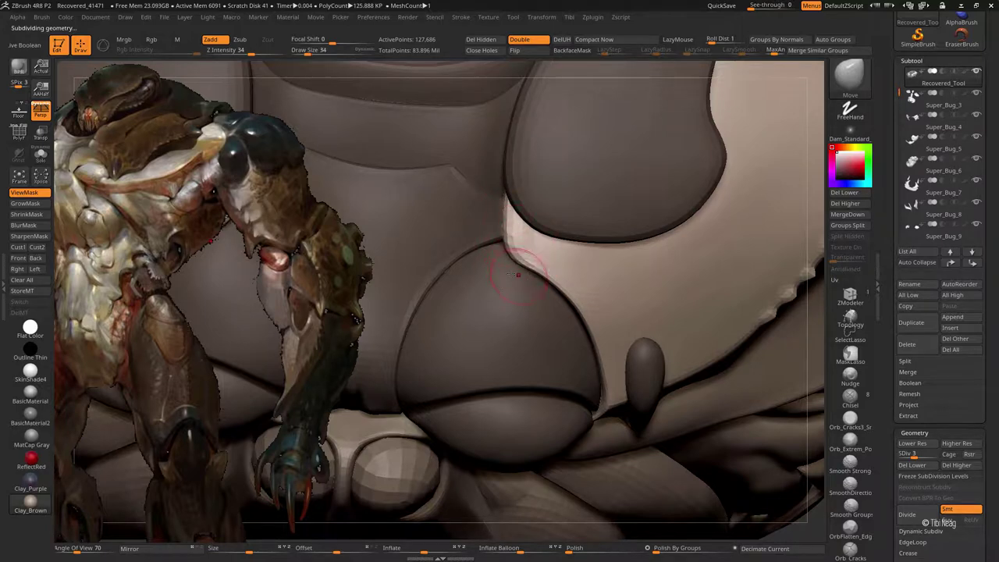
left_click_drag(518, 274, 534, 245, "shift")
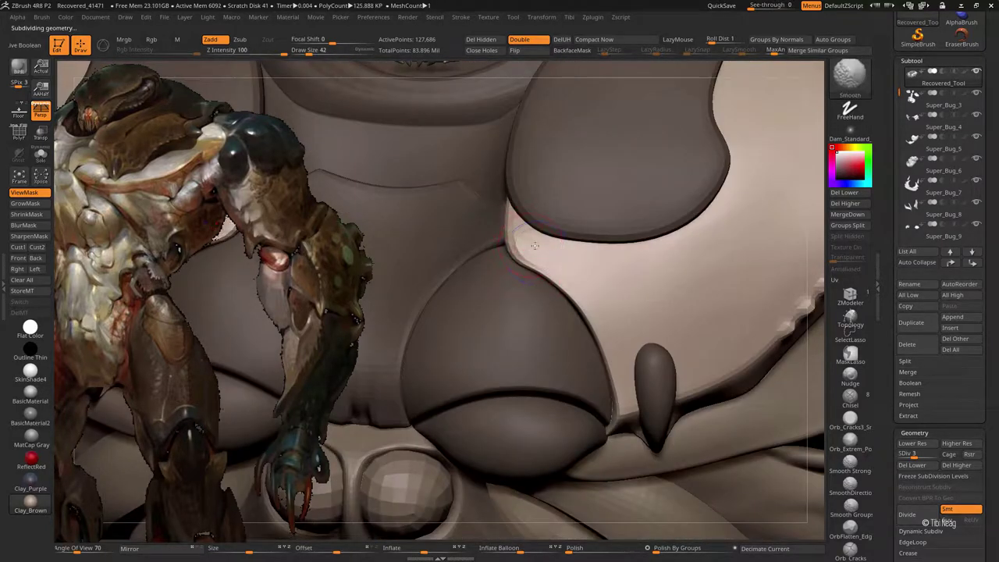
Step: At the lowest subdivision level, reshape the bulges around the nub below the chest plates
key("f")
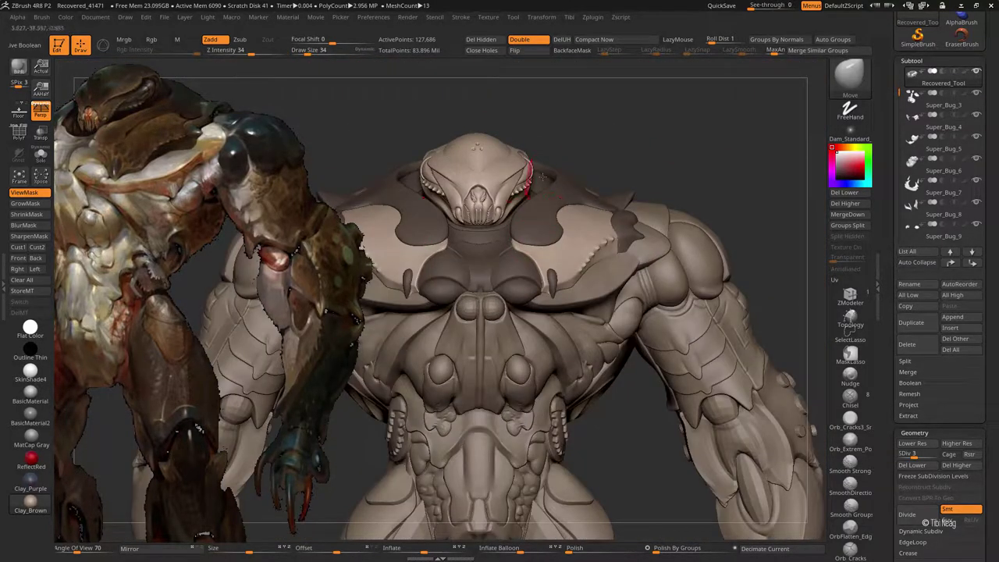
mouse_move(451, 258)
right_mouse_down()
mouse_move(485, 241)
mouse_move(512, 258)
mouse_move(546, 358)
right_mouse_up()
key("f")
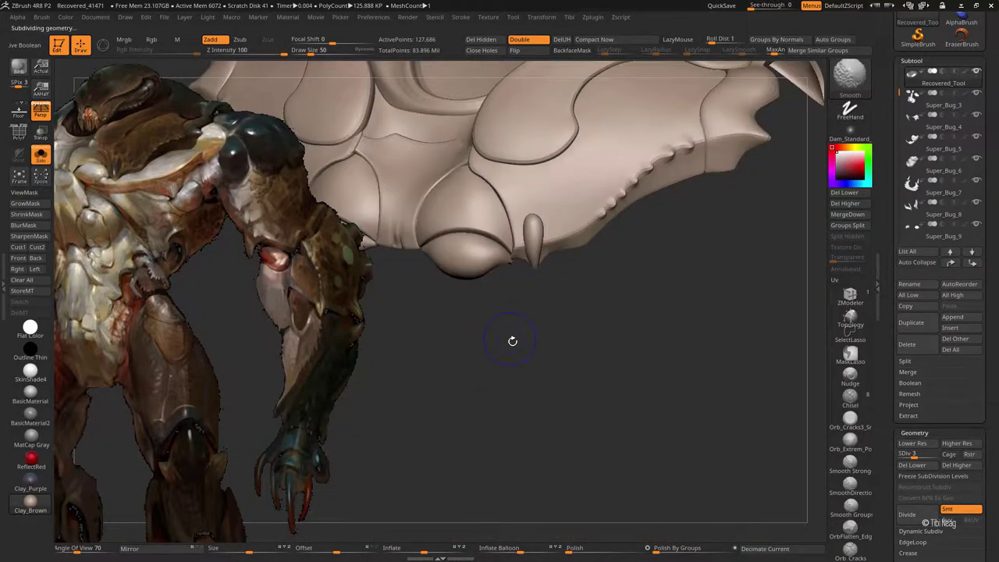
key("shift+d")
key("shift+d")
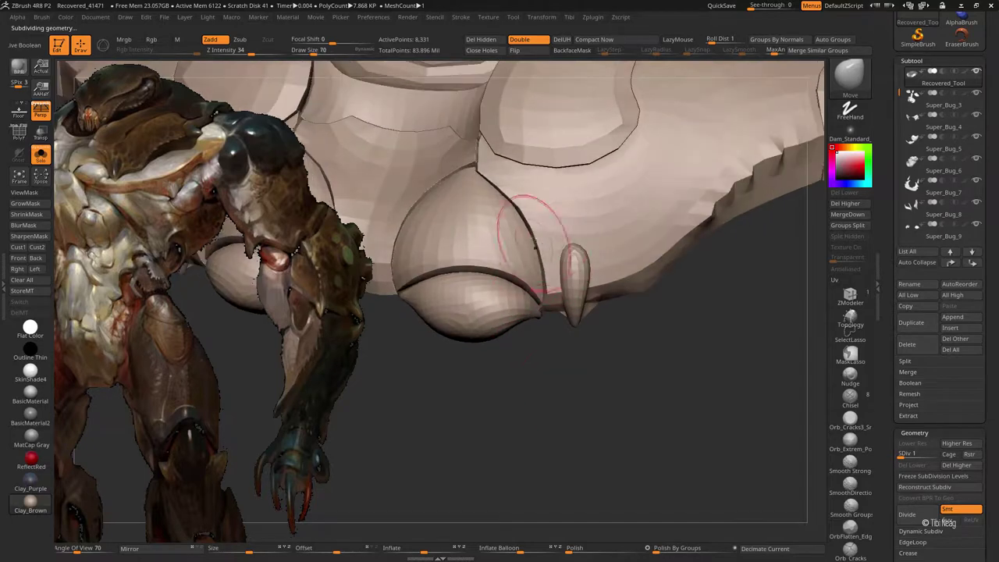
right_click_drag(517, 213, 516, 209, "ctrl")
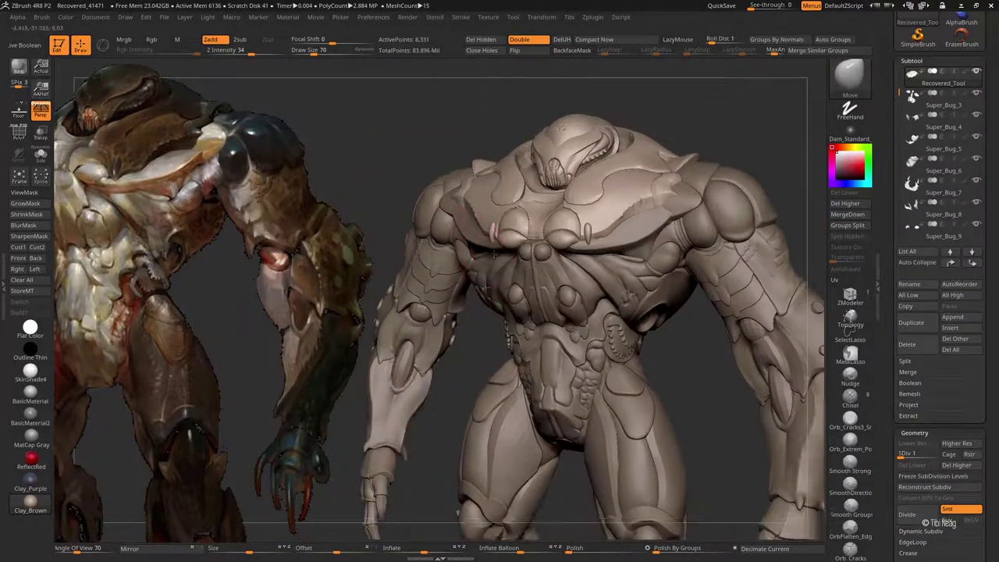
mouse_move(565, 138)
right_mouse_down("ctrl")
mouse_move(459, 216)
mouse_move(529, 194)
mouse_move(469, 200)
mouse_move(507, 194)
mouse_move(502, 201)
mouse_move(535, 178)
mouse_move(515, 195)
mouse_move(526, 210)
right_mouse_up("ctrl")
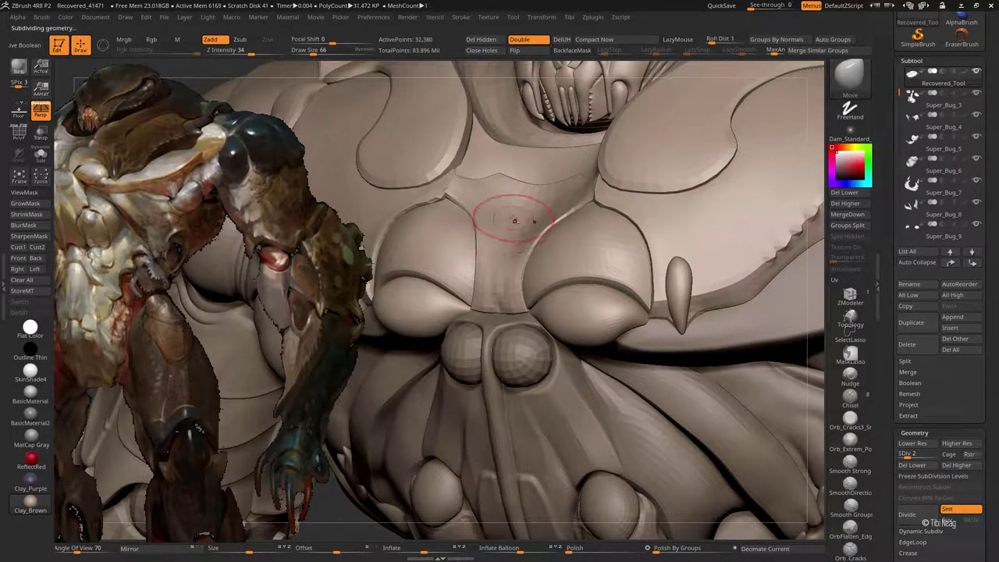
Step: Step the mesh back up in detail and frame the whole creature in view
key("ctrl+d")
key("f")
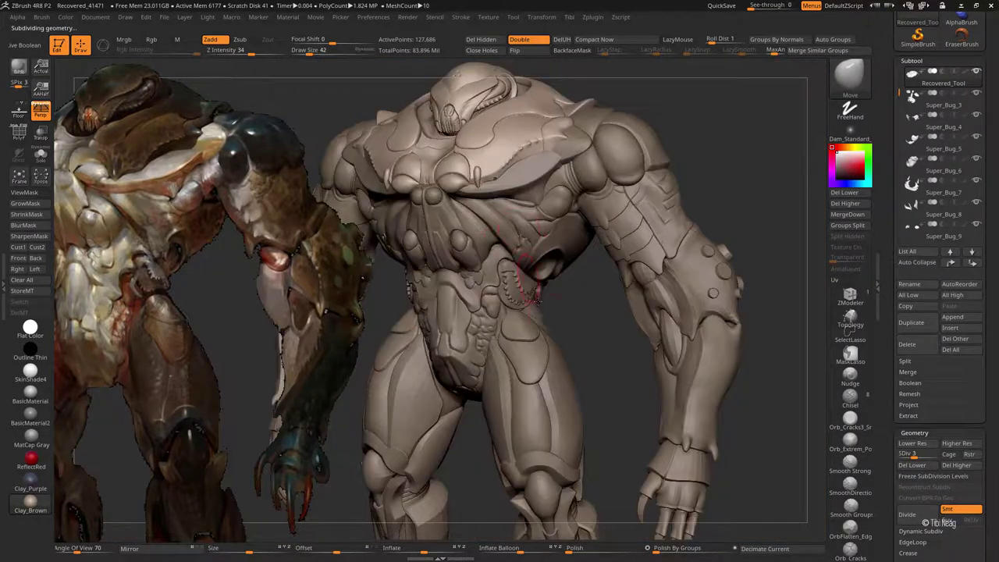
mouse_move(501, 204)
right_mouse_down("ctrl")
mouse_move(614, 198)
mouse_move(684, 106)
right_mouse_up("ctrl")
key("f")
scroll(941, 234, "up", 3)
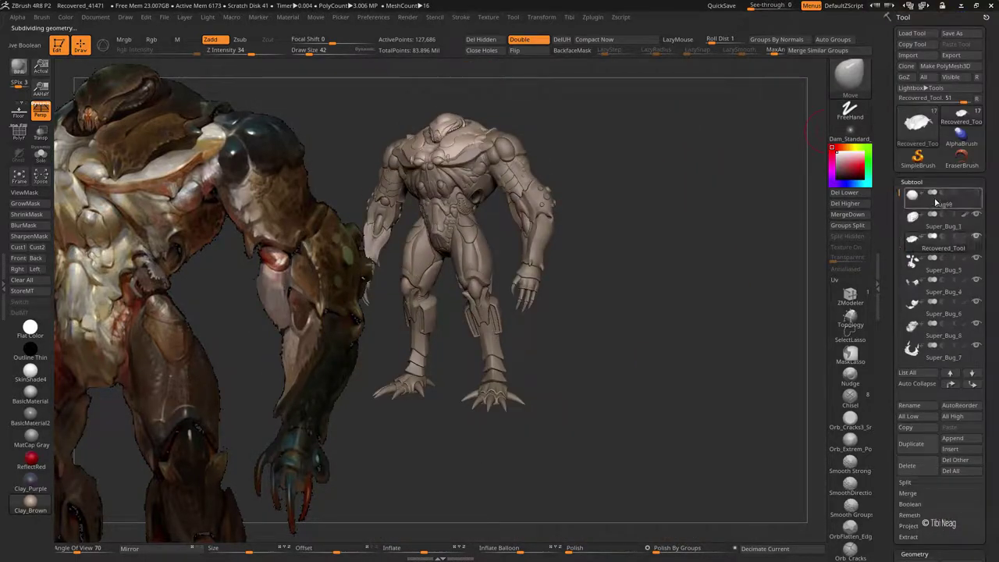